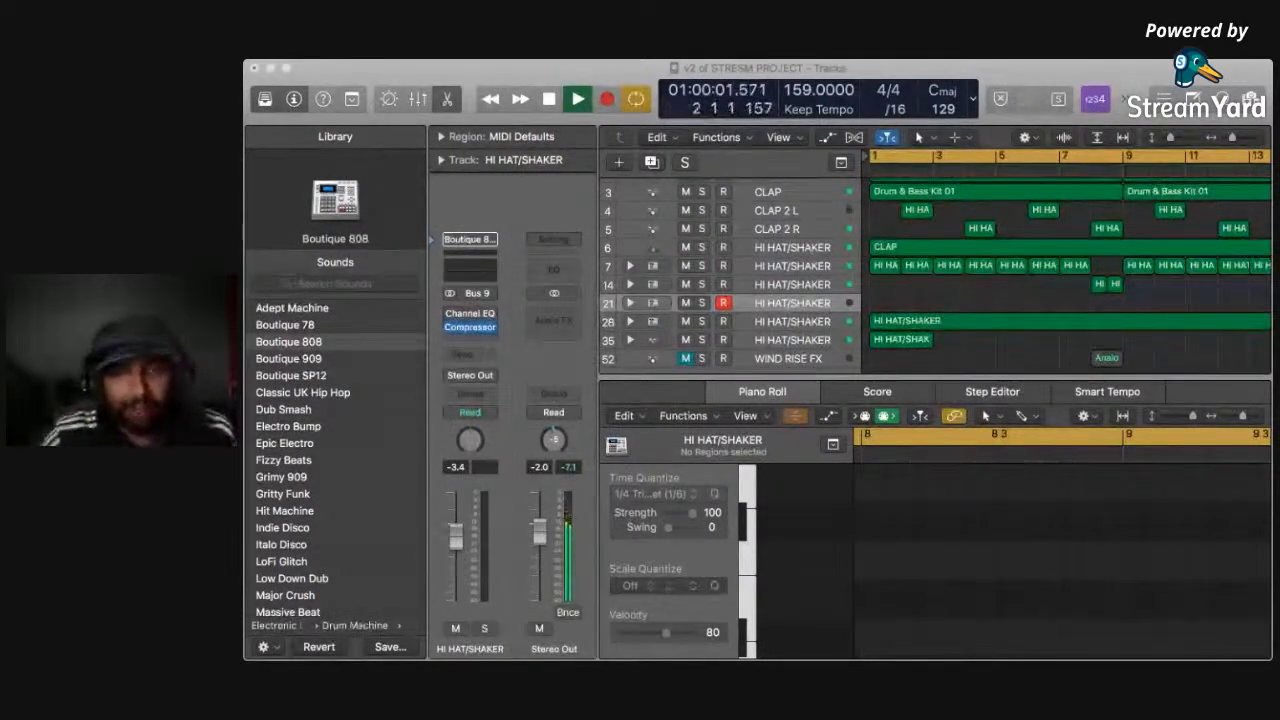
Play the arrangement from the beginning, restarting it to hear the current drum pattern.
key(super+Tab)
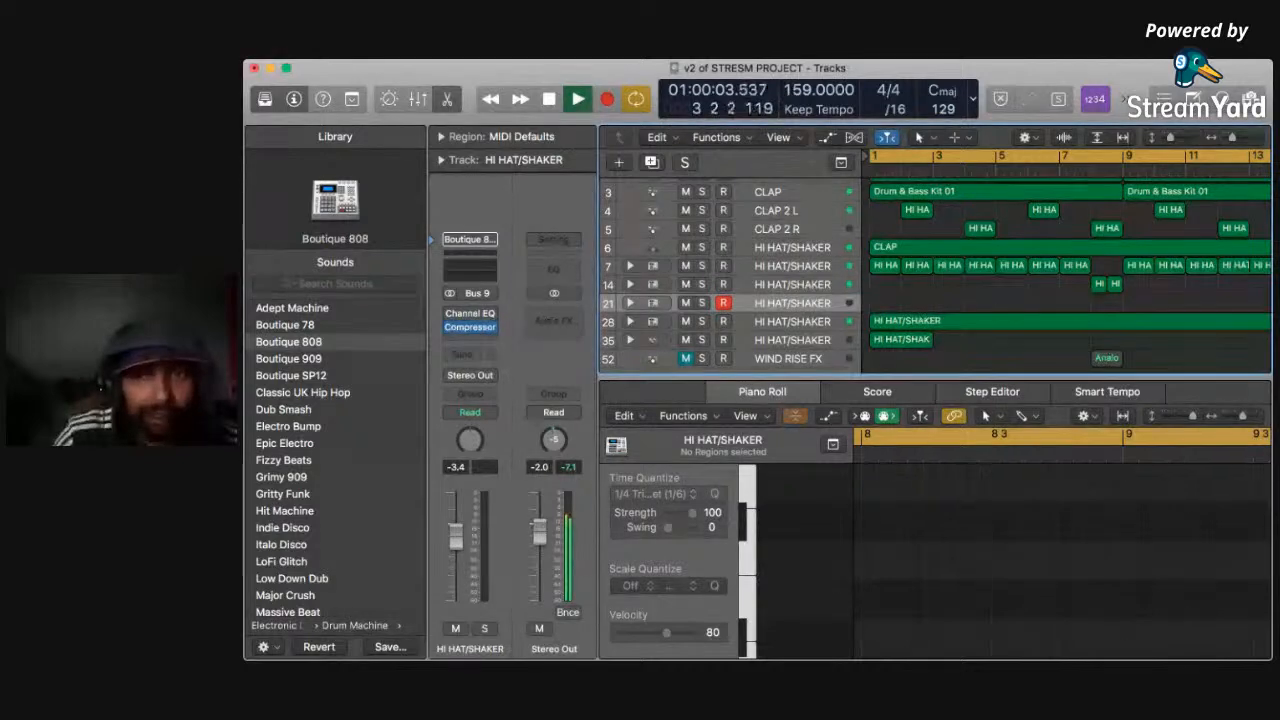
key(space)
key(Return)
key(space)
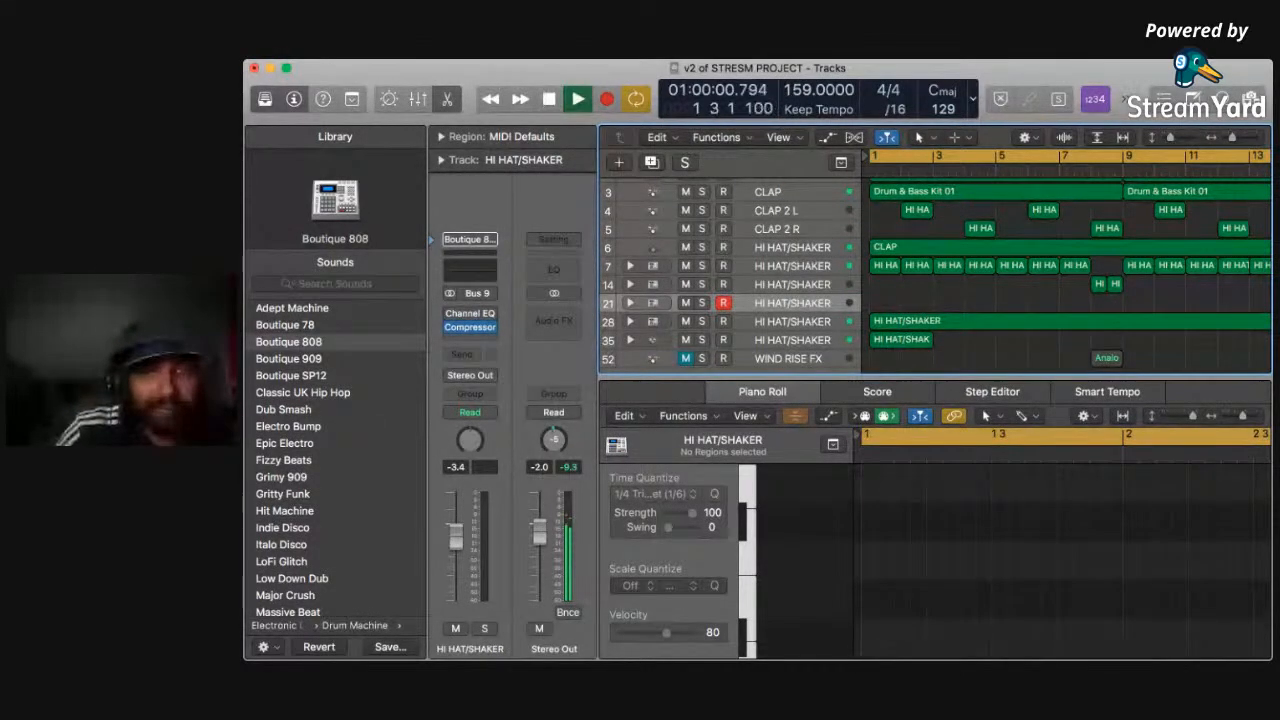
key(space)
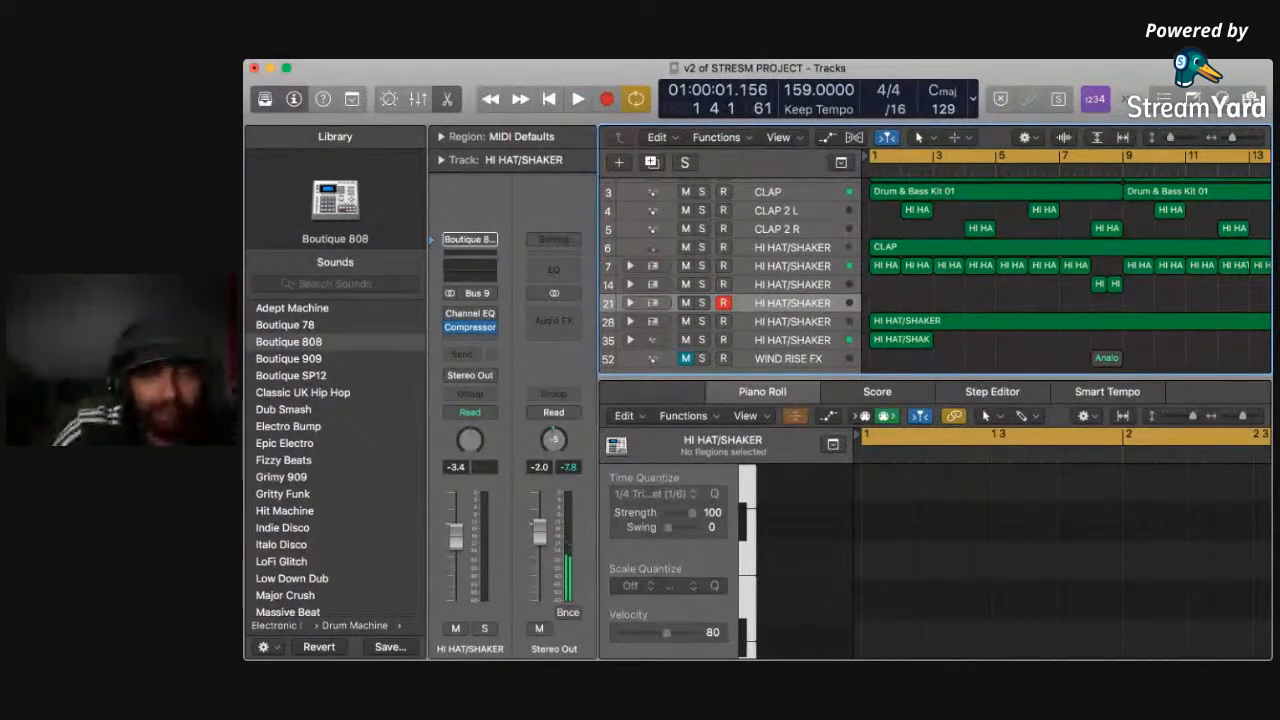
key(Return)
key(space)
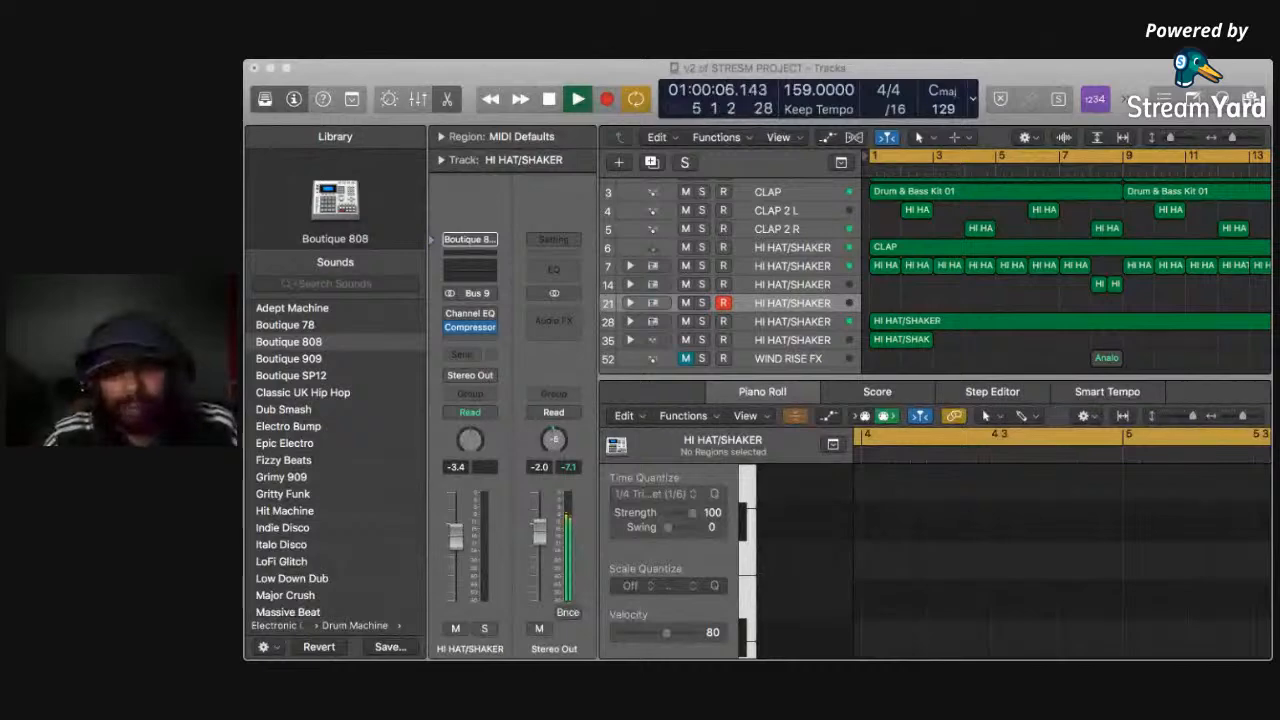
Look through the whole track list and its regions while the loop plays, from Audio 1 down to WIND RISE FX.
key(super+Tab)
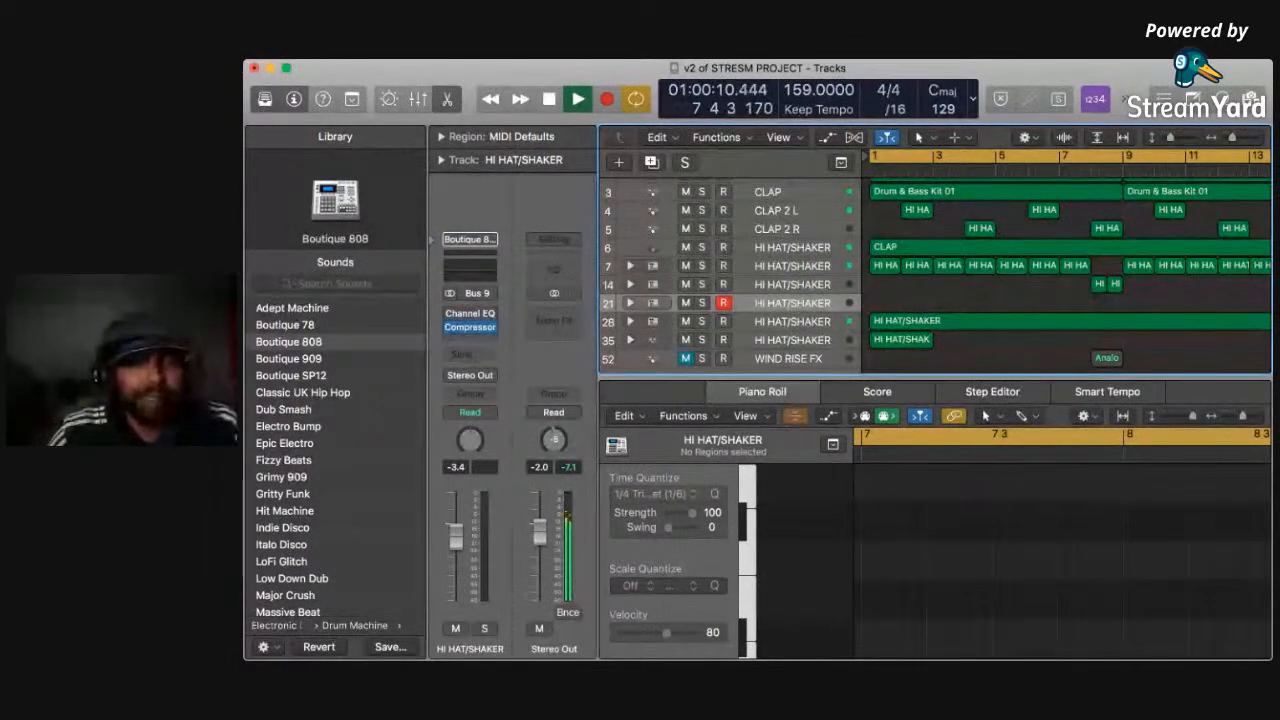
scroll(935, 265, down, 2)
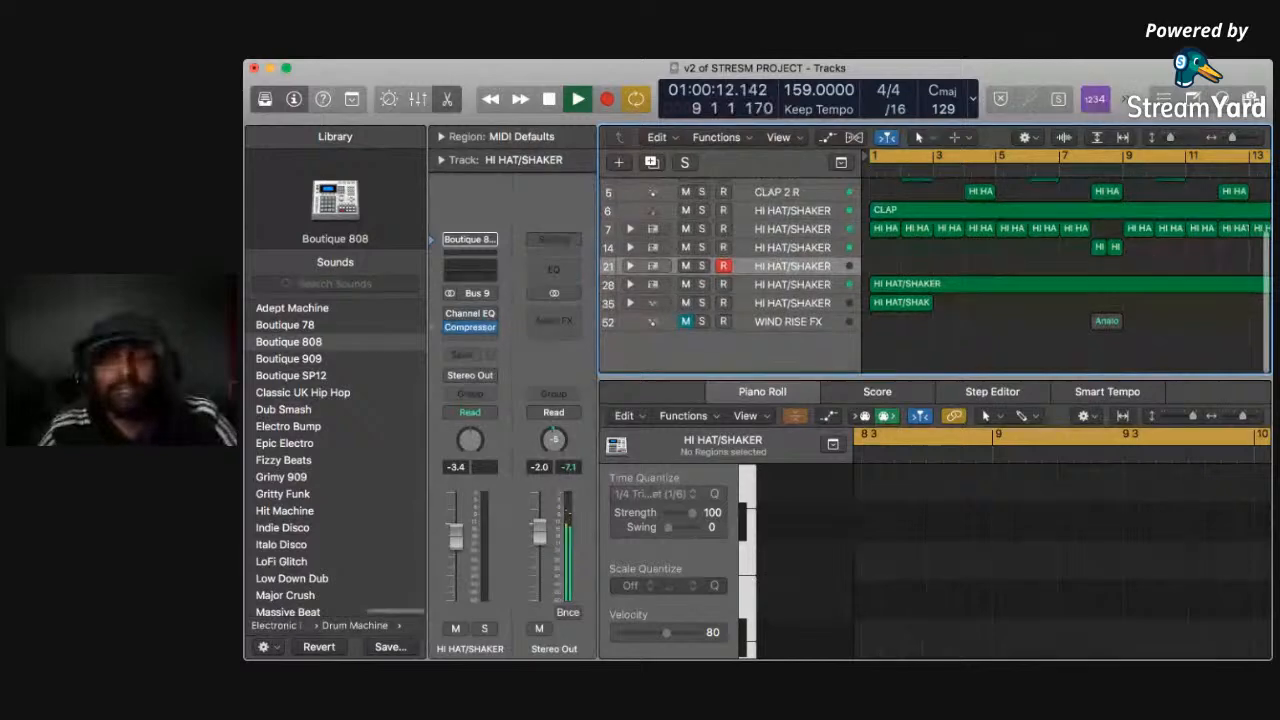
scroll(1066, 265, down, 5)
scroll(1066, 265, up, 8)
scroll(988, 232, down, 8)
scroll(986, 232, down, 2)
scroll(976, 232, up, 4)
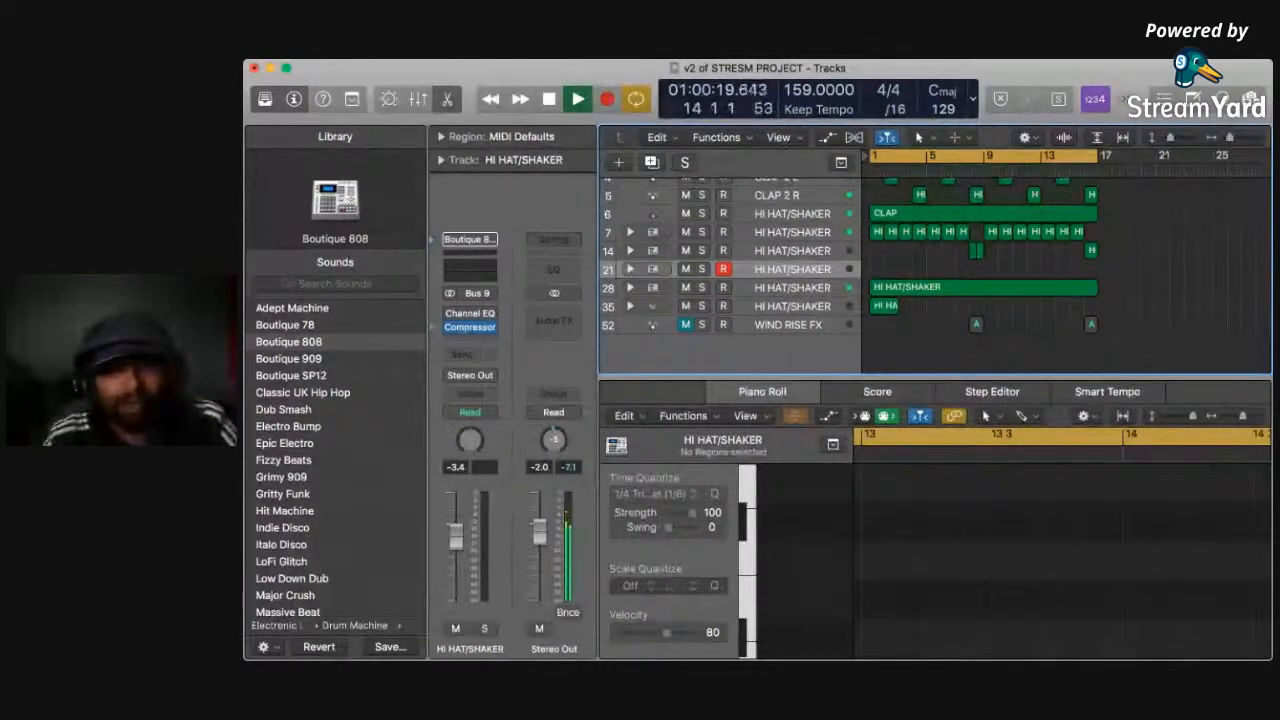
scroll(930, 270, up, 3)
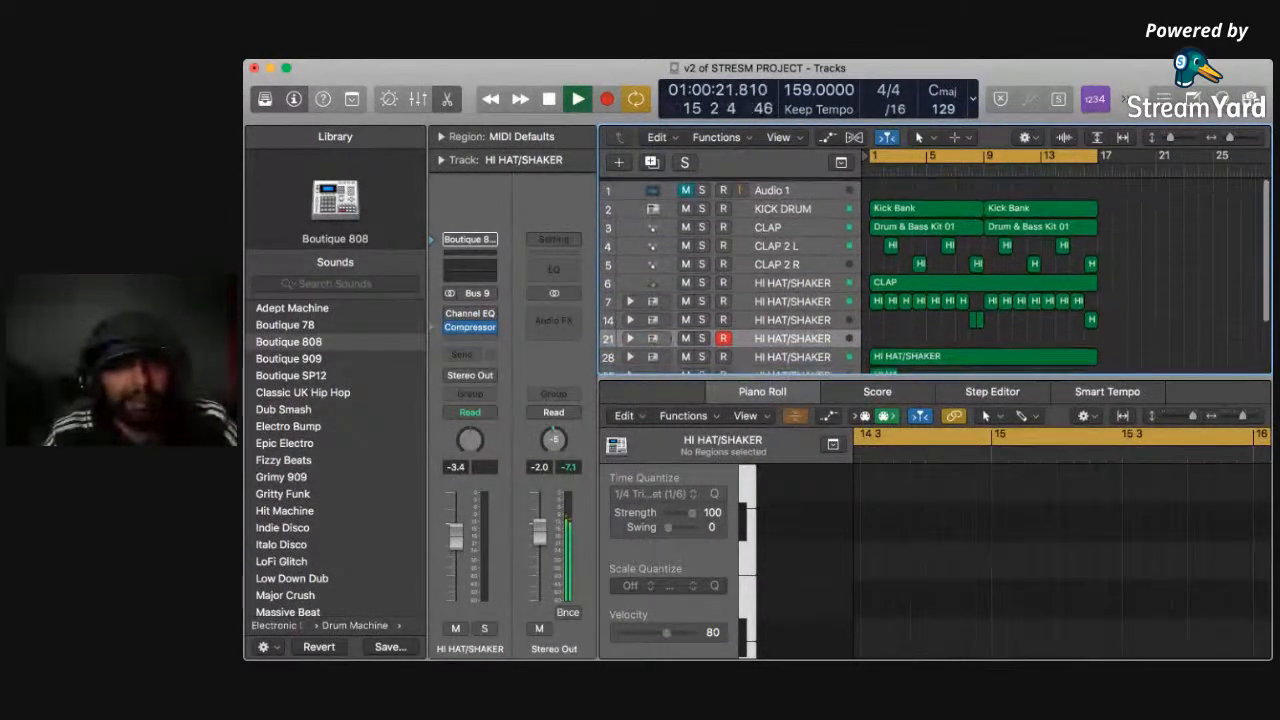
scroll(730, 280, down, 1)
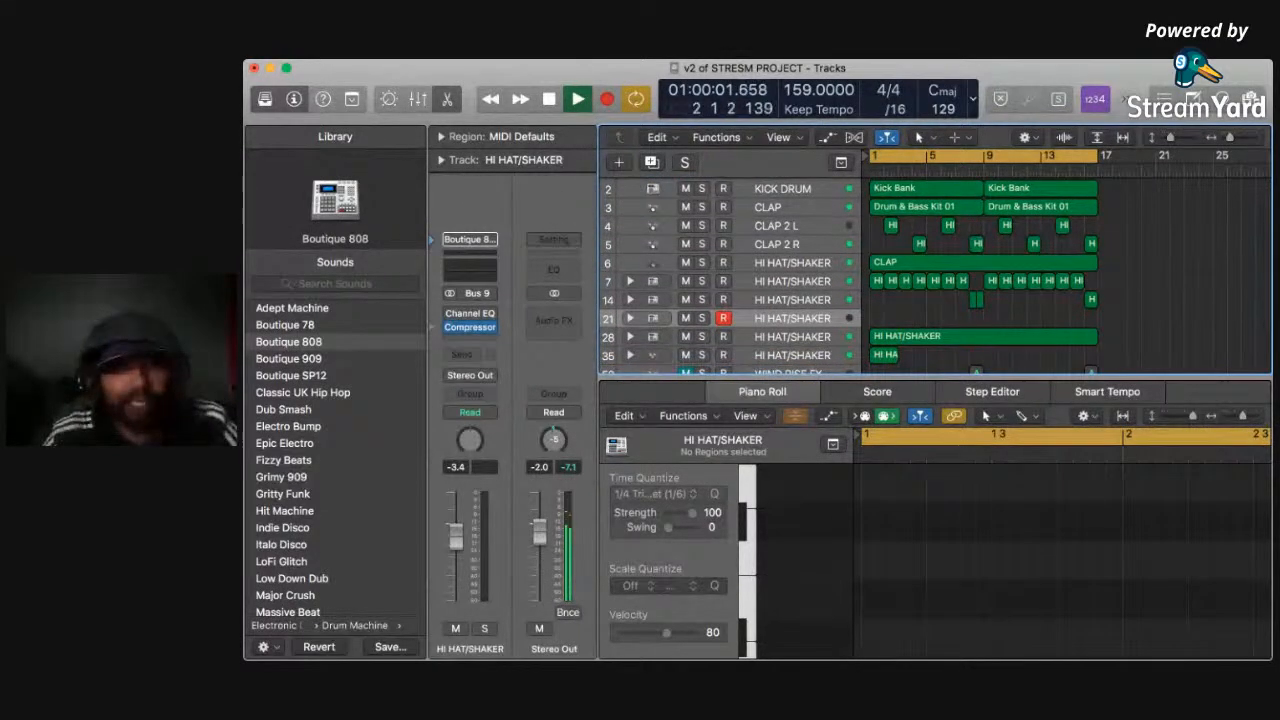
scroll(789, 228, up, 1)
Inspect the KICK DRUM track's regions and channel strip, and clear the region selection.
click(786, 206)
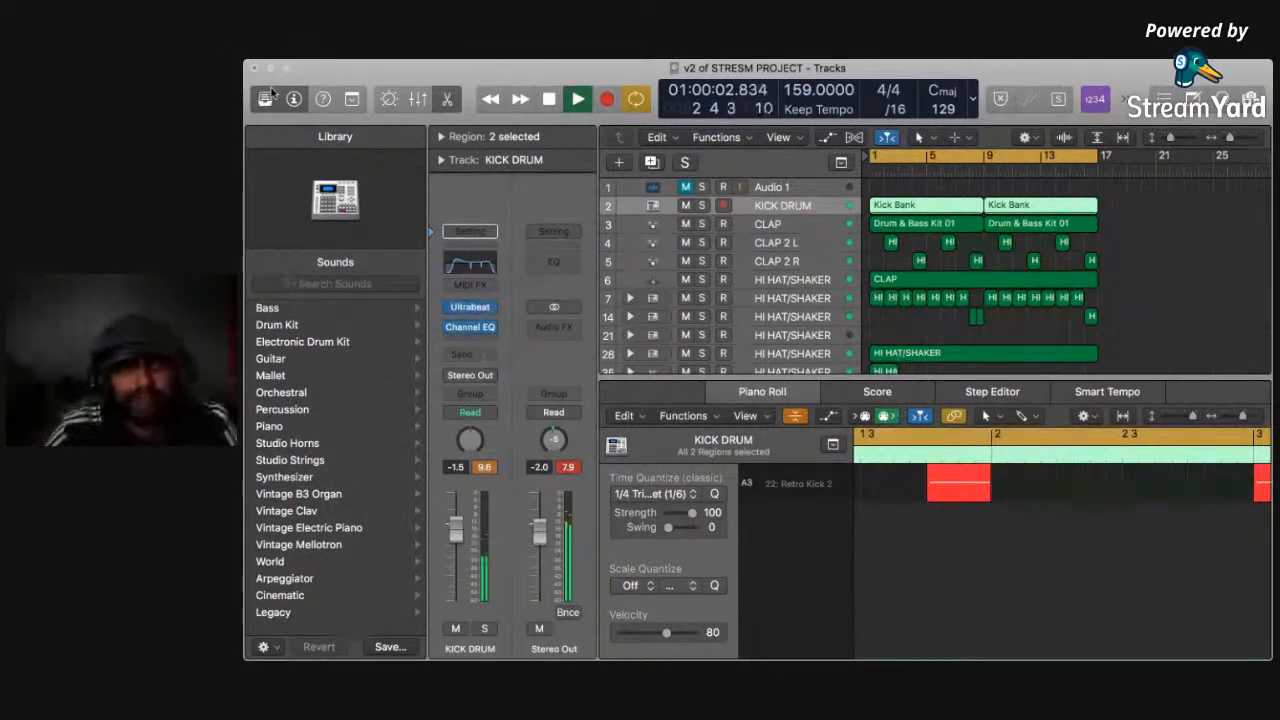
key(super+Tab)
click(1180, 290)
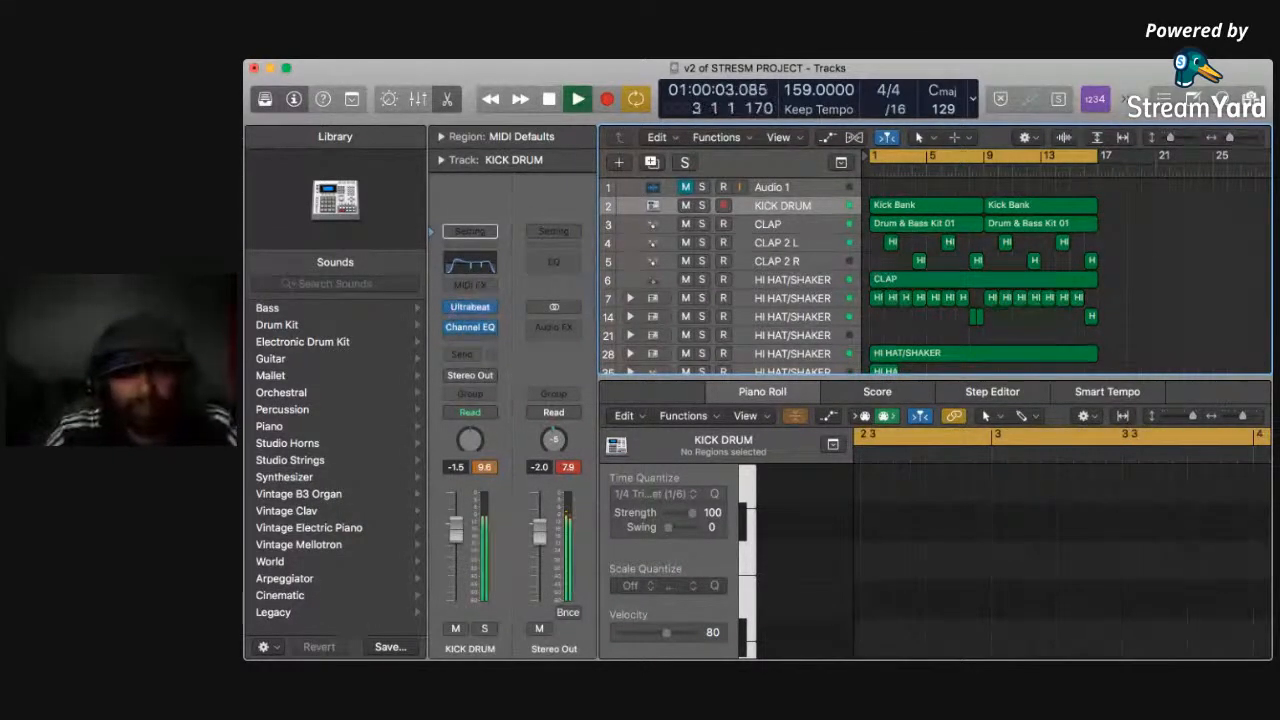
Load the Boutique SP12 drum kit on HI HAT/SHAKER track 21.
scroll(935, 265, down, 3)
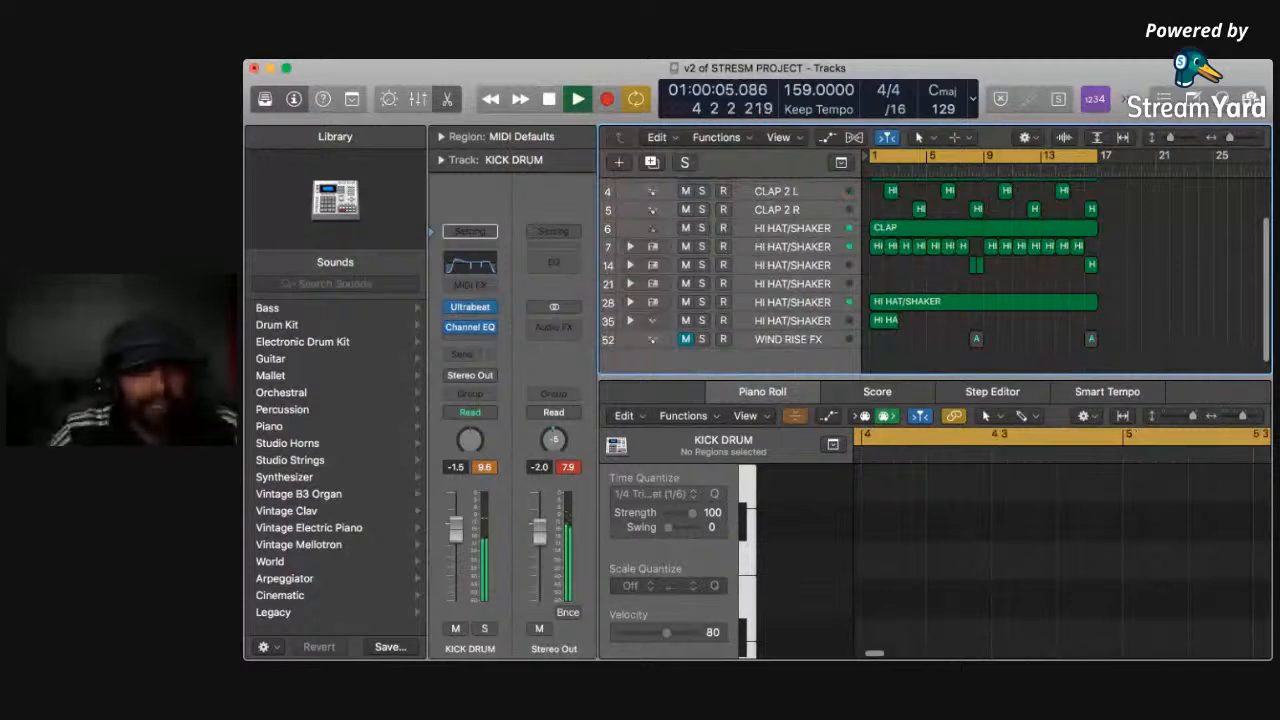
click(808, 285)
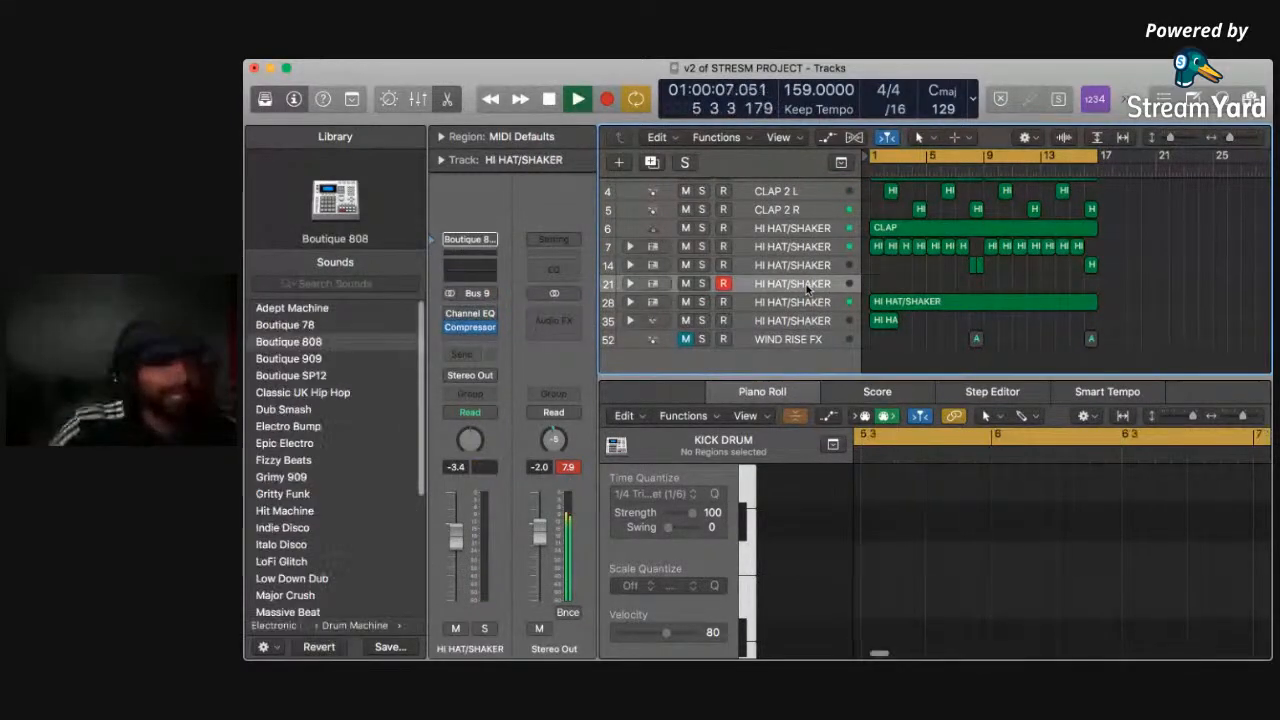
click(316, 378)
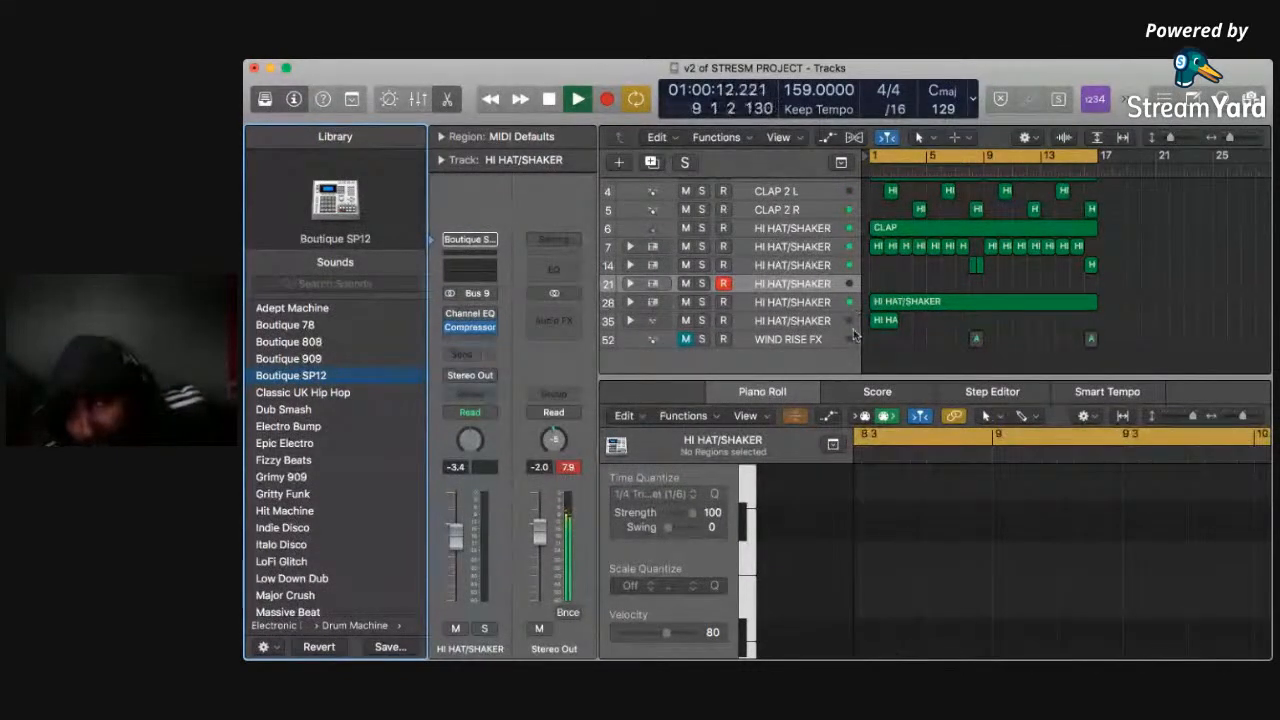
Create a one-bar MIDI region at bar 1 on track 21 and add a Stick note on beat 3.
click(808, 291)
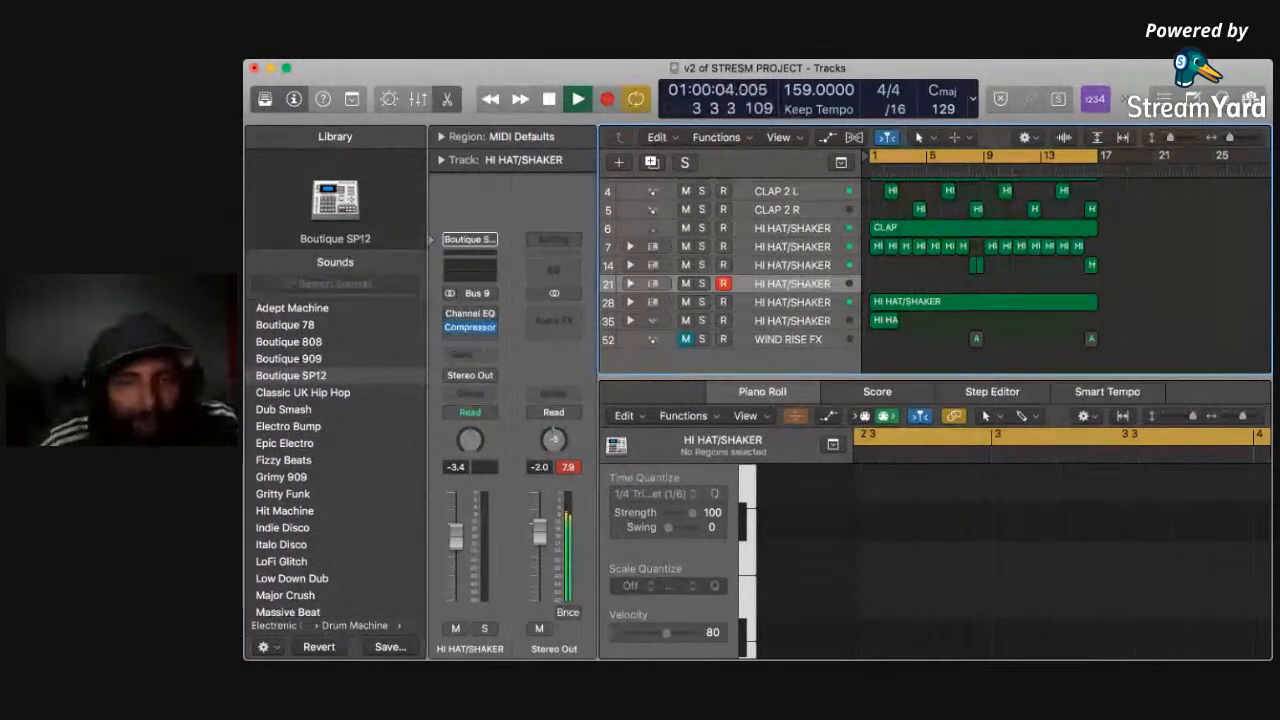
key(super+z)
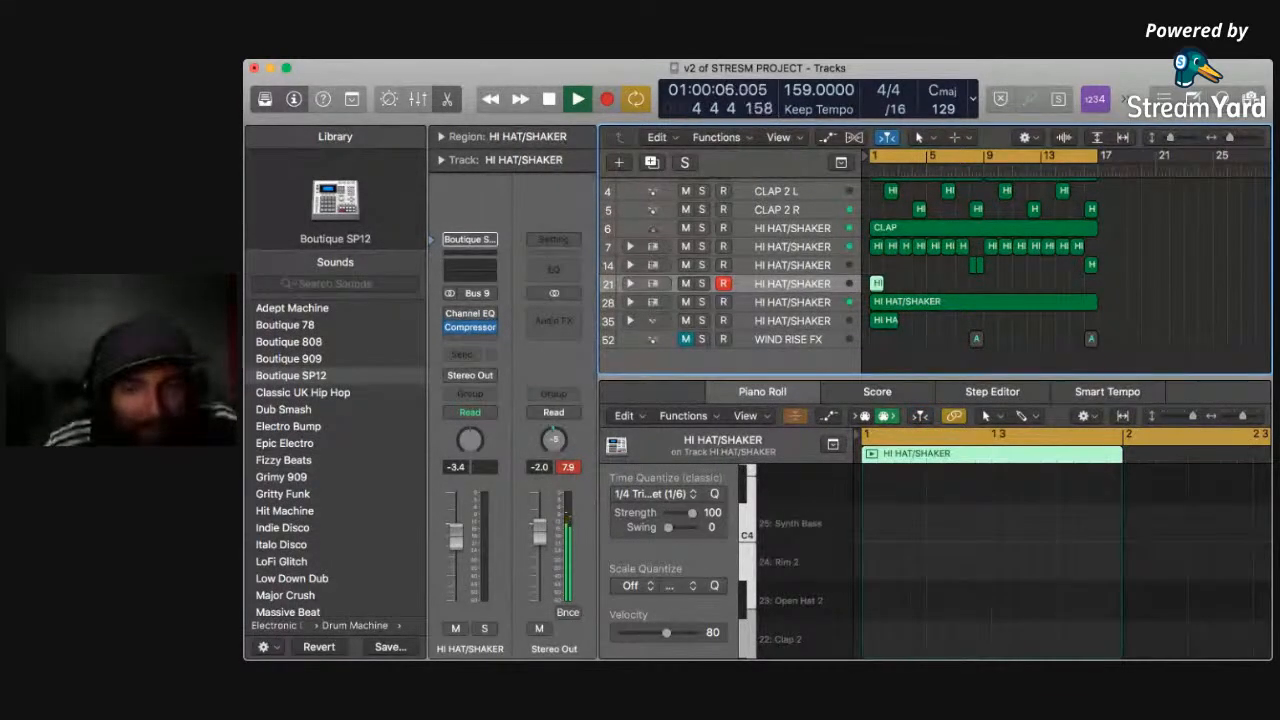
scroll(992, 561, down, 1)
scroll(992, 561, up, 3)
scroll(992, 561, down, 3)
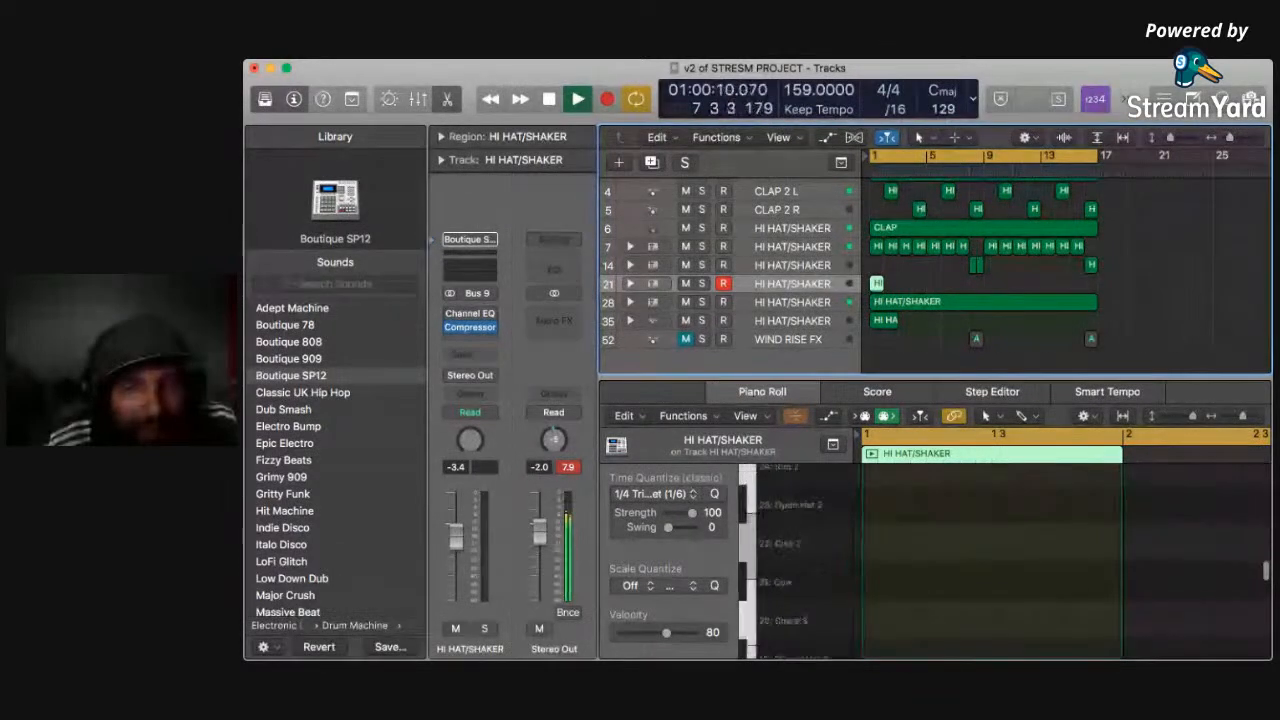
scroll(992, 561, down, 3)
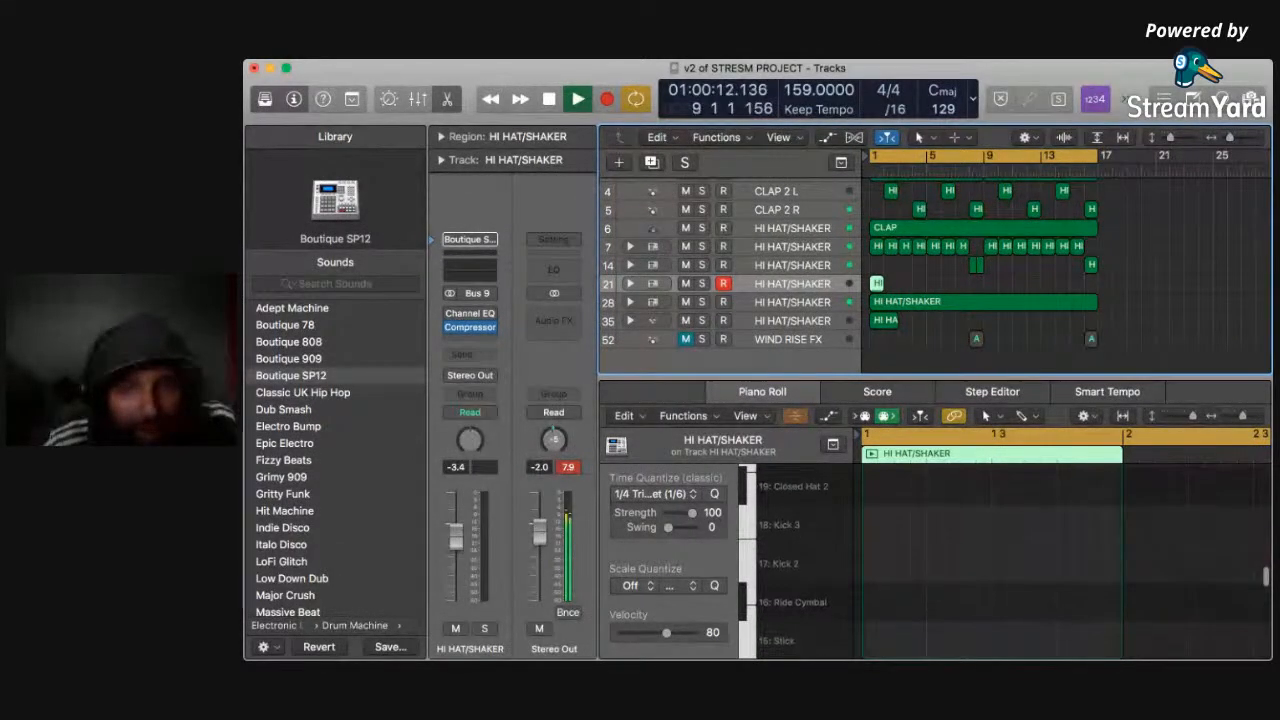
click(992, 561)
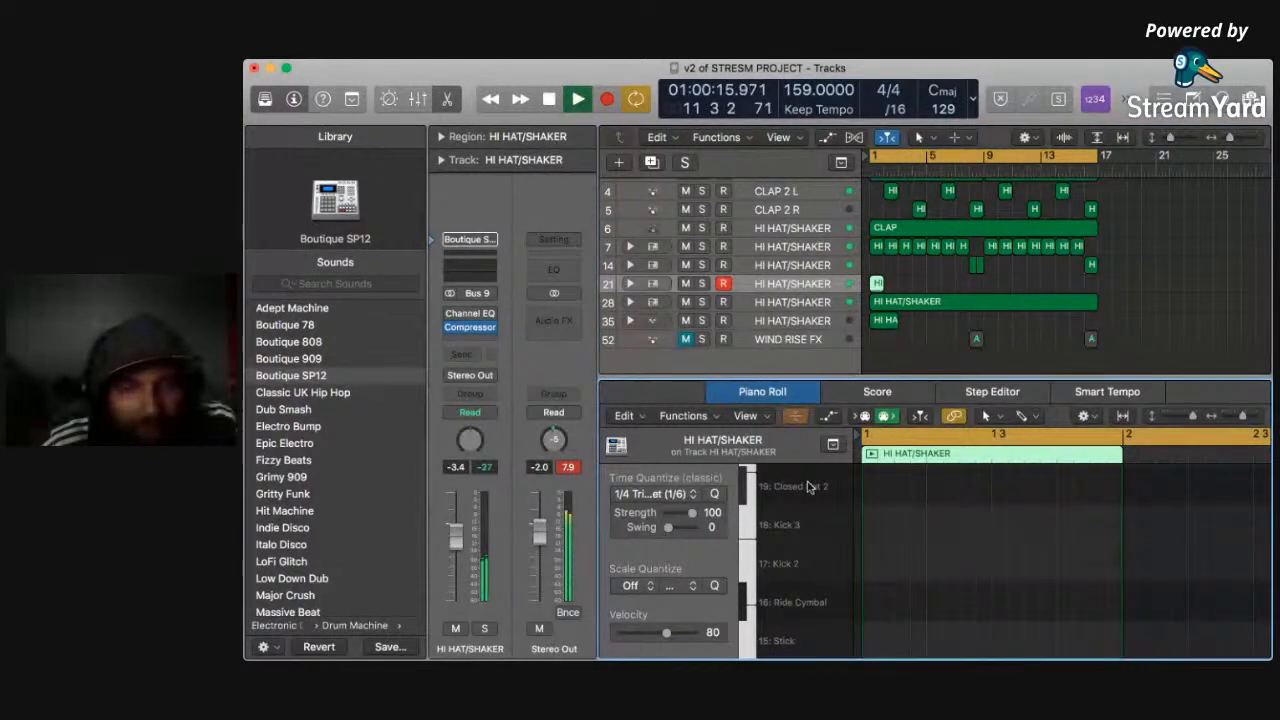
scroll(809, 487, down, 2)
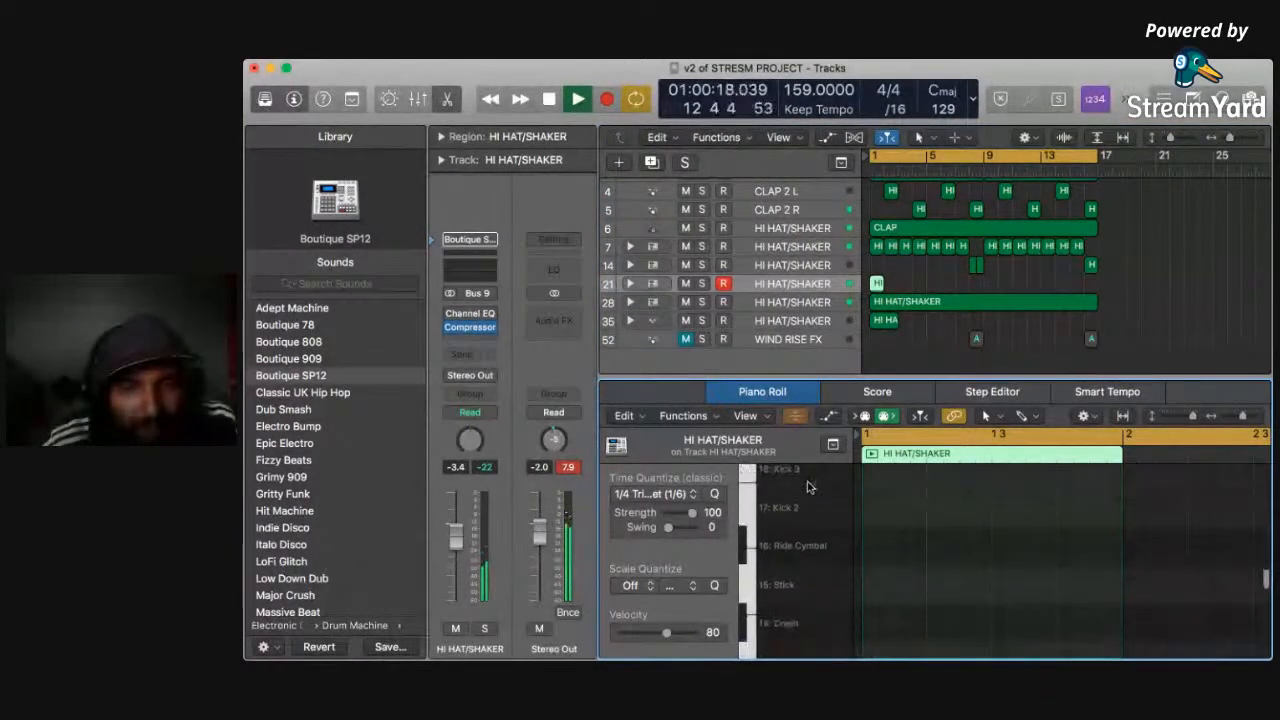
scroll(804, 515, down, 2)
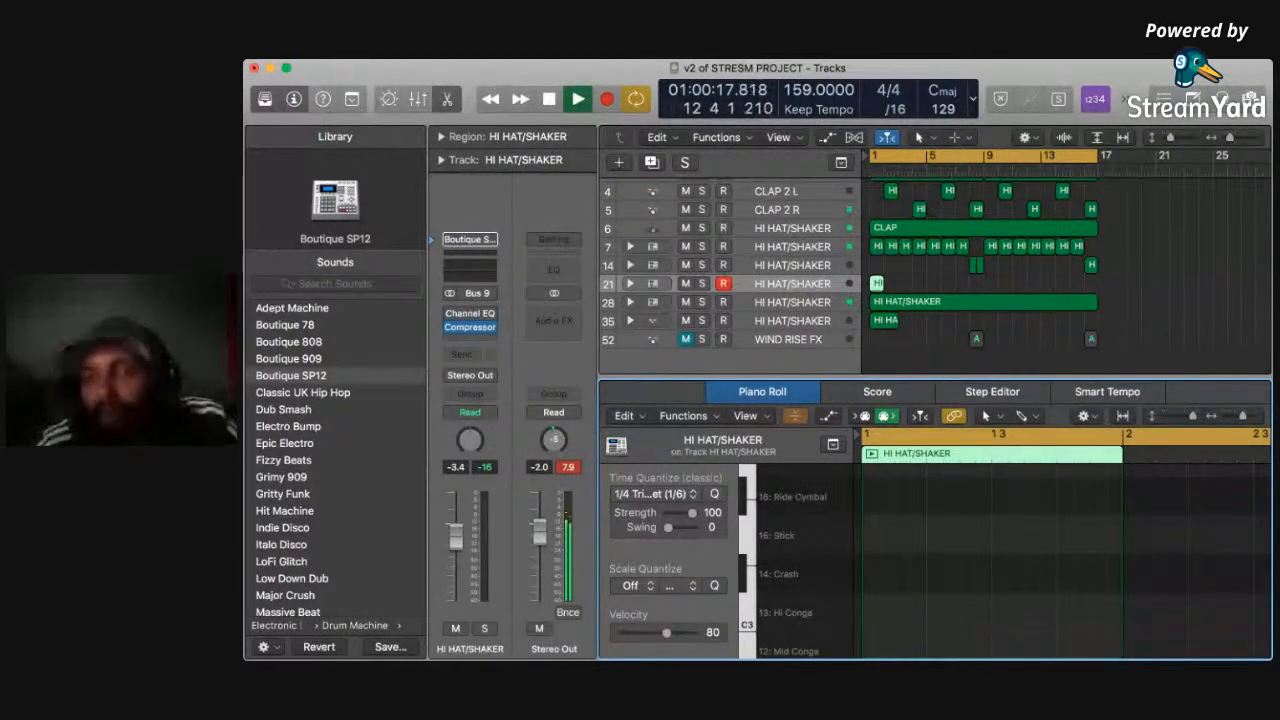
super+click(1000, 535)
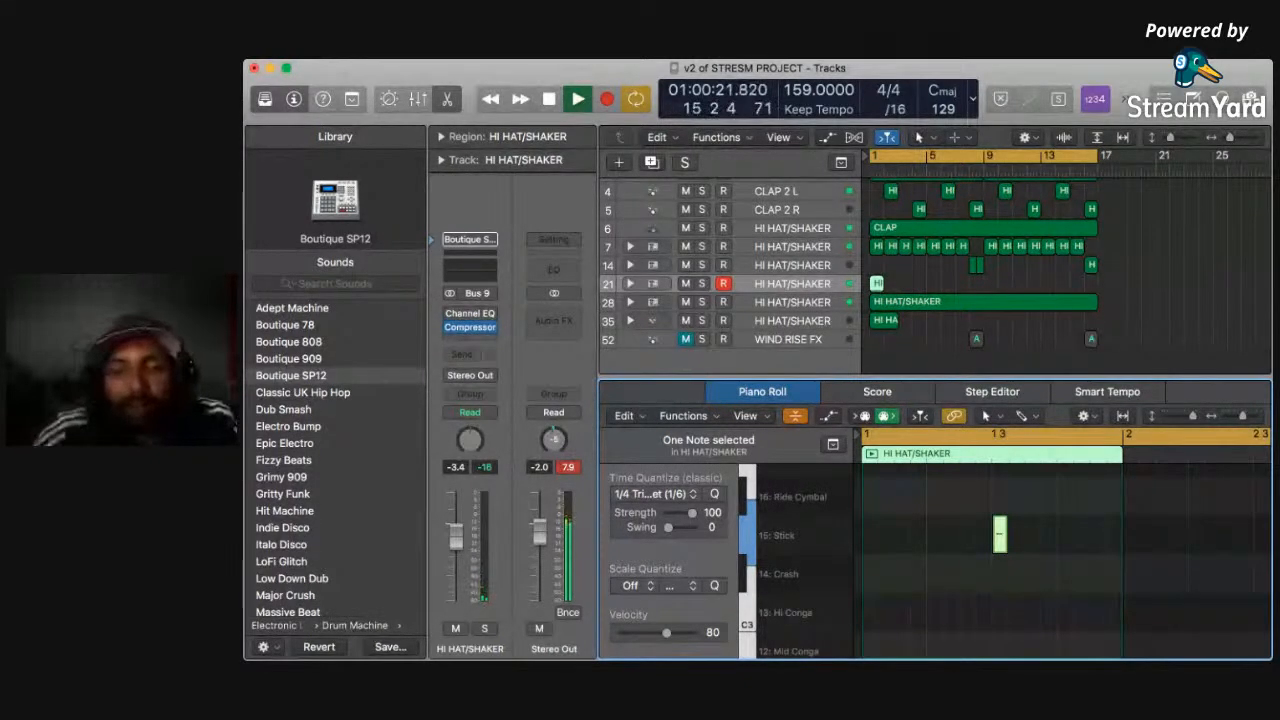
Repeat the one-bar Stick region twice so it also fills bars 2 and 3.
click(877, 284)
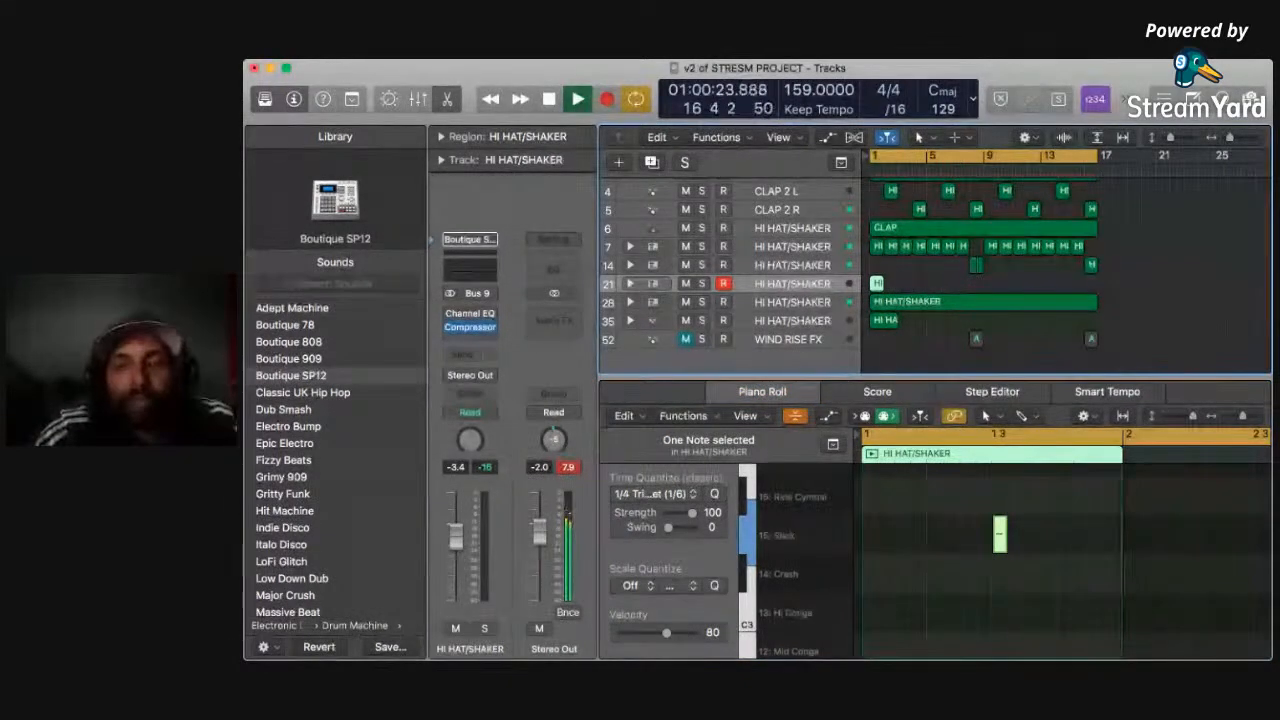
key(super+r)
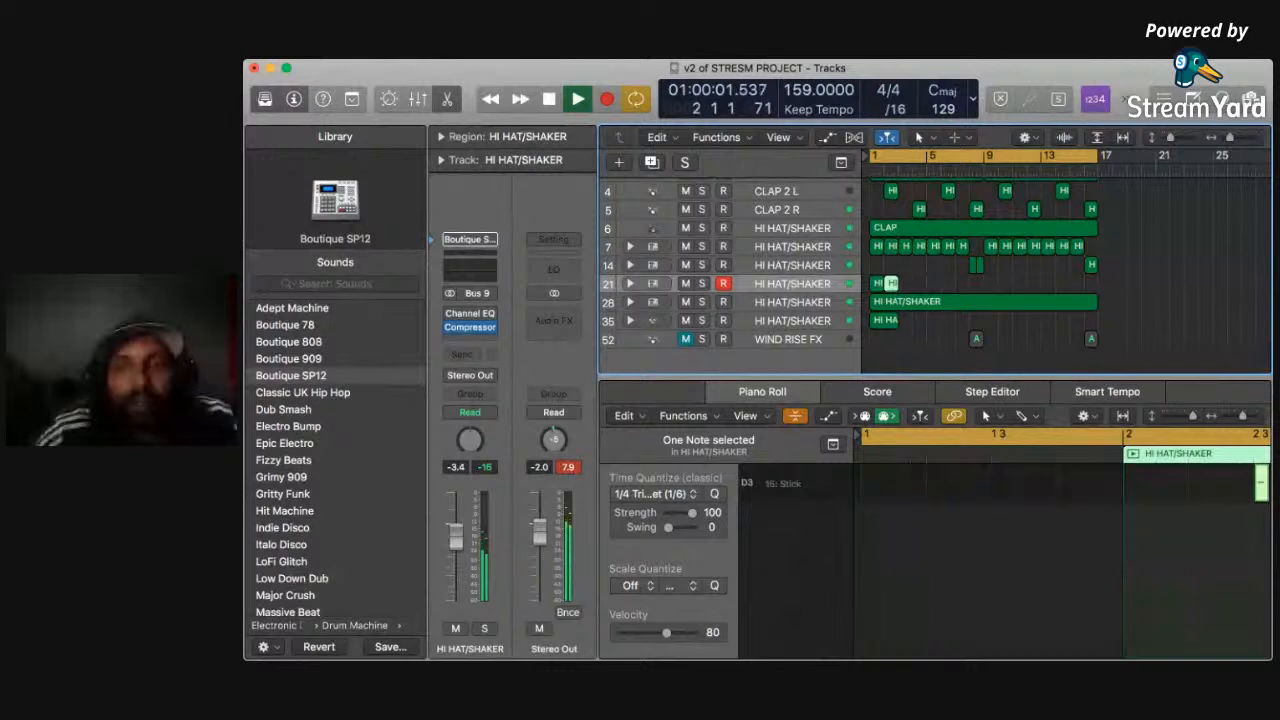
key(super+r)
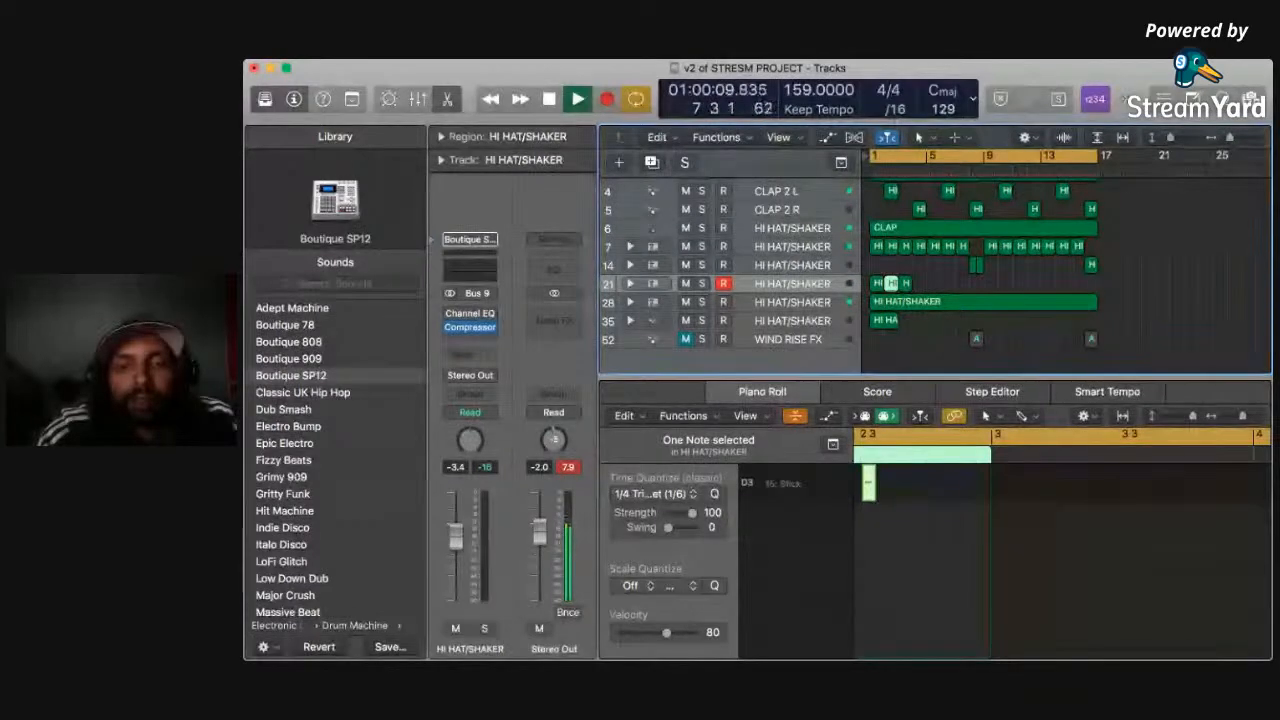
Delete the Stick region at bar 2 on track 21.
key(p)
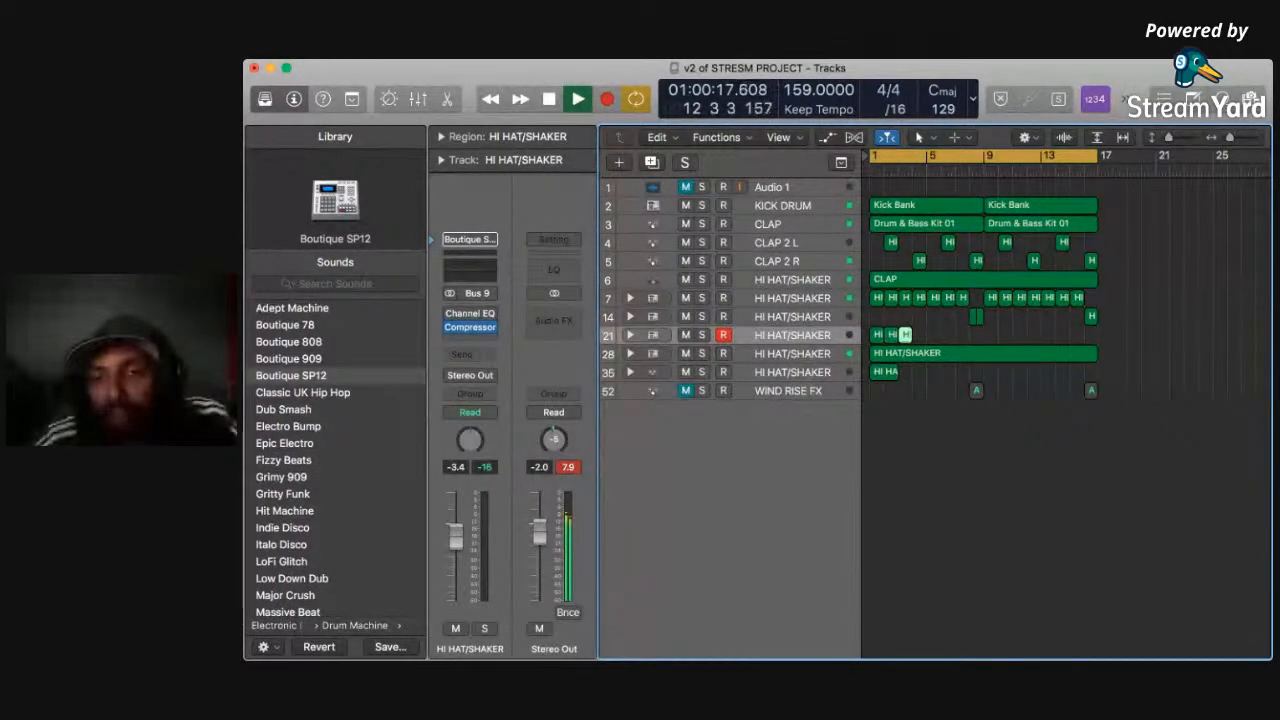
double_click(905, 335)
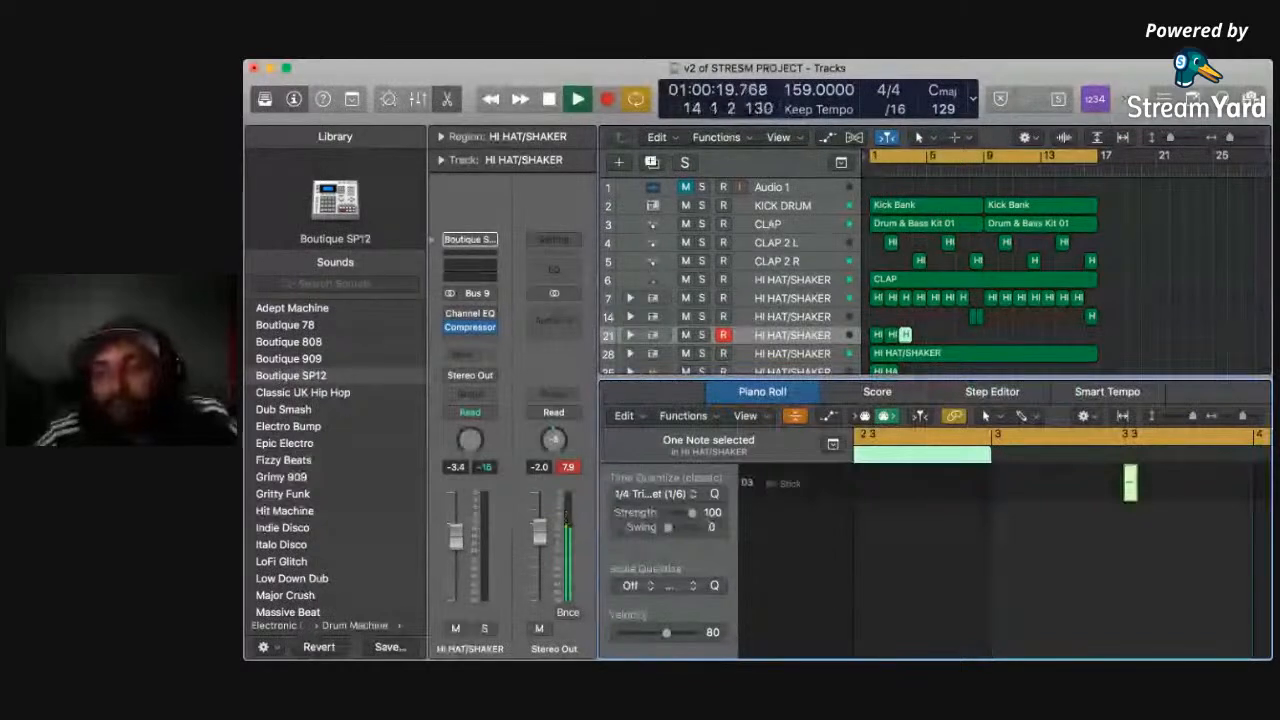
click(892, 335)
key(Delete)
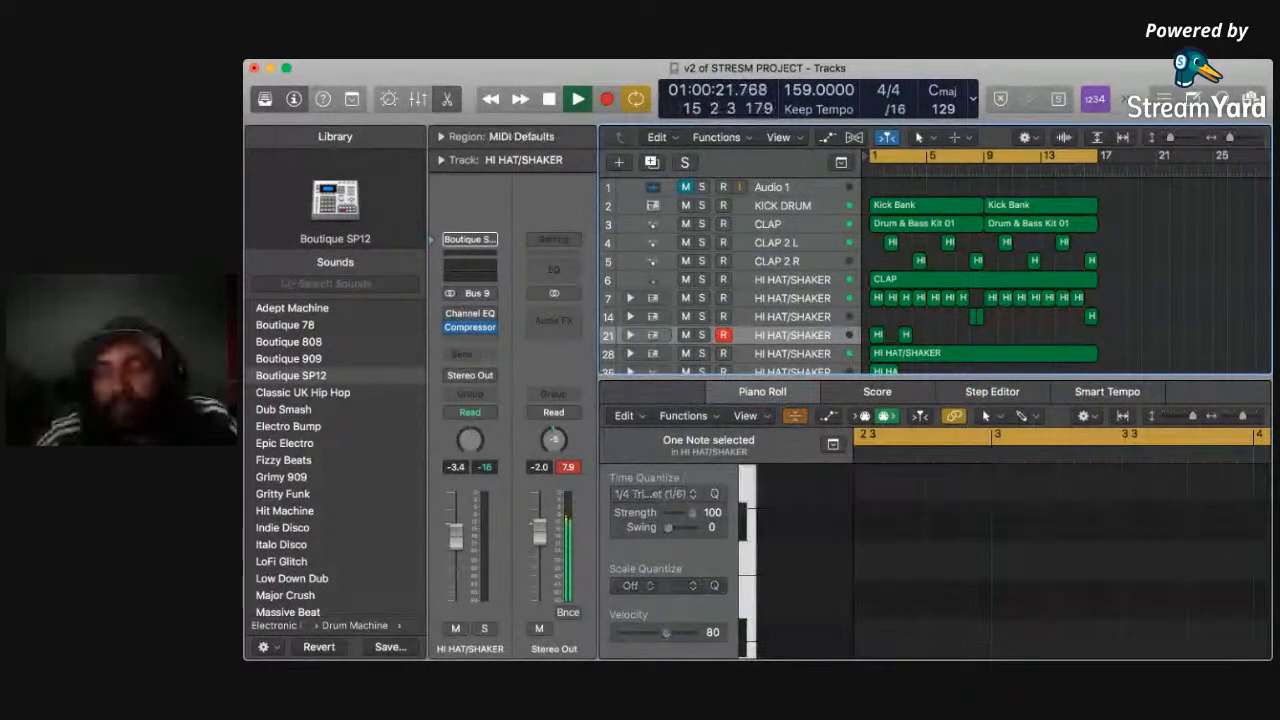
Copy the two Stick regions to between bars 5 and 8, repeat all four through the second half of the loop, and stop playback.
key(super+z)
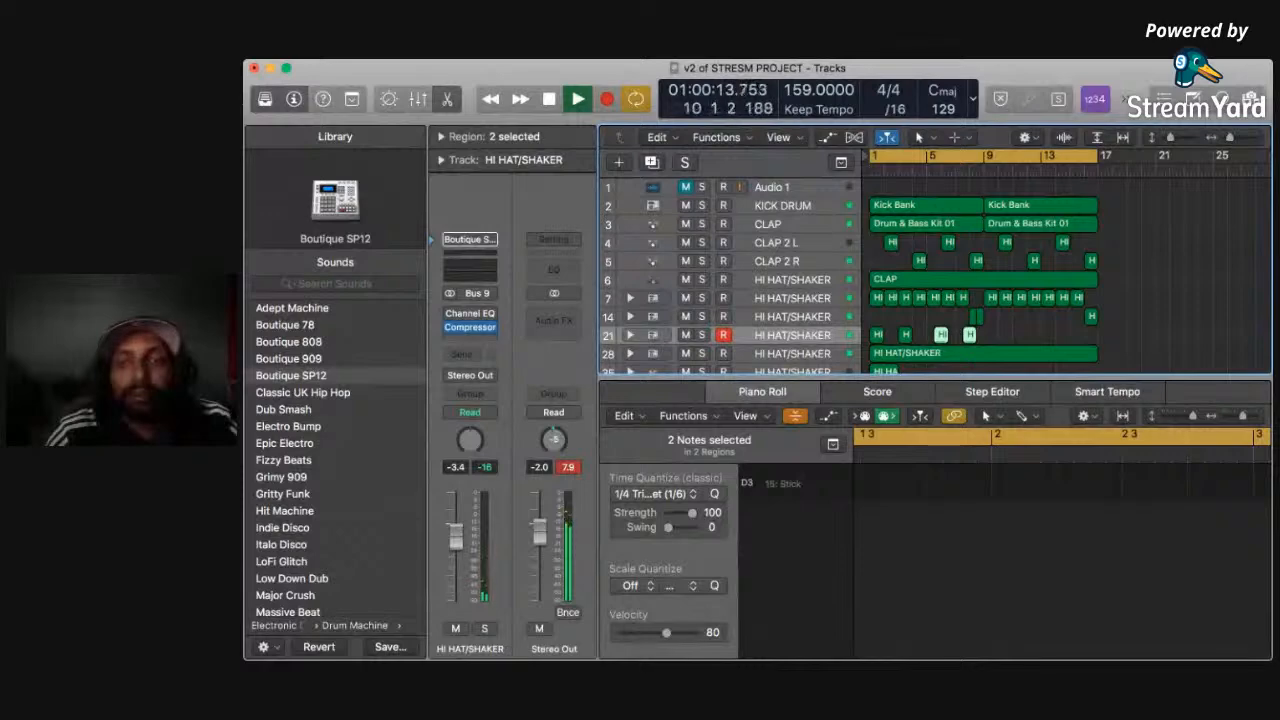
click(970, 336)
drag(962, 342, 874, 338)
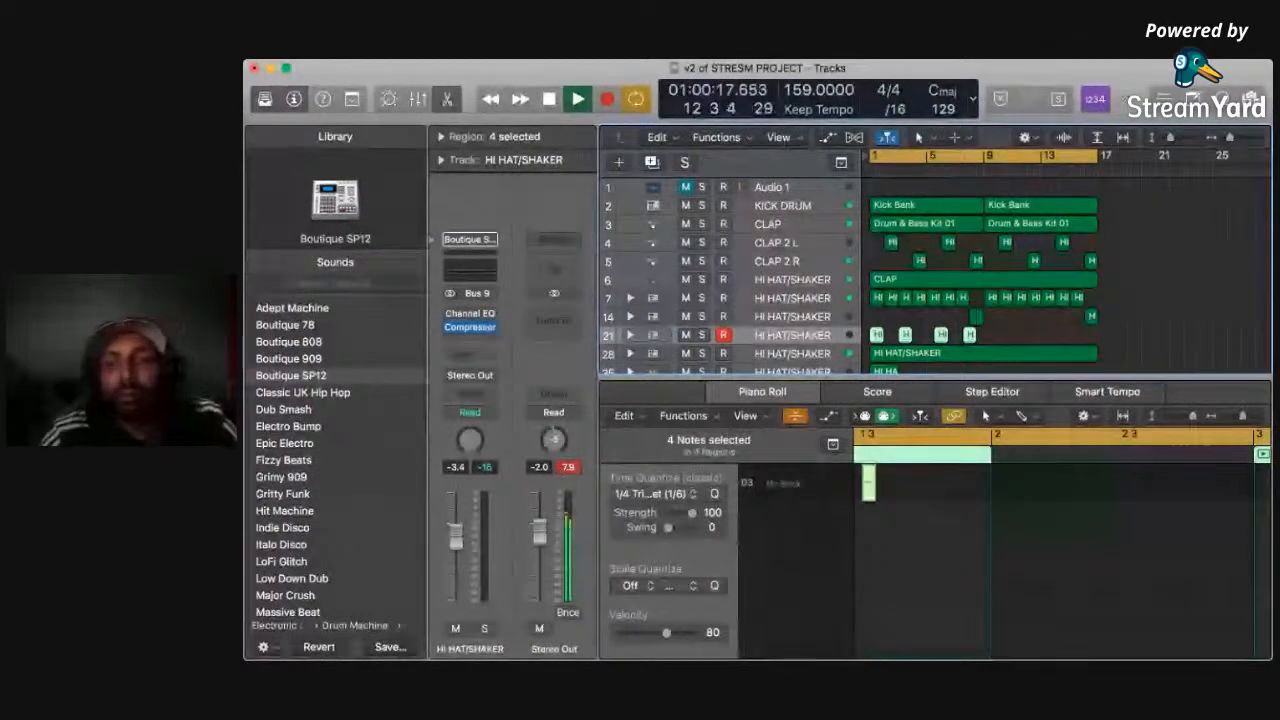
key(super+r)
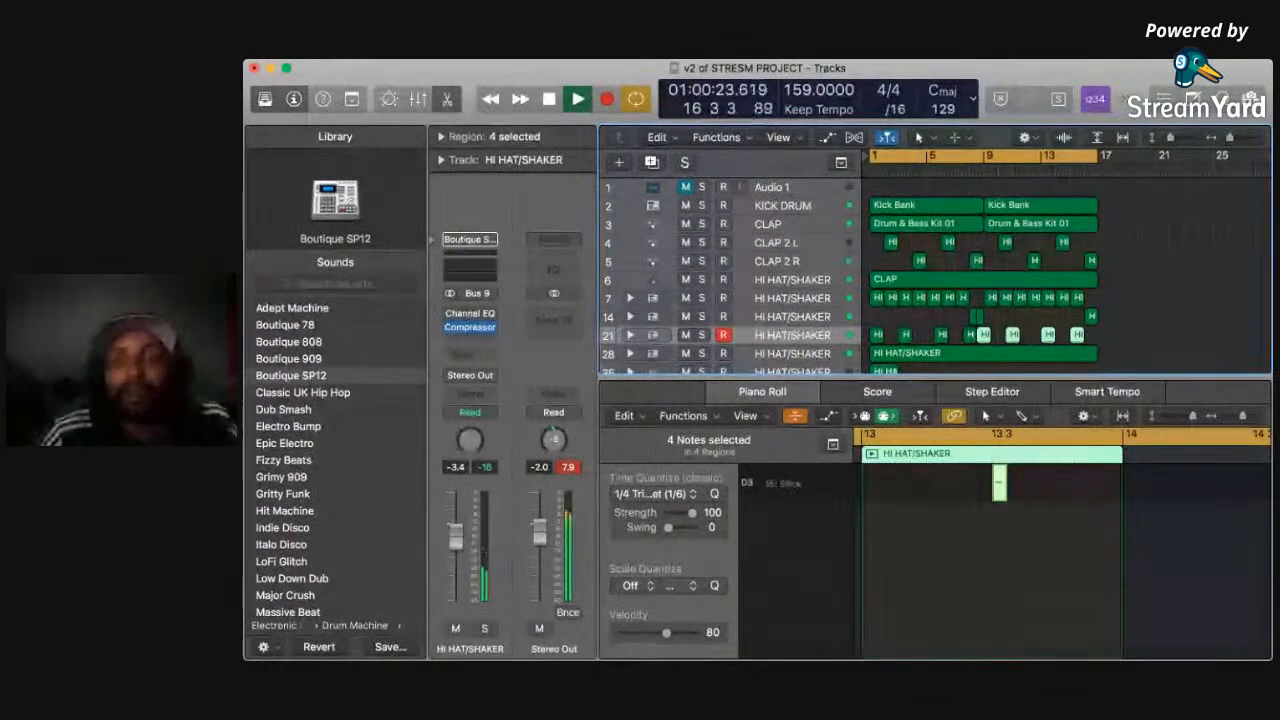
key(space)
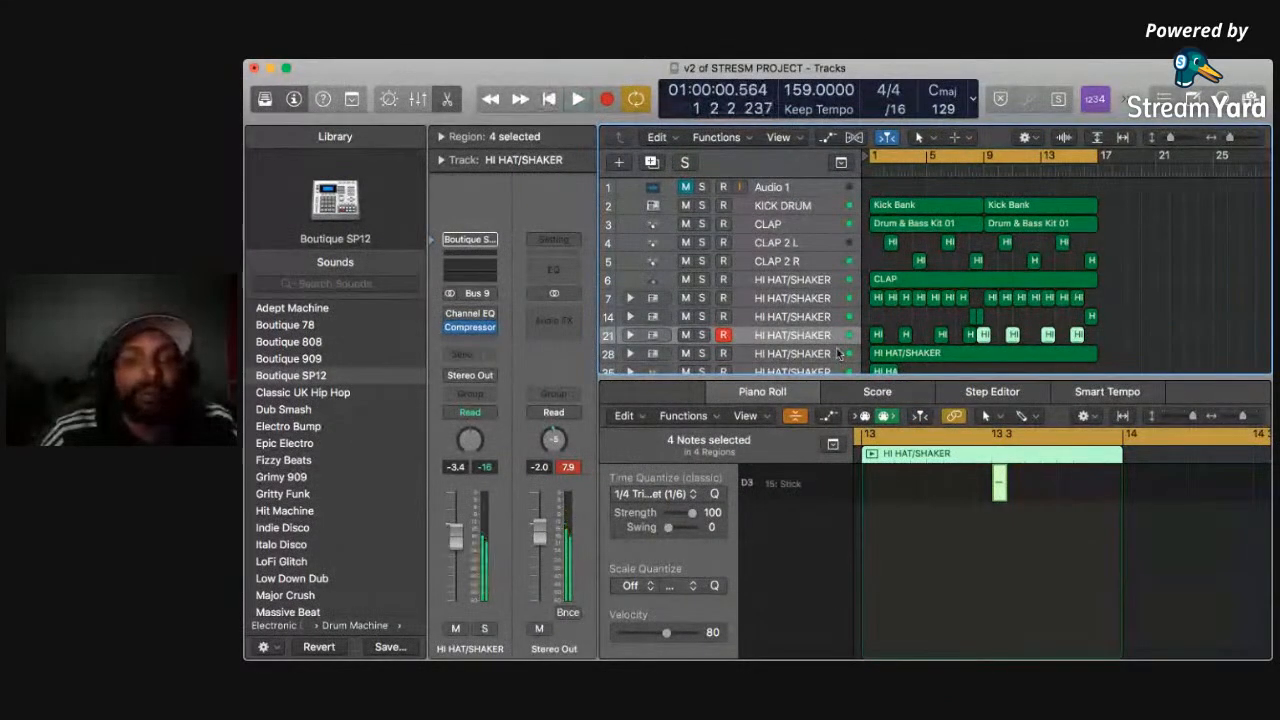
Select all regions on HI HAT/SHAKER track 21 and show the automation lanes, bringing its Pan lane into view.
click(760, 340)
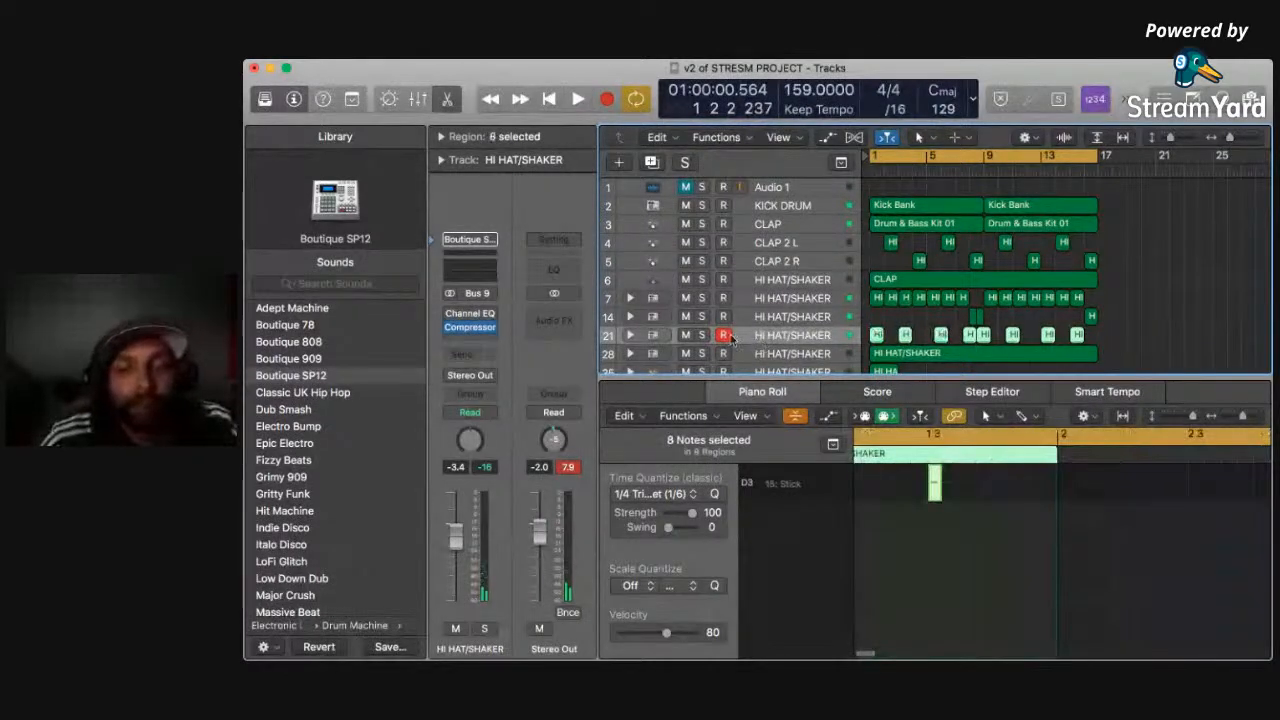
key(a)
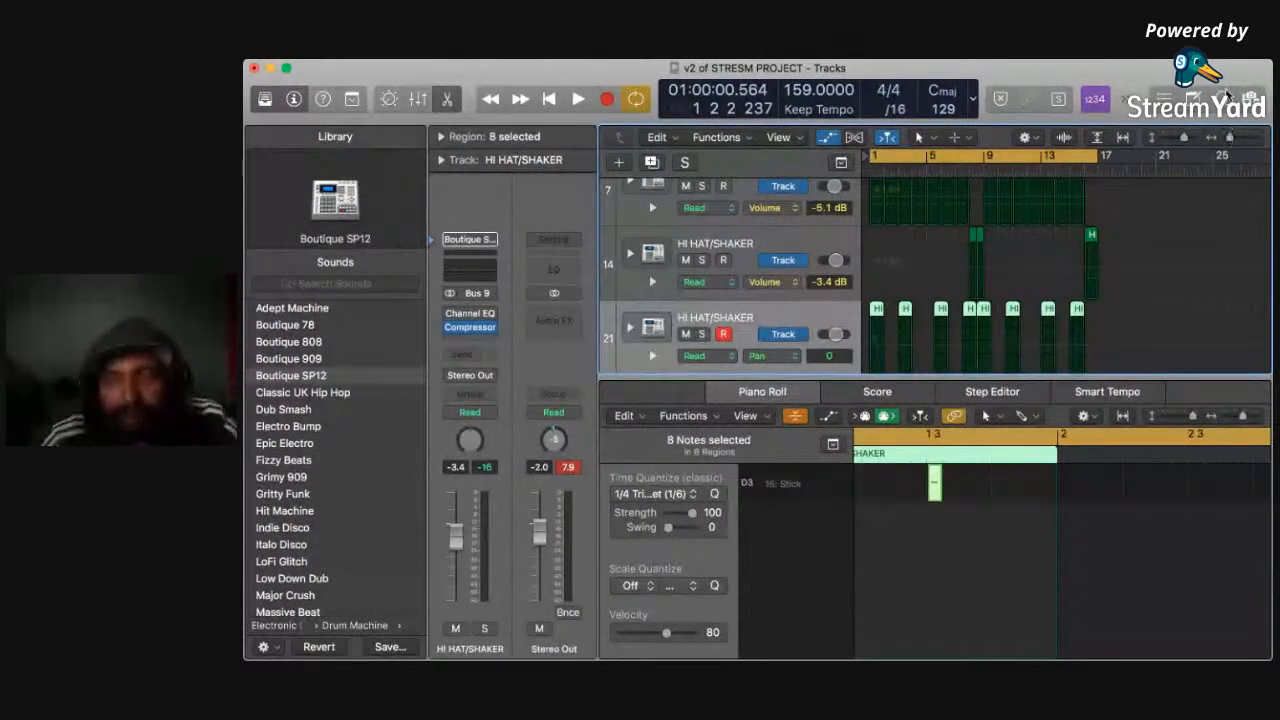
scroll(649, 200, down, 5)
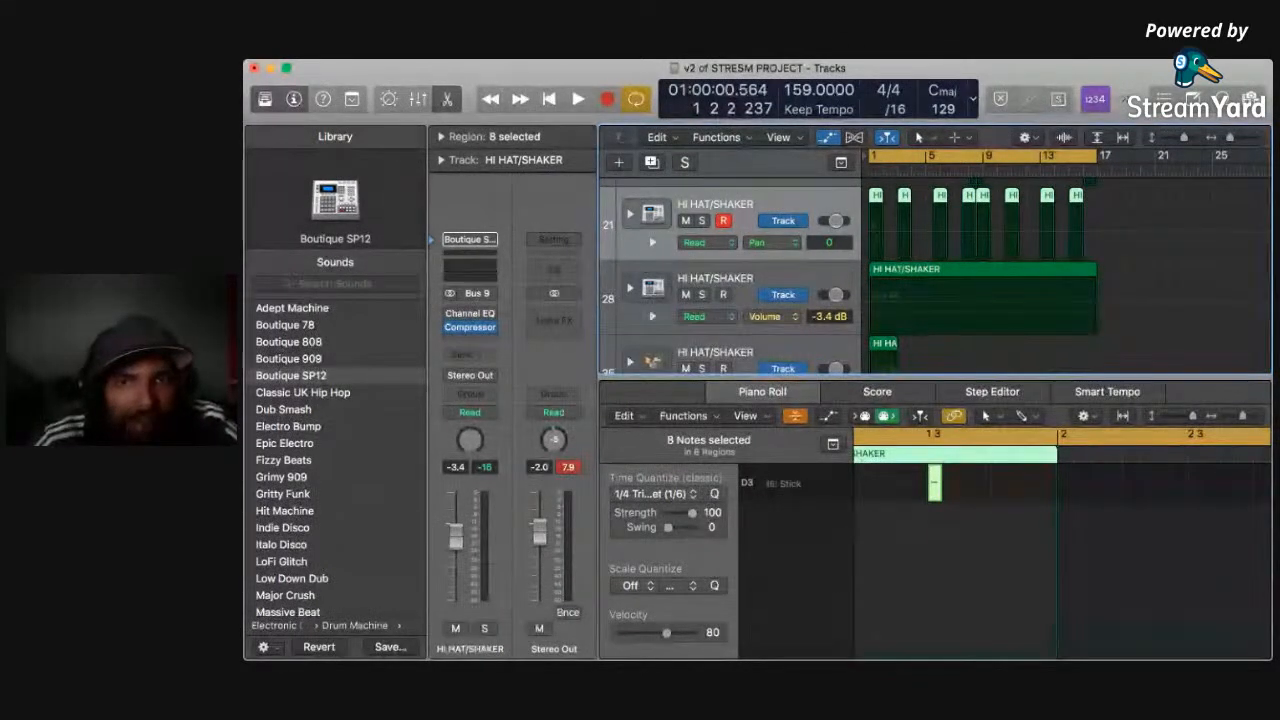
Start pan automation on HI HAT/SHAKER track 21 at -43 and add a second point at +42 around bar 2.
click(1130, 232)
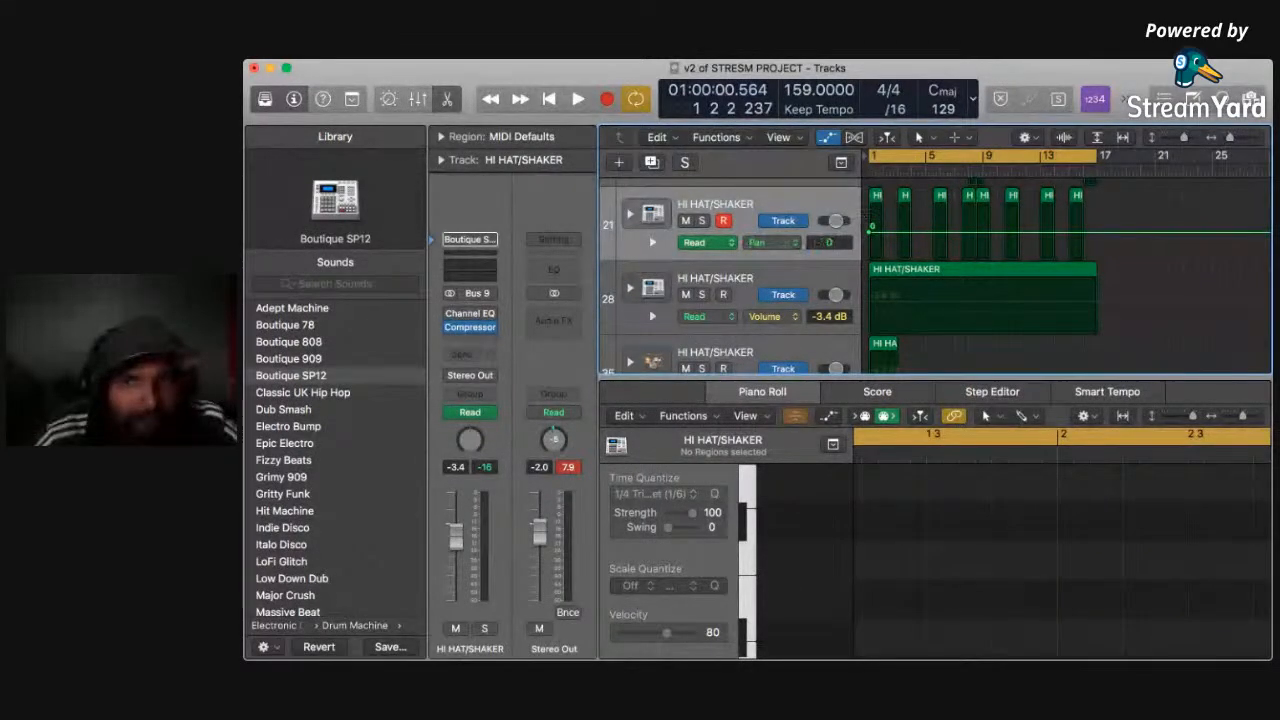
drag(870, 232, 870, 209)
key(space)
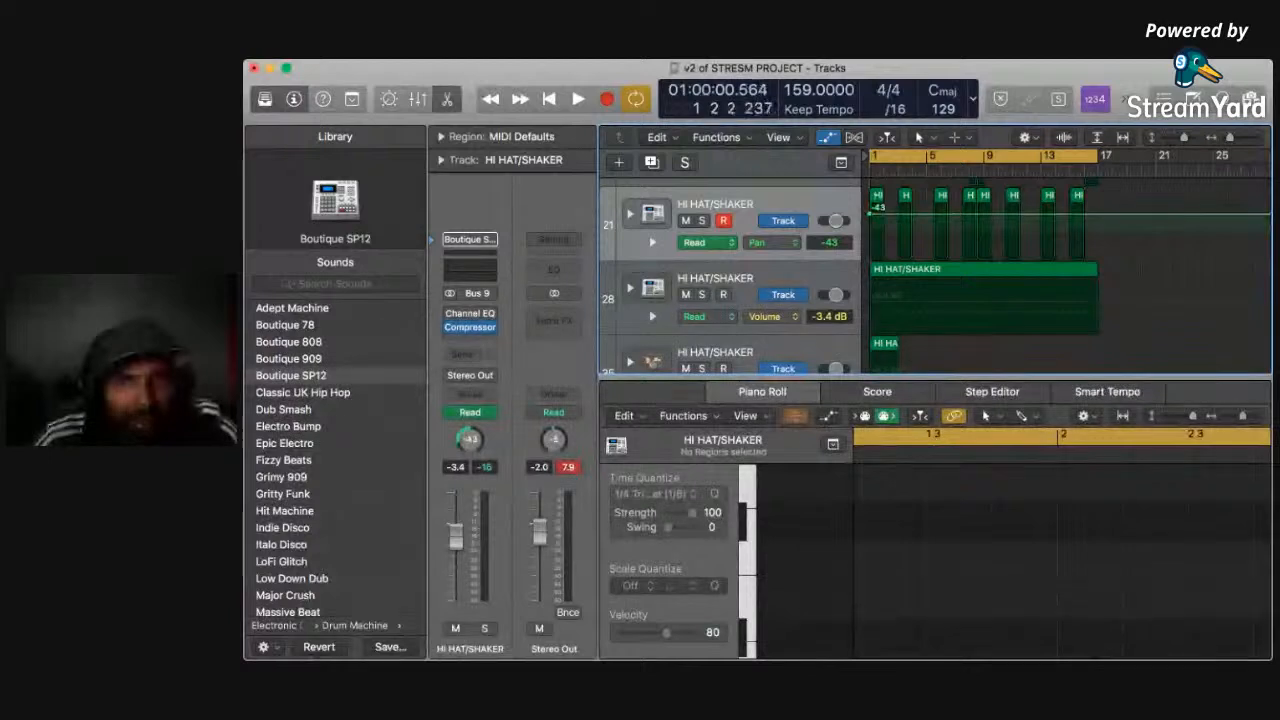
drag(885, 214, 885, 233)
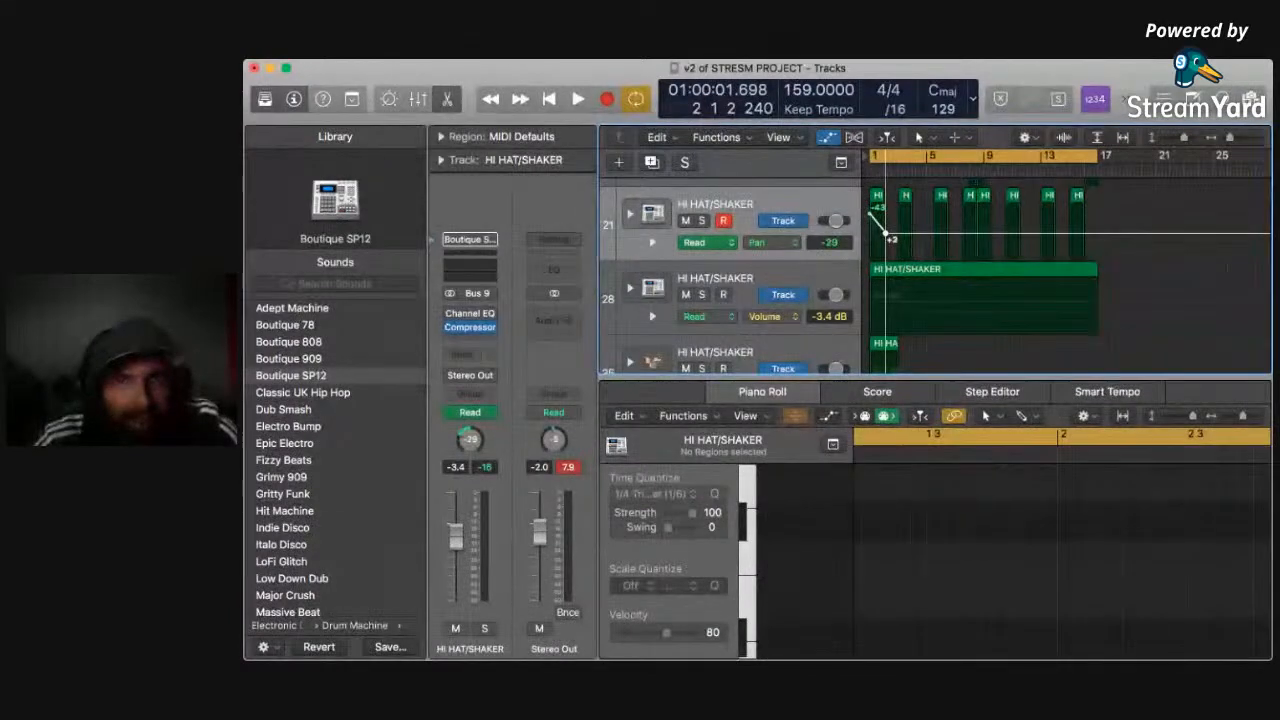
mouse_move(887, 234)
mouse_down()
mouse_move(902, 251)
mouse_move(889, 243)
mouse_up()
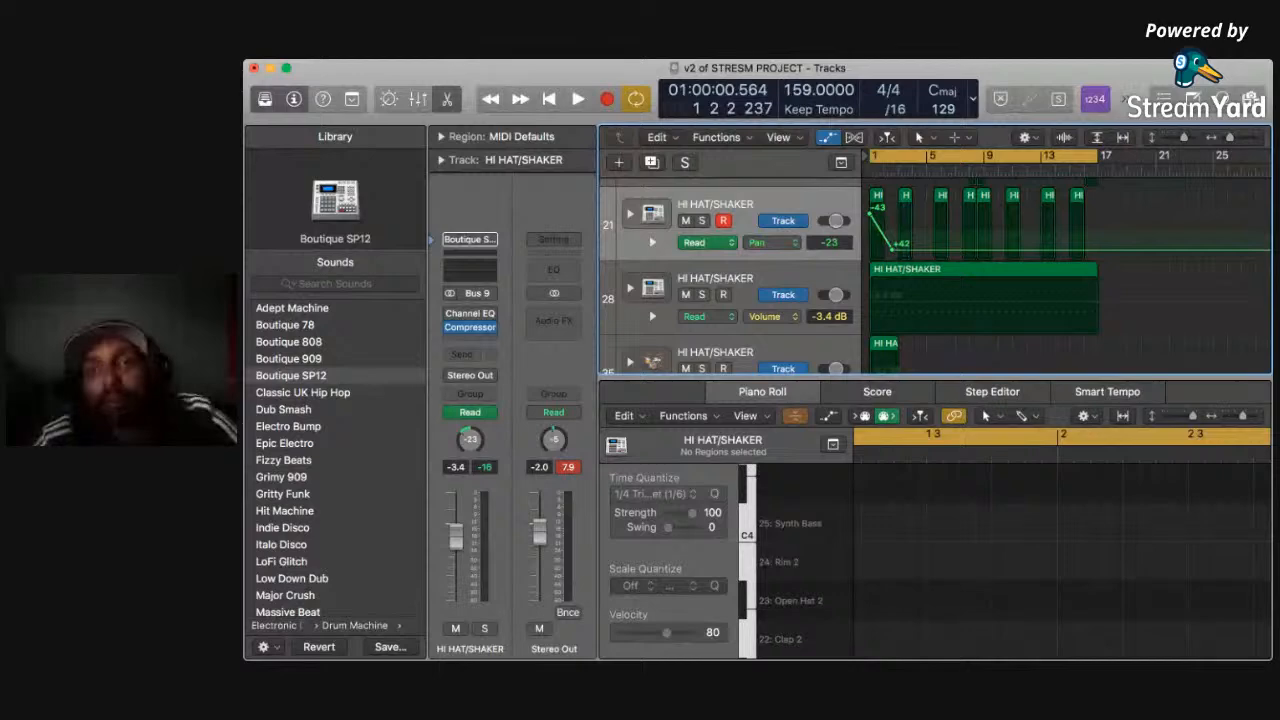
Continue the zigzag pan curve to bar 16 with alternating left and right points, ending at -56, then hide automation and play the loop.
click(918, 250)
drag(918, 250, 952, 242)
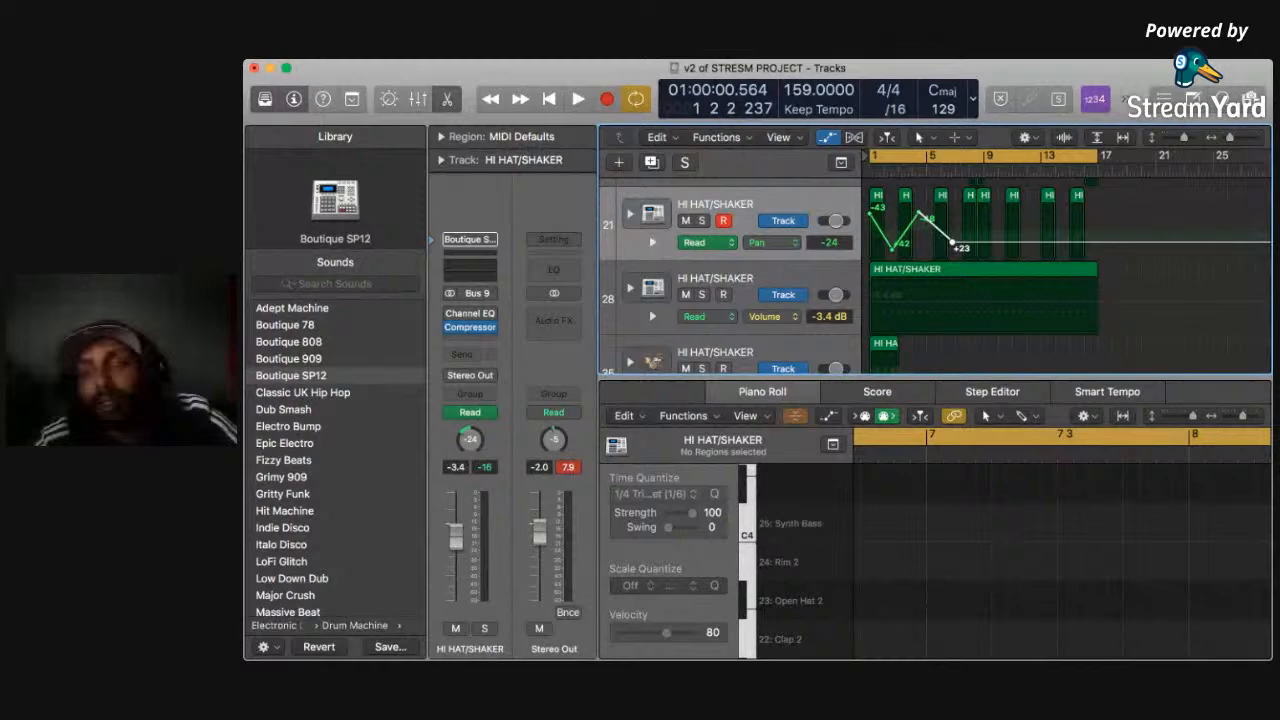
drag(984, 242, 984, 207)
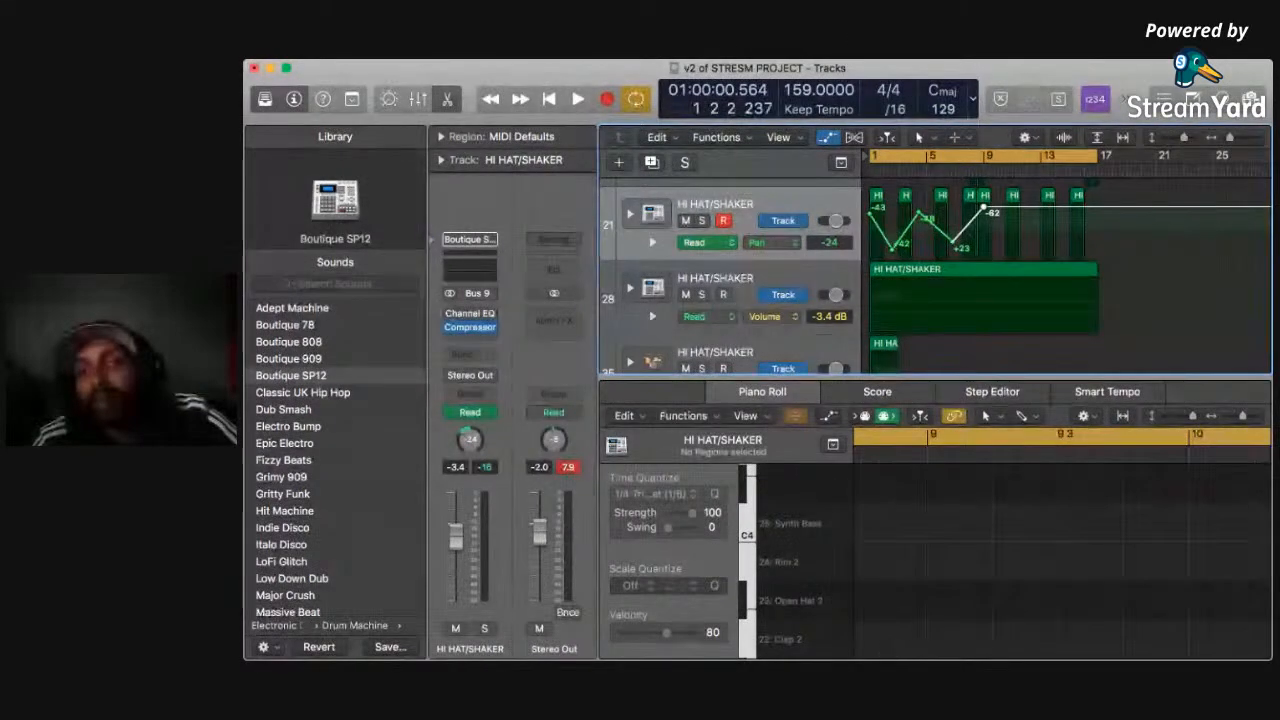
drag(1010, 208, 1089, 210)
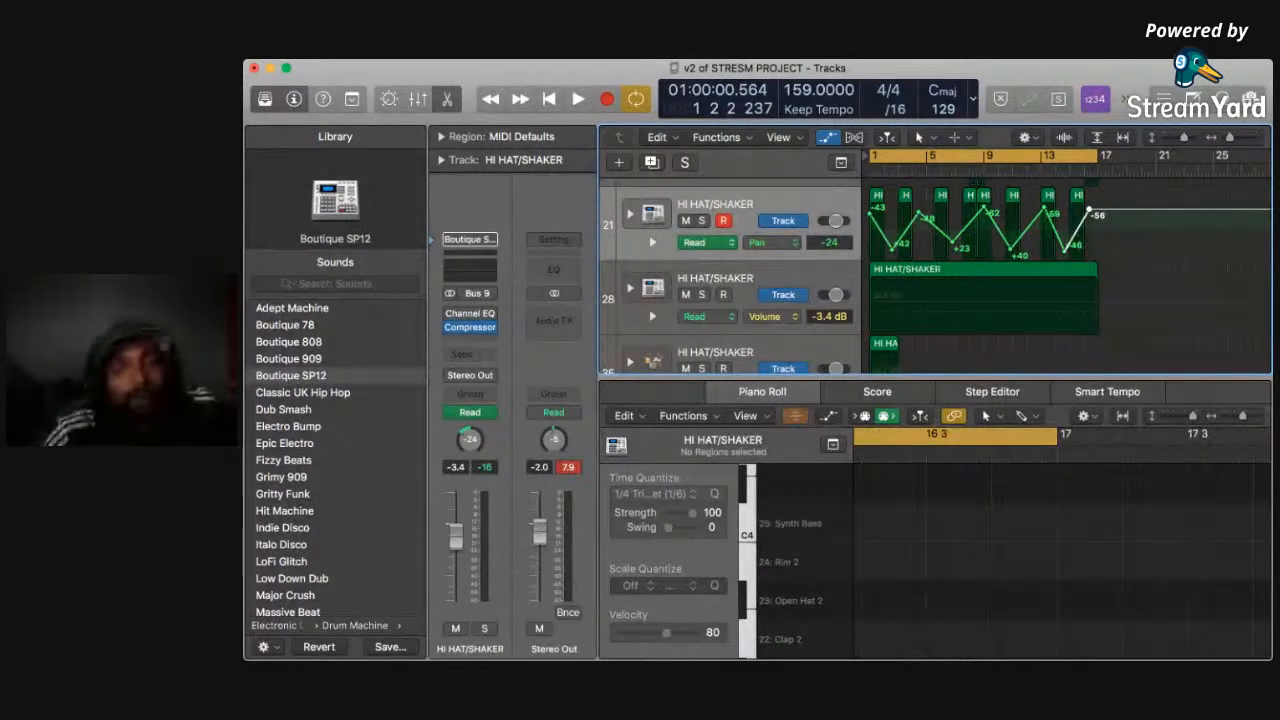
key(a)
key(space)
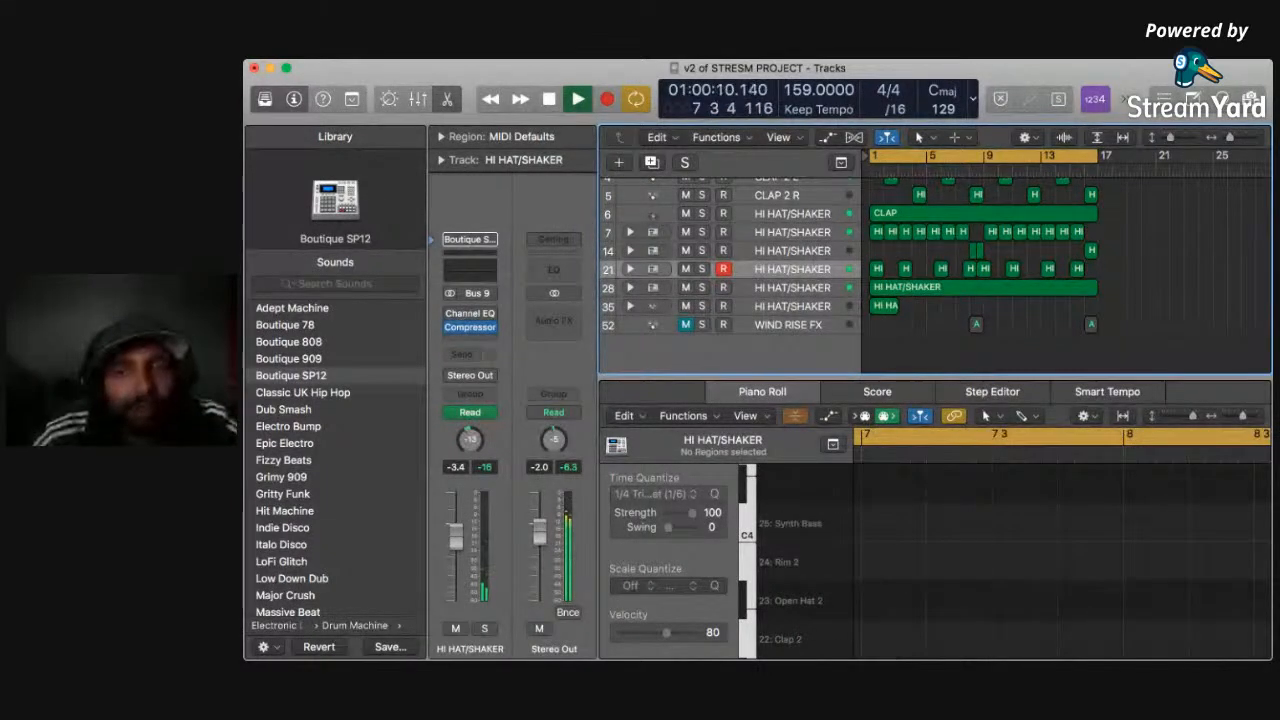
Duplicate HI HAT/SHAKER track 14 without its regions and load the Electro Bump kit on the copy.
click(792, 251)
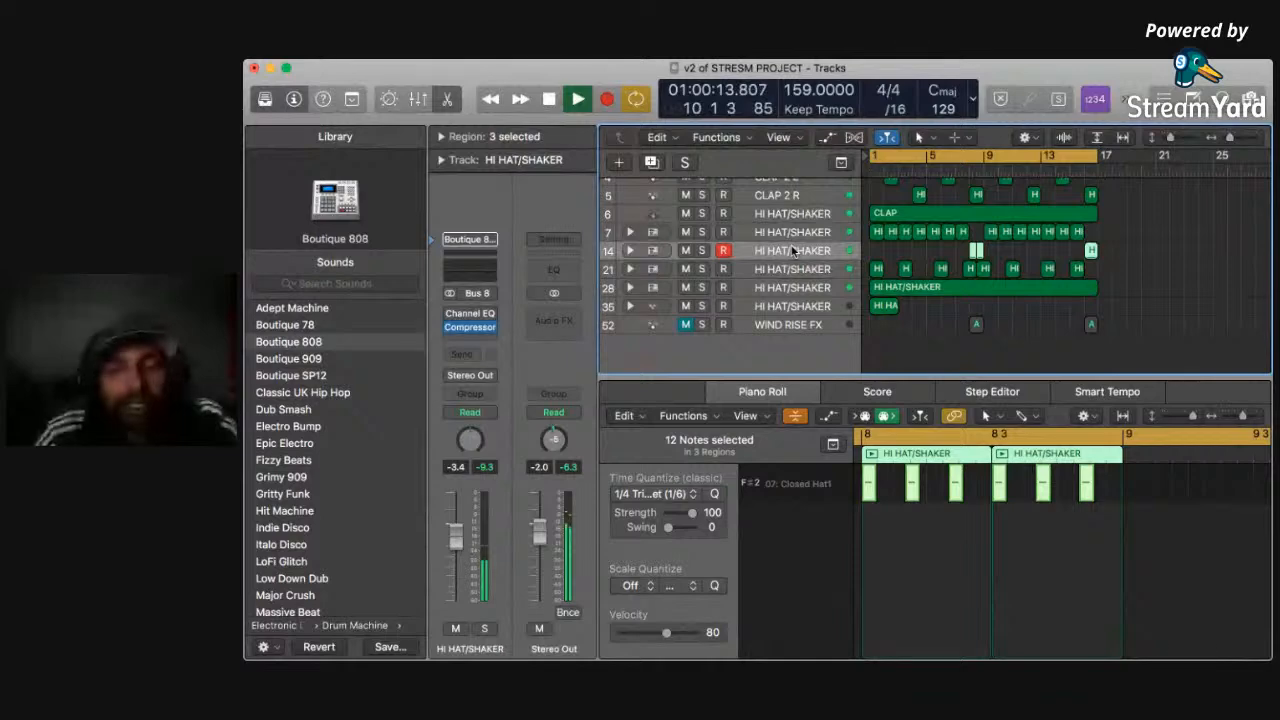
key(super+d)
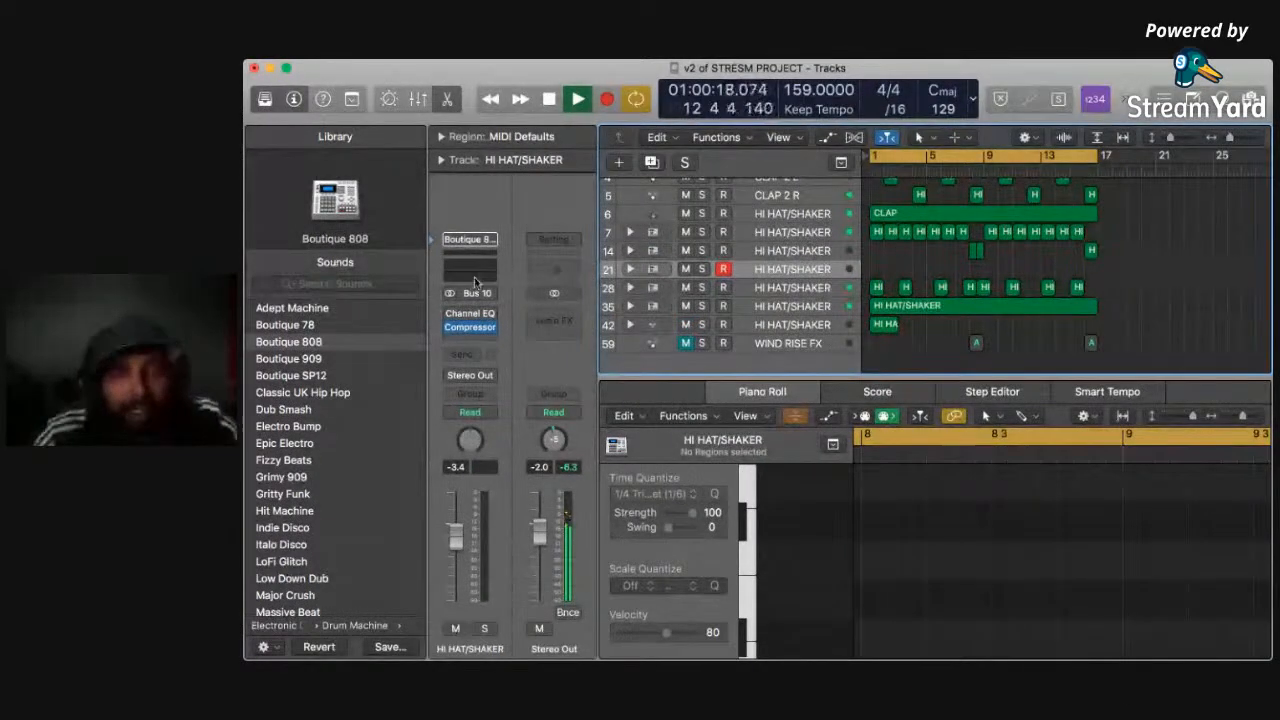
click(295, 426)
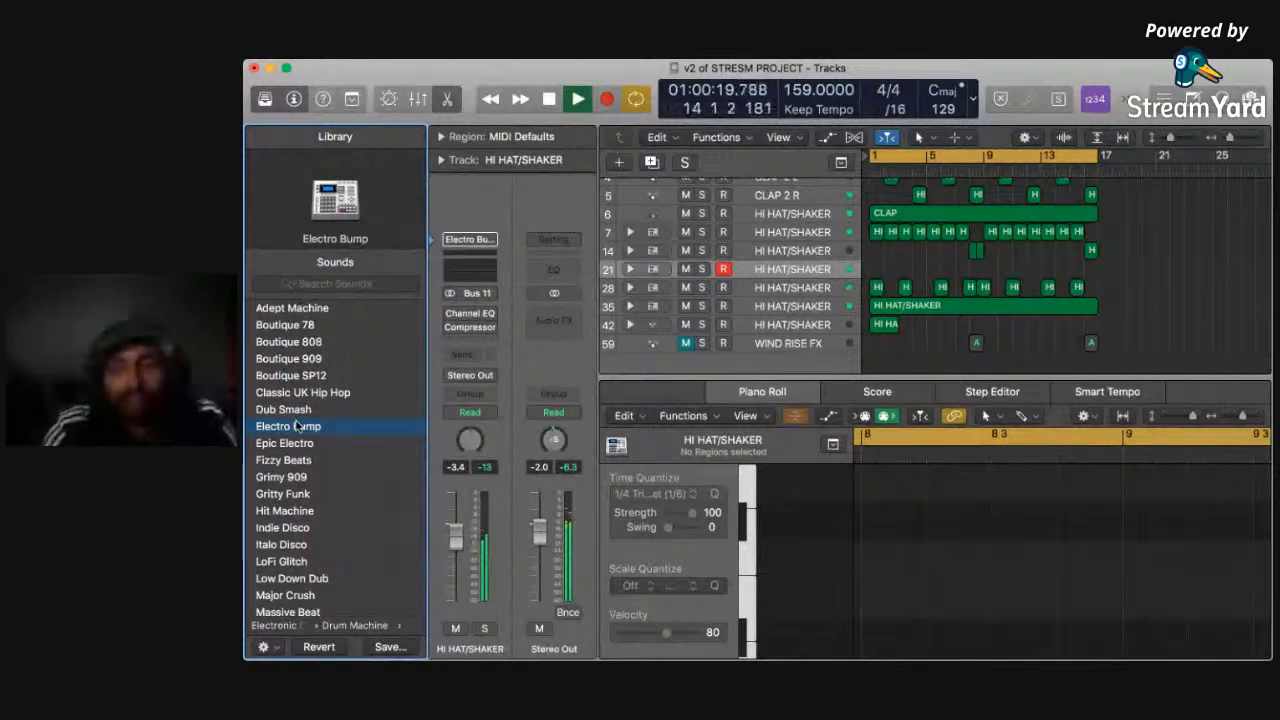
Record a Close Hat 2 pattern on the Electro Bump track from bar 1 through the 16-bar loop.
key(space)
key(Return)
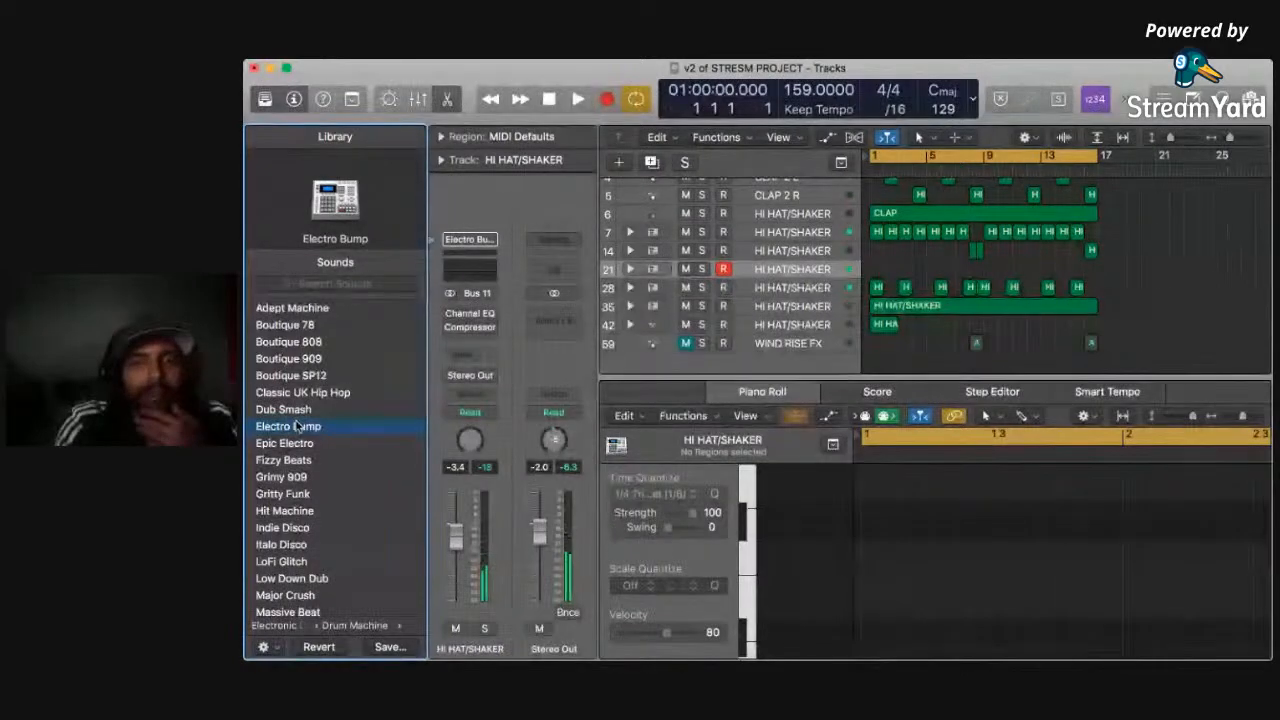
key(r)
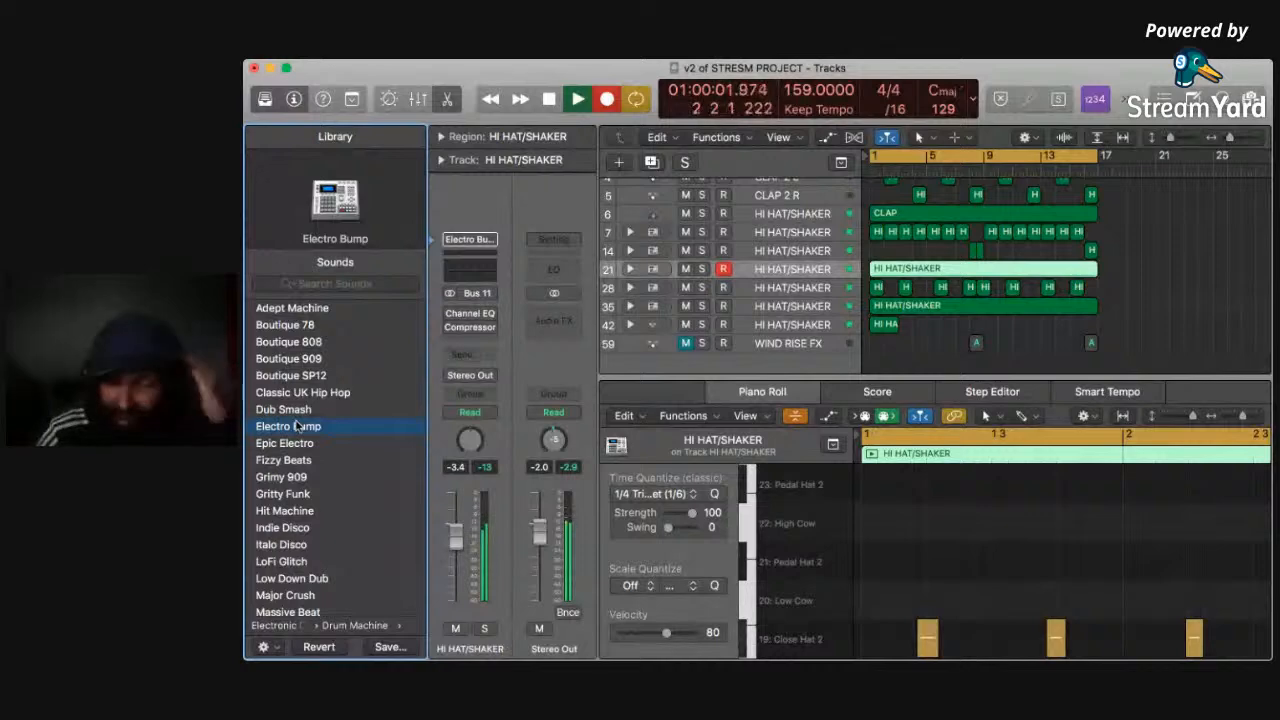
key(space)
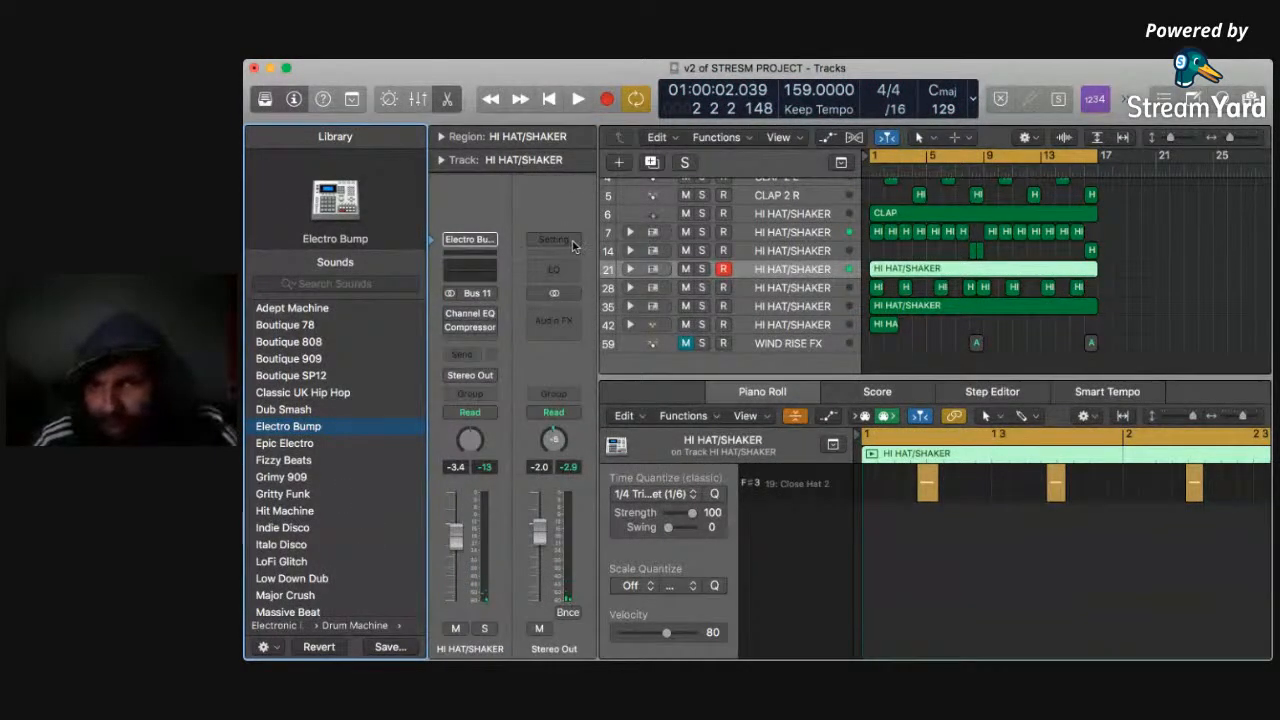
Quantize all notes in the recorded Close Hat 2 region to 1/8 notes and play the loop.
click(1050, 570)
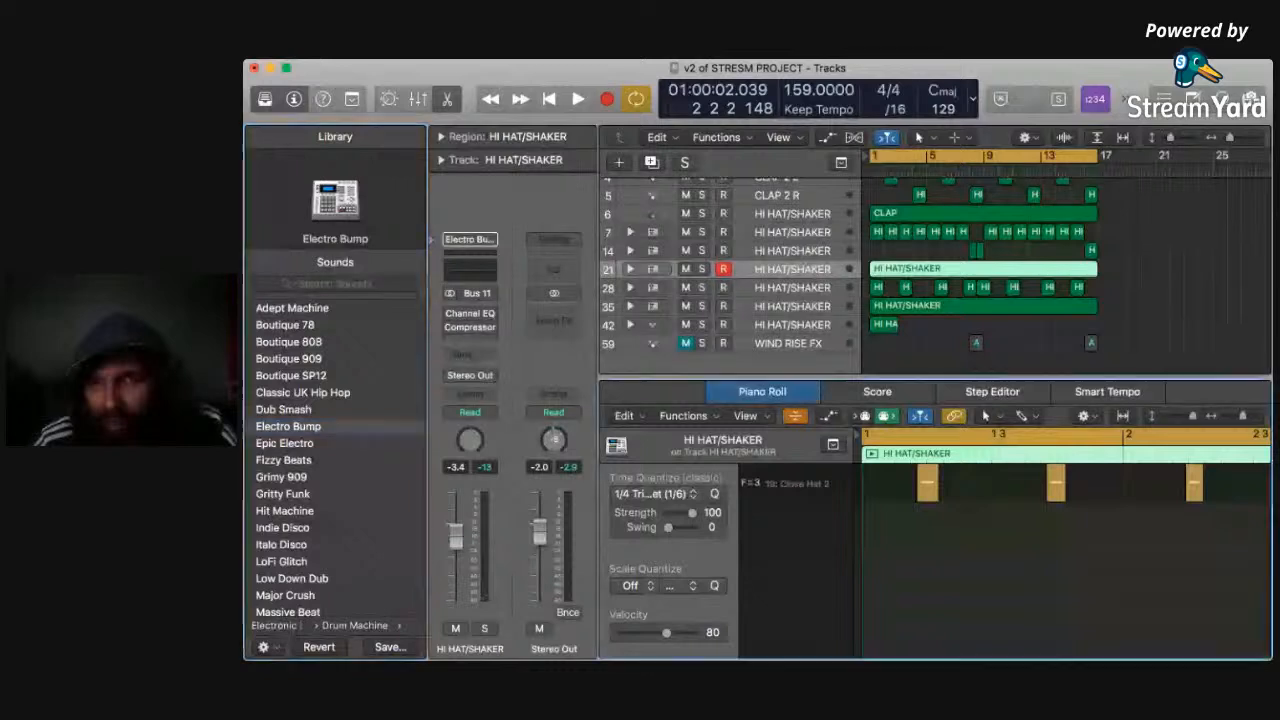
key(super+a)
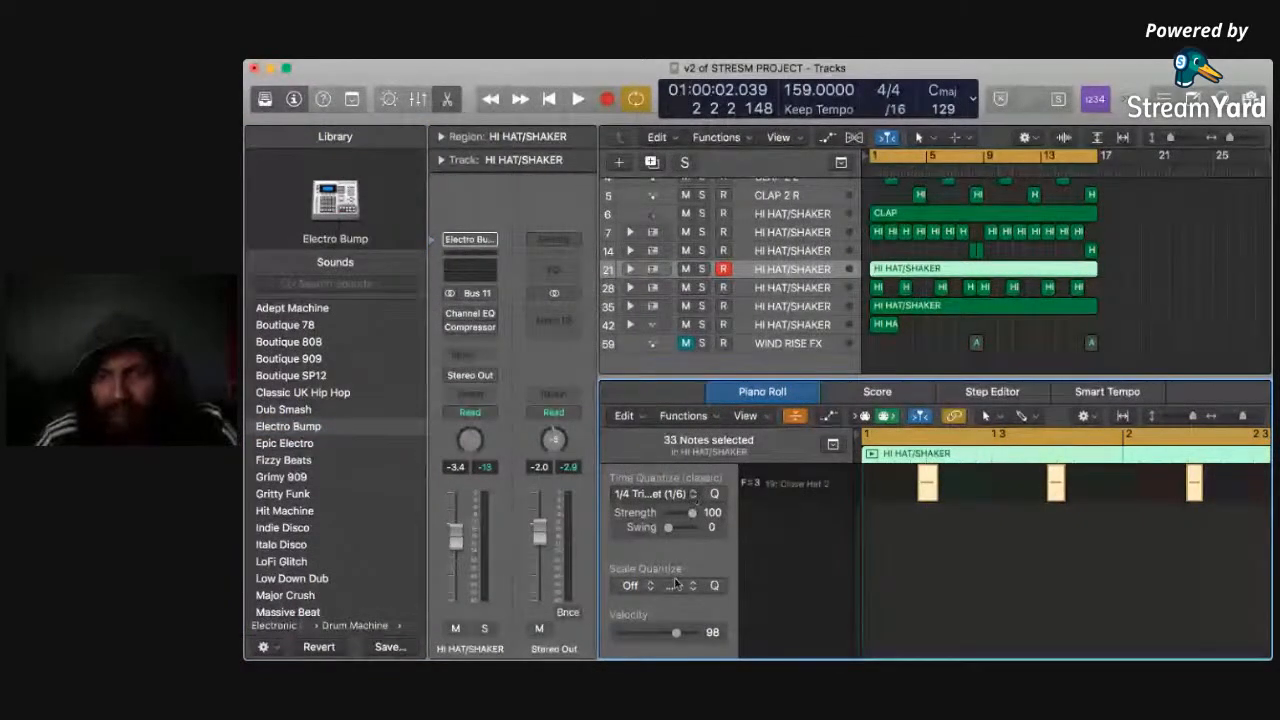
click(693, 495)
key(space)
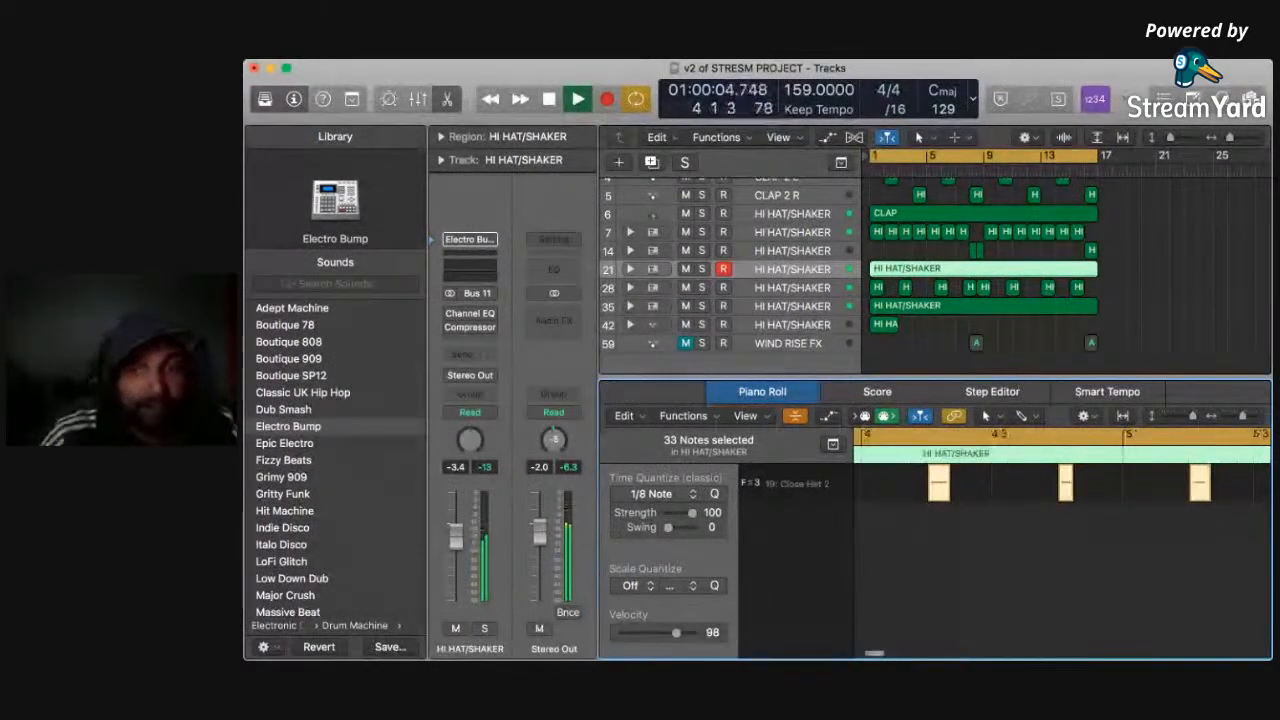
Look through the whole track list from Audio 1 to WIND RISE FX while the loop plays.
scroll(984, 268, down, 2)
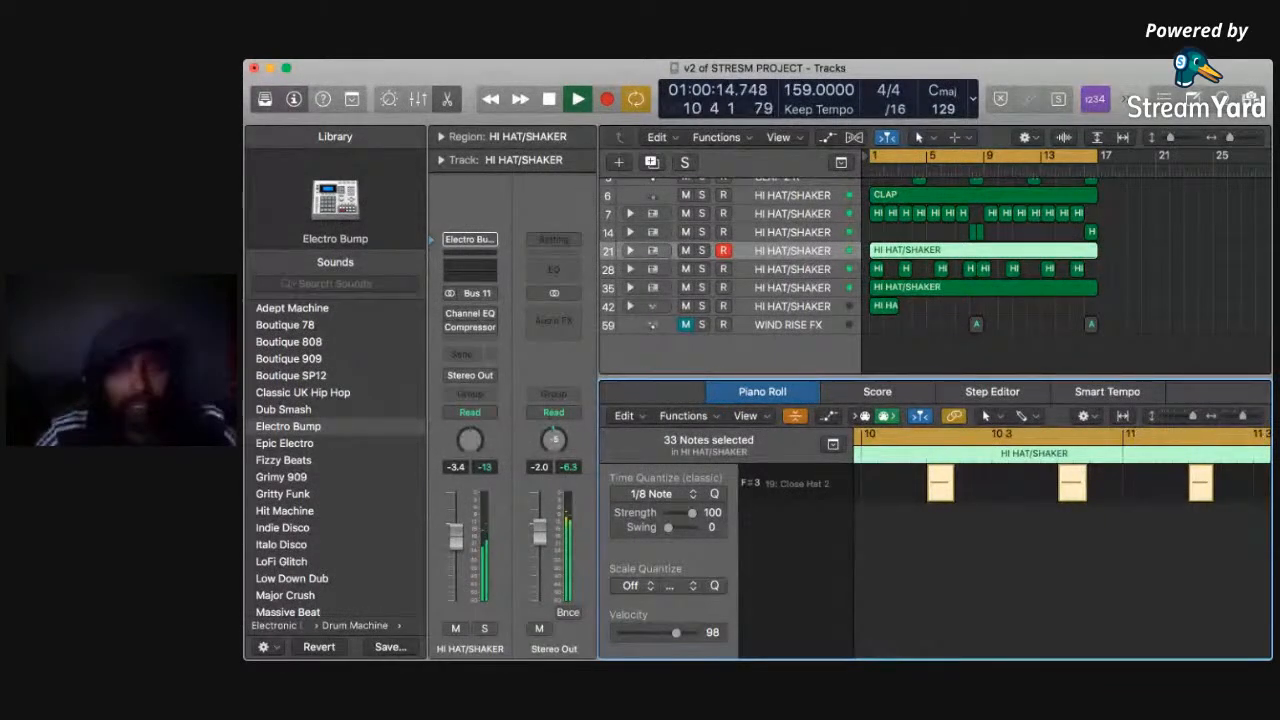
scroll(935, 275, up, 4)
scroll(935, 275, down, 4)
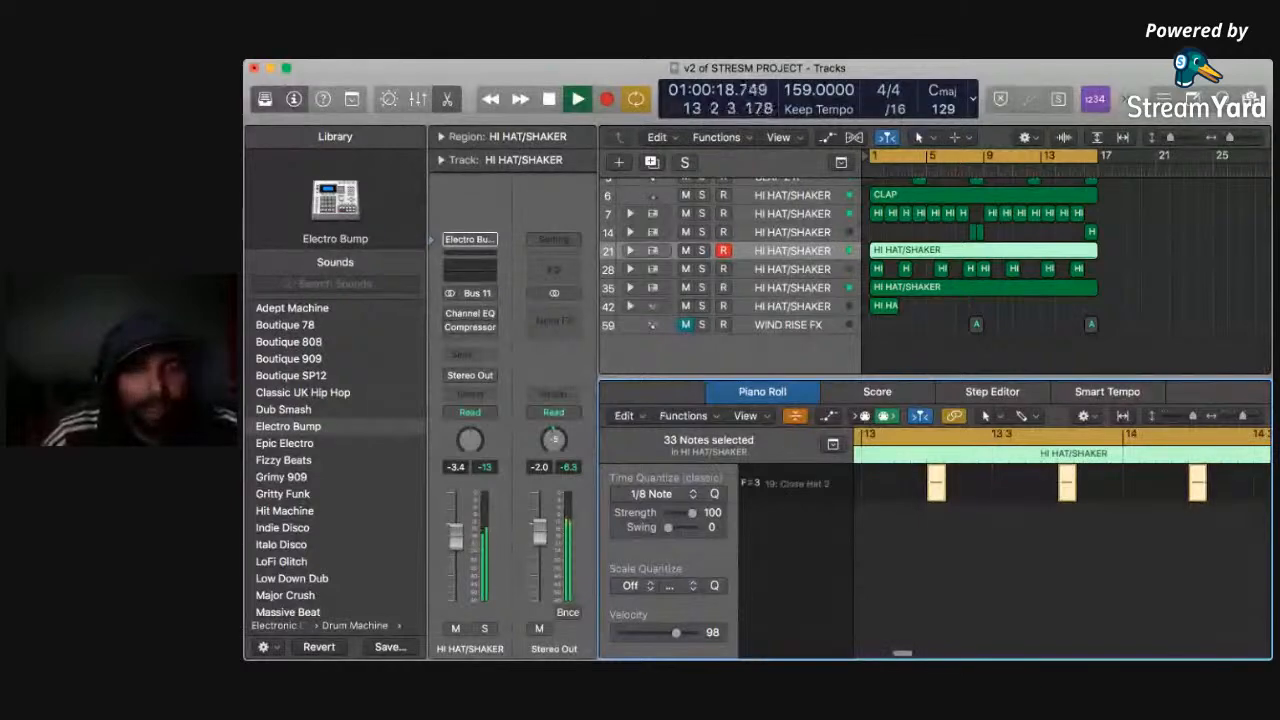
scroll(935, 270, up, 3)
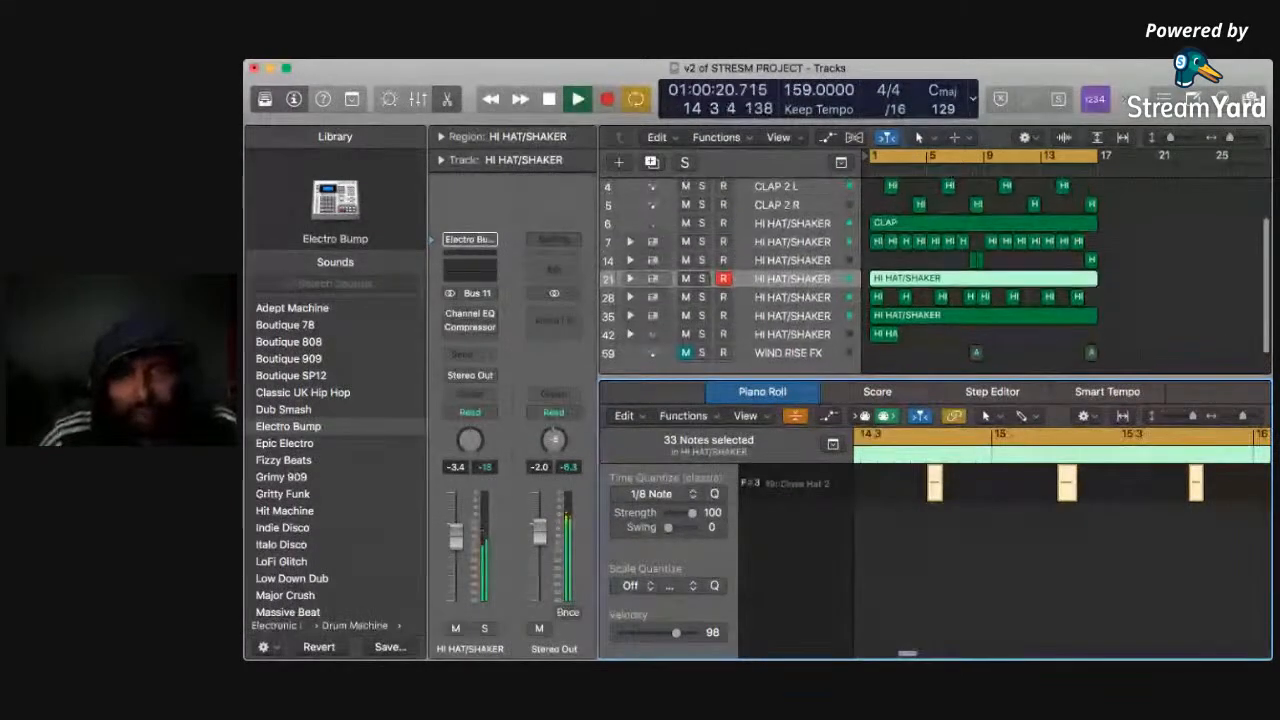
scroll(935, 275, up, 1)
scroll(935, 275, down, 1)
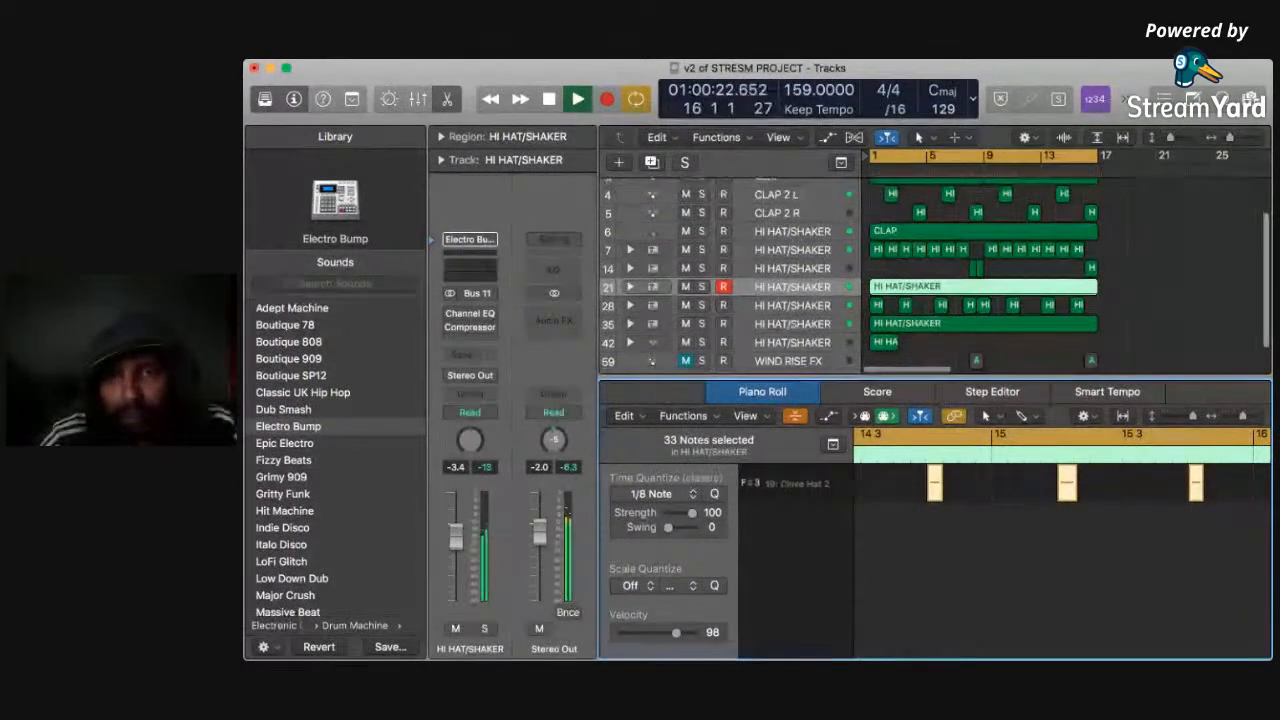
scroll(935, 275, down, 3)
scroll(935, 275, up, 1)
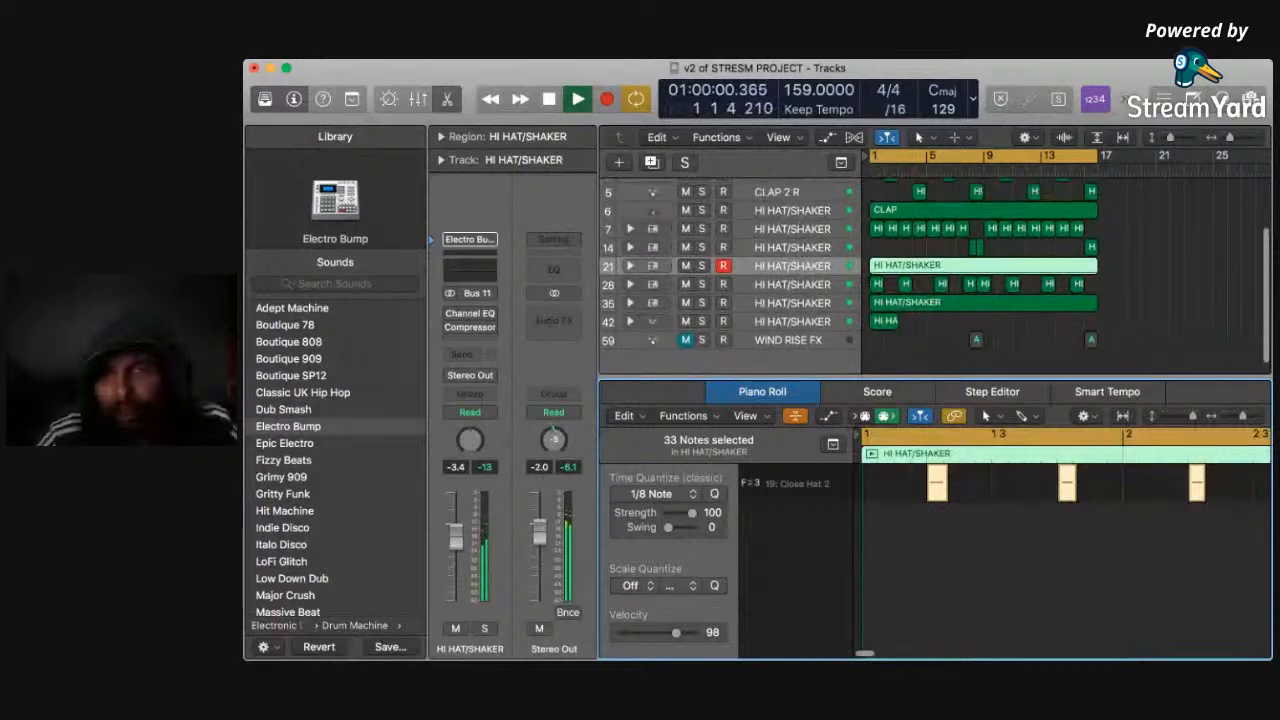
scroll(935, 275, up, 3)
scroll(779, 190, up, 3)
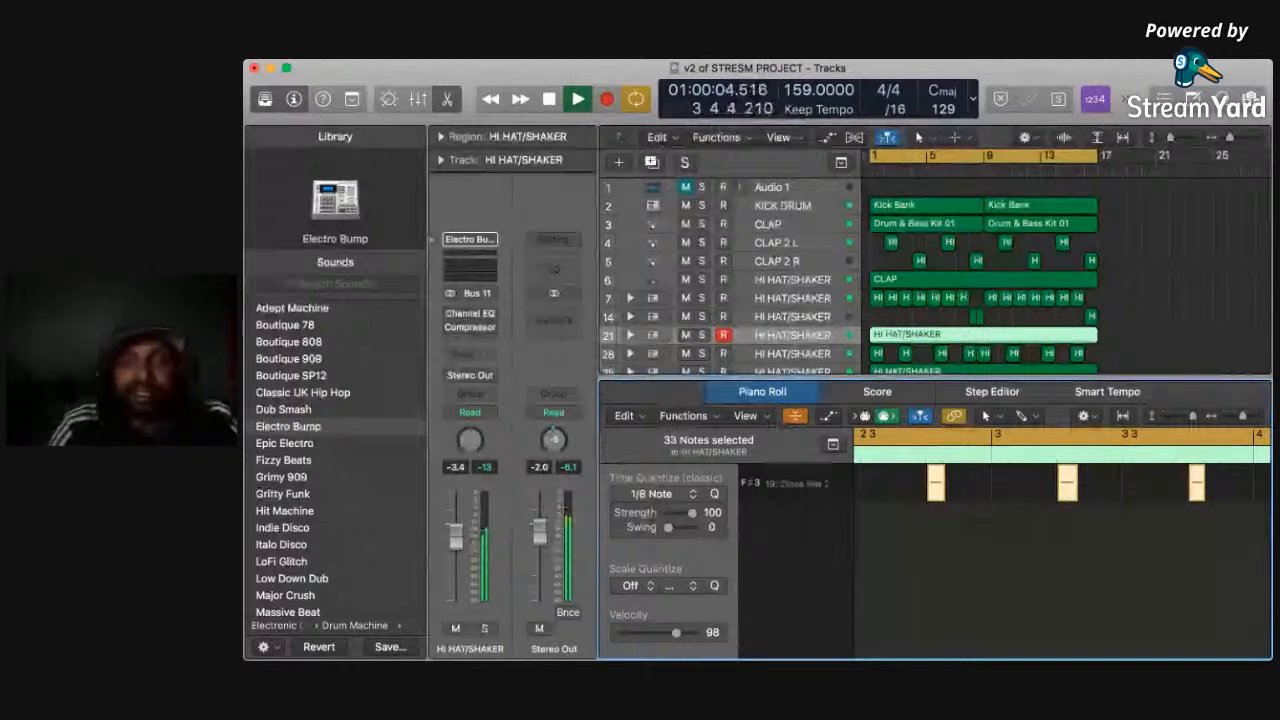
scroll(850, 275, down, 2)
scroll(850, 275, down, 2)
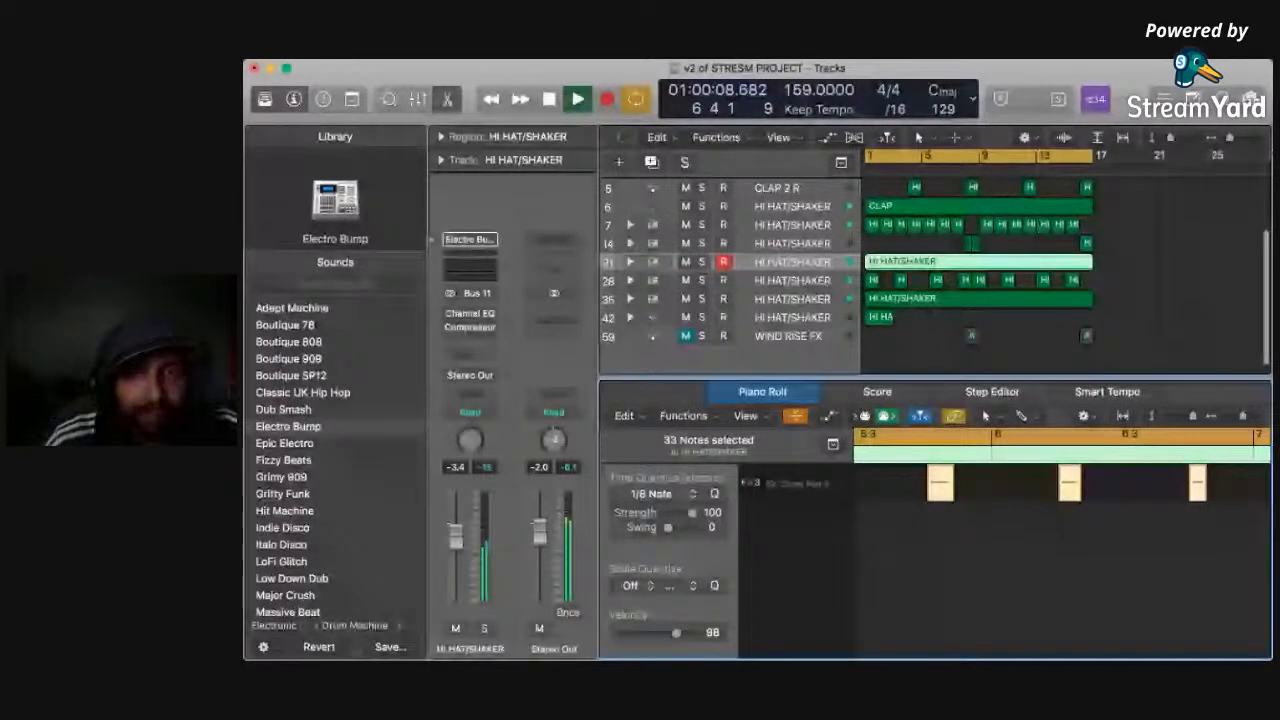
scroll(816, 330, down, 1)
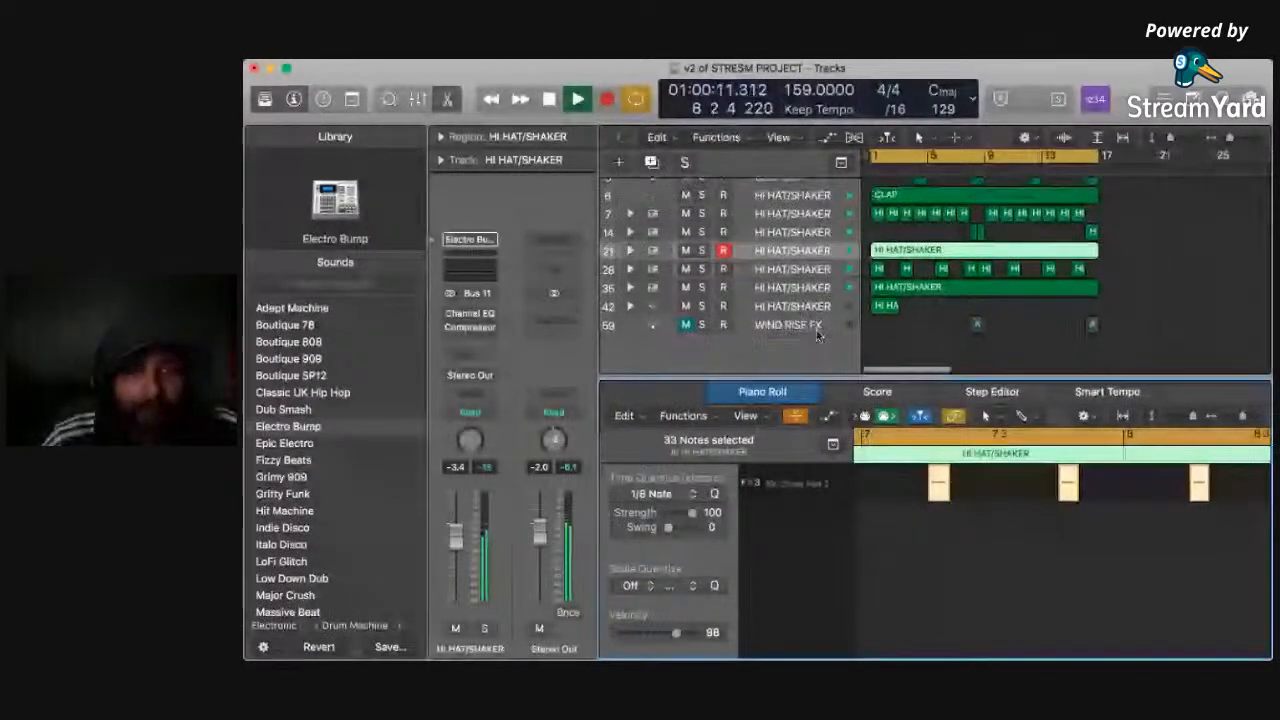
Unmute the WIND RISE FX track, listen to the loop, and stop playback.
click(685, 325)
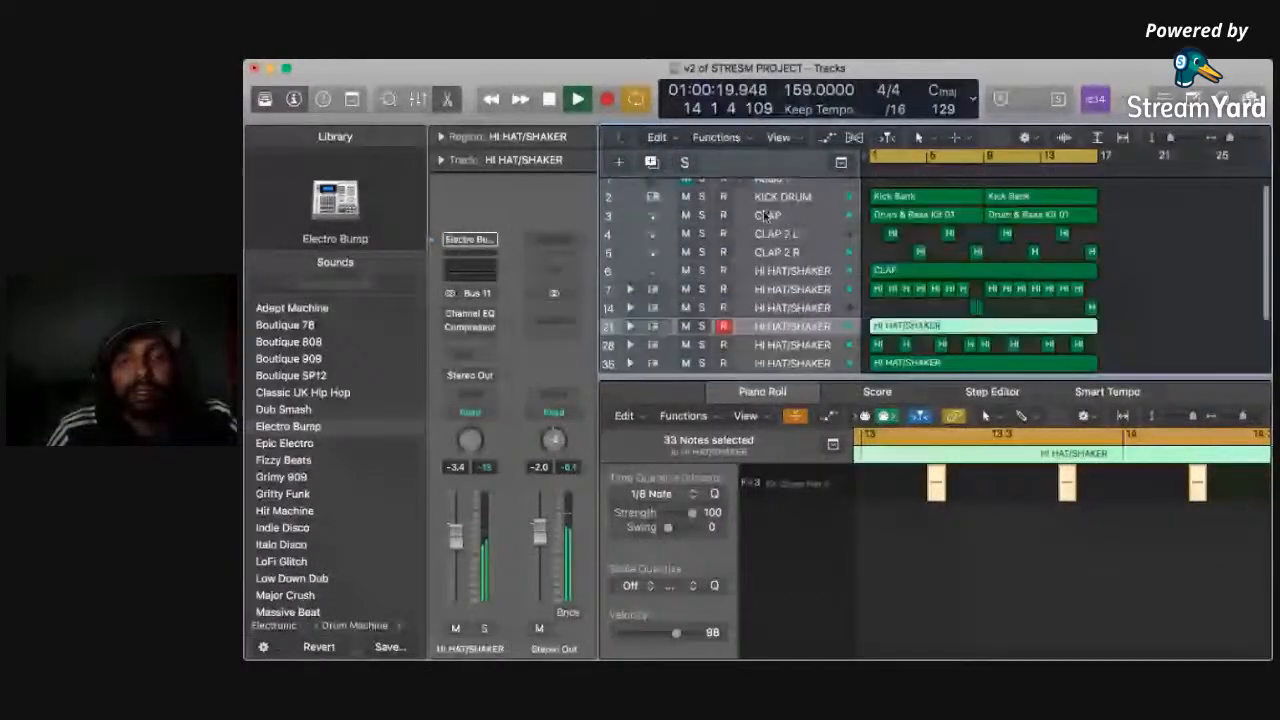
scroll(765, 215, up, 1)
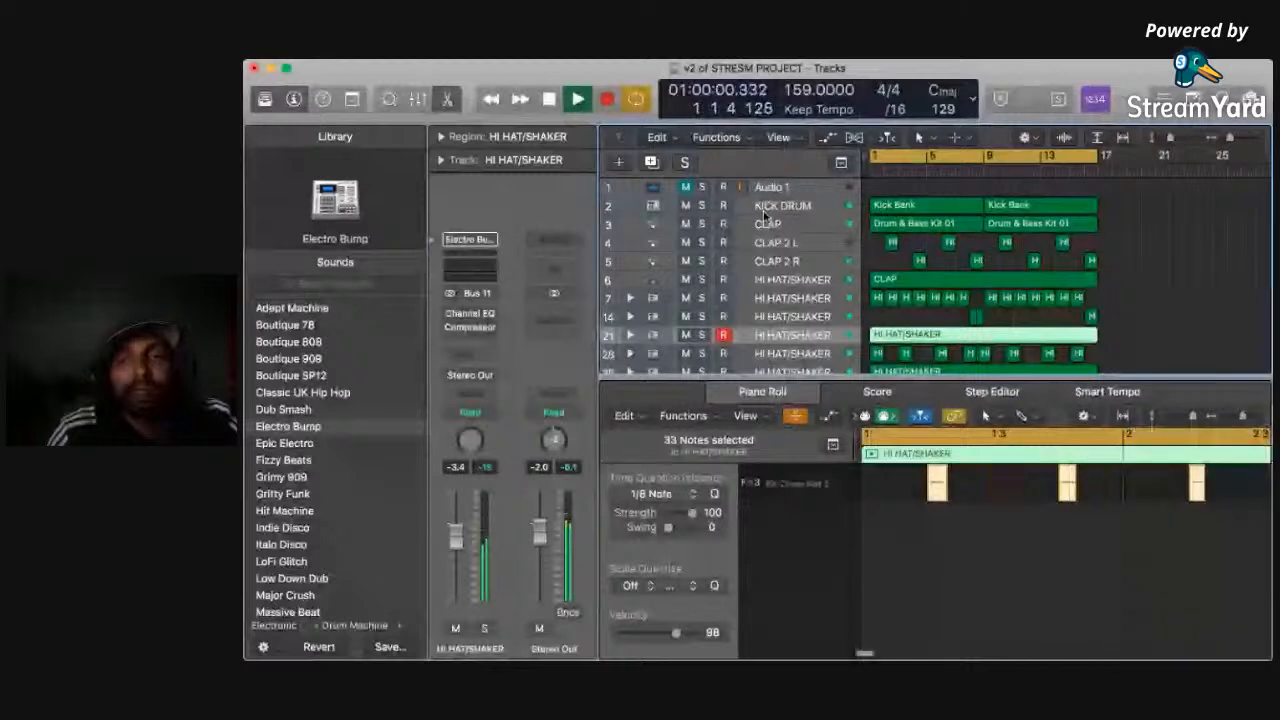
key(space)
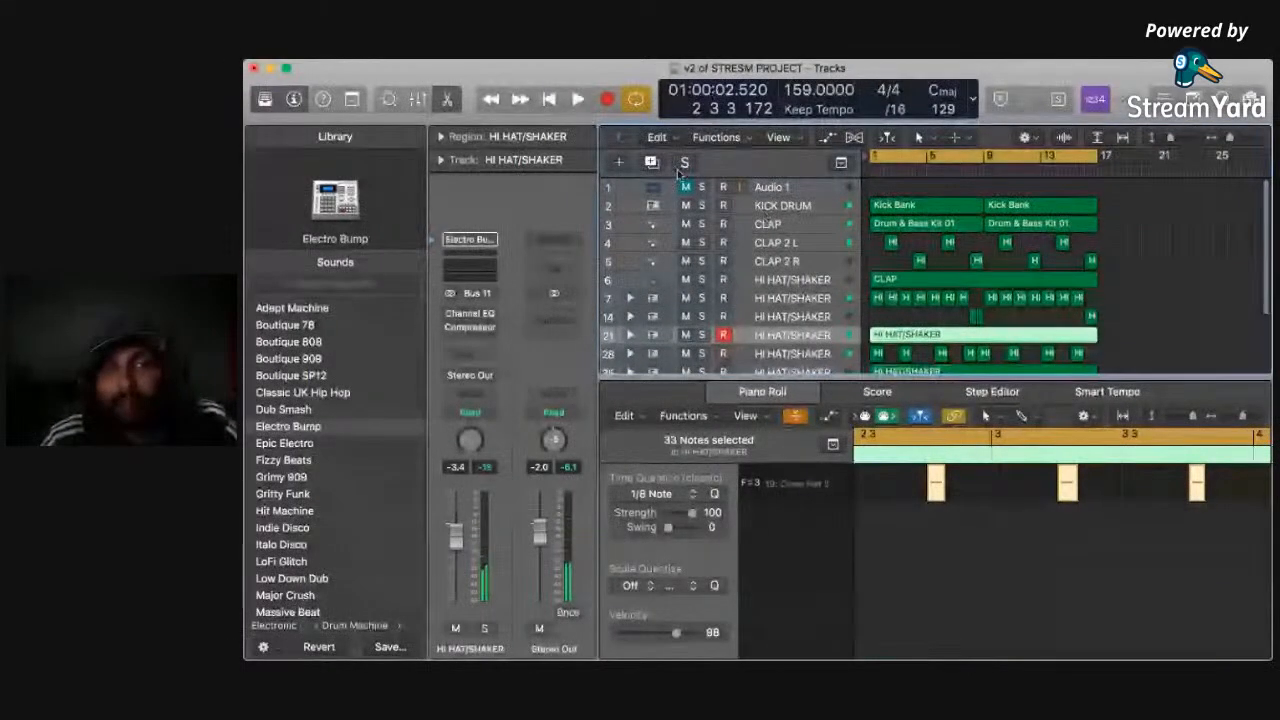
Create a new software instrument track and move it below WIND RISE FX at the end of the track list.
click(619, 163)
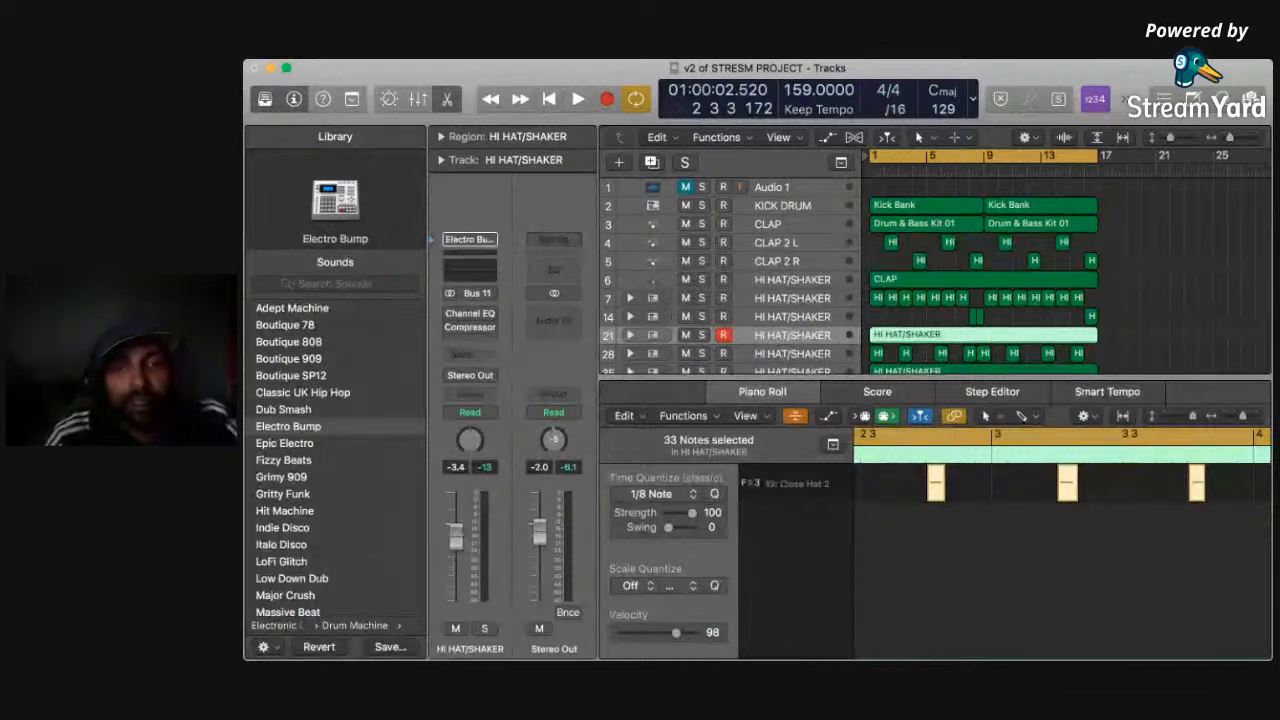
key(Return)
scroll(935, 280, down, 3)
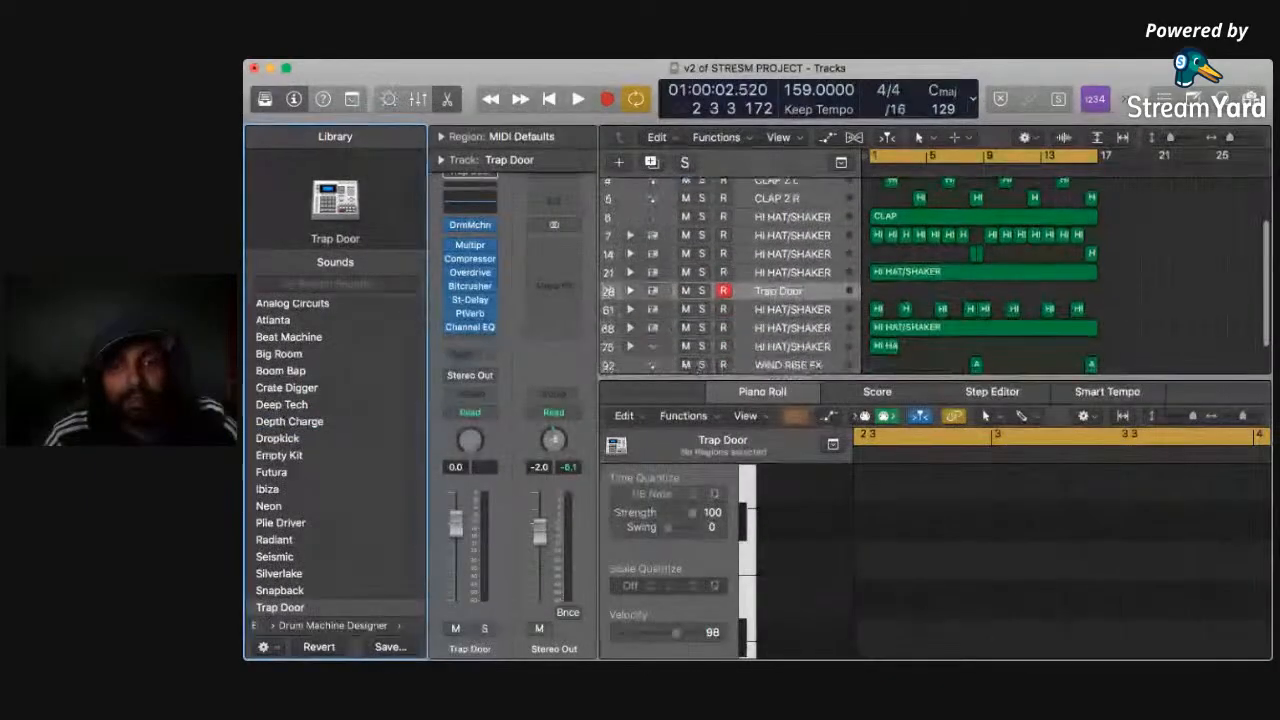
scroll(935, 275, down, 2)
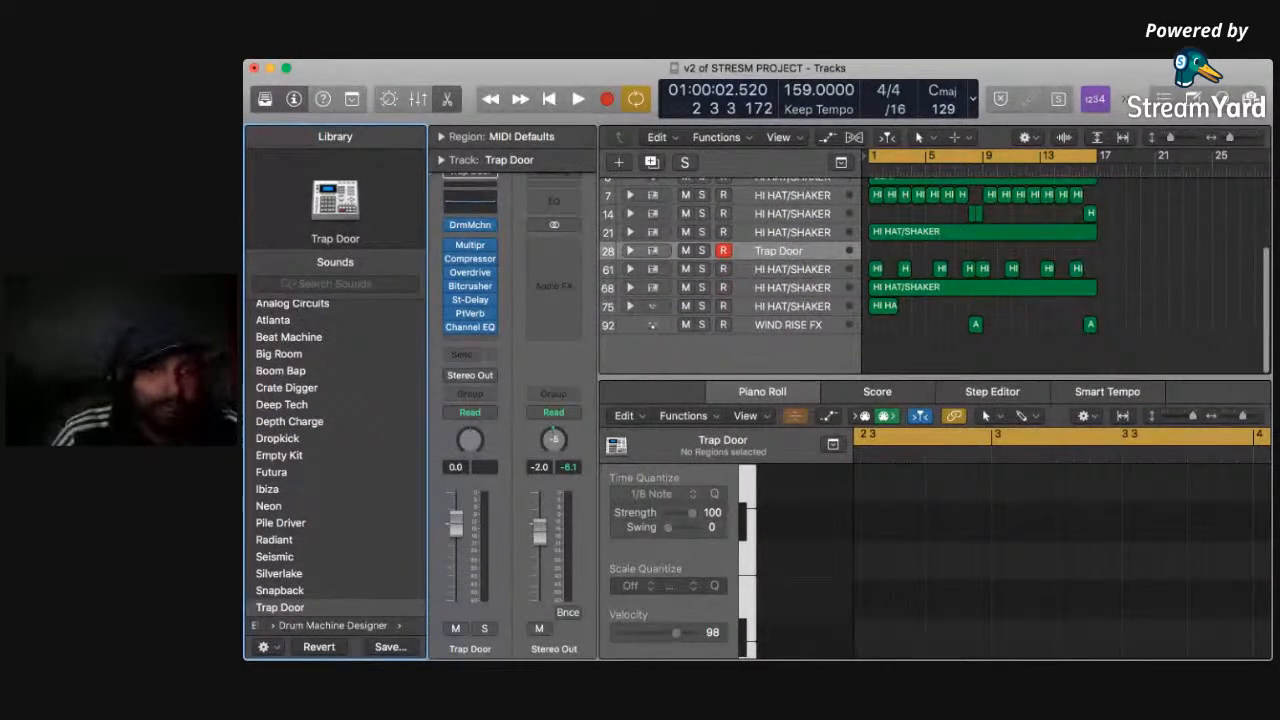
drag(797, 251, 799, 344)
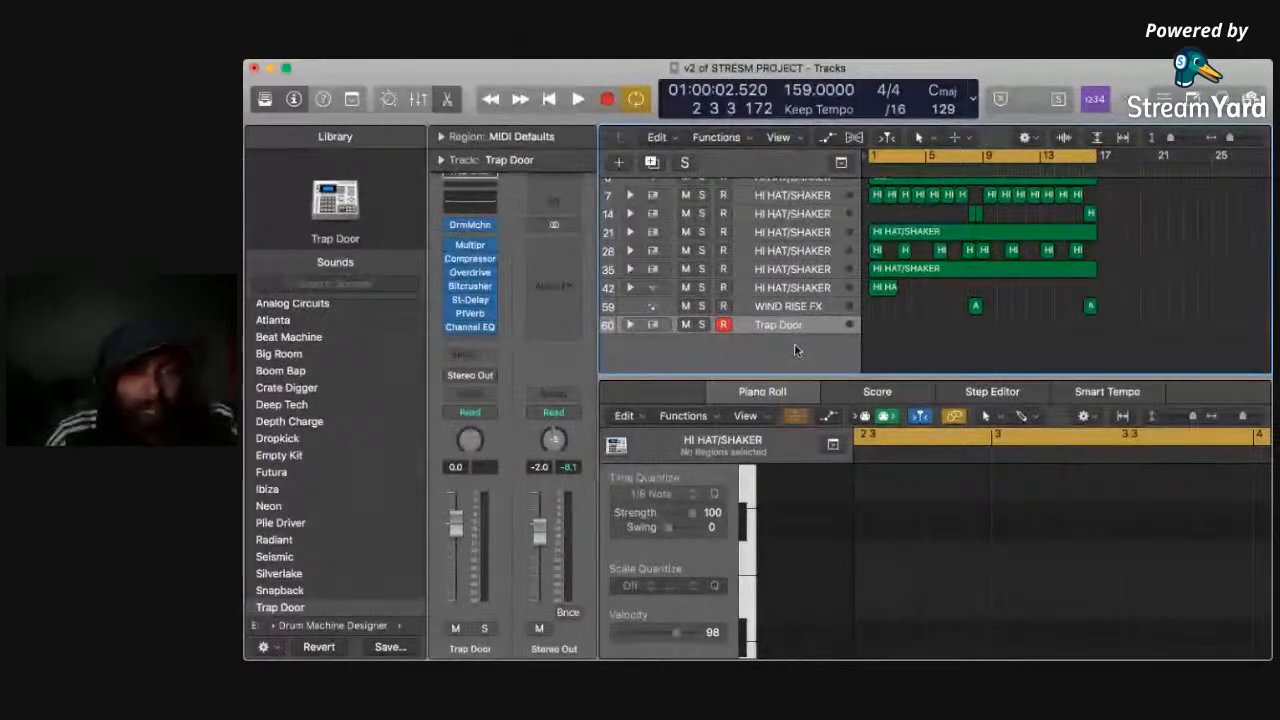
Look through the Library's sound categories, the Trap Door drum machine plug-in, and the track's region and track settings.
scroll(289, 424, left, 4)
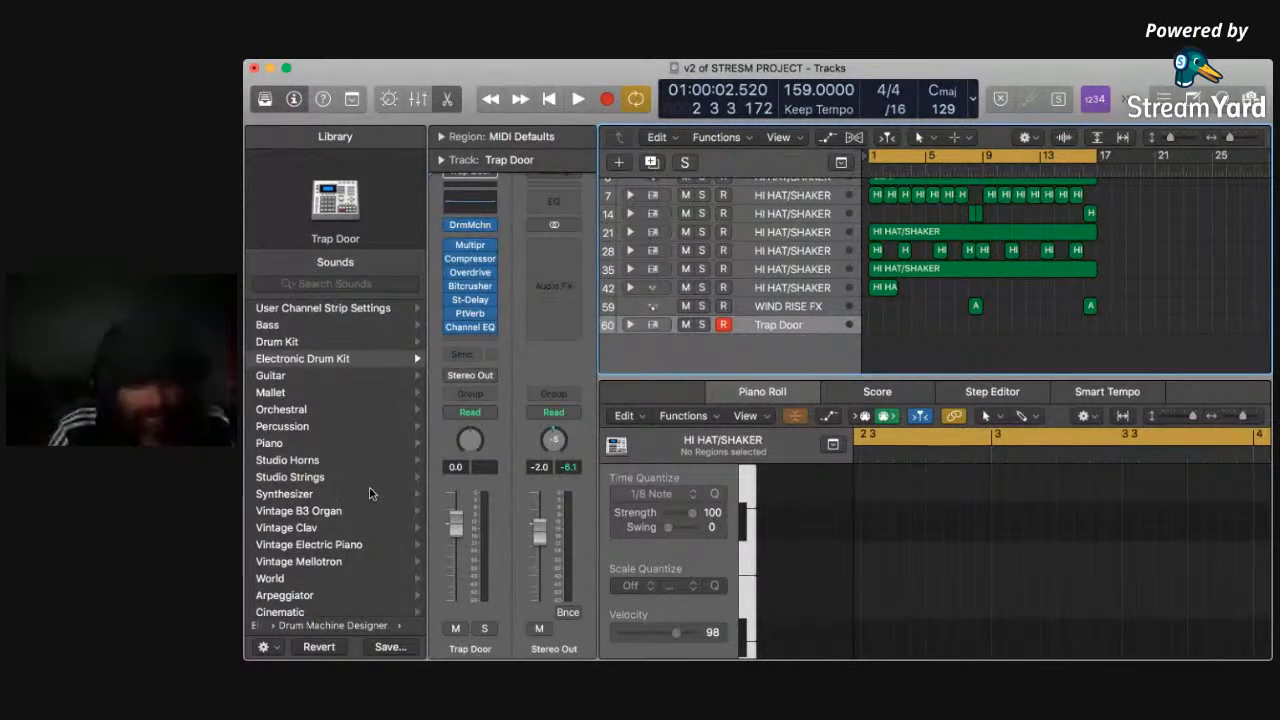
scroll(369, 493, down, 1)
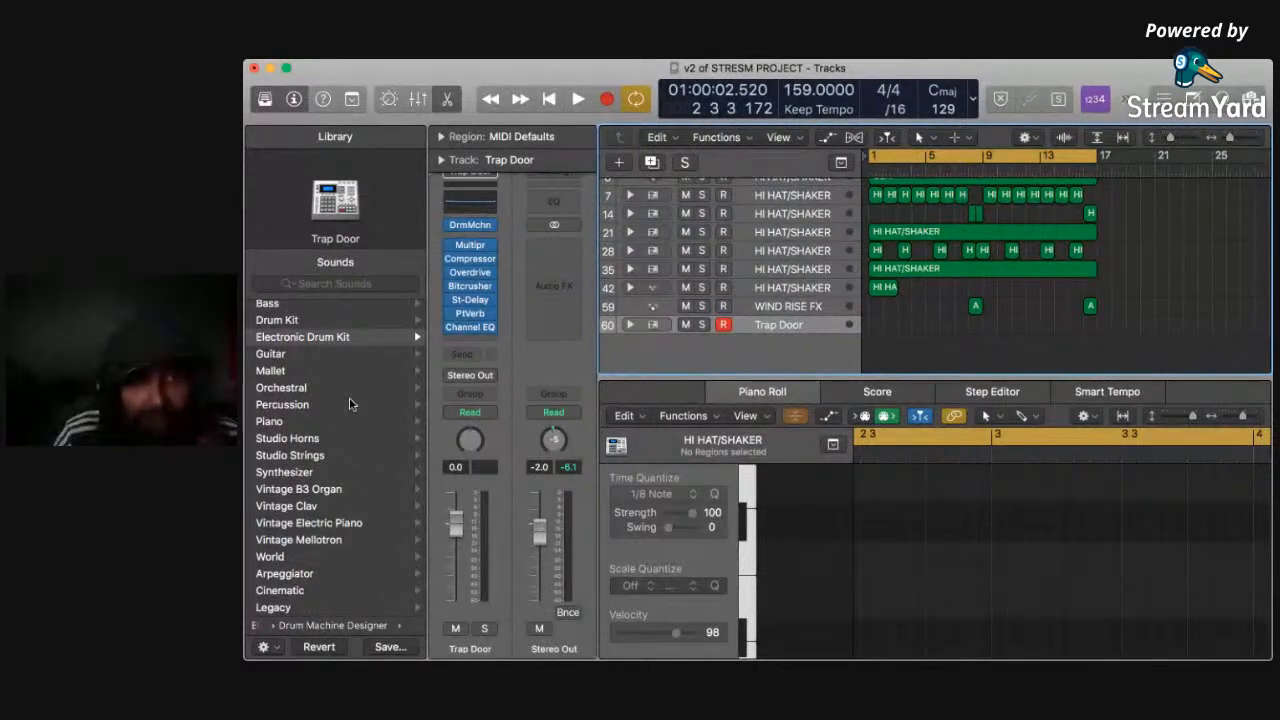
click(490, 228)
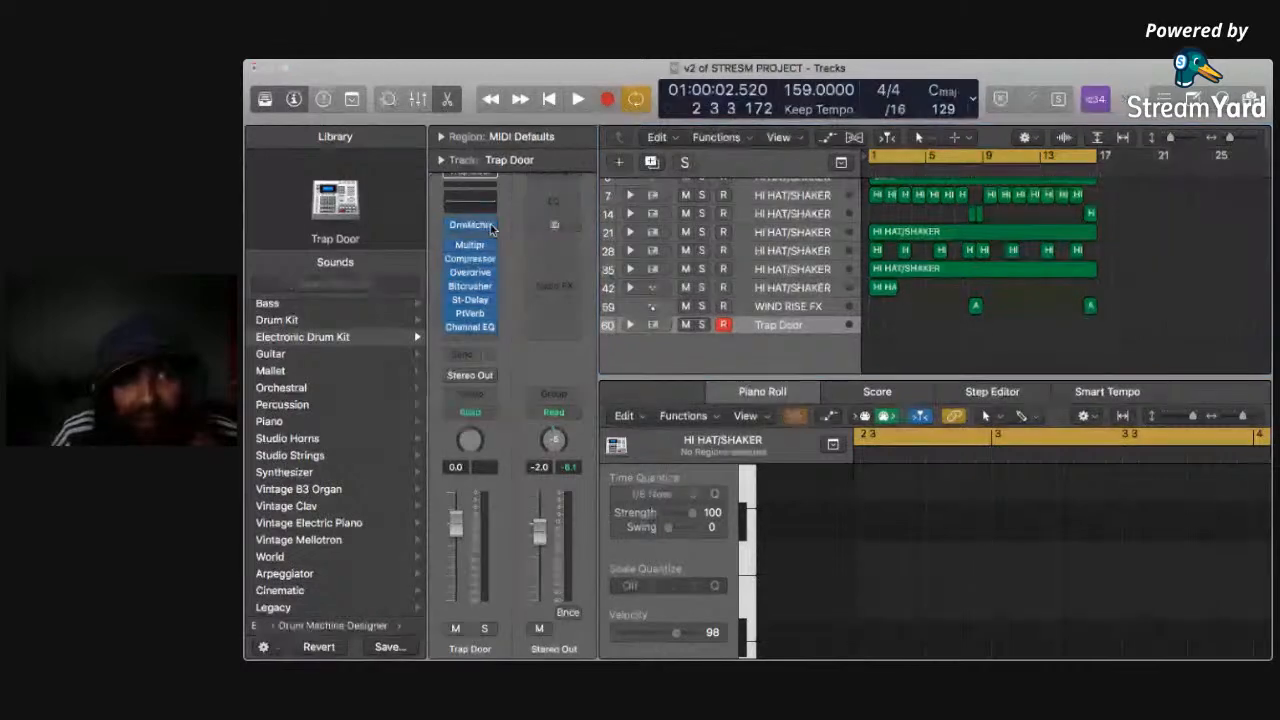
click(403, 75)
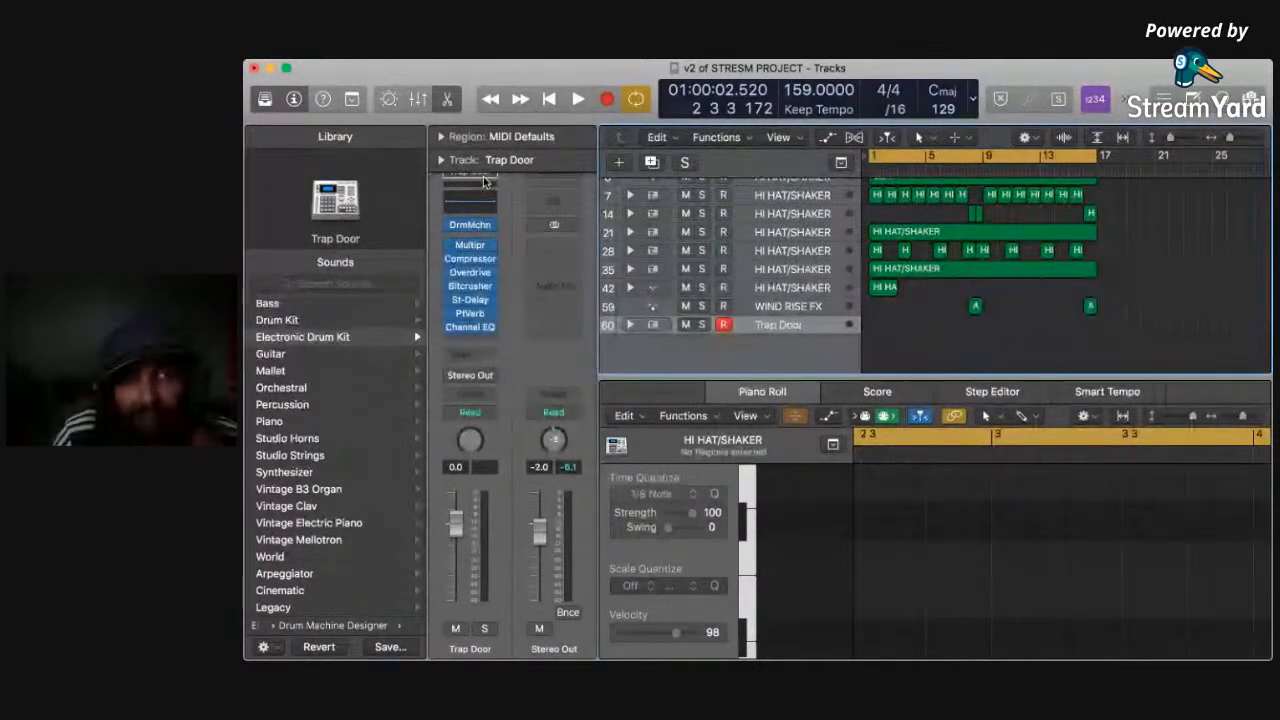
click(442, 138)
click(442, 138)
click(441, 161)
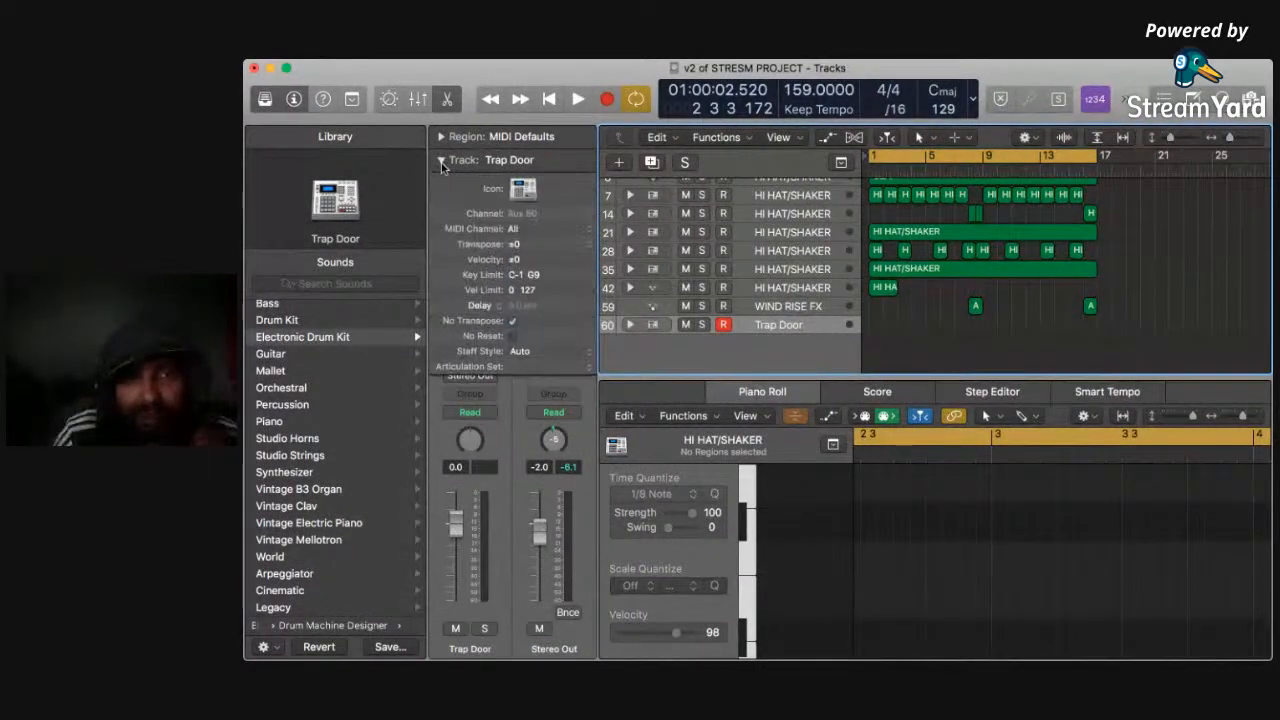
click(441, 161)
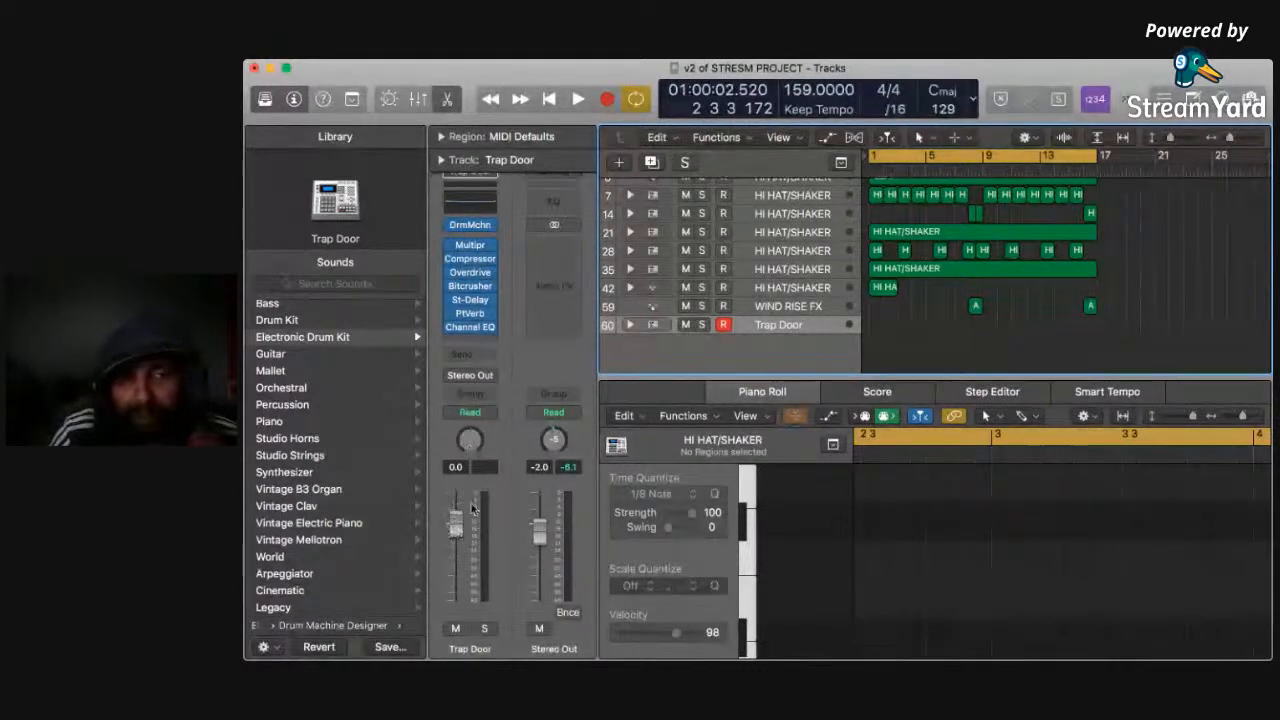
Try the Piano & Upright Bass patch on track 60 and return to the Library's main categories.
click(292, 421)
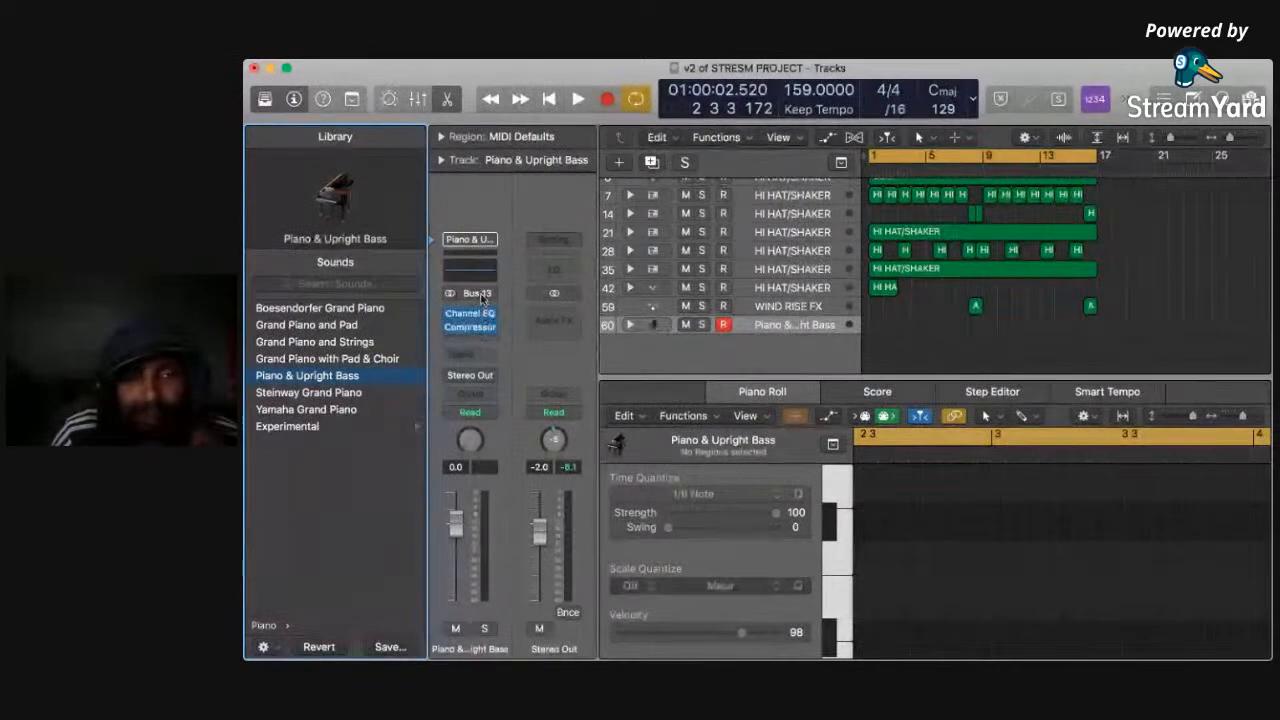
scroll(377, 430, left, 2)
scroll(377, 425, left, 3)
Load the Classical Acoustic Guitar patch on track 60 and swap its instrument for the ES1 synth.
click(310, 360)
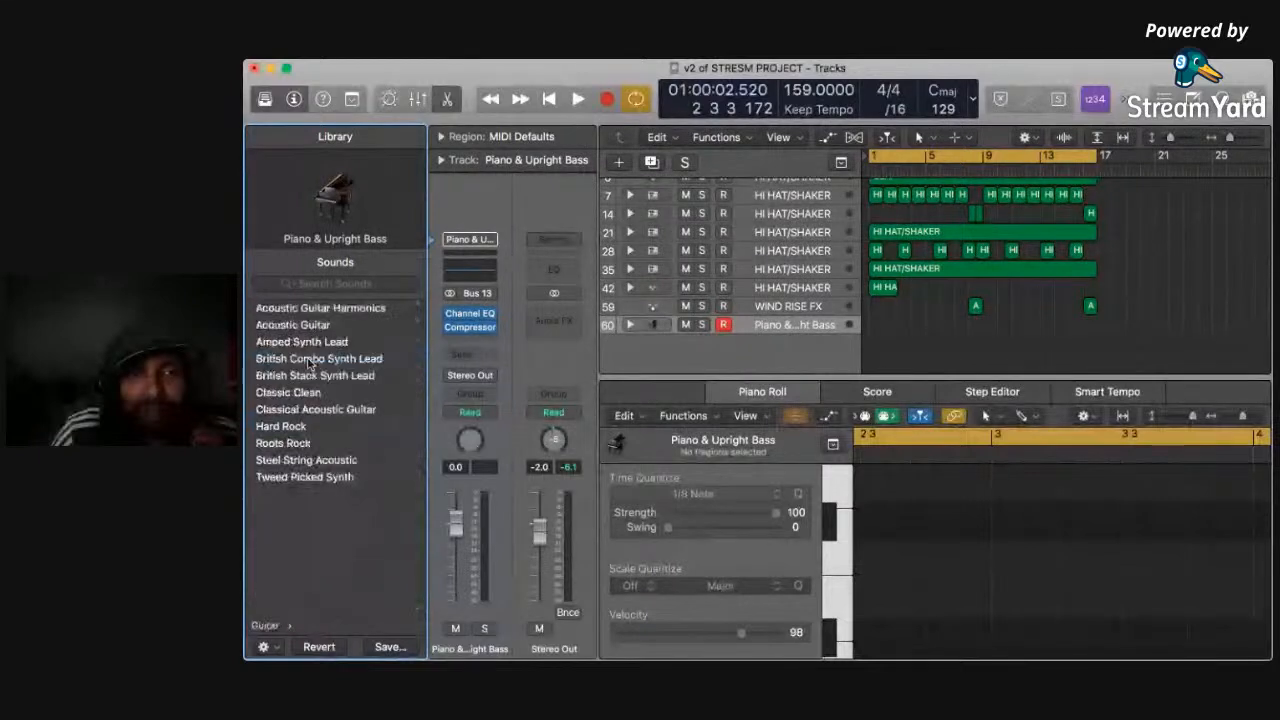
click(306, 411)
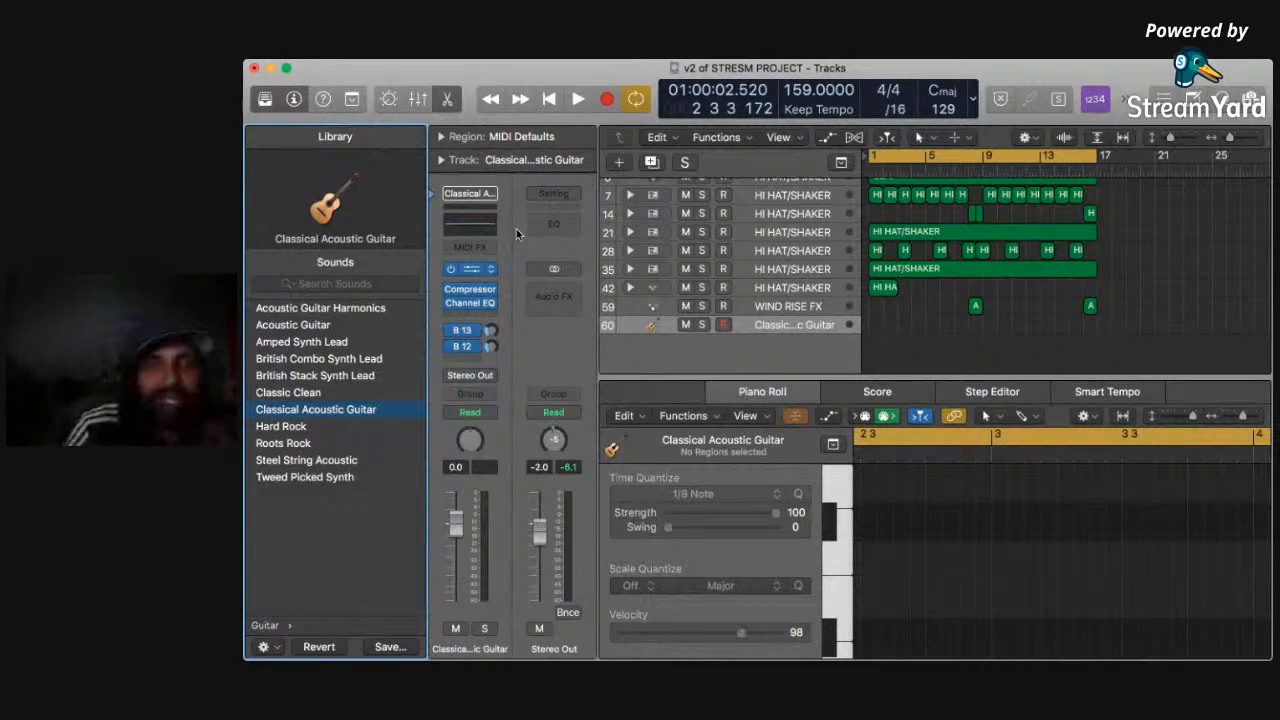
click(517, 234)
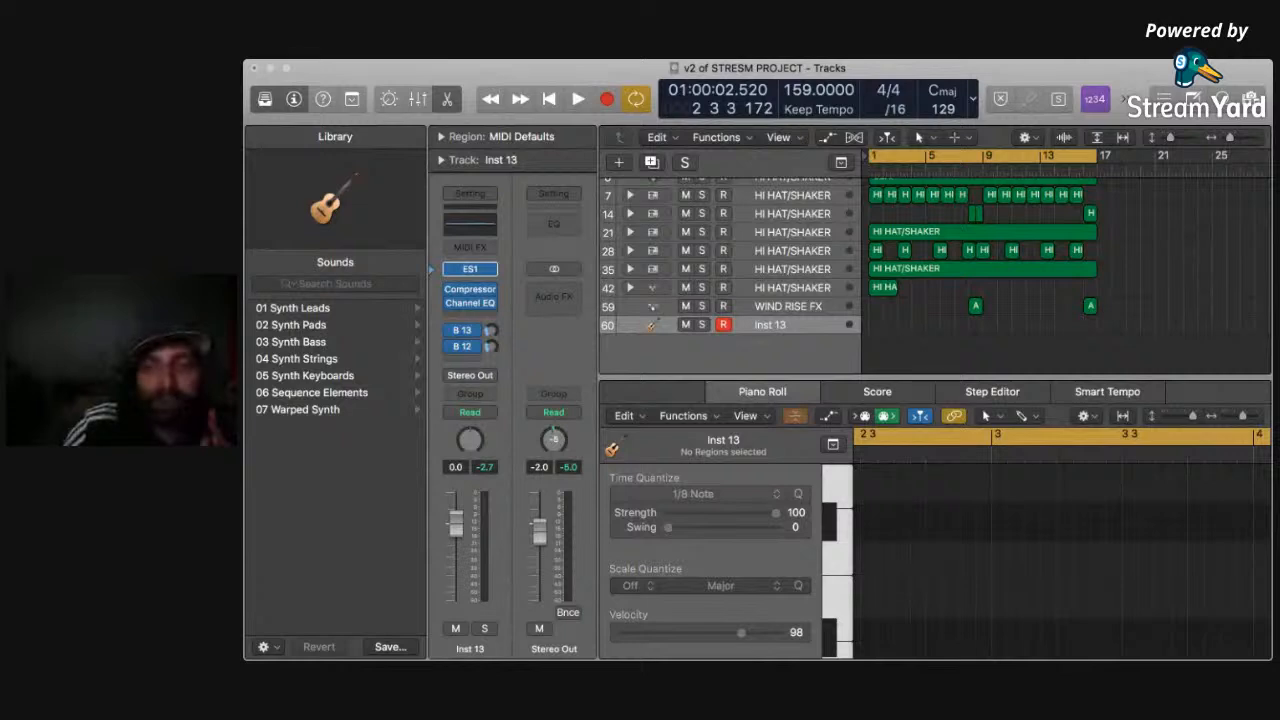
Play the loop and mute the Inst 13 track and HI HAT/SHAKER tracks 28, 21 and 35.
key(space)
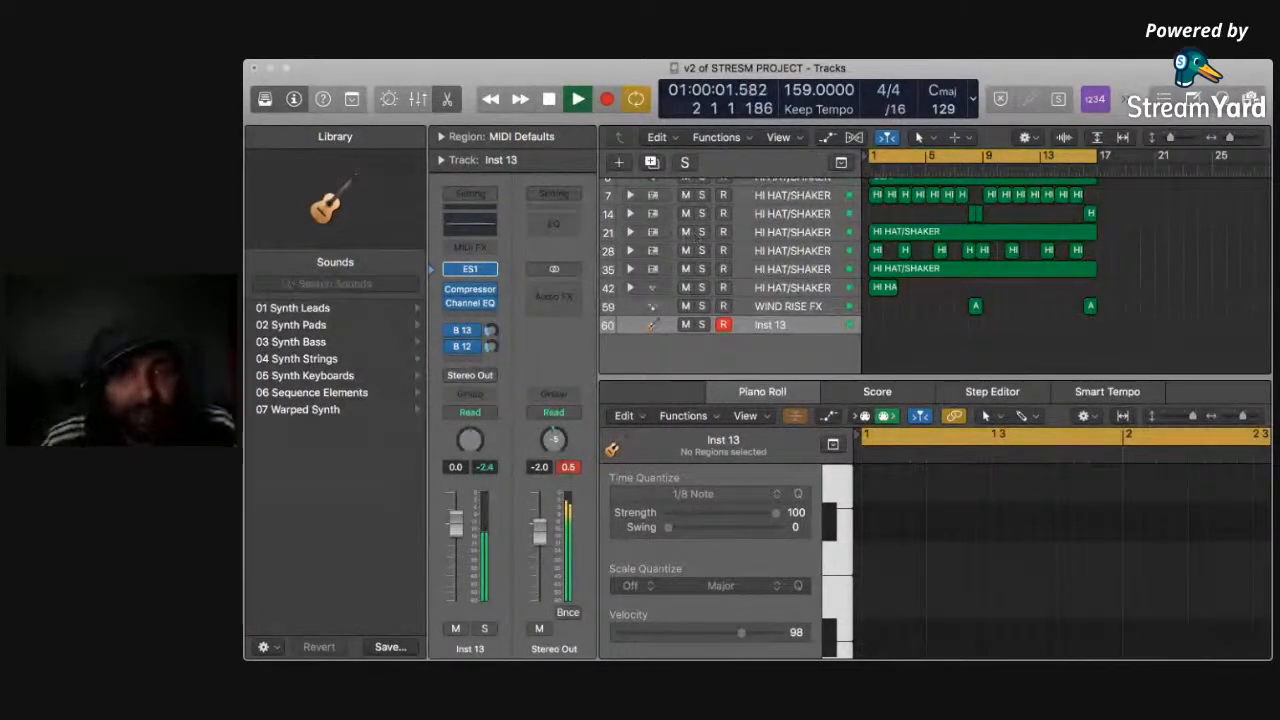
click(687, 325)
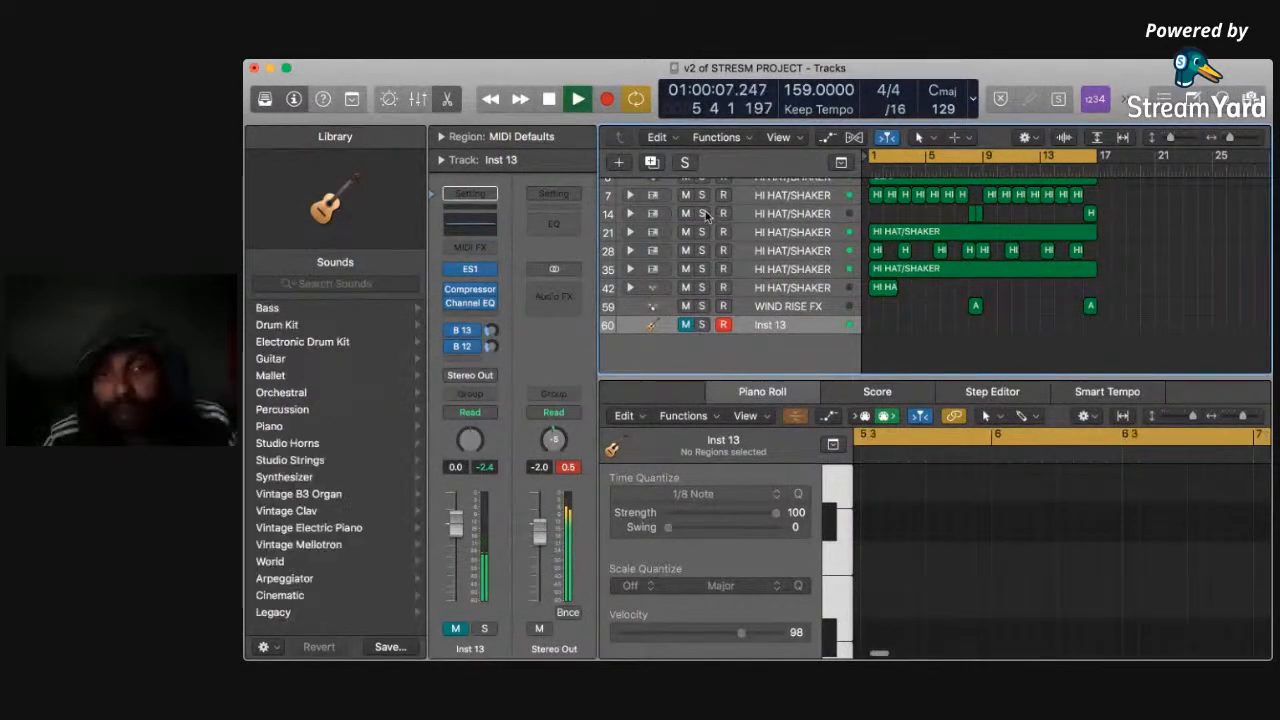
click(684, 250)
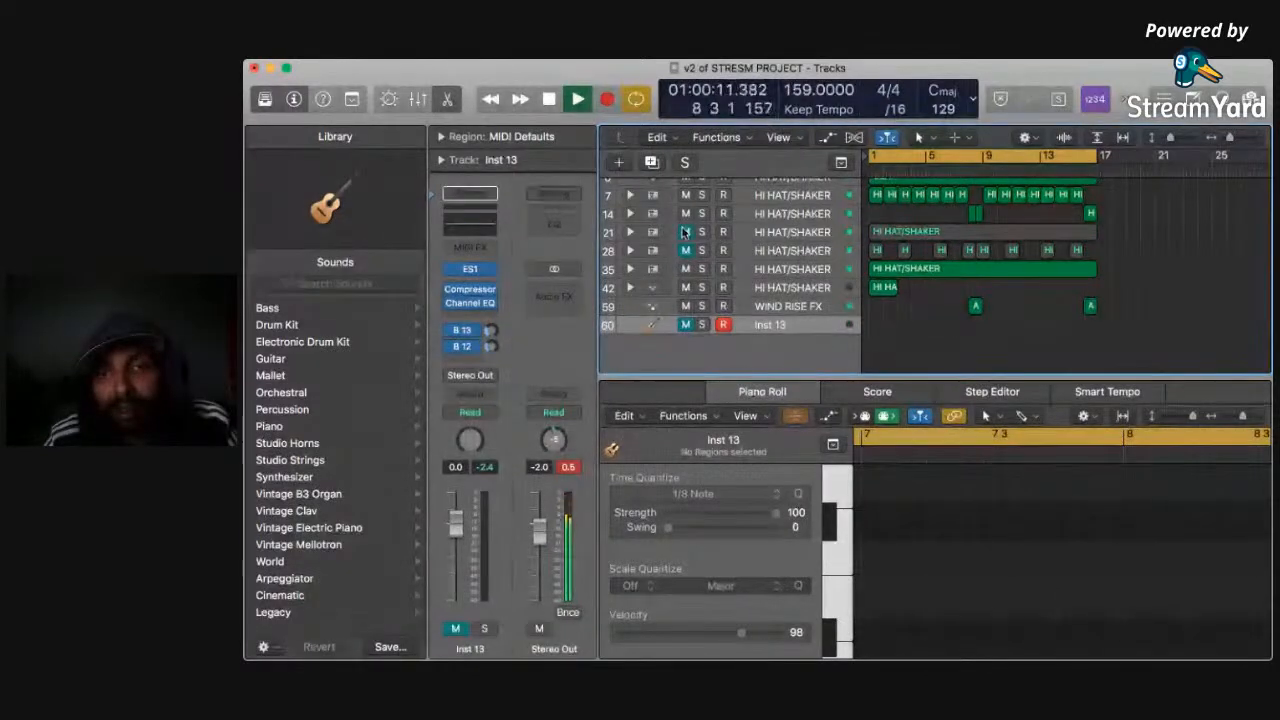
click(685, 231)
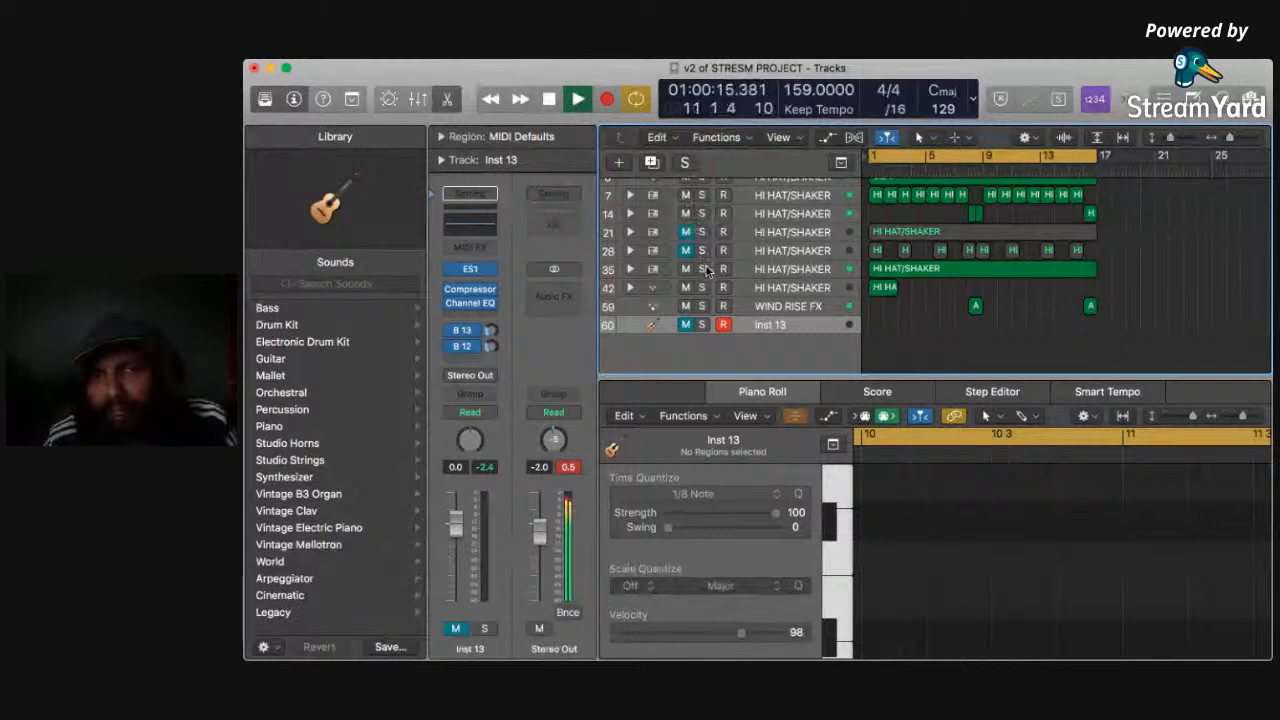
click(685, 269)
Mute HI HAT/SHAKER track 7, audition track 35 in solo, and unmute tracks 21 and 35.
click(681, 233)
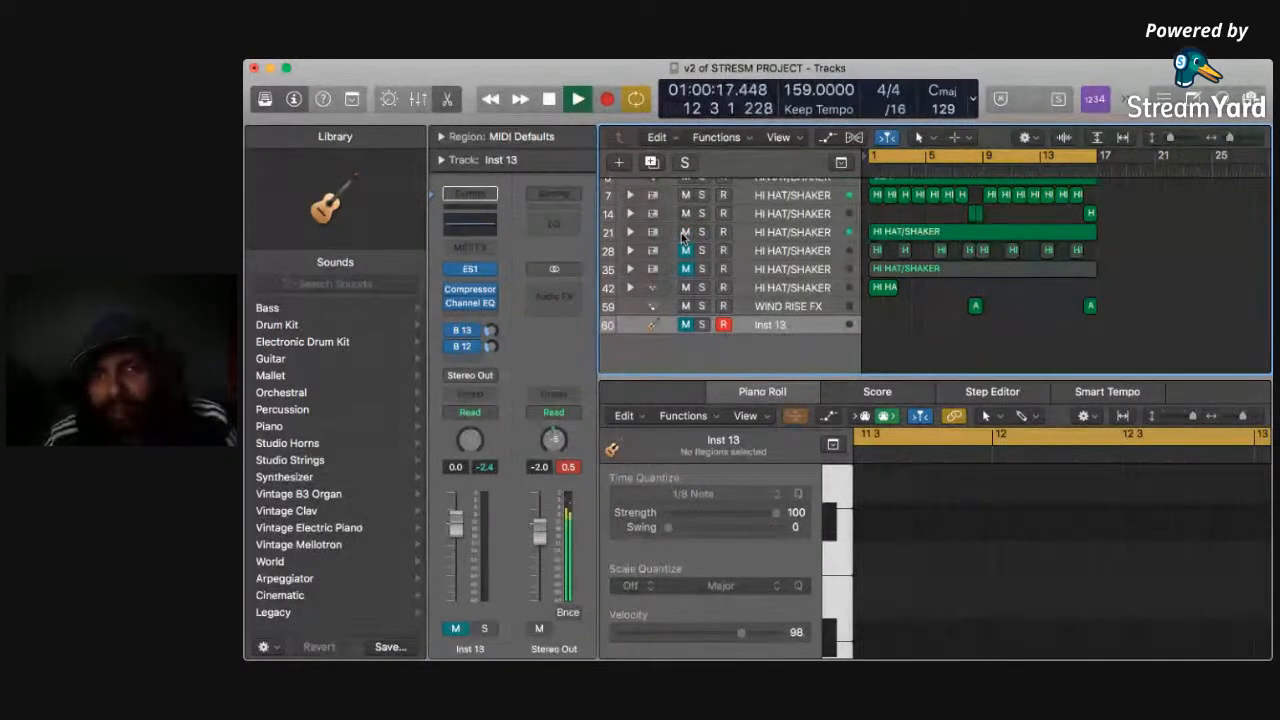
click(681, 233)
click(685, 250)
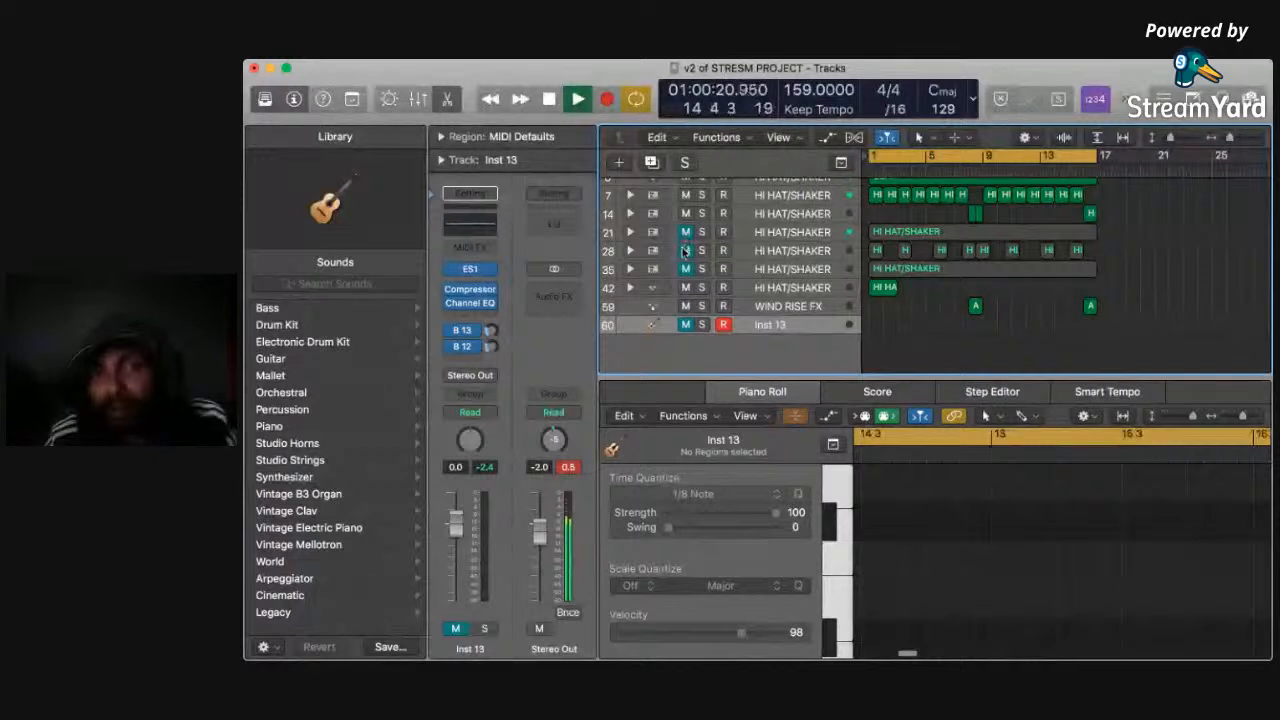
click(685, 196)
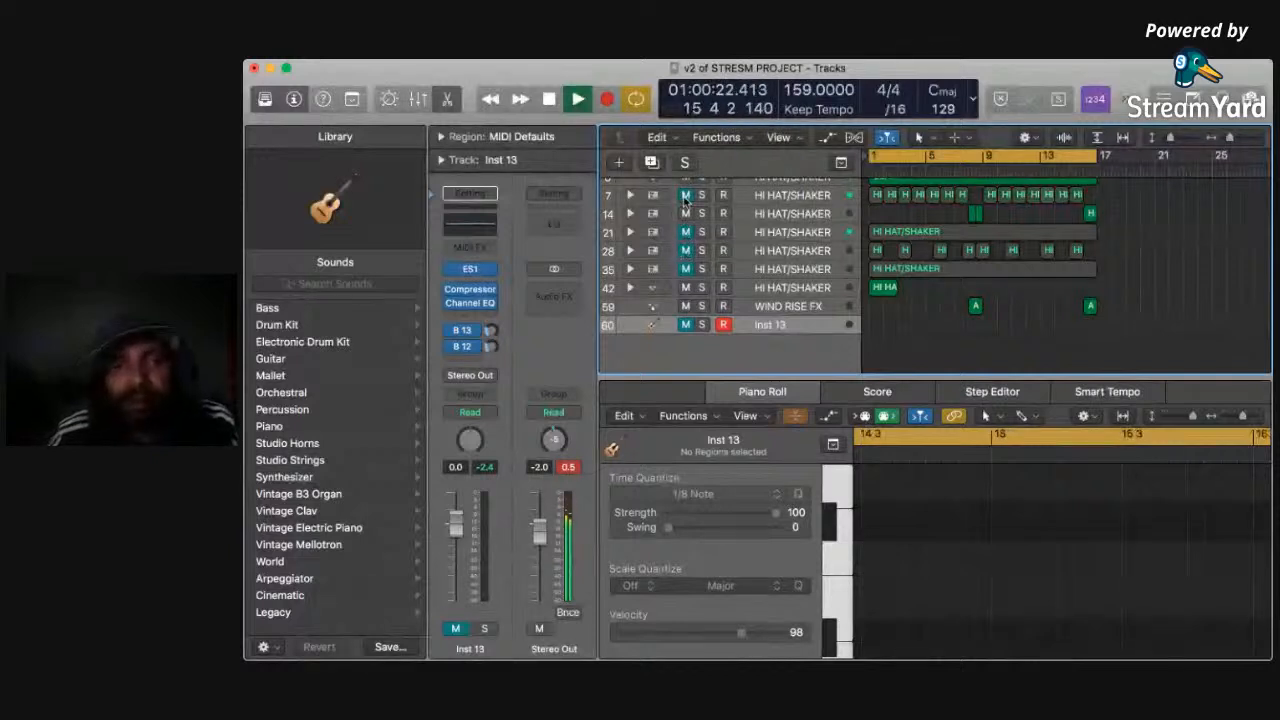
click(700, 270)
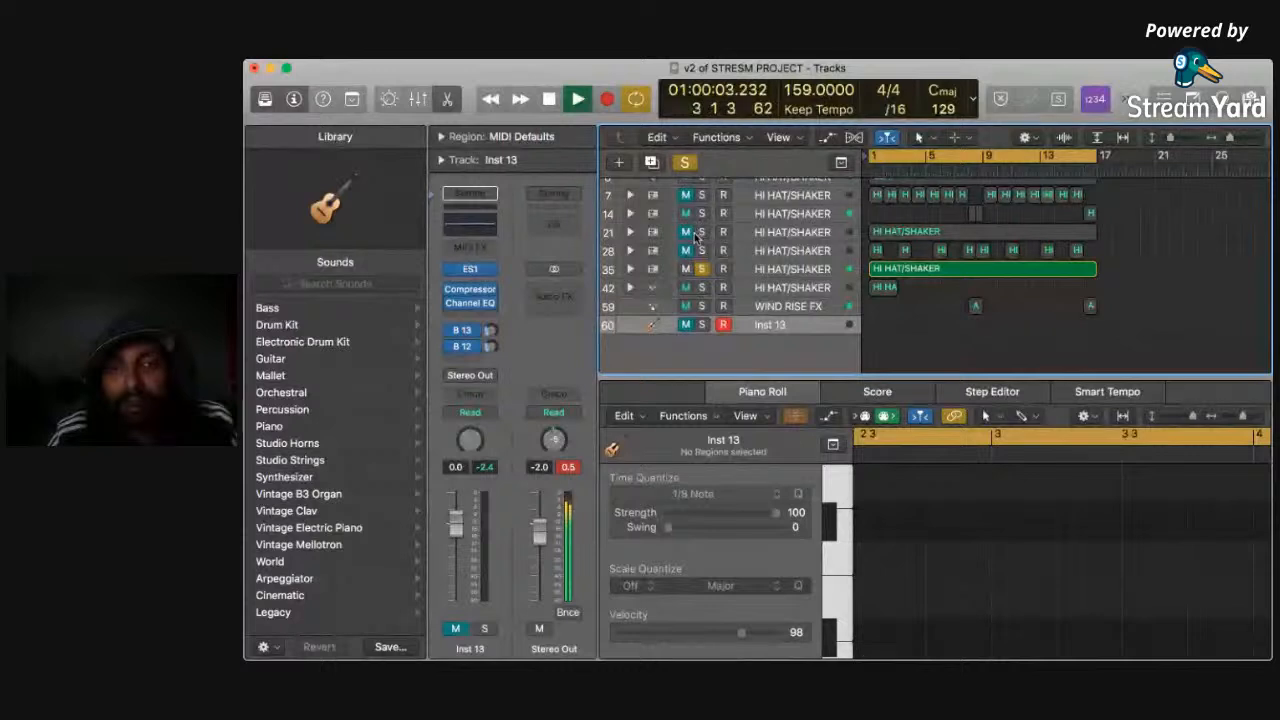
click(702, 270)
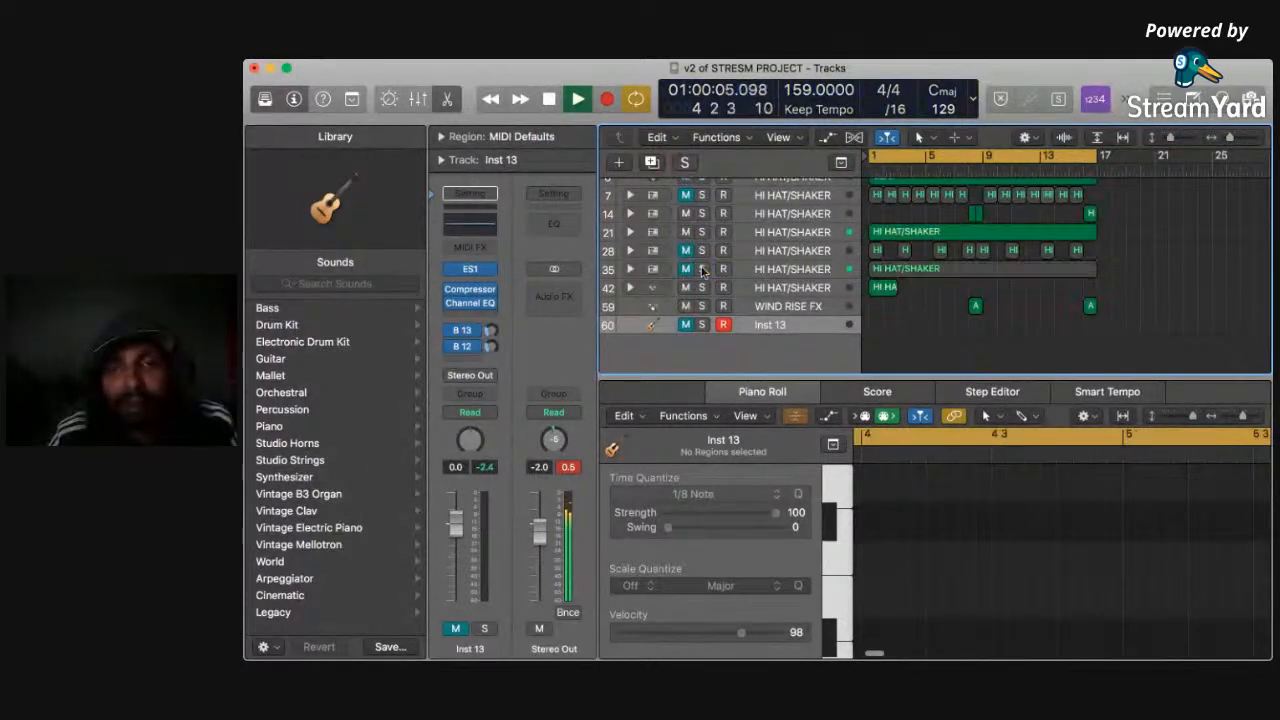
click(688, 272)
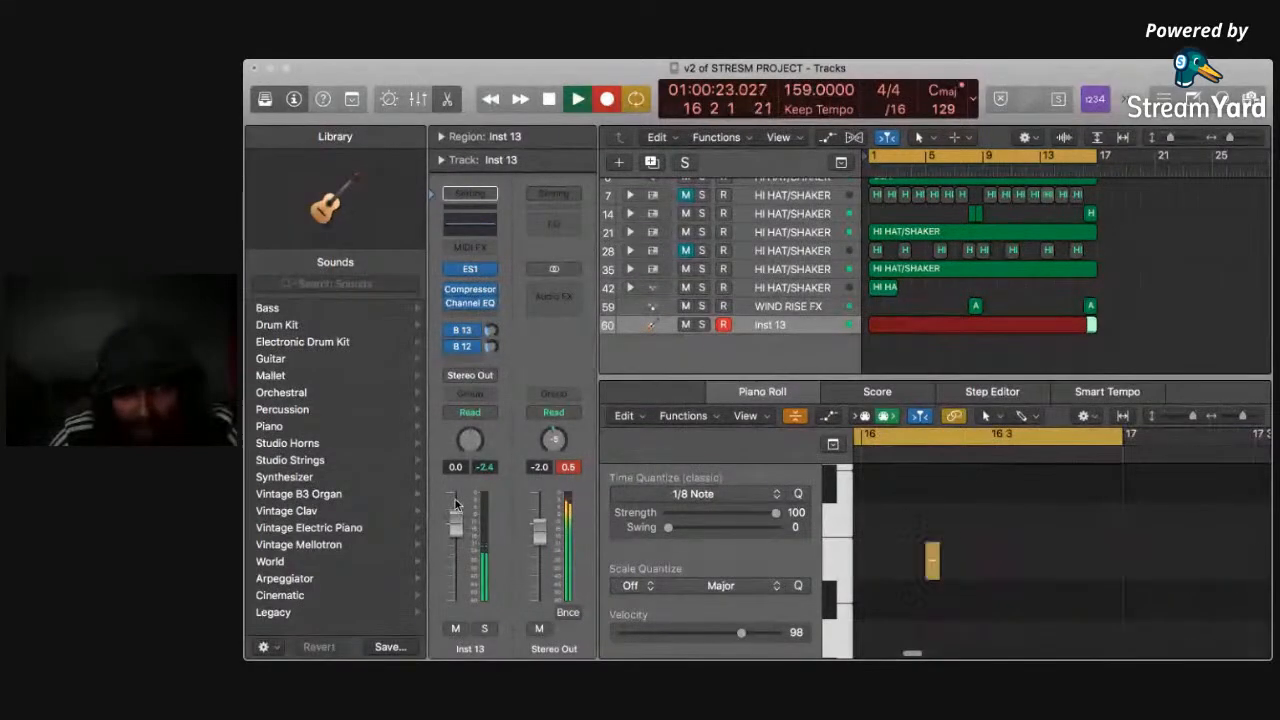
Record trial takes on the Inst 13 track over the loop and delete the recorded regions.
key(space)
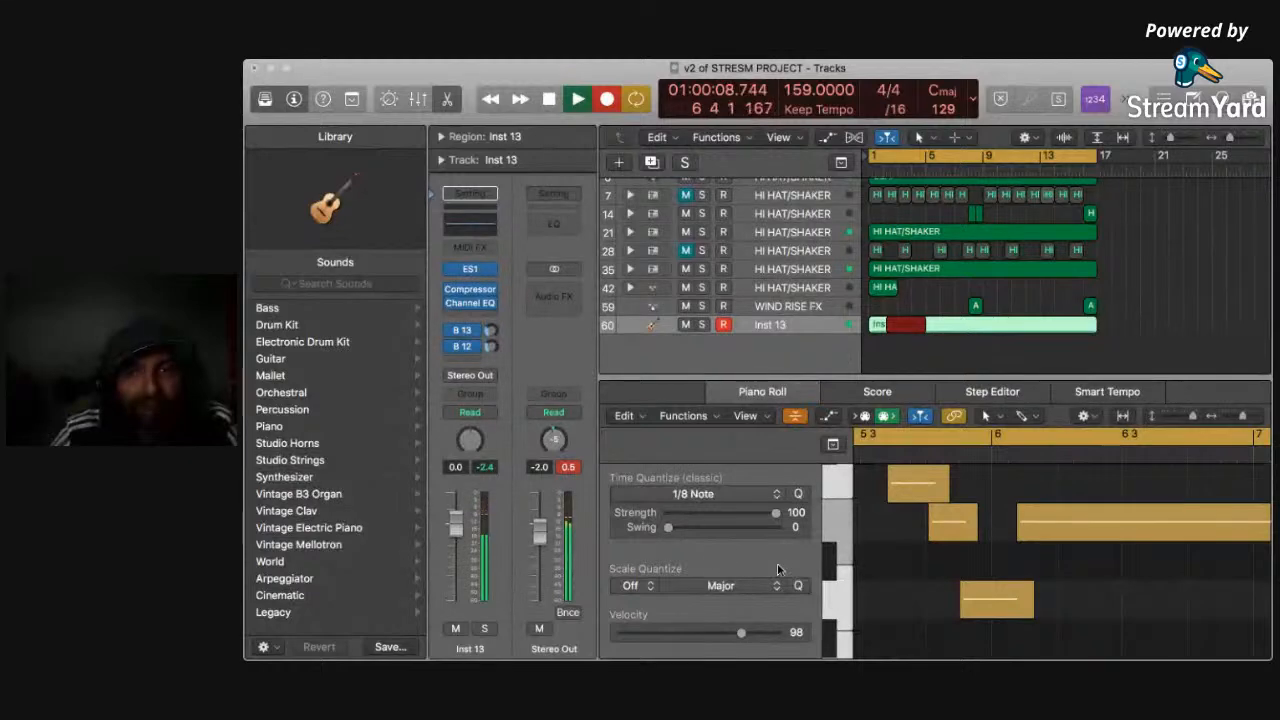
click(724, 326)
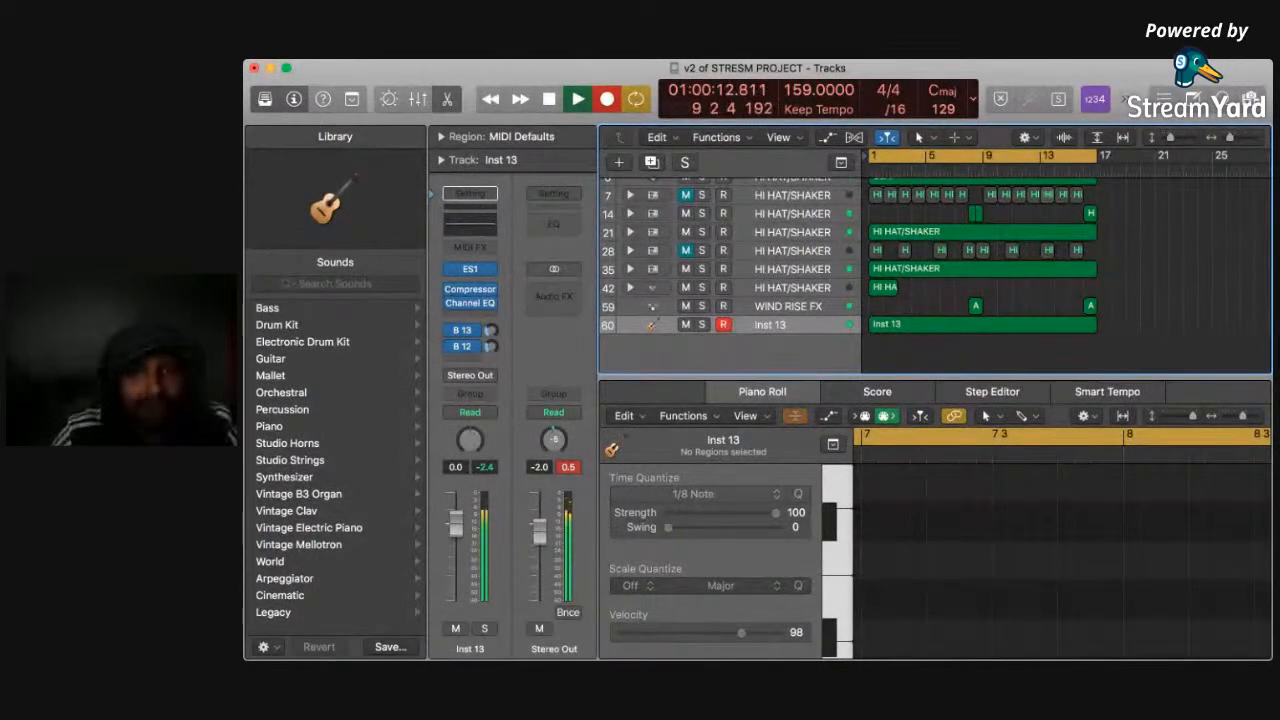
click(940, 325)
key(Delete)
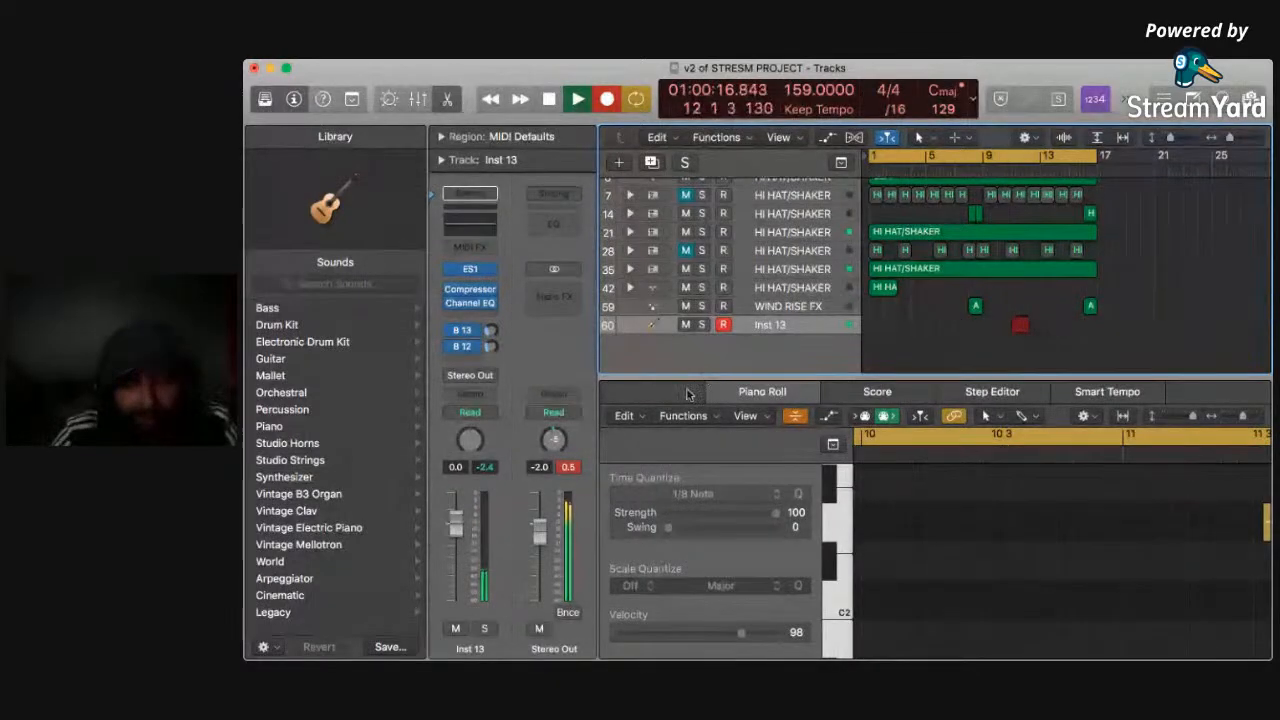
click(470, 535)
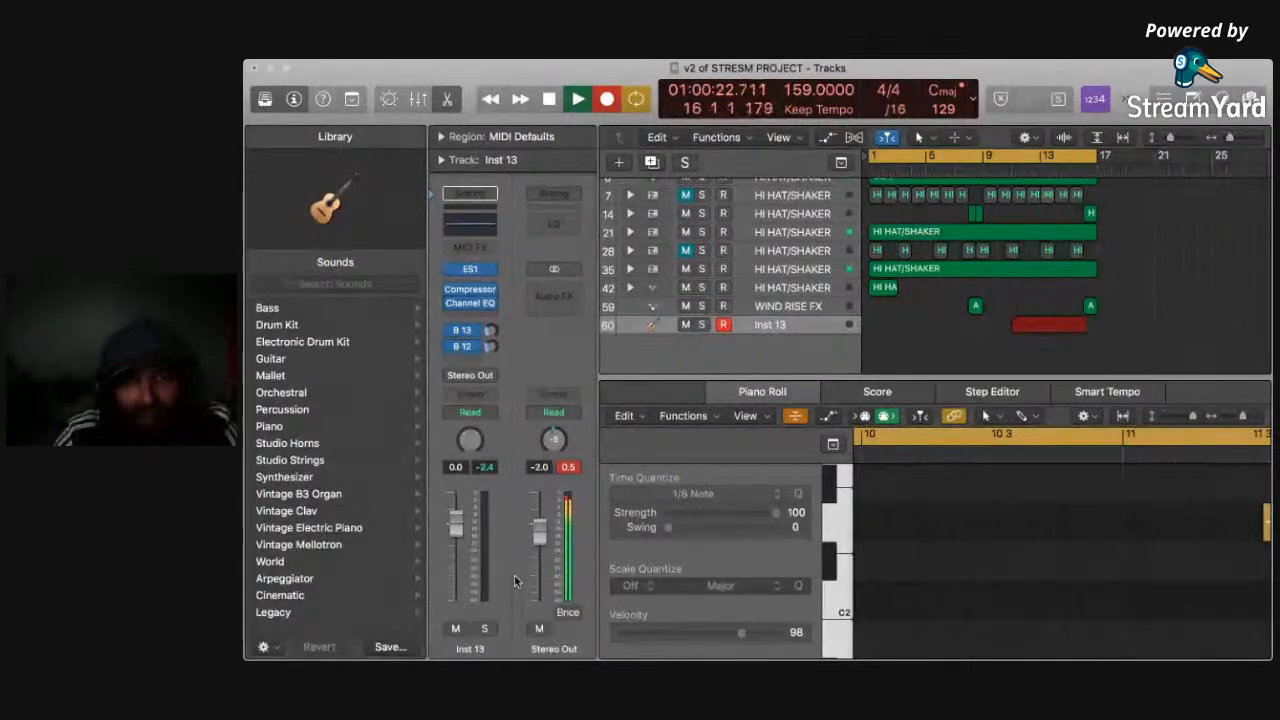
key(space)
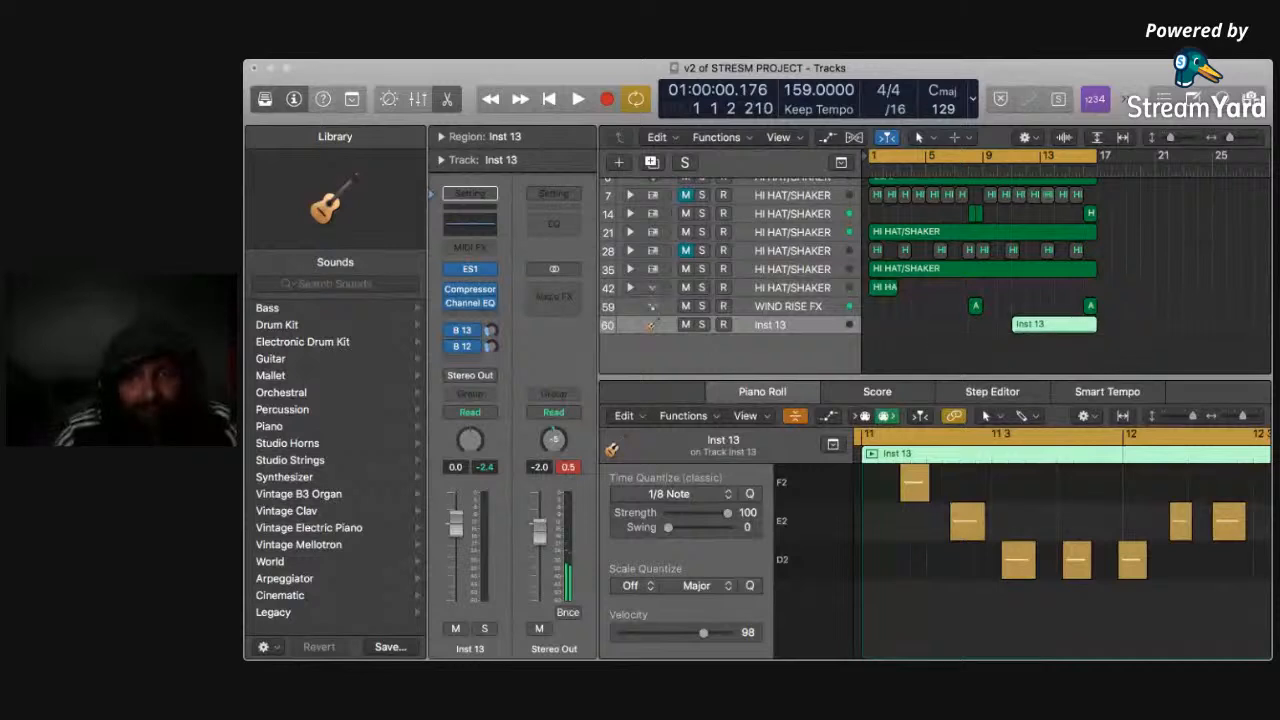
key(Delete)
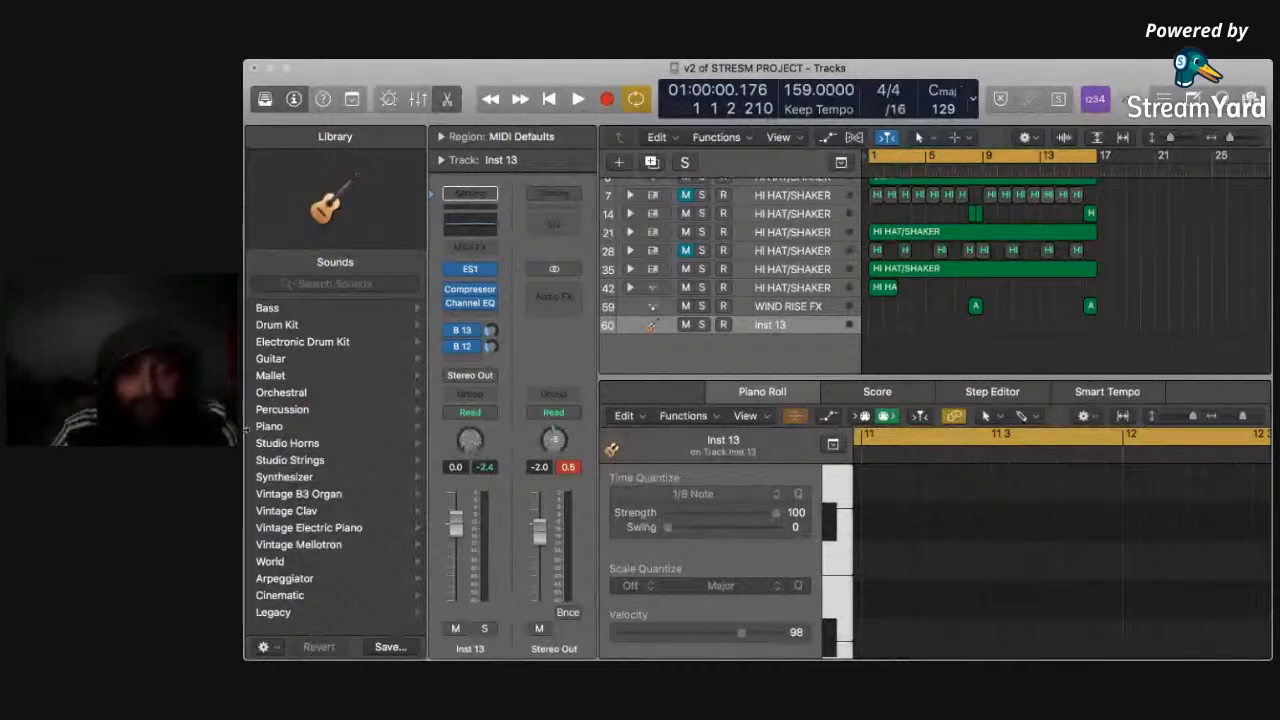
Load the Piano & Upright Bass patch on track 60 and audition it against the playing loop.
click(296, 466)
scroll(288, 344, left, 3)
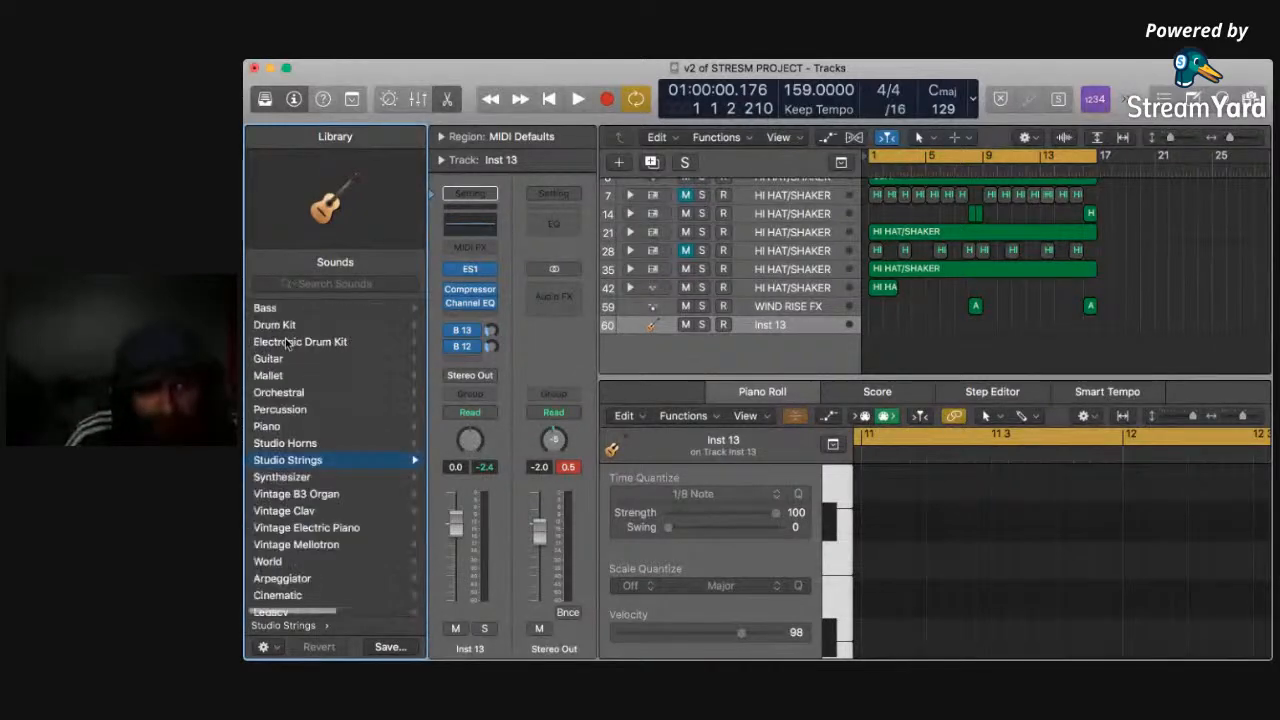
click(278, 429)
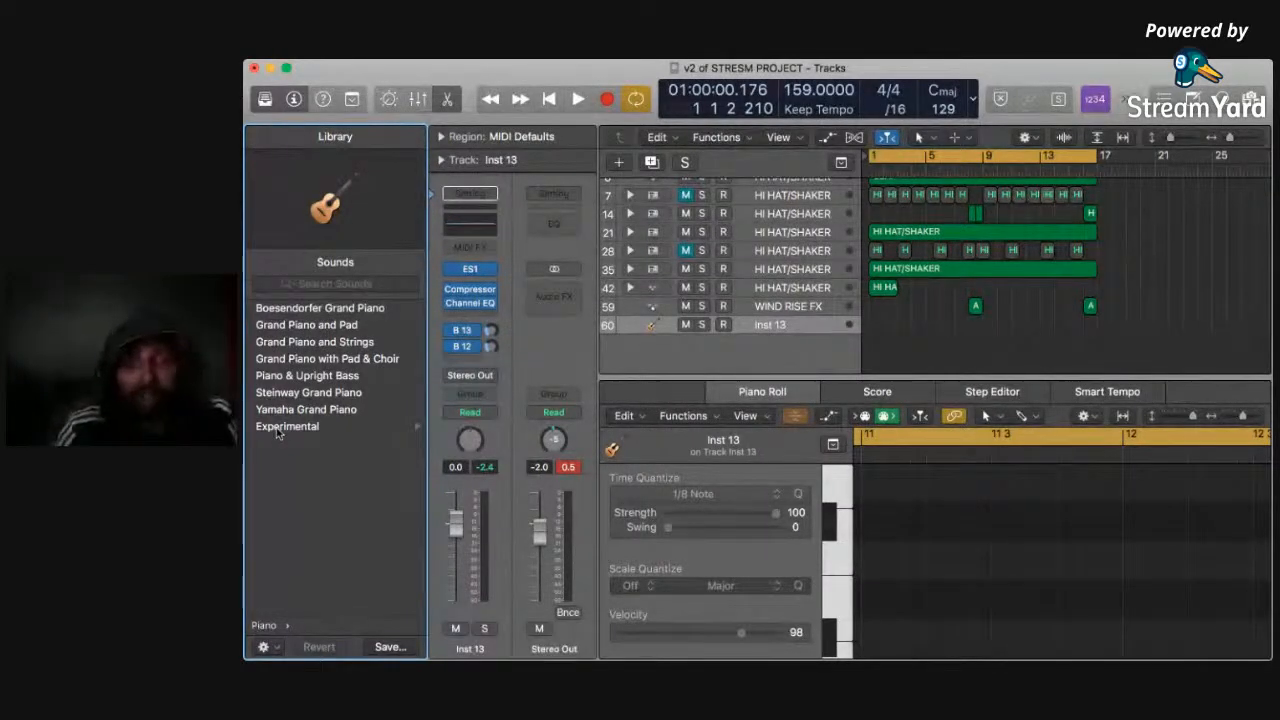
key(space)
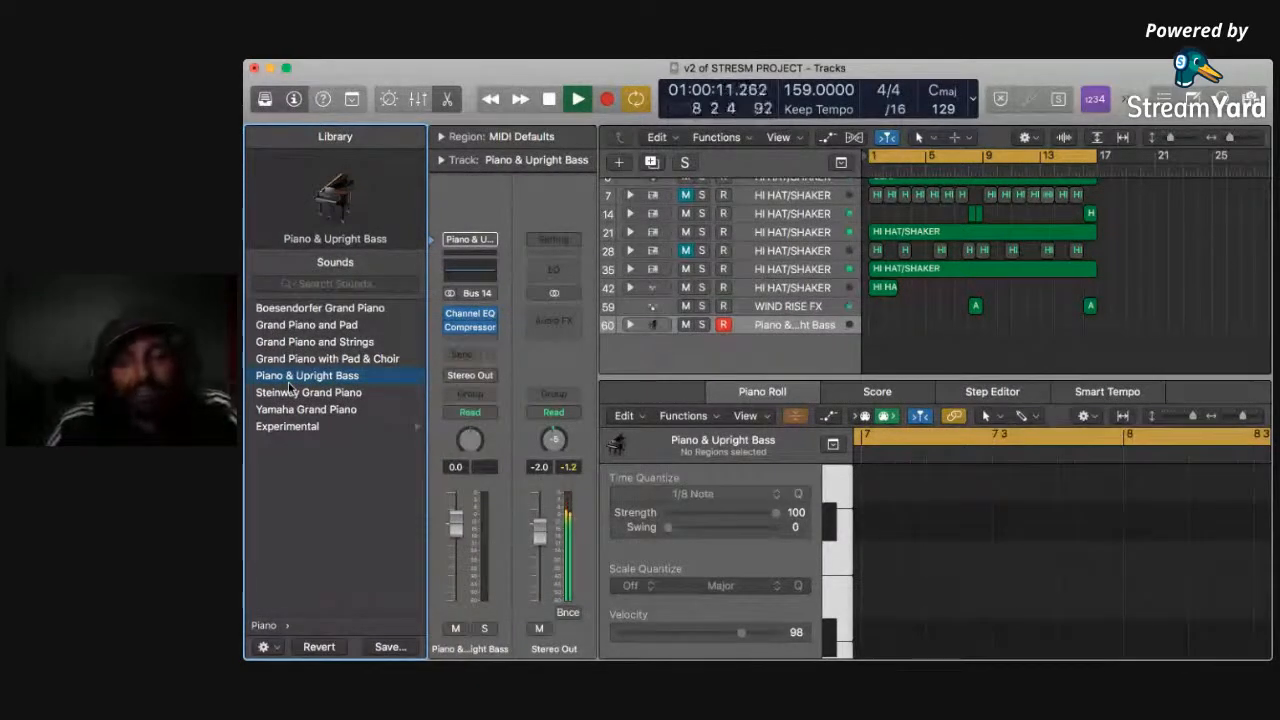
key(space)
key(space)
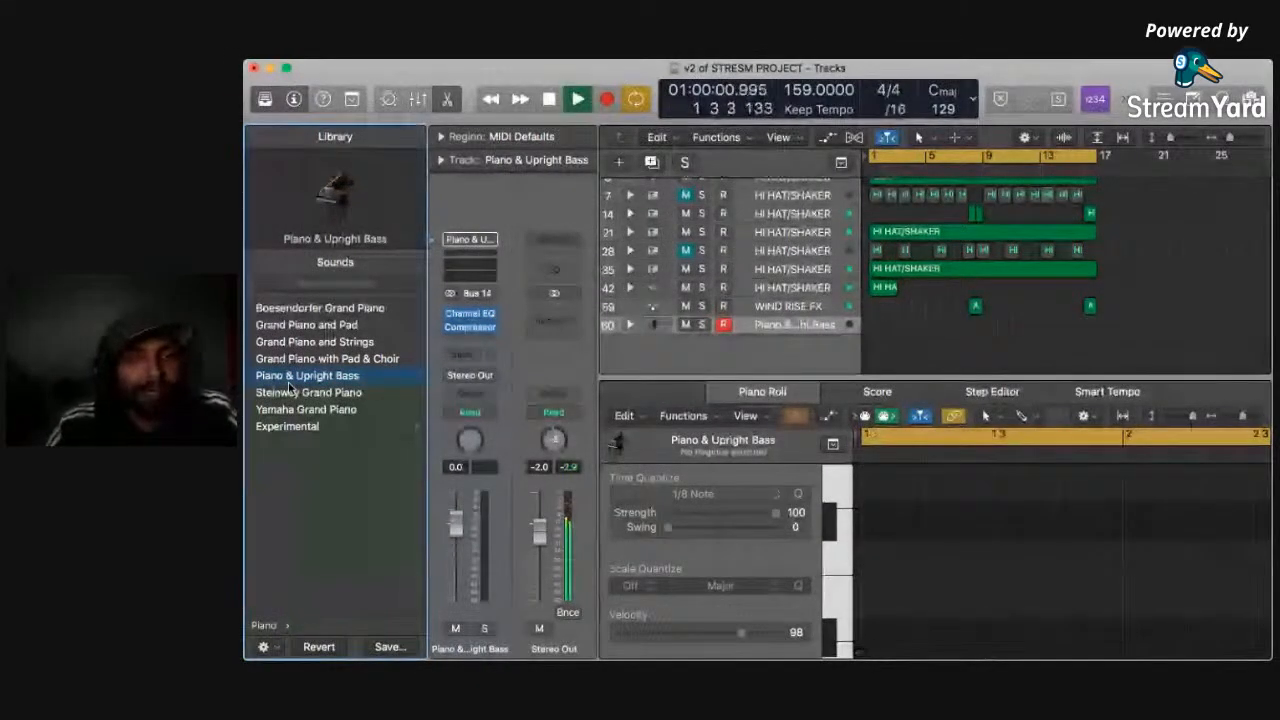
key(space)
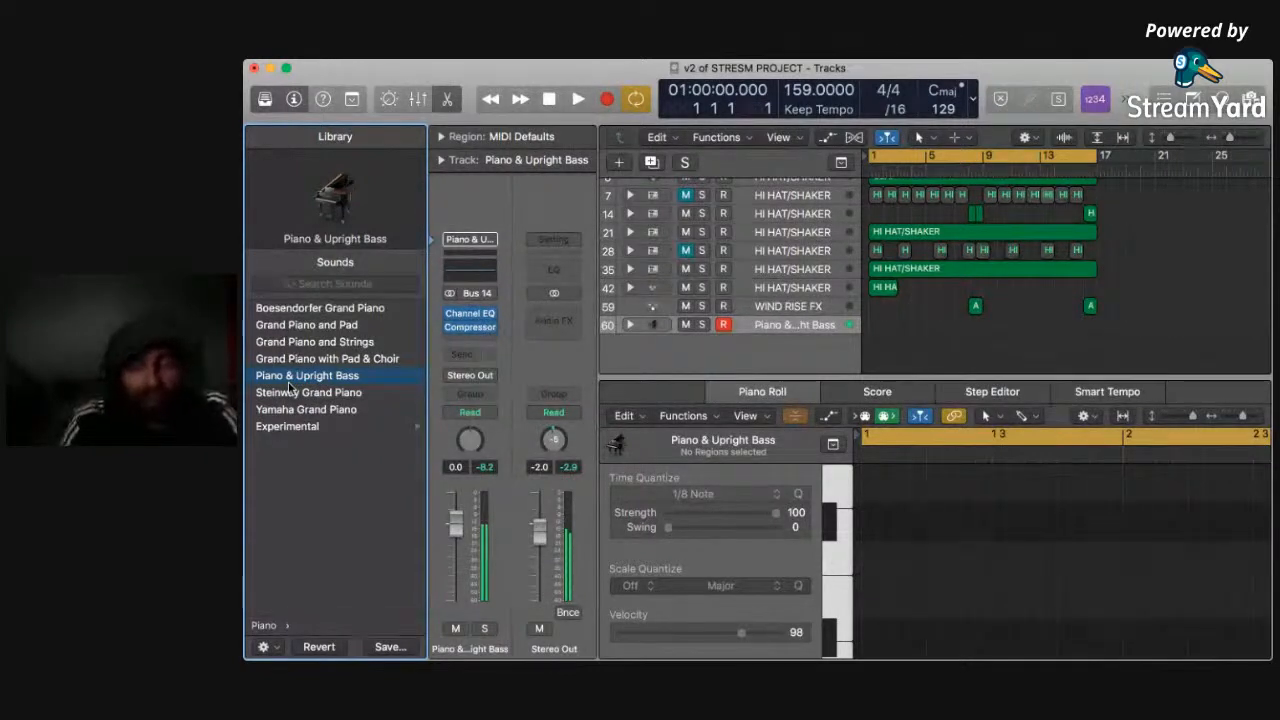
key(space)
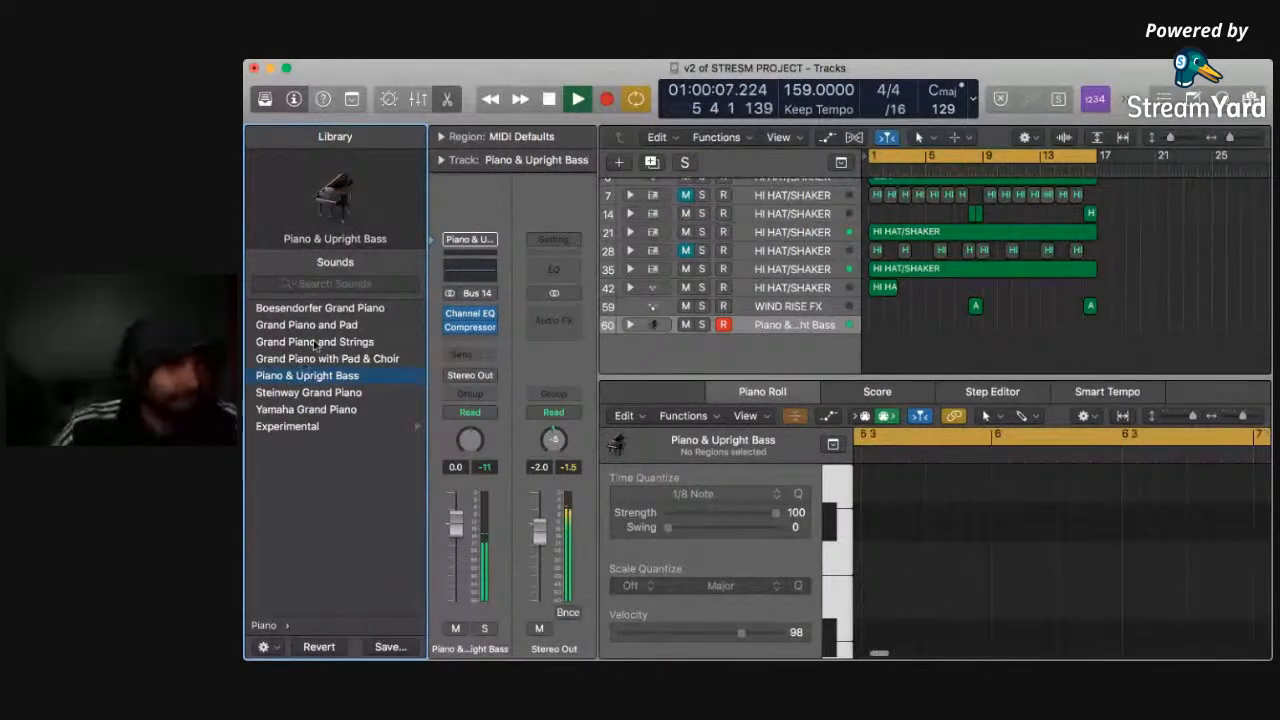
Load the Boesendorfer Grand Piano patch on track 60, audition it with the loop and record a piano take from bar 1.
click(328, 310)
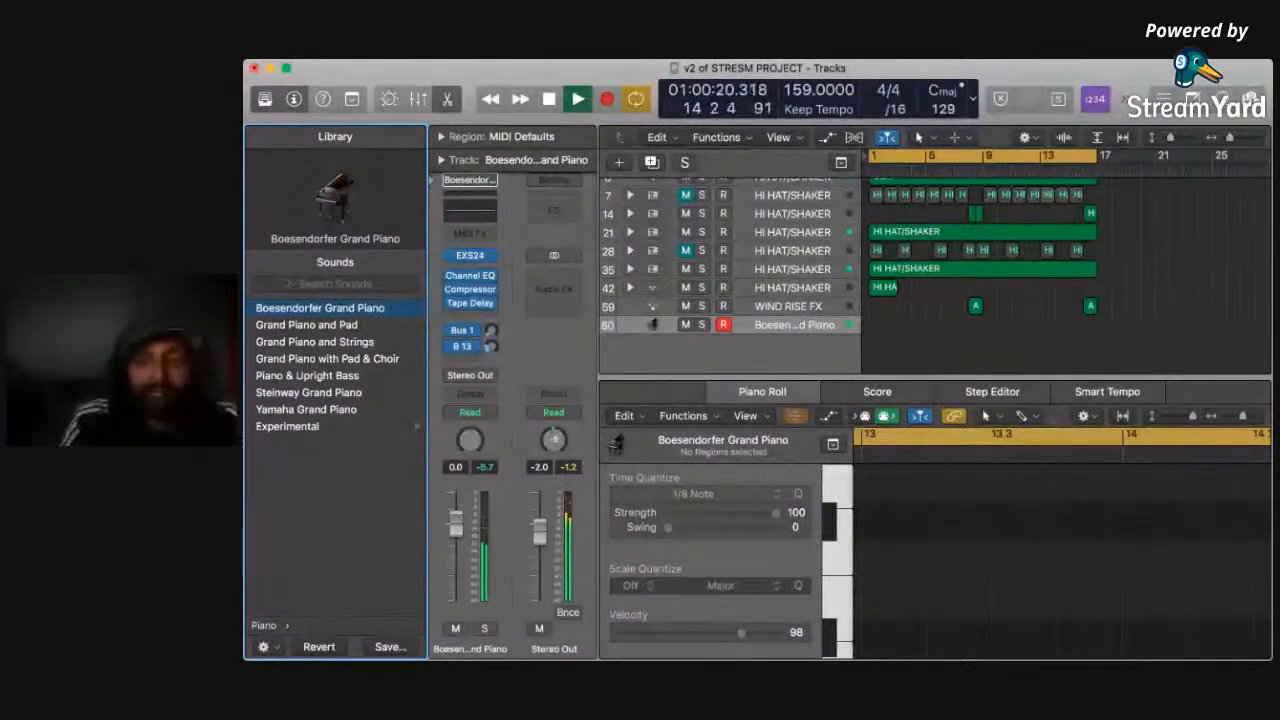
key(space)
key(Return)
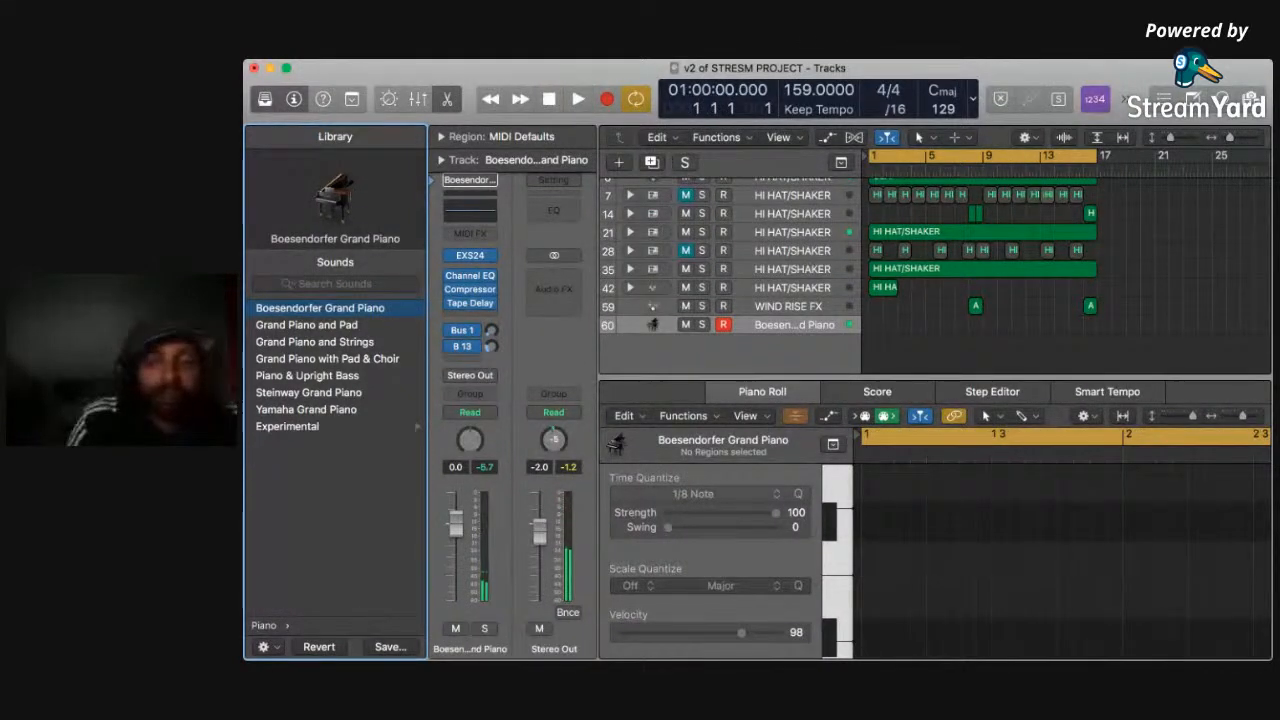
key(r)
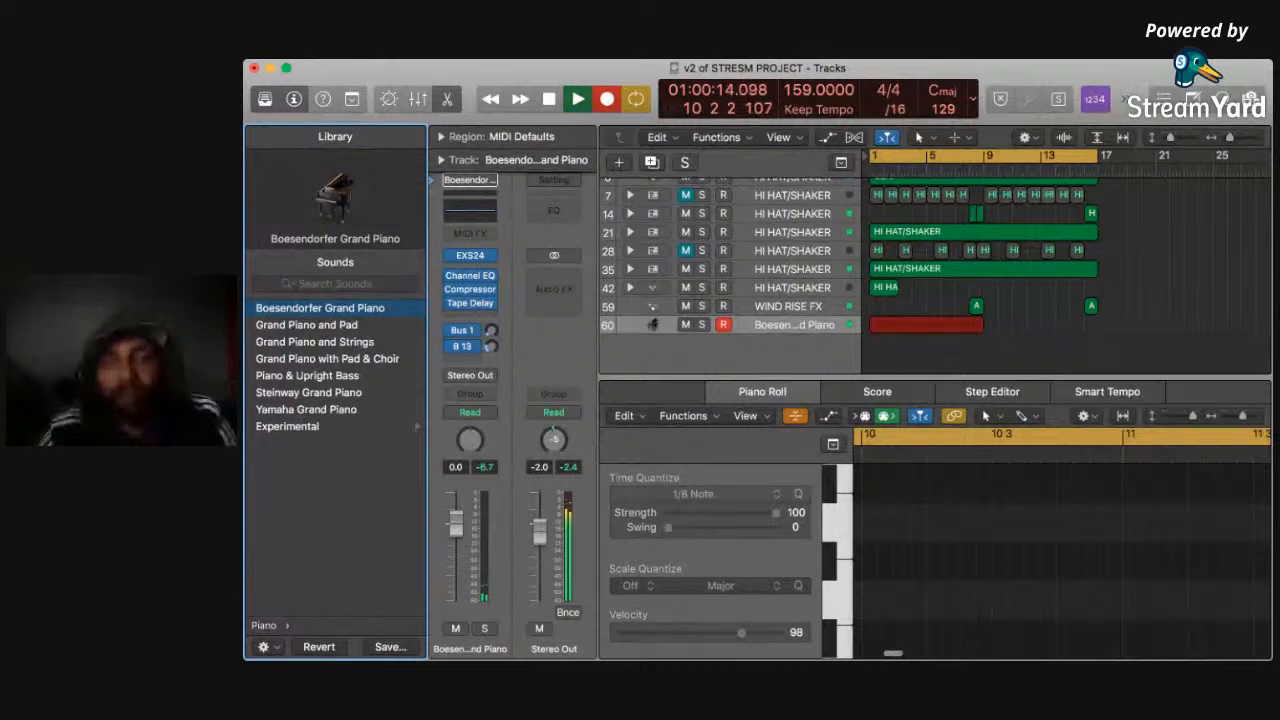
key(space)
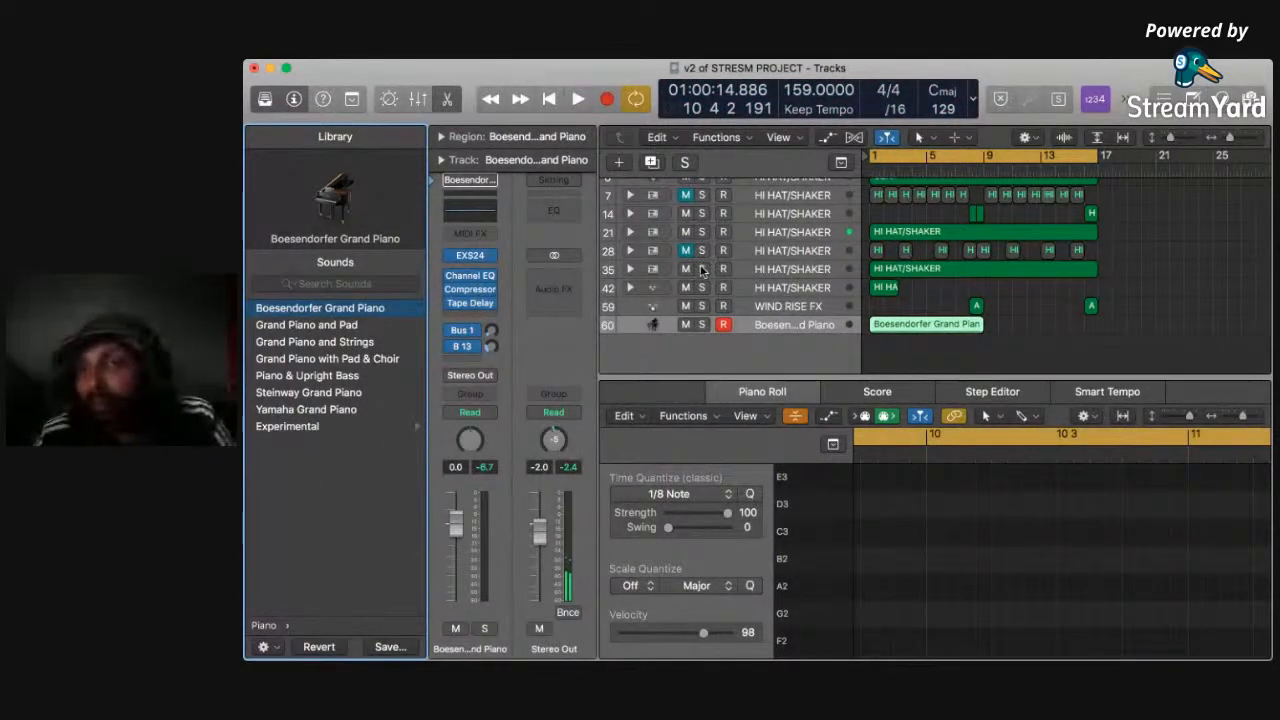
Open the recorded piano region in the Piano Roll and quantize all its notes to 1/8 Note.
double_click(927, 325)
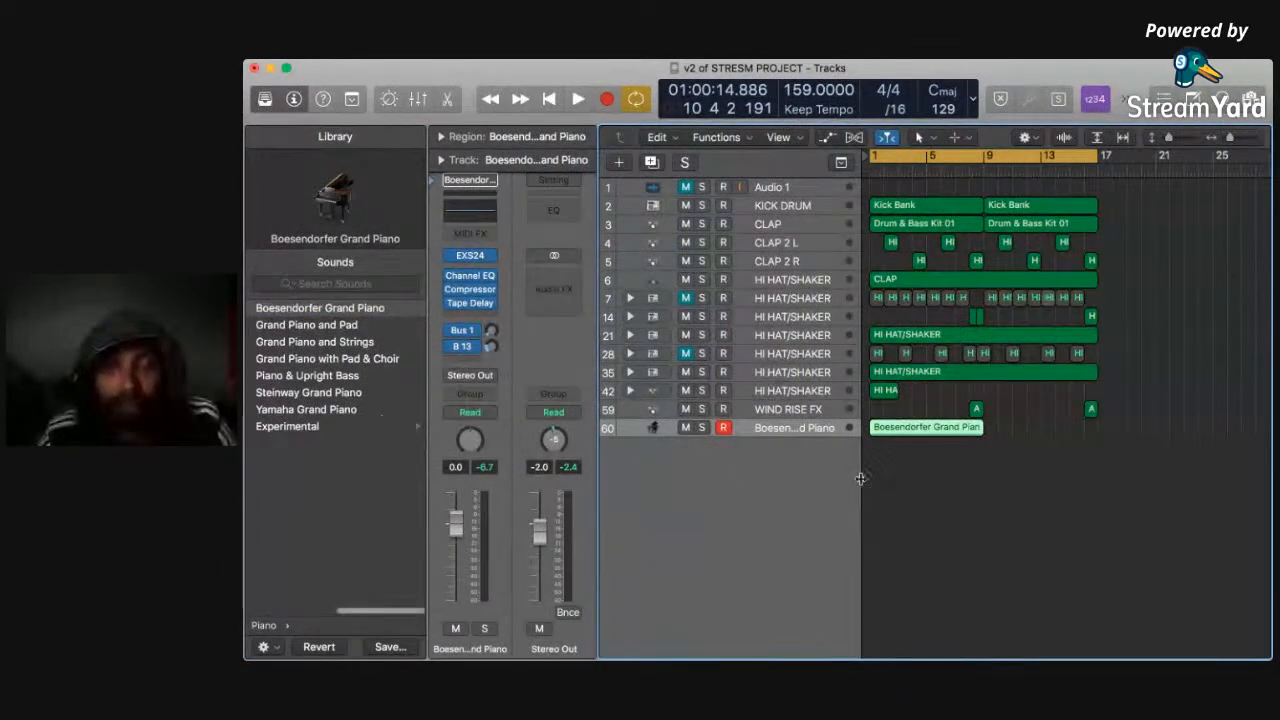
double_click(924, 428)
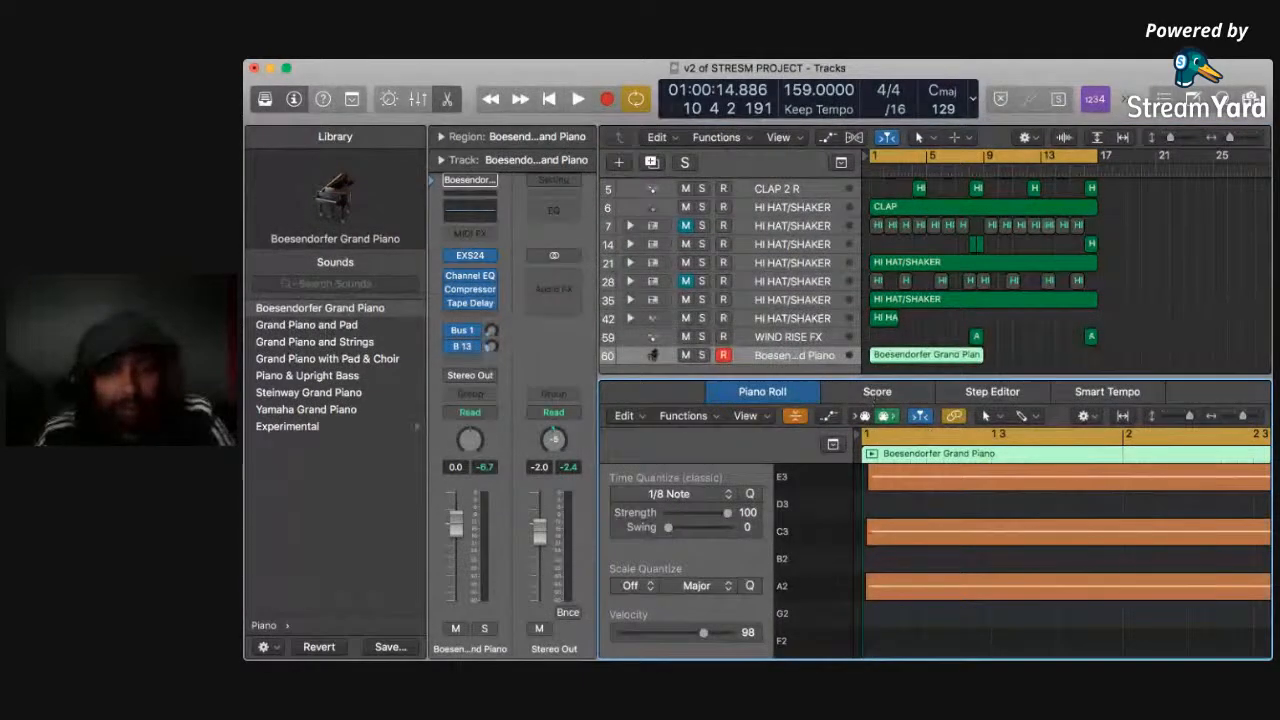
key(super+a)
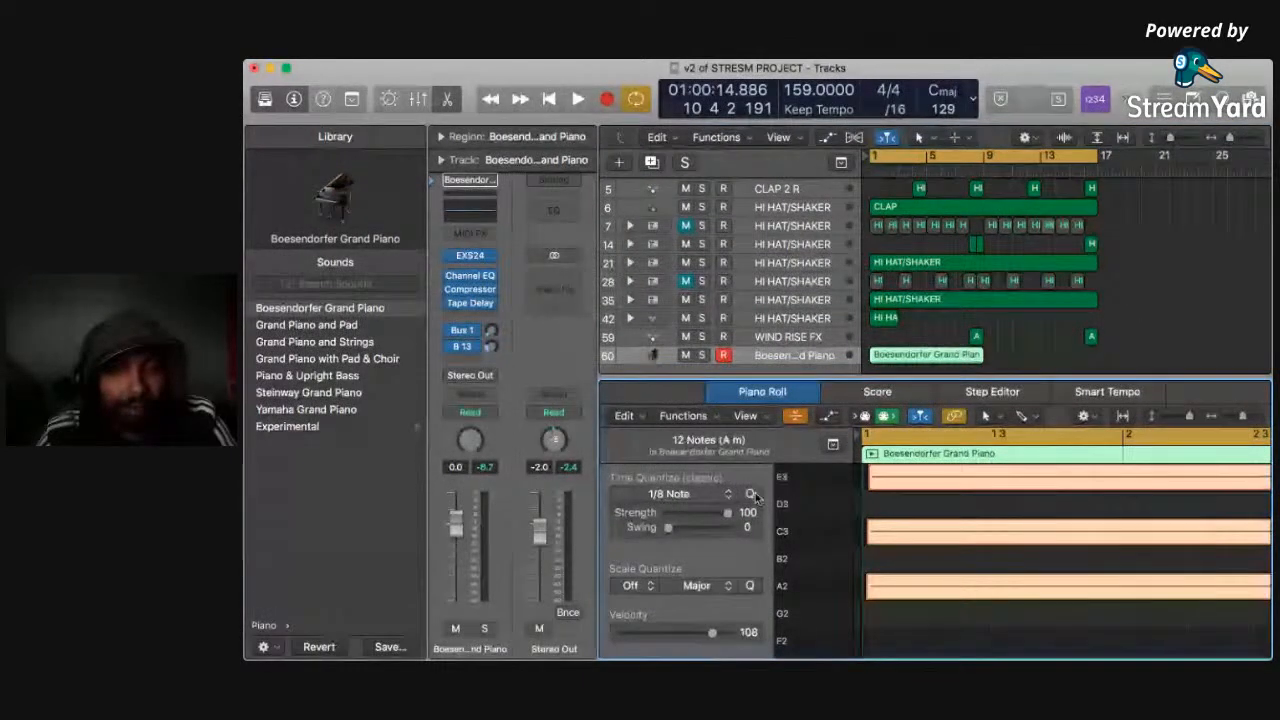
click(750, 494)
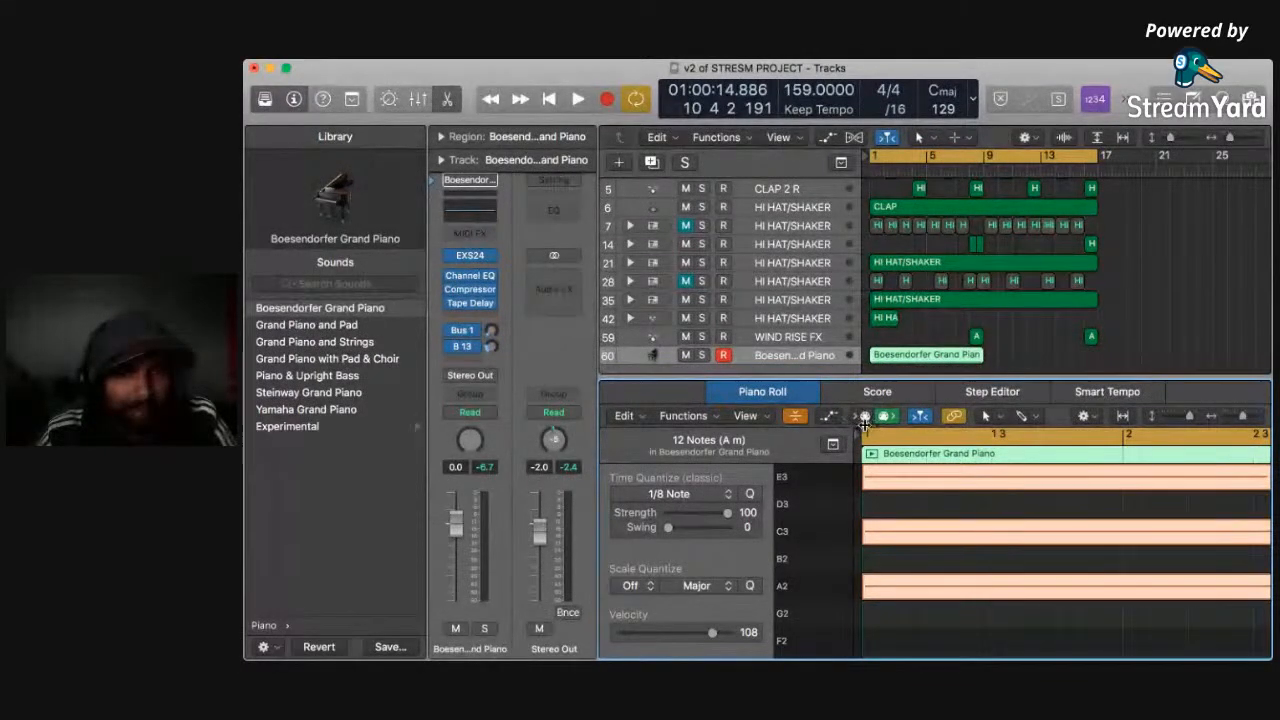
Show the uncollapsed pitch rows and examine the quantized chord notes across the whole piano region.
click(799, 417)
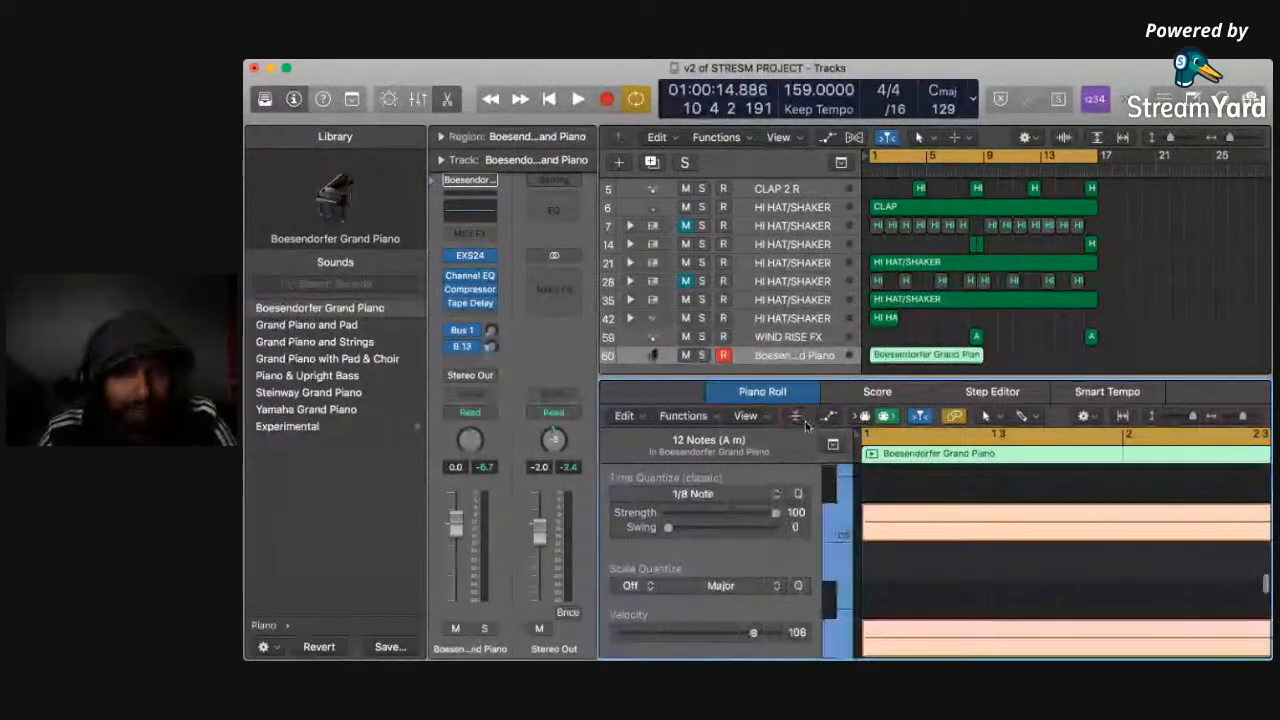
scroll(1060, 560, up, 5)
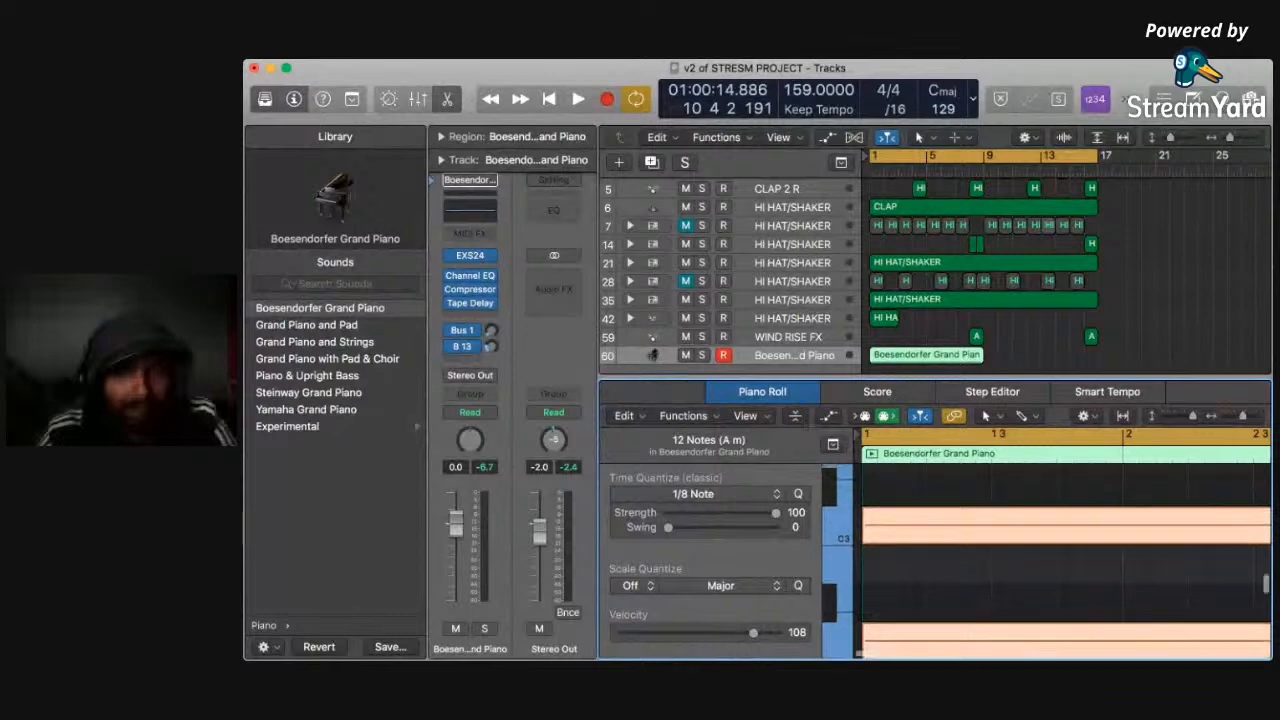
scroll(1060, 560, down, 8)
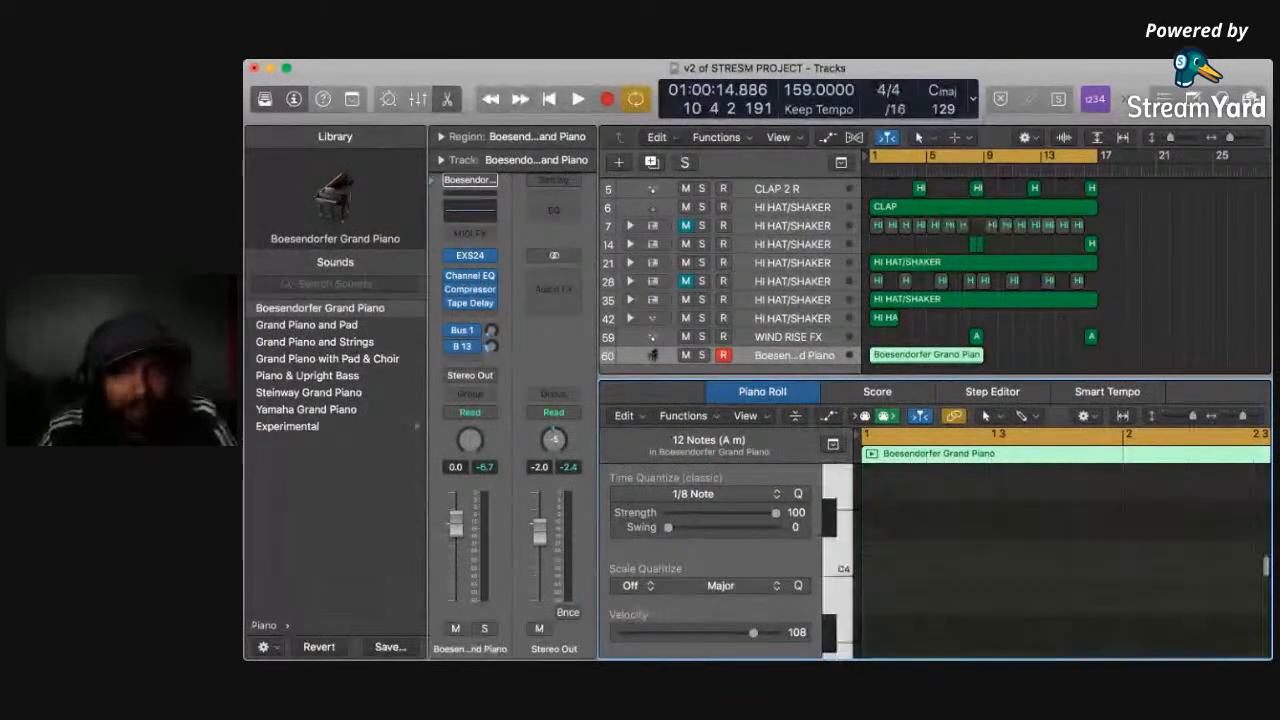
scroll(1060, 560, up, 5)
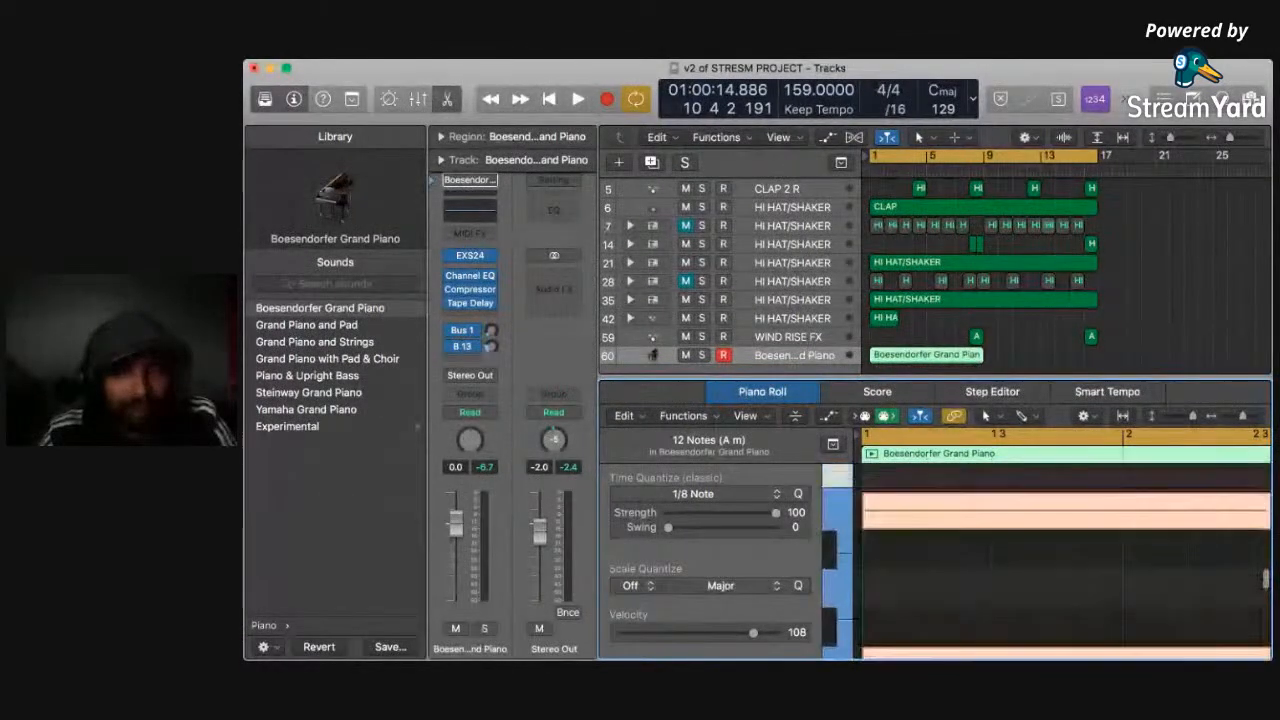
scroll(1060, 560, right, 10)
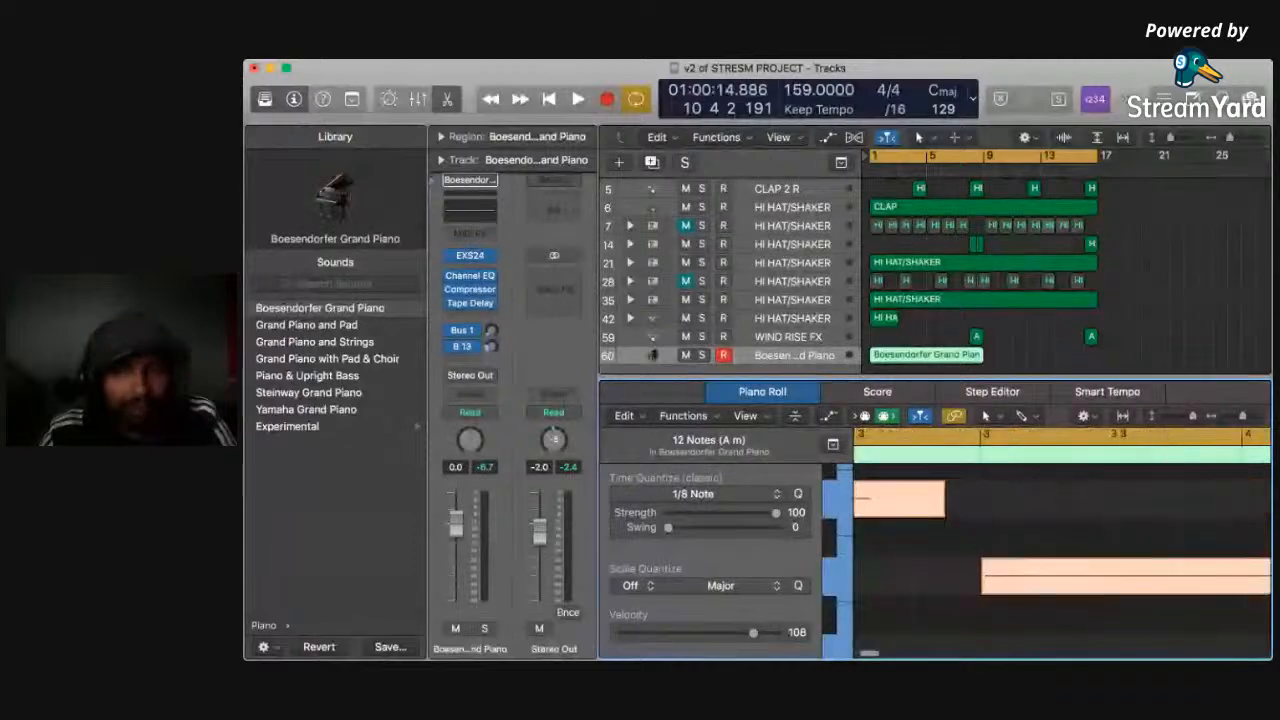
scroll(1060, 560, right, 10)
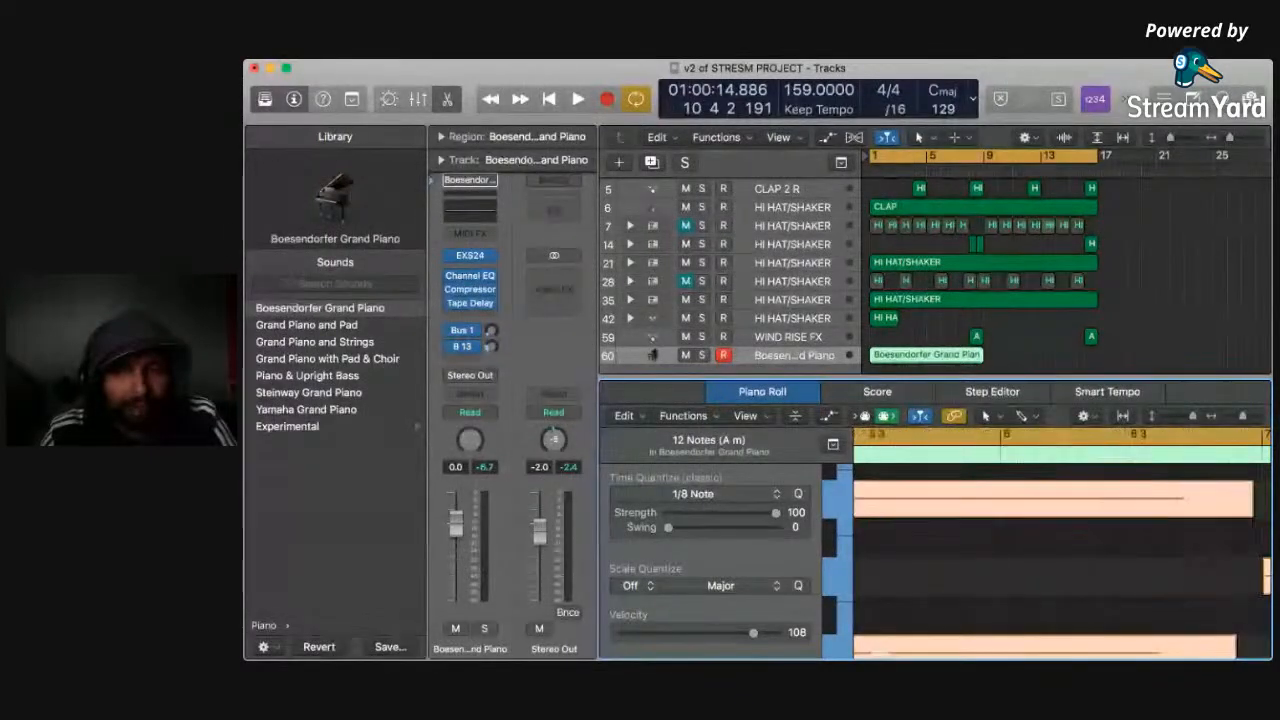
scroll(1060, 560, left, 4)
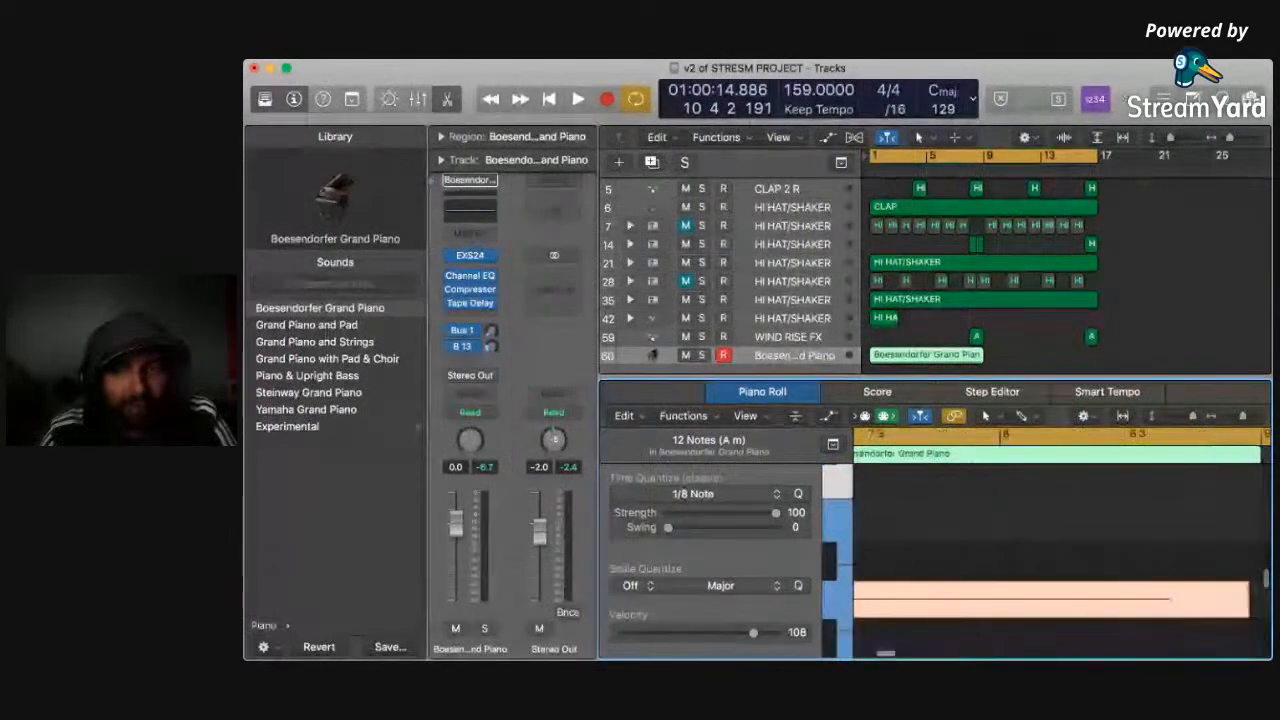
drag(1243, 417, 1208, 420)
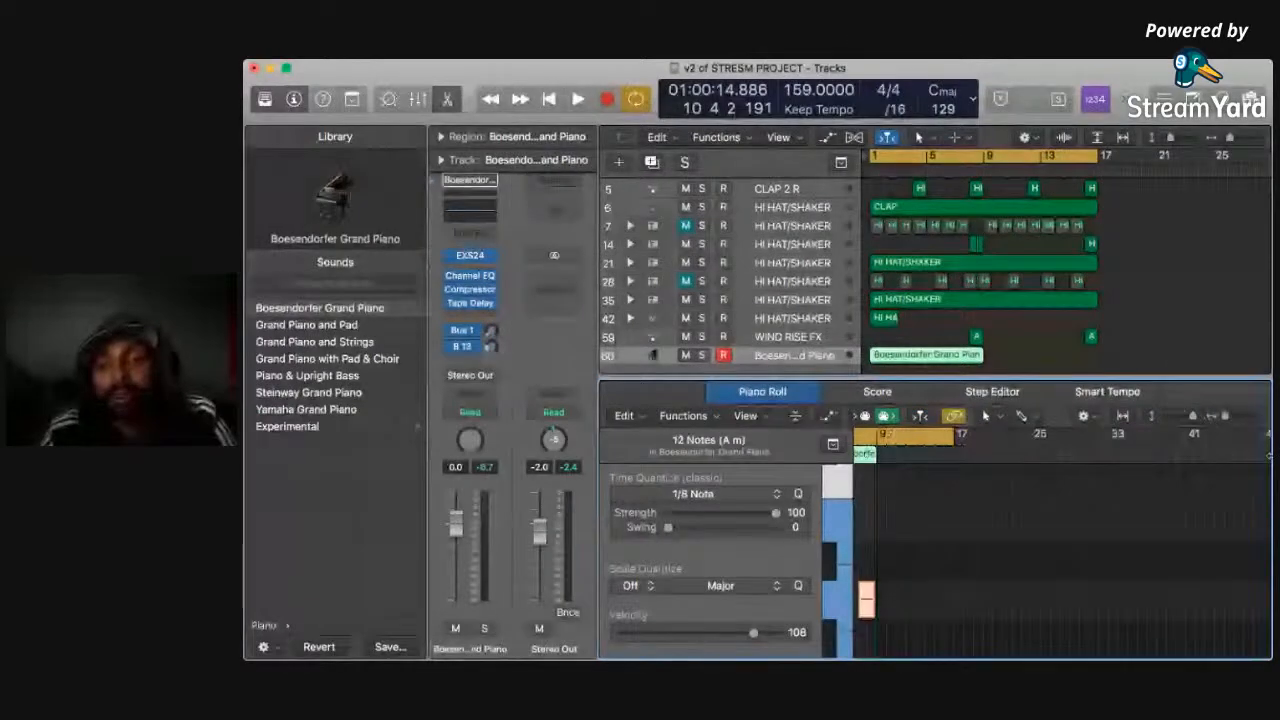
scroll(1060, 560, left, 3)
scroll(1060, 560, down, 10)
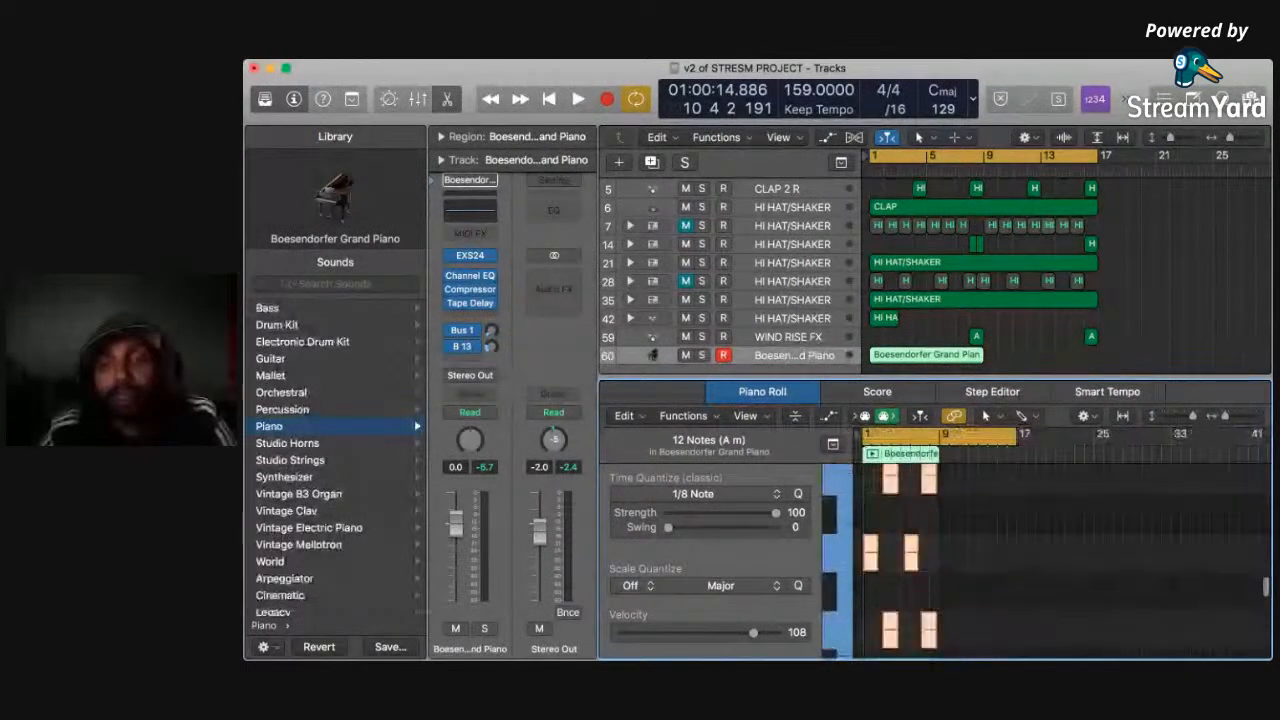
scroll(1060, 560, up, 5)
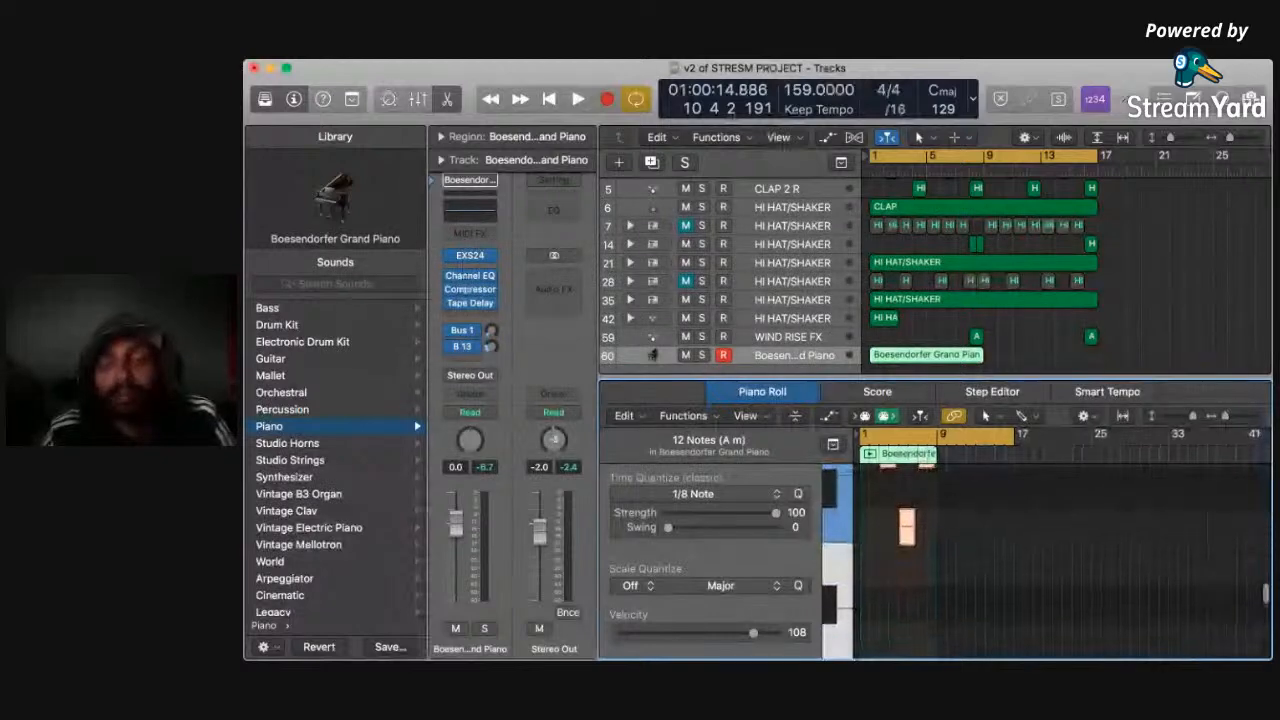
scroll(1060, 560, up, 3)
scroll(1060, 560, up, 2)
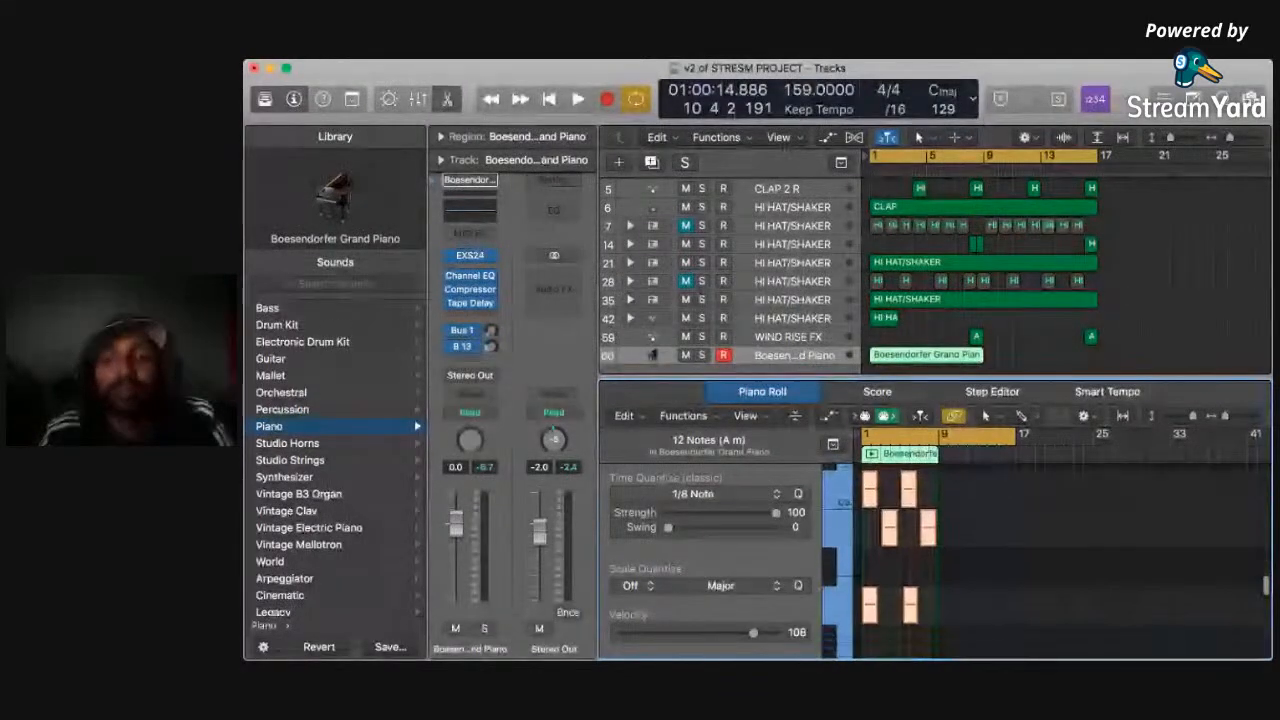
scroll(1060, 560, up, 3)
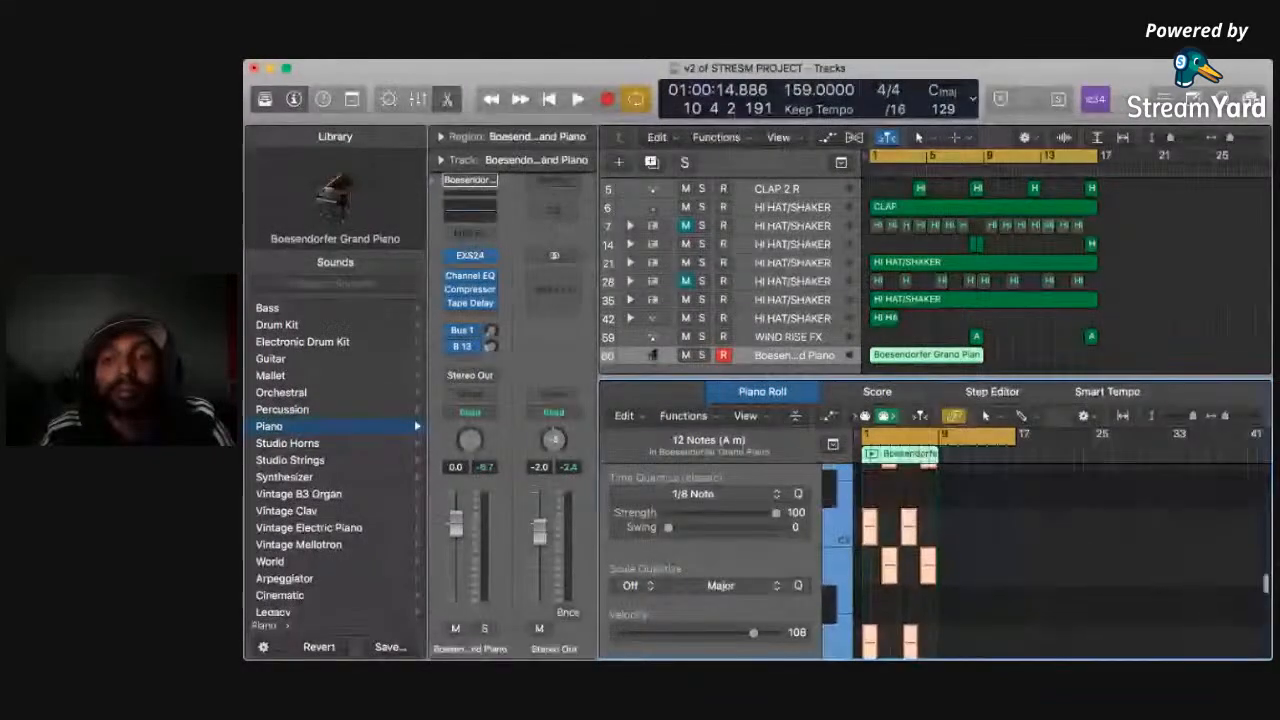
scroll(1060, 560, down, 5)
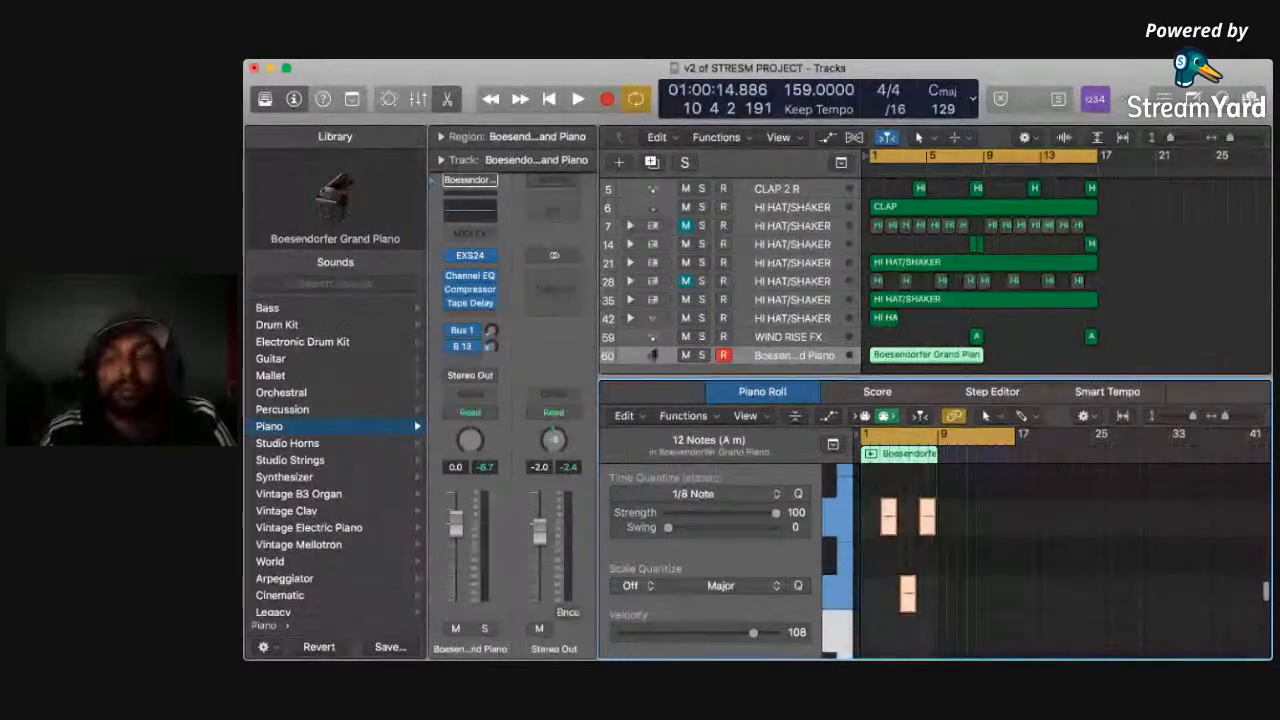
scroll(1060, 560, left, 1)
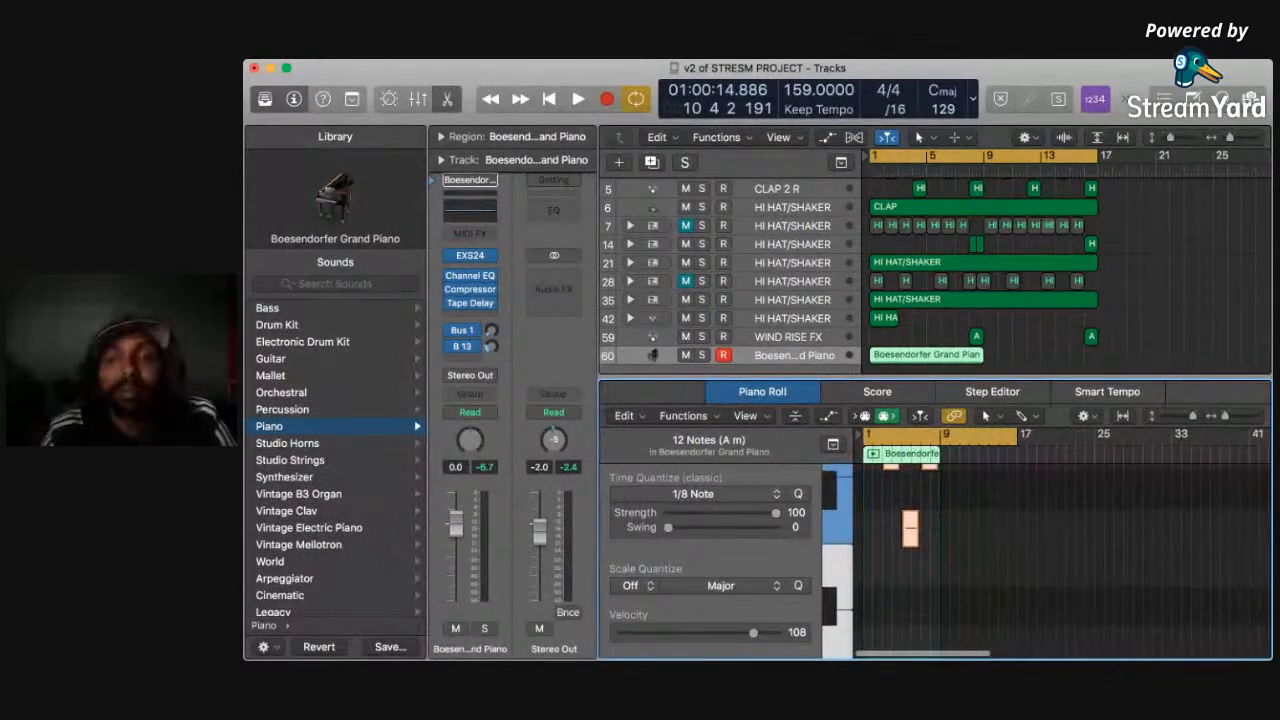
scroll(1060, 560, down, 3)
scroll(1060, 550, up, 3)
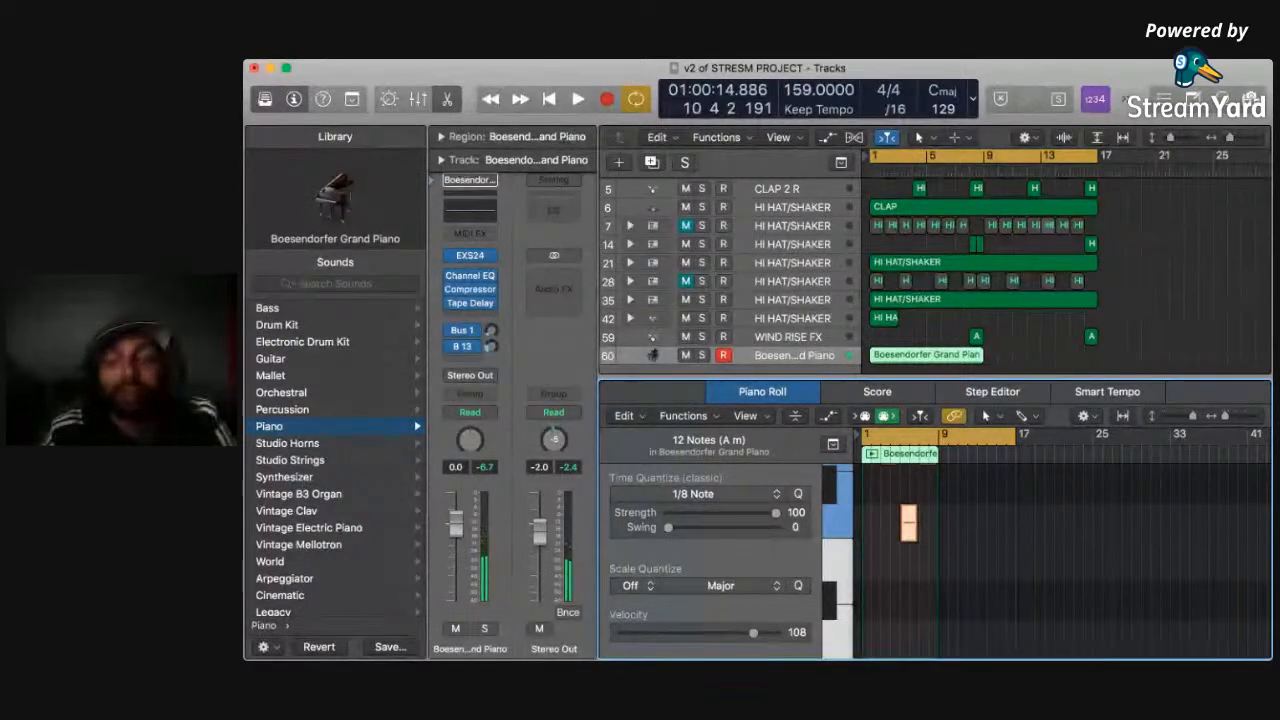
Try transposing all the piano notes up an octave and audition them against the loop.
key(alt+shift+Up)
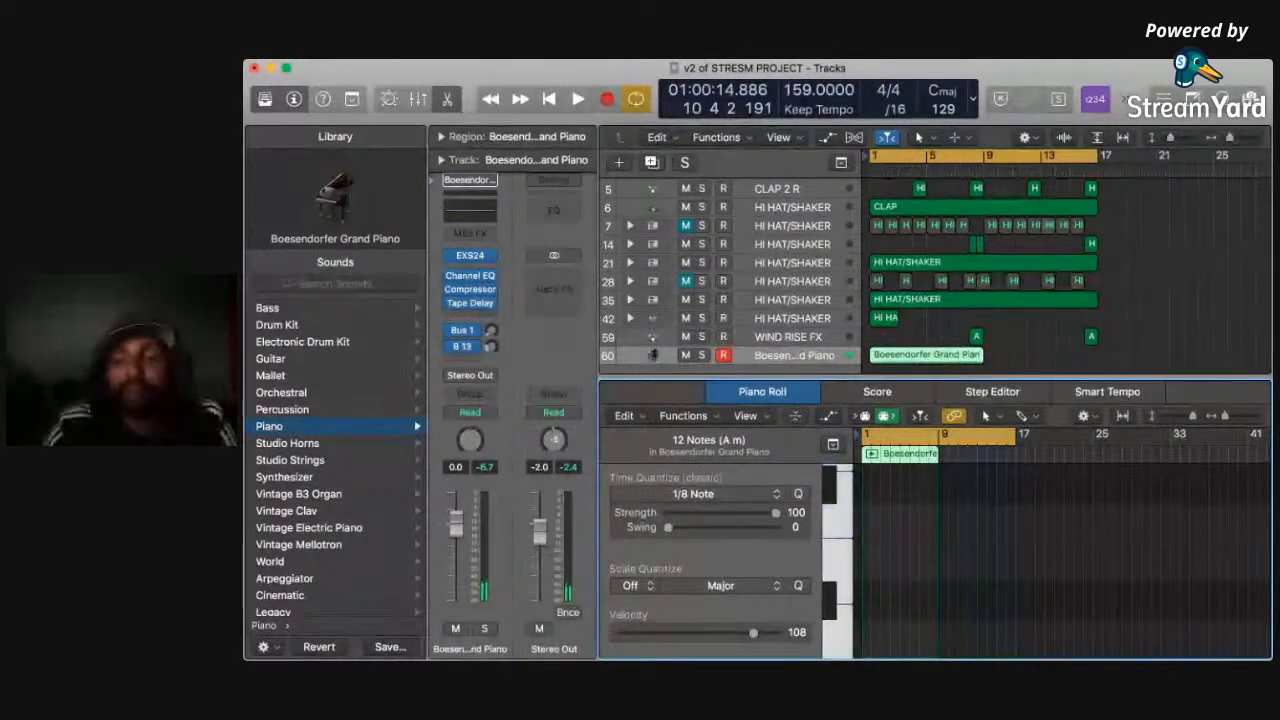
key(space)
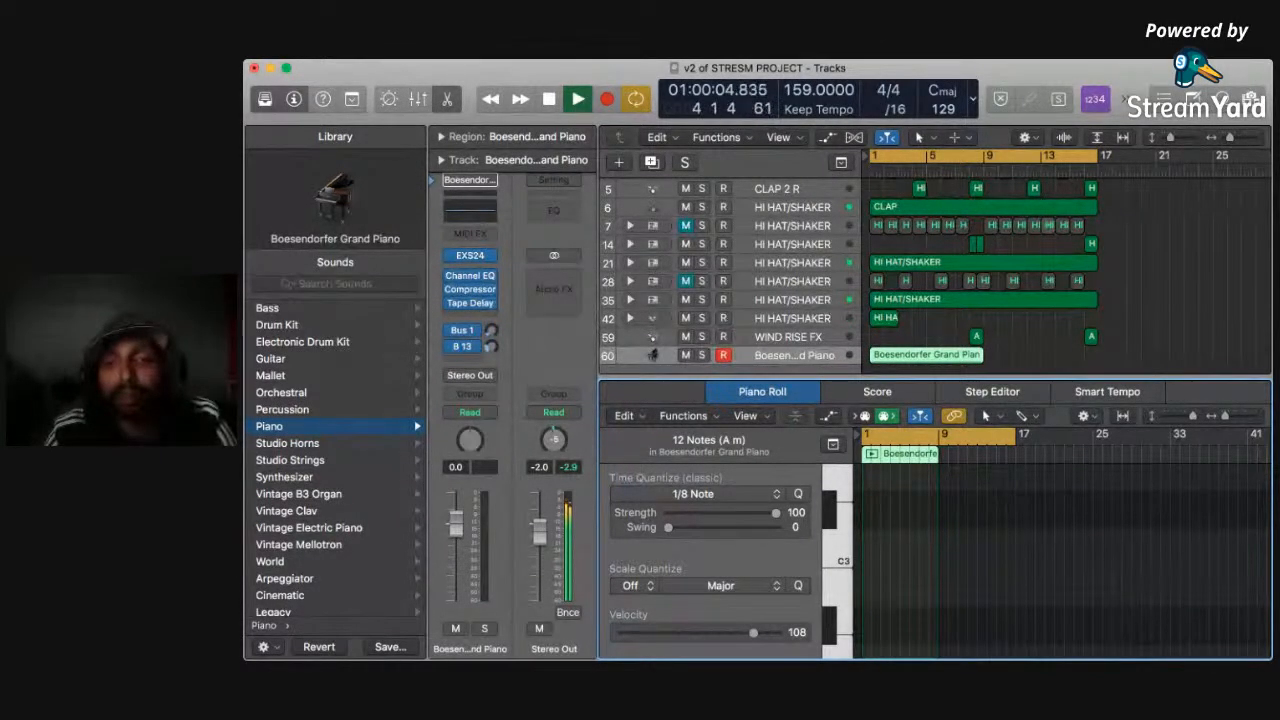
key(space)
key(space)
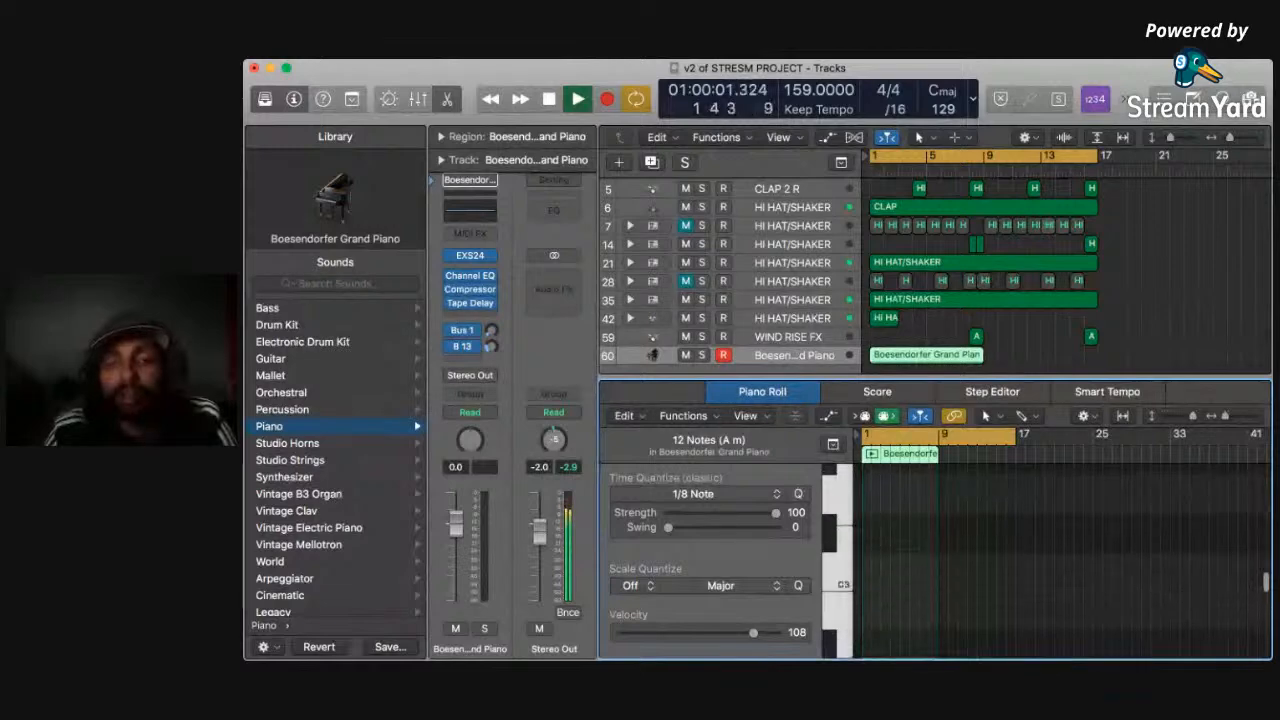
key(space)
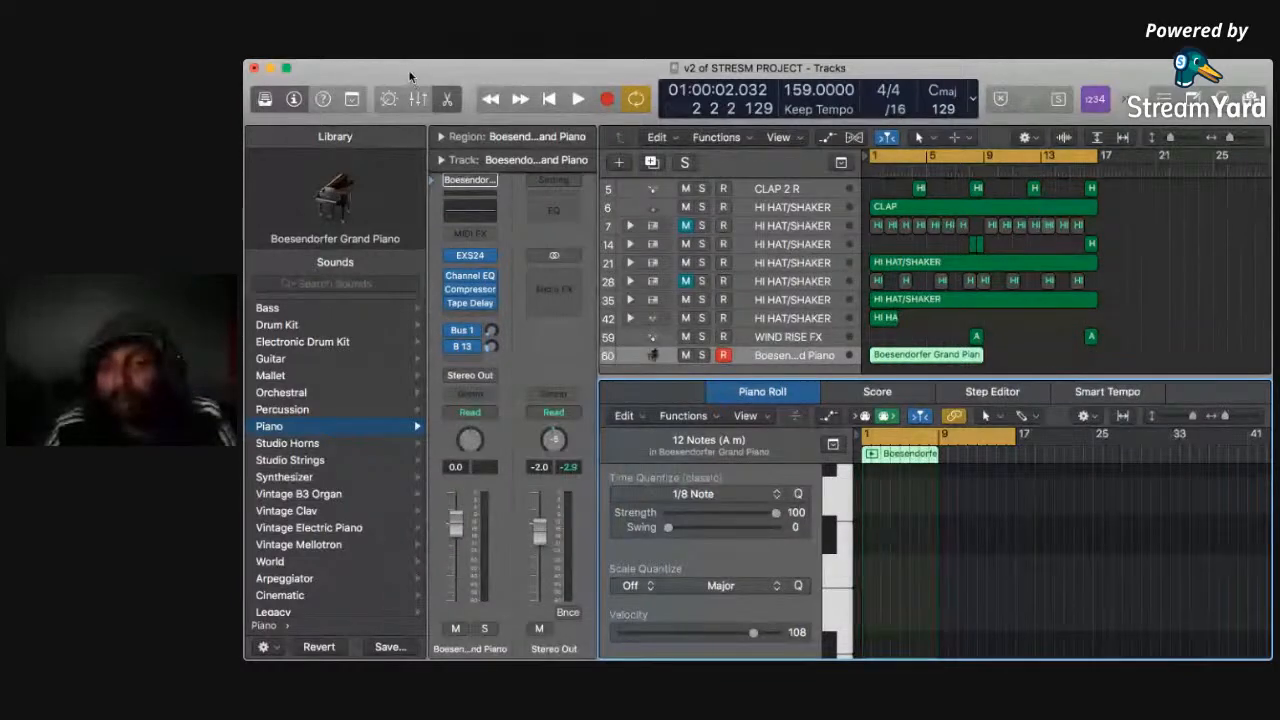
scroll(1060, 560, down, 5)
scroll(1060, 560, up, 2)
scroll(1060, 560, down, 3)
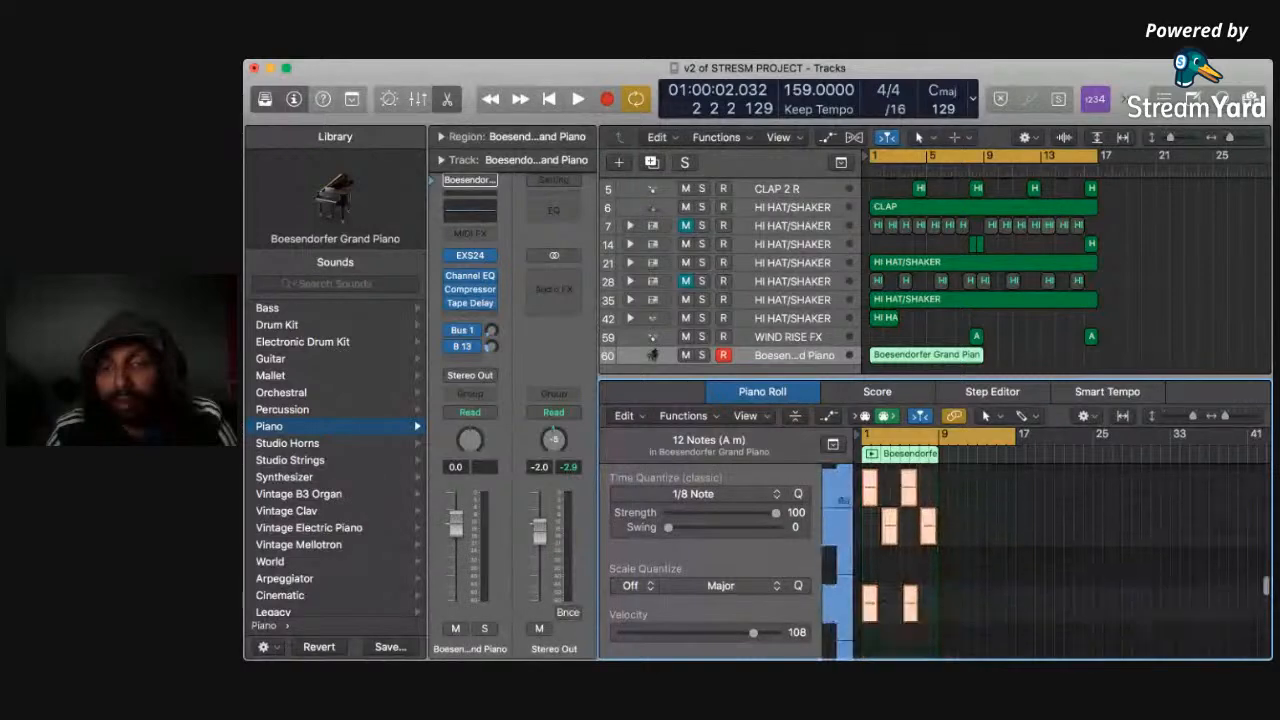
Audition the piano chords with the loop, try transposing all notes down an octave and undo that change.
key(space)
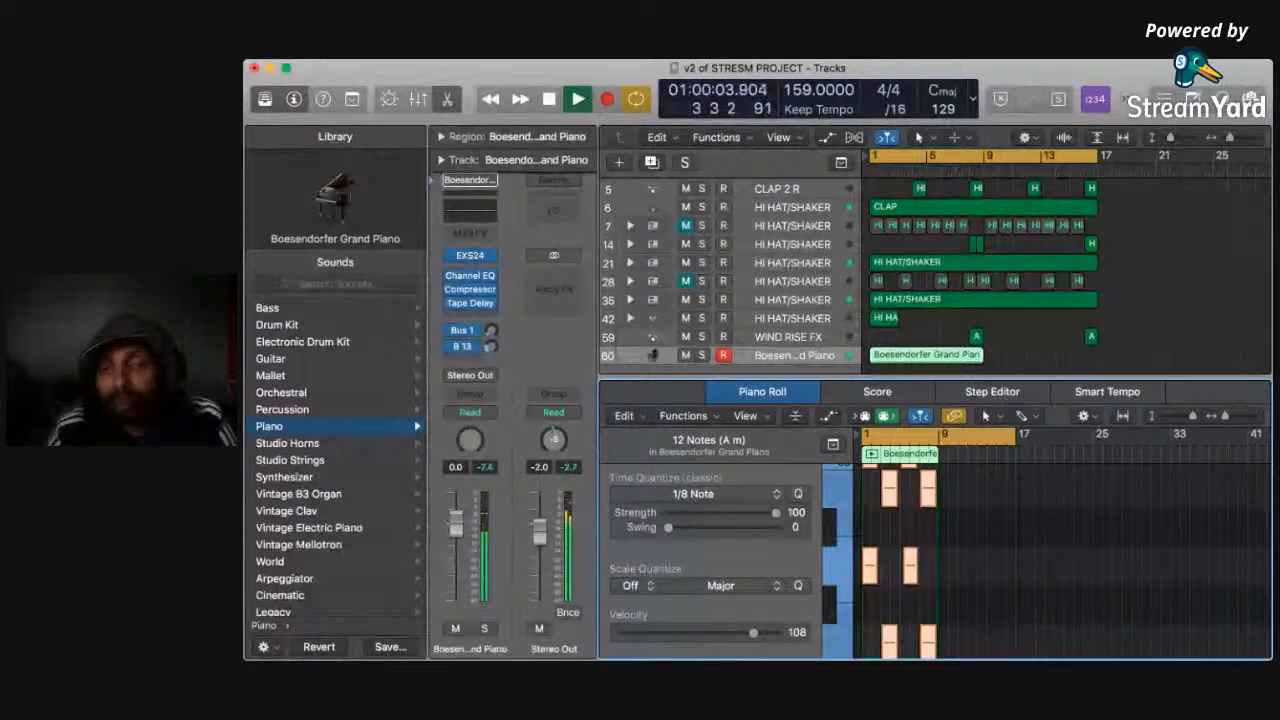
scroll(1060, 560, down, 5)
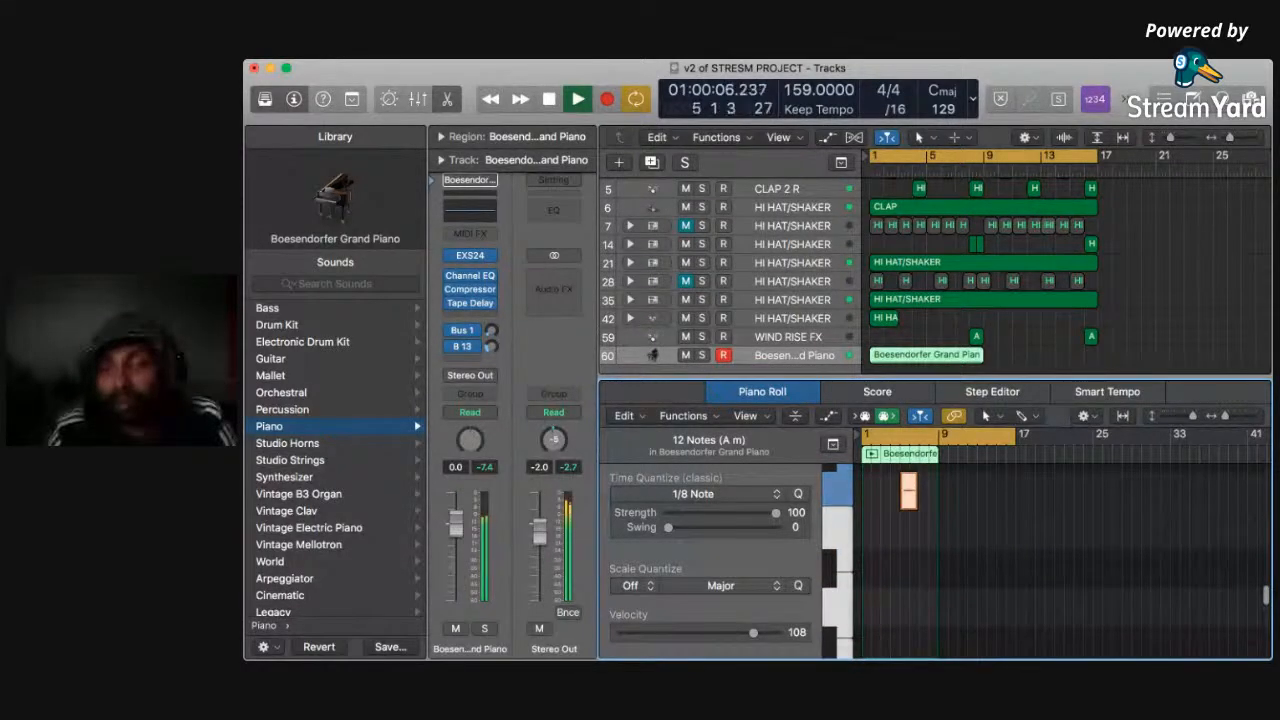
scroll(1060, 560, up, 3)
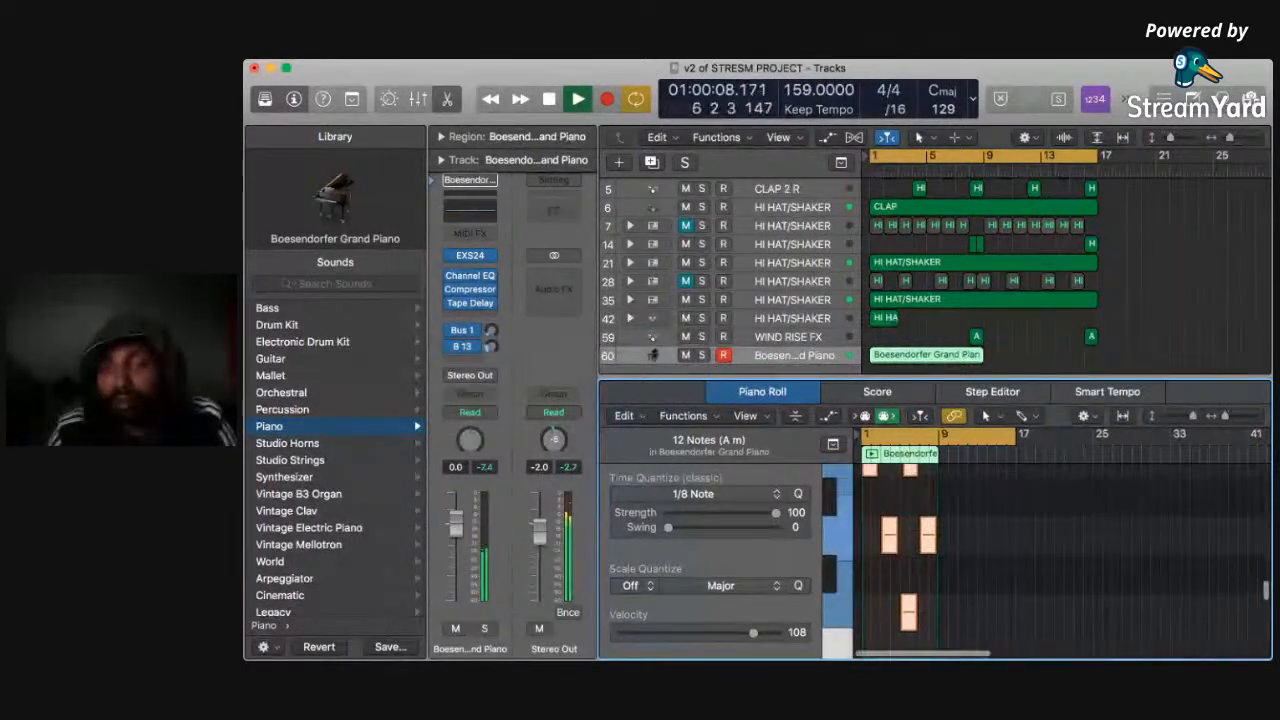
key(space)
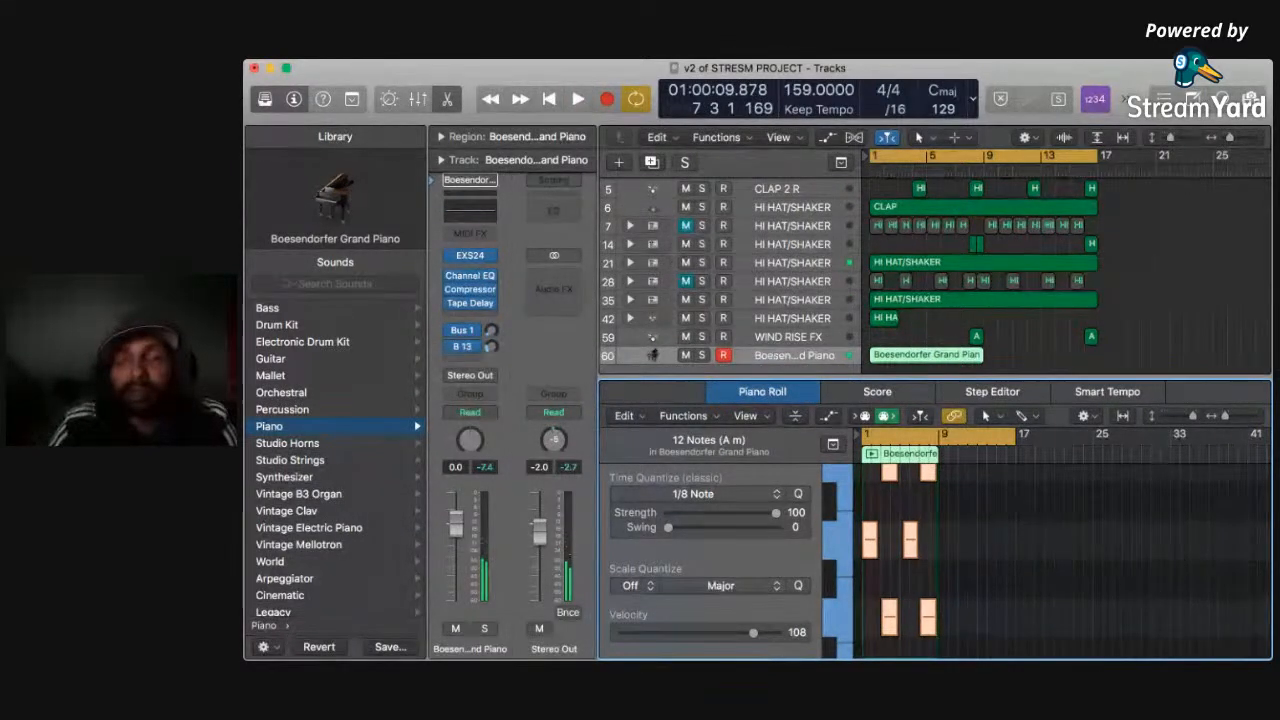
key(alt+shift+Down)
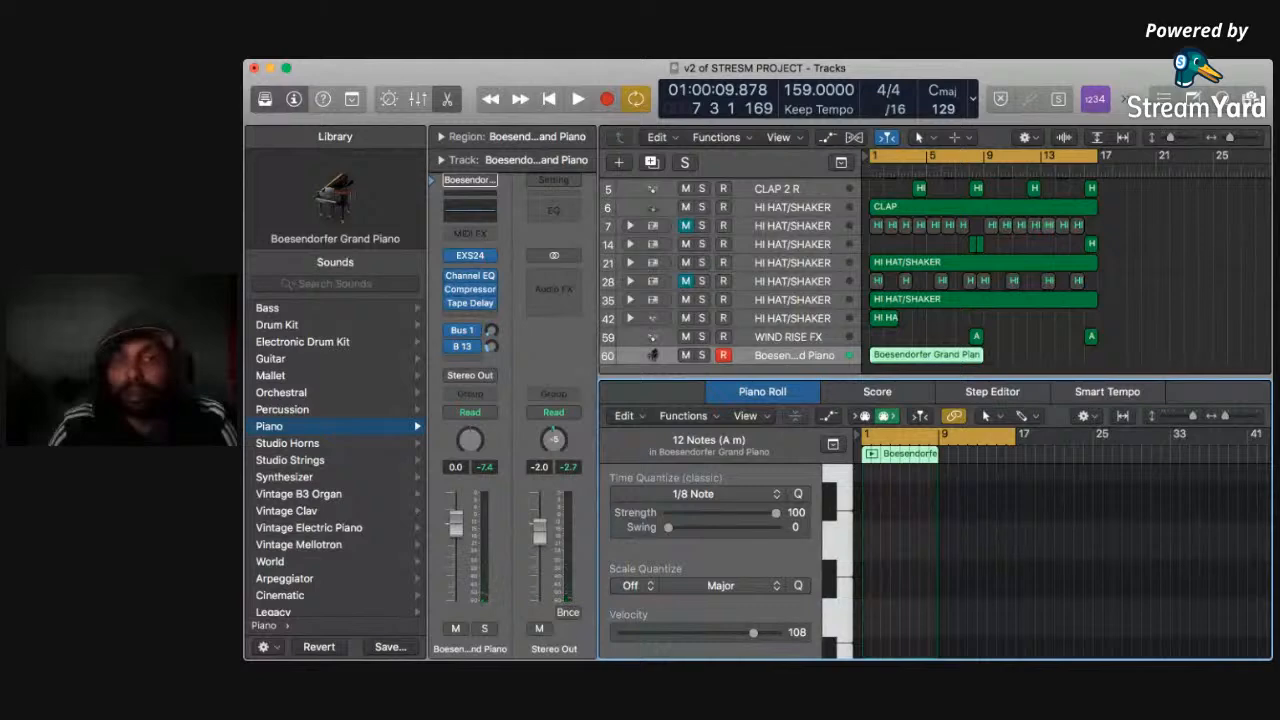
key(super+z)
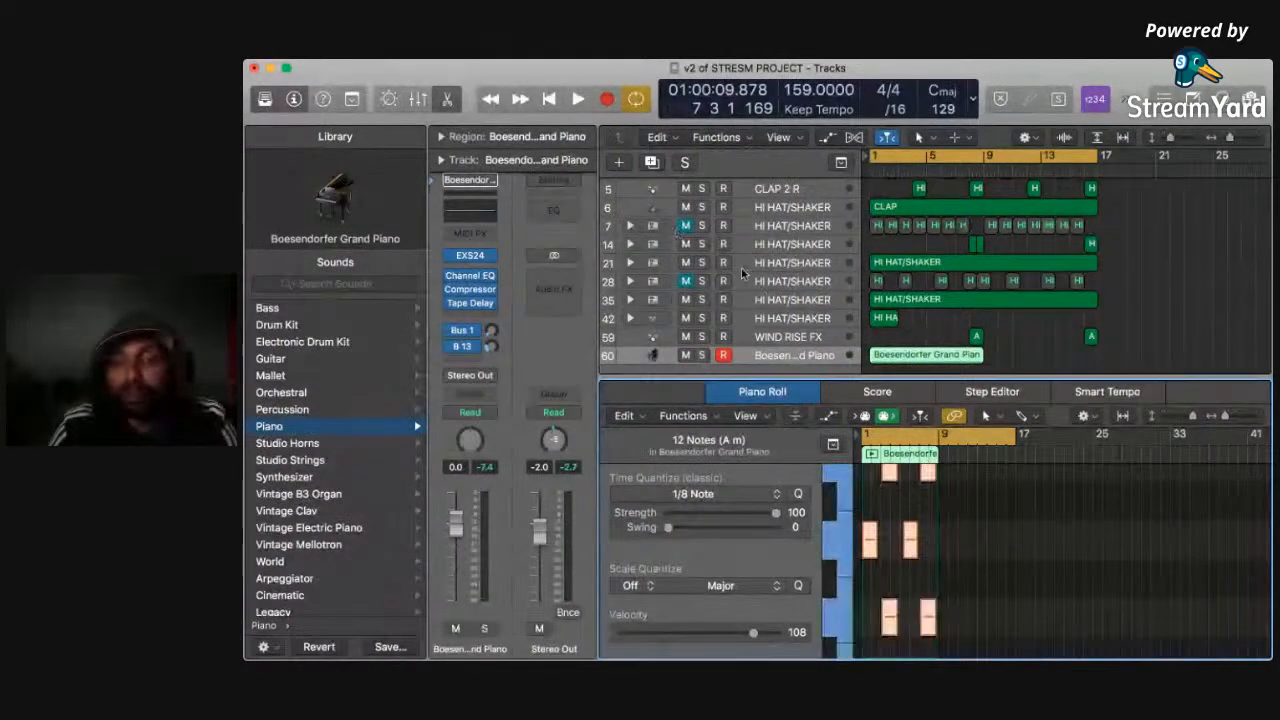
Audition the piano chords with the loop while examining their lower notes around C3 in the Piano Roll.
click(965, 550)
click(910, 540)
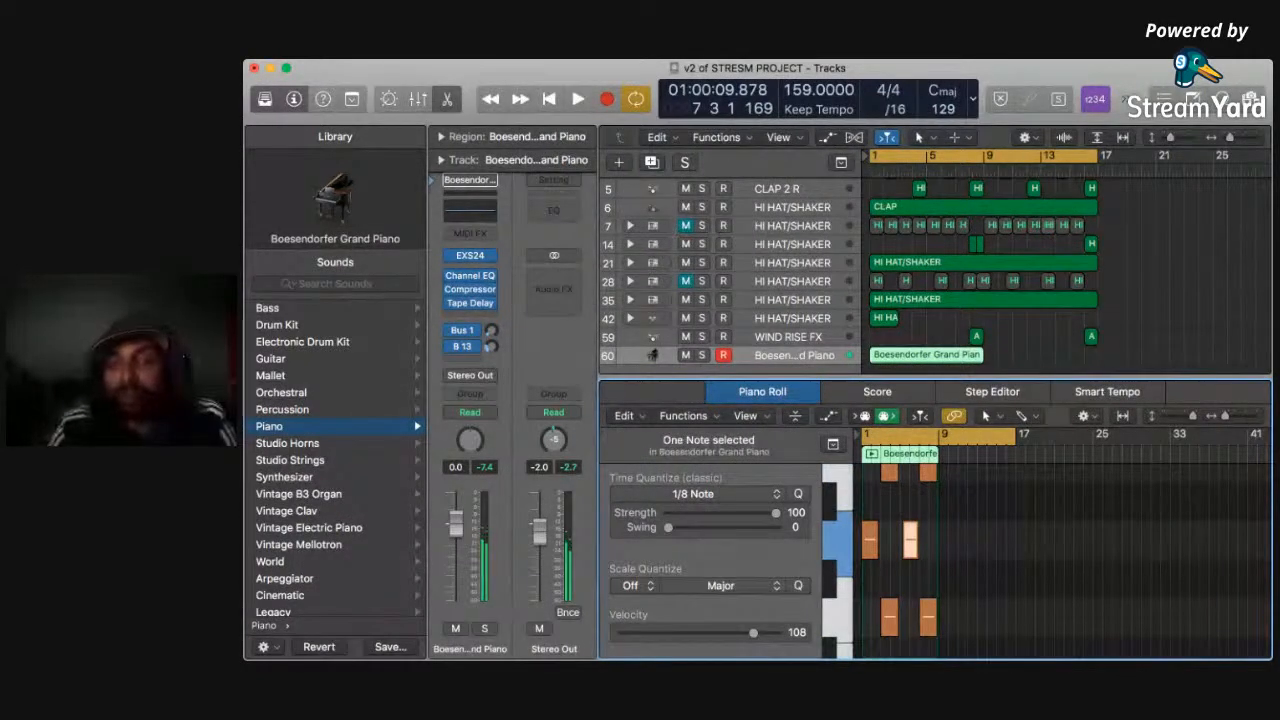
key(space)
scroll(930, 560, up, 2)
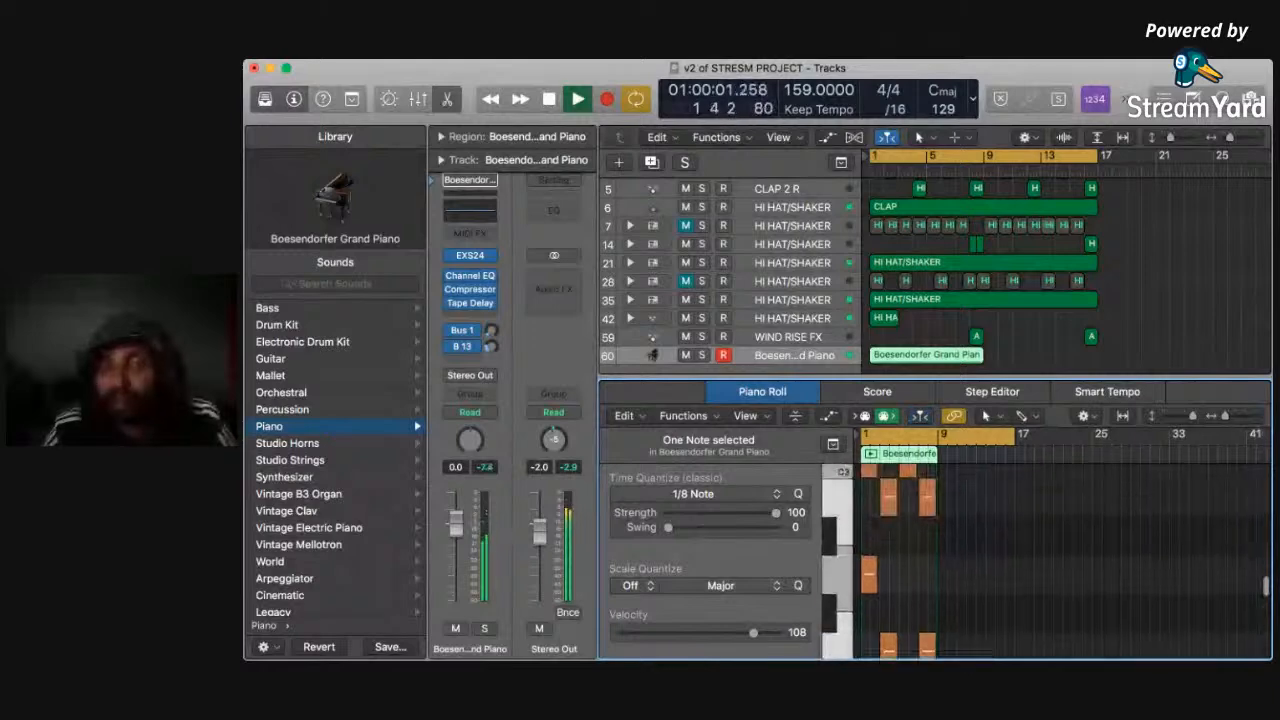
scroll(930, 550, up, 4)
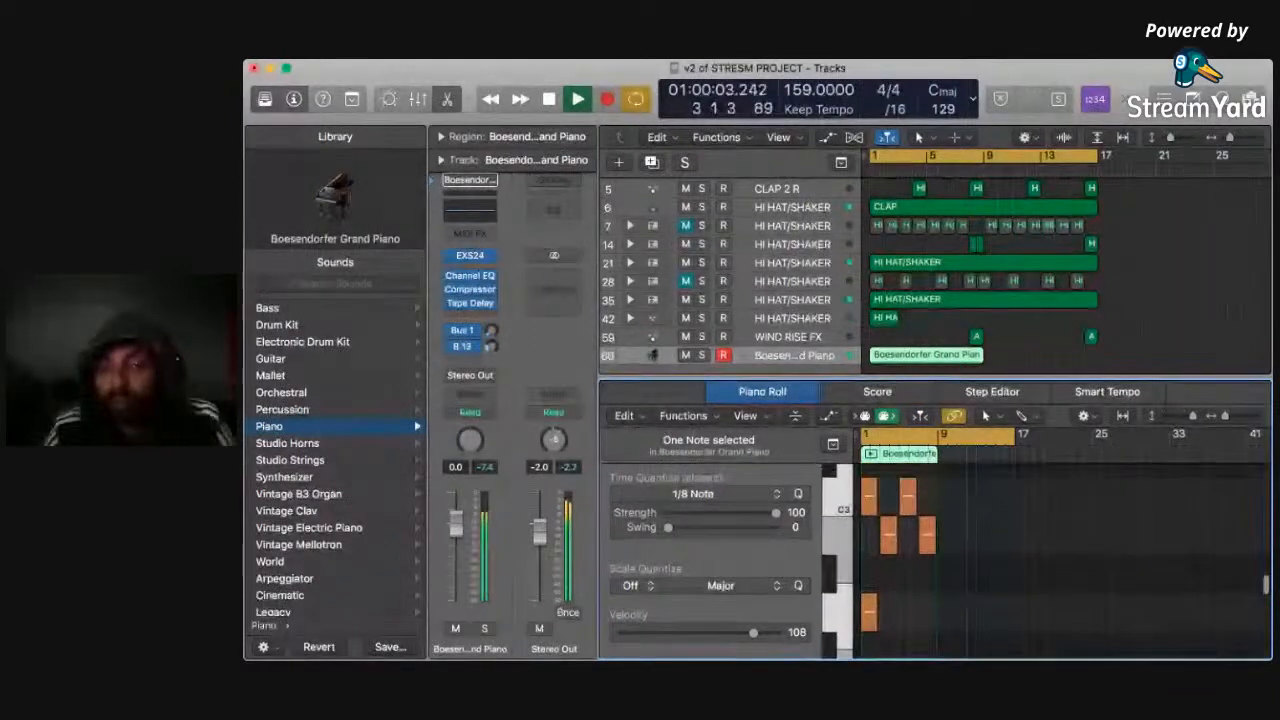
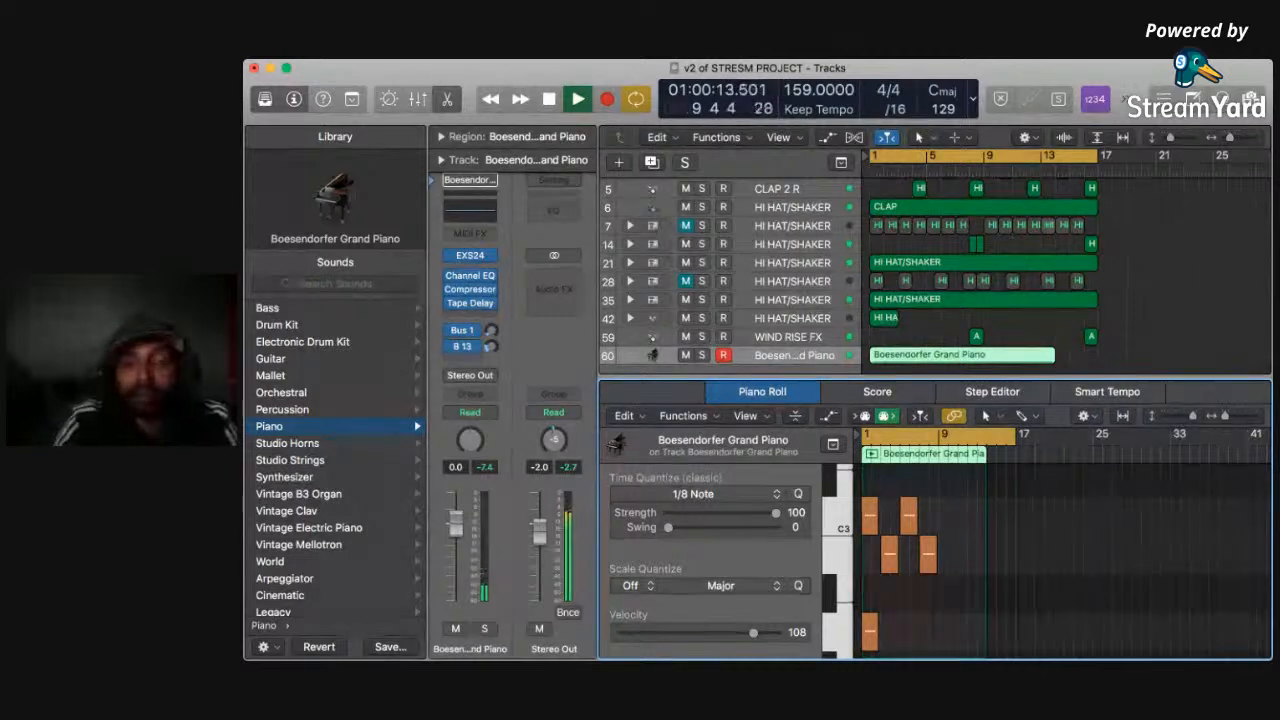
Repeat the short HI HAT/SHAKER region on track 42 until its copies fill the loop up to bar 17.
click(884, 318)
key(super+r)
key(super+r)
key(super+r)
key(super+r)
key(super+r)
key(super+r)
key(super+r)
key(super+r)
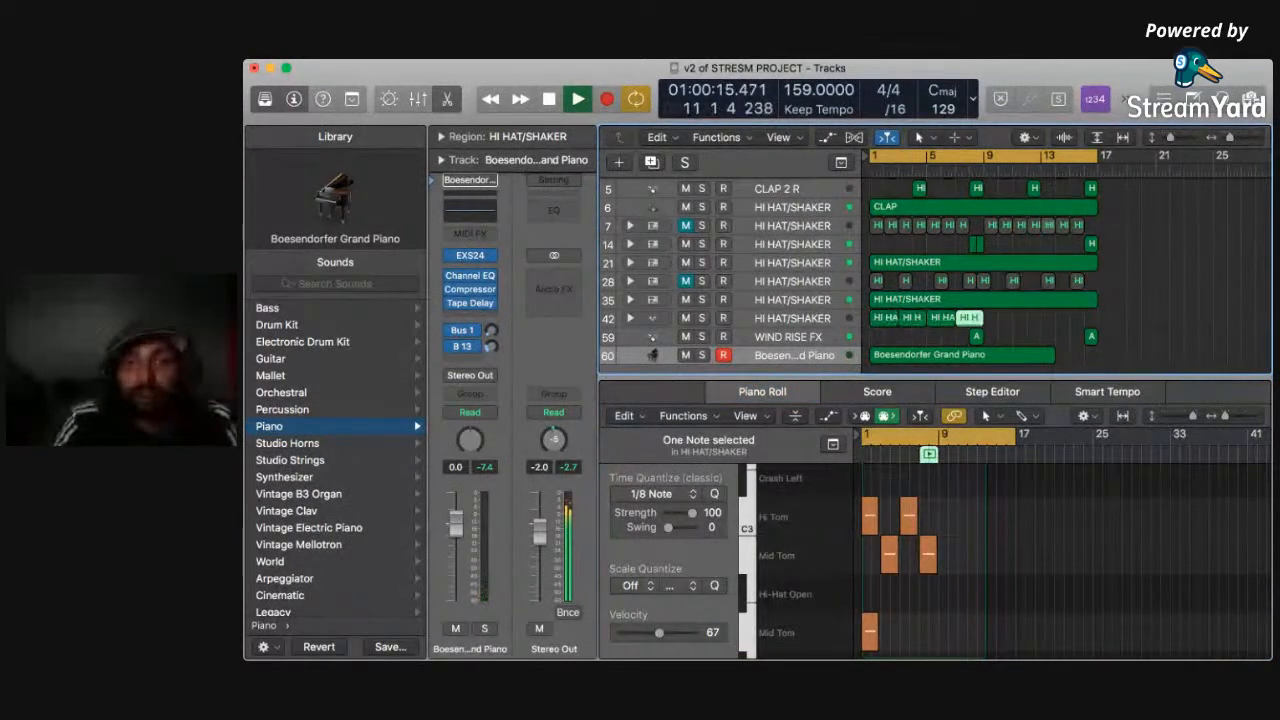
key(Return)
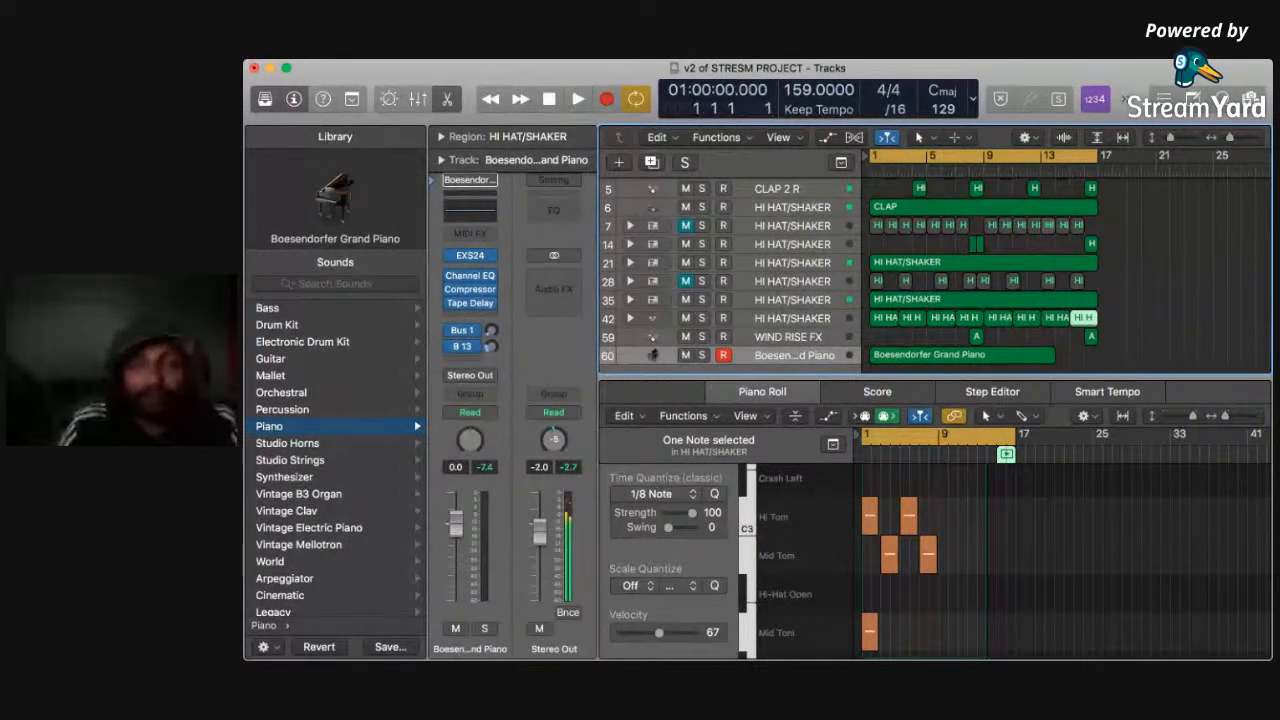
Join all eight HI HAT/SHAKER regions on track 42 into one region and stop playback.
drag(1105, 344, 870, 321)
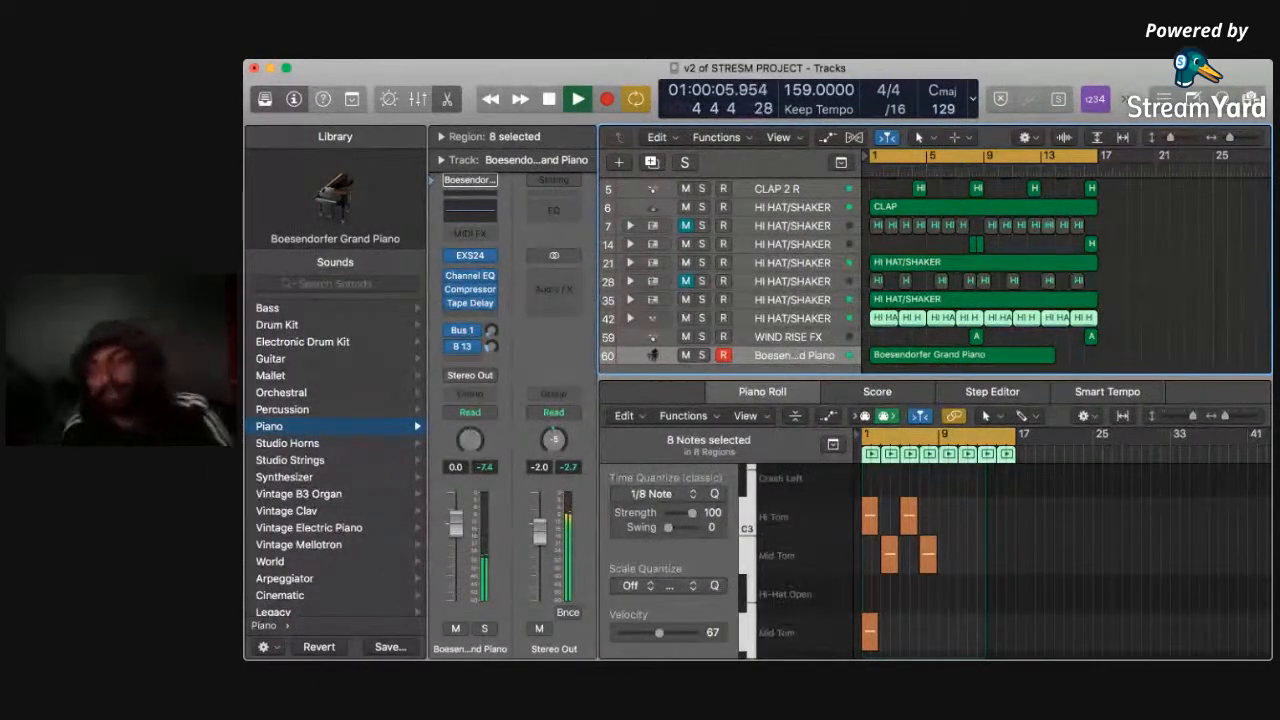
key(super+j)
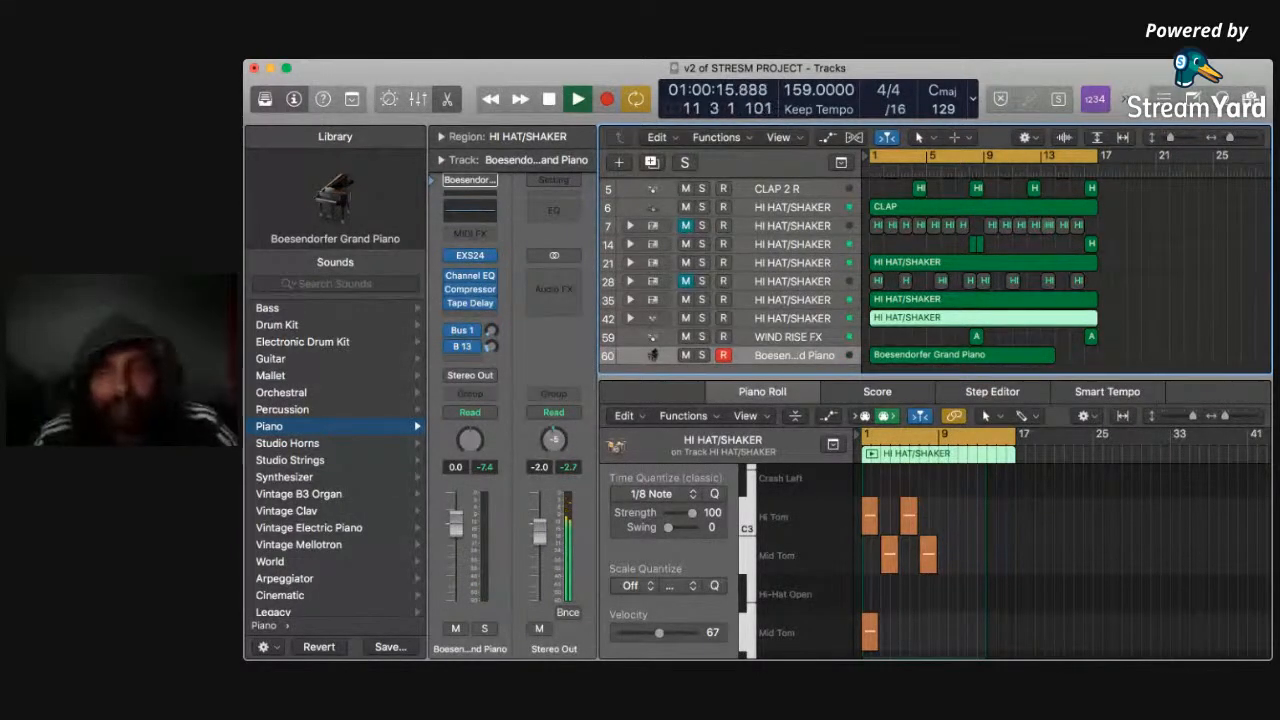
key(space)
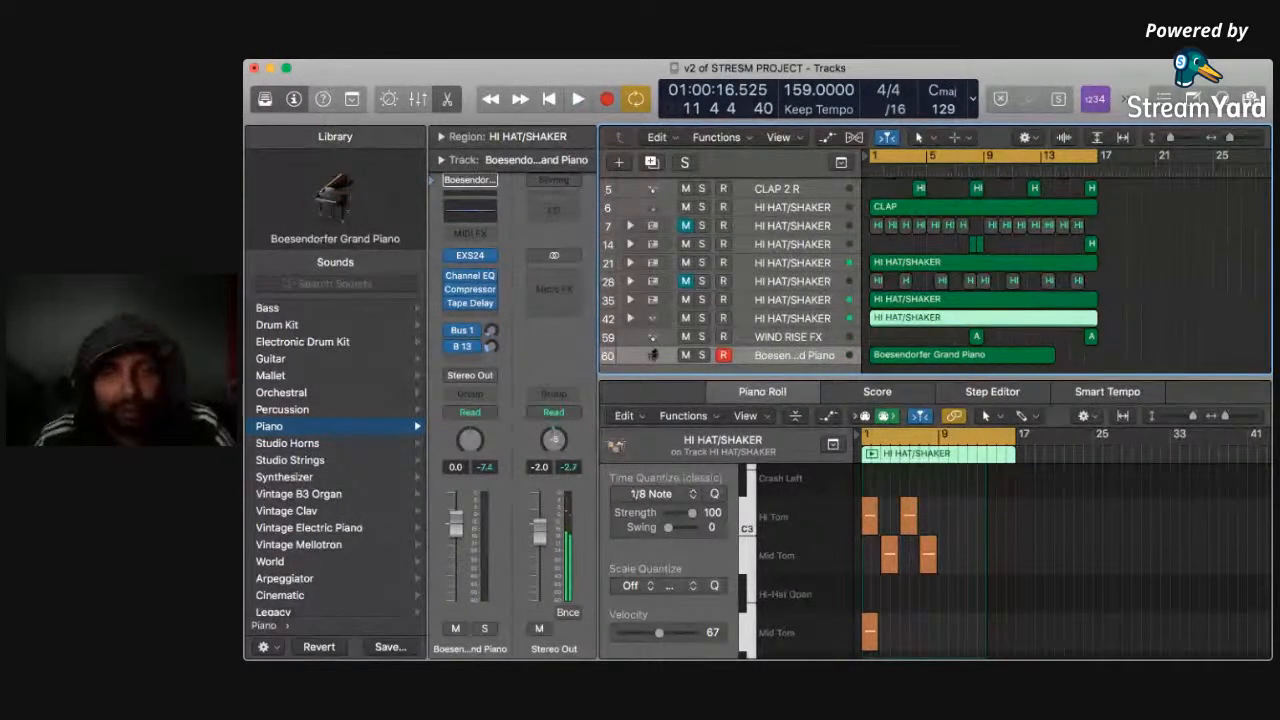
Close the Piano Roll and delete both regions on the WIND RISE FX track.
key(p)
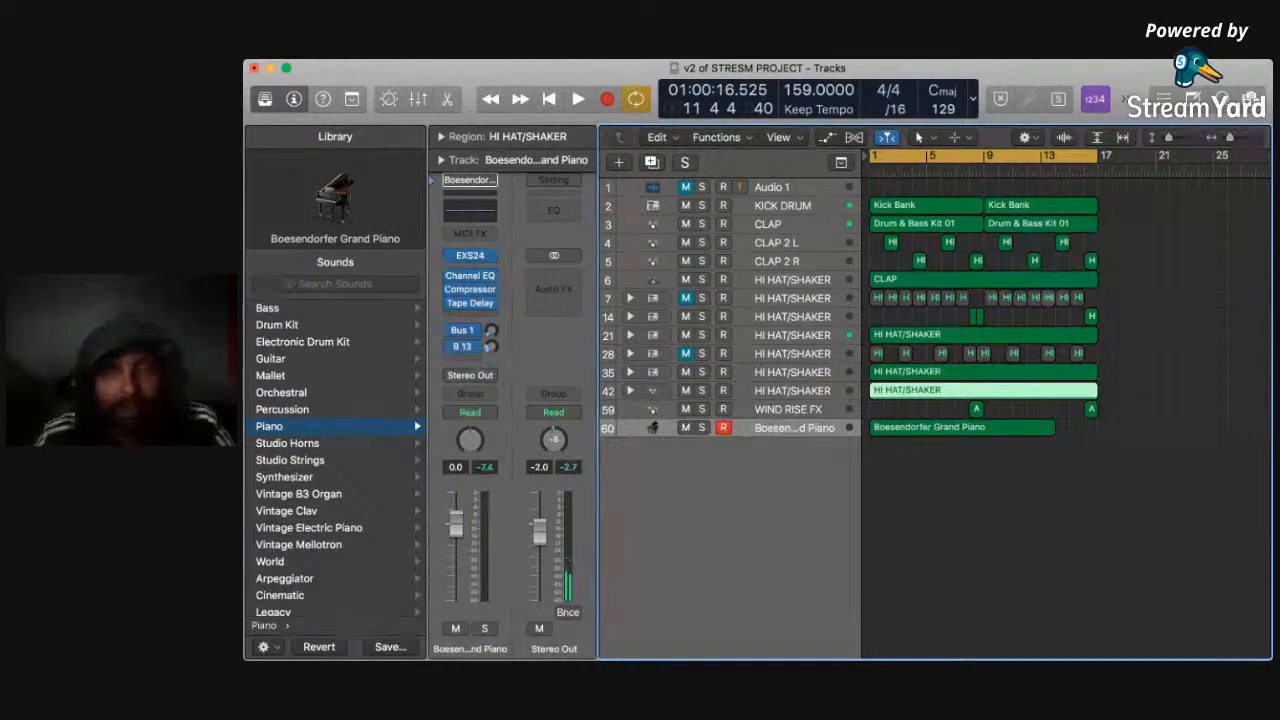
drag(1123, 403, 975, 416)
key(Delete)
Split the joined HI HAT/SHAKER region on track 42 at bar 9 and replace its second half with a repeat of the first.
double_click(970, 394)
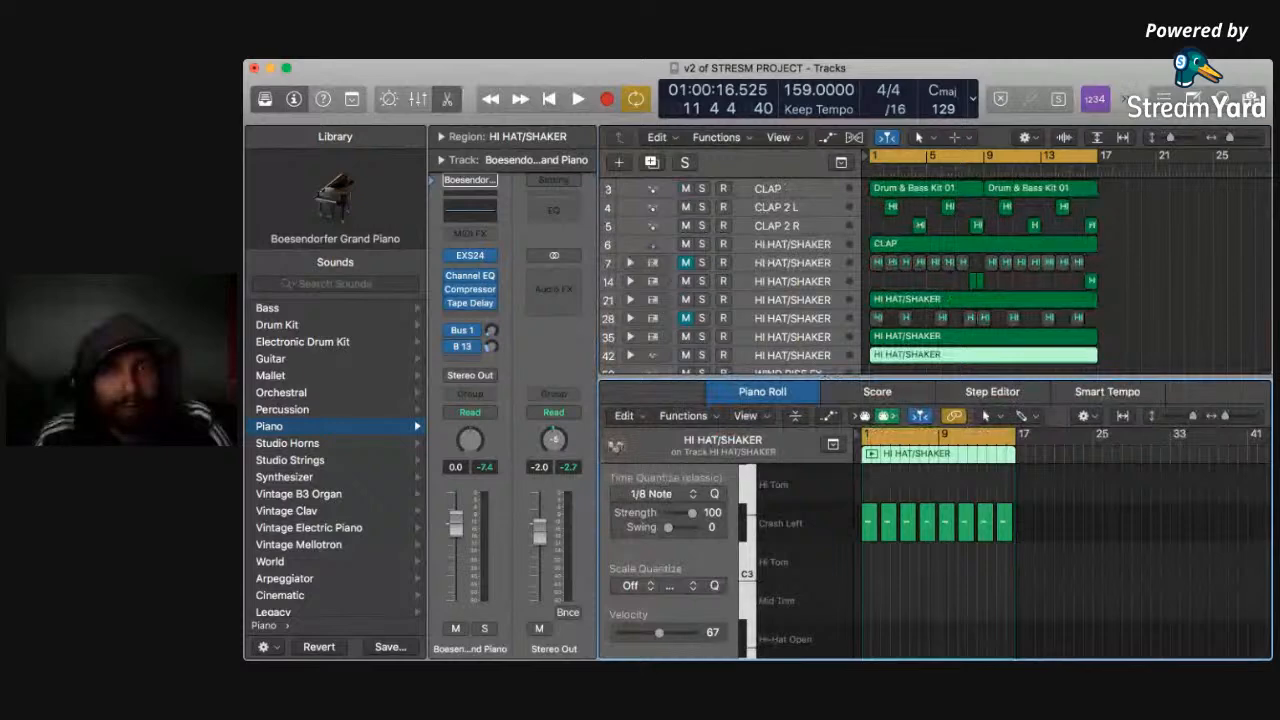
click(984, 171)
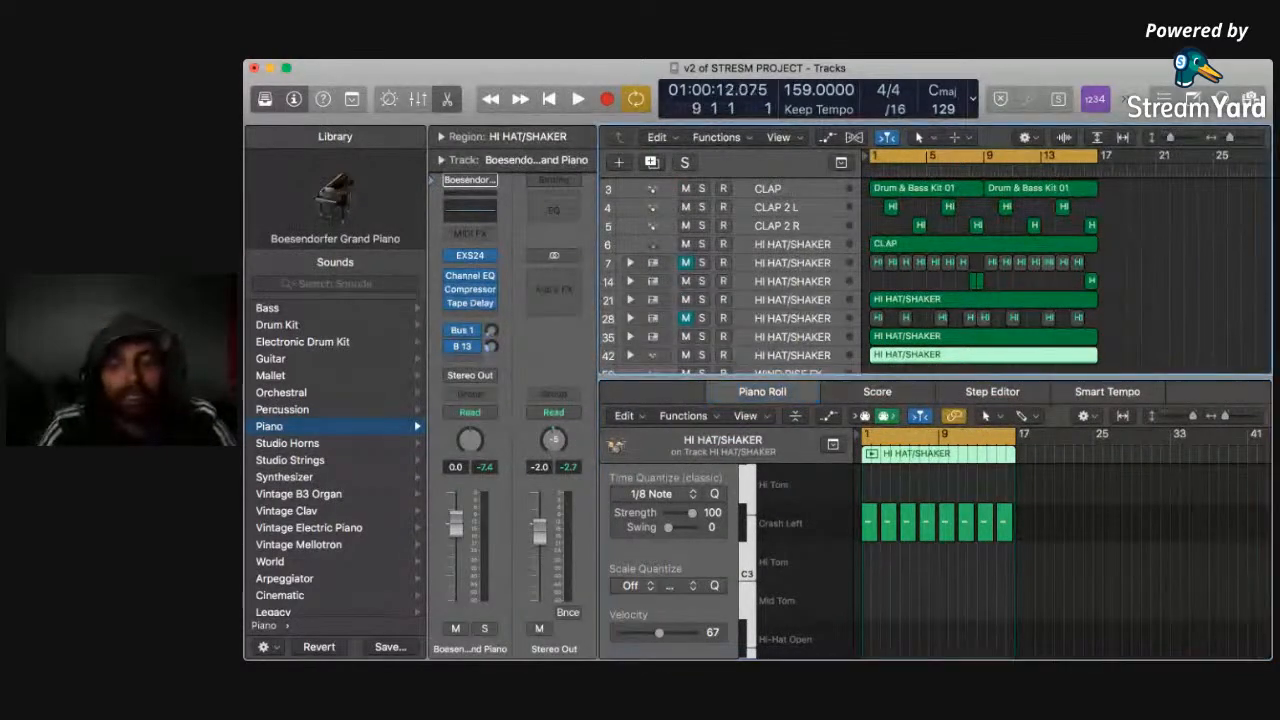
key(a)
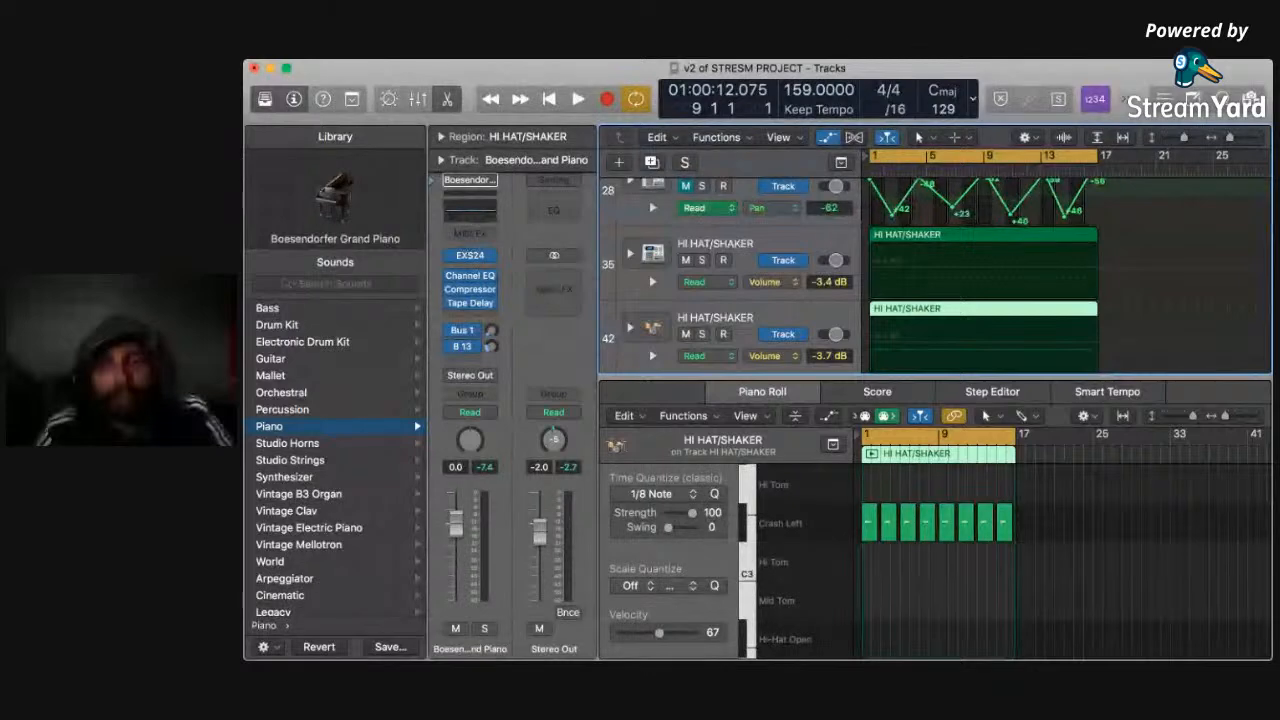
key(a)
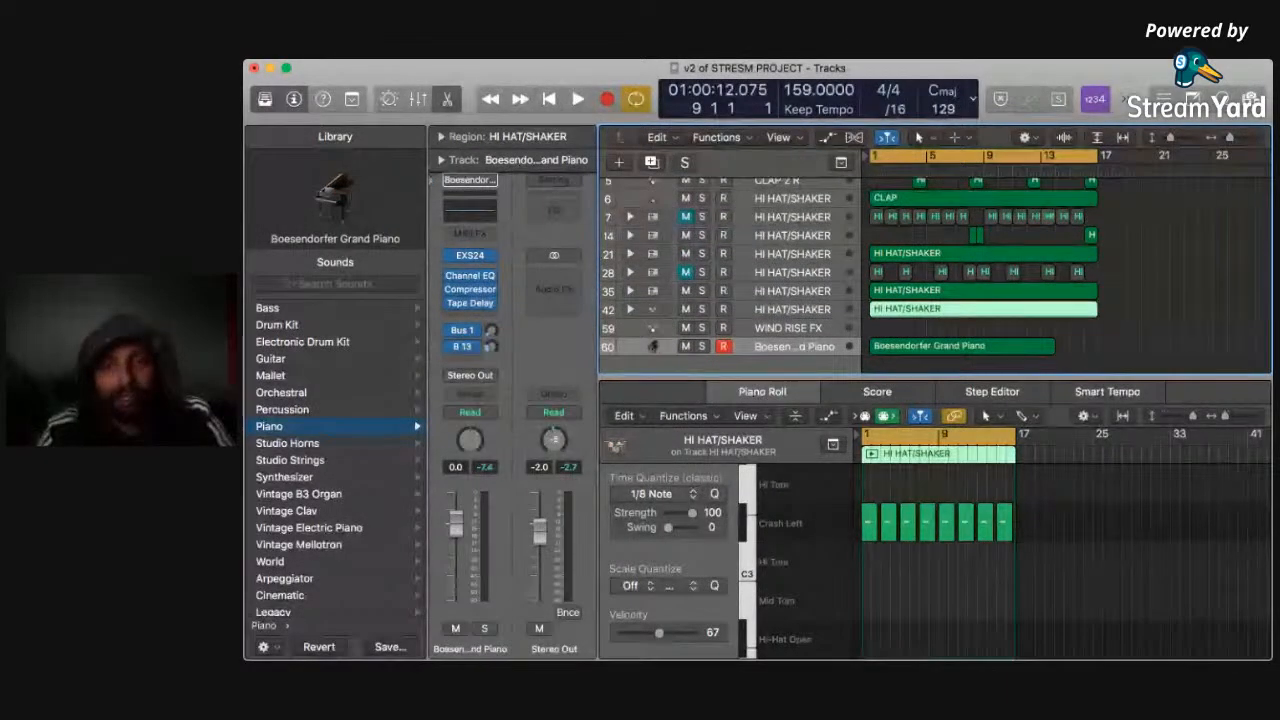
key(super+t)
key(Delete)
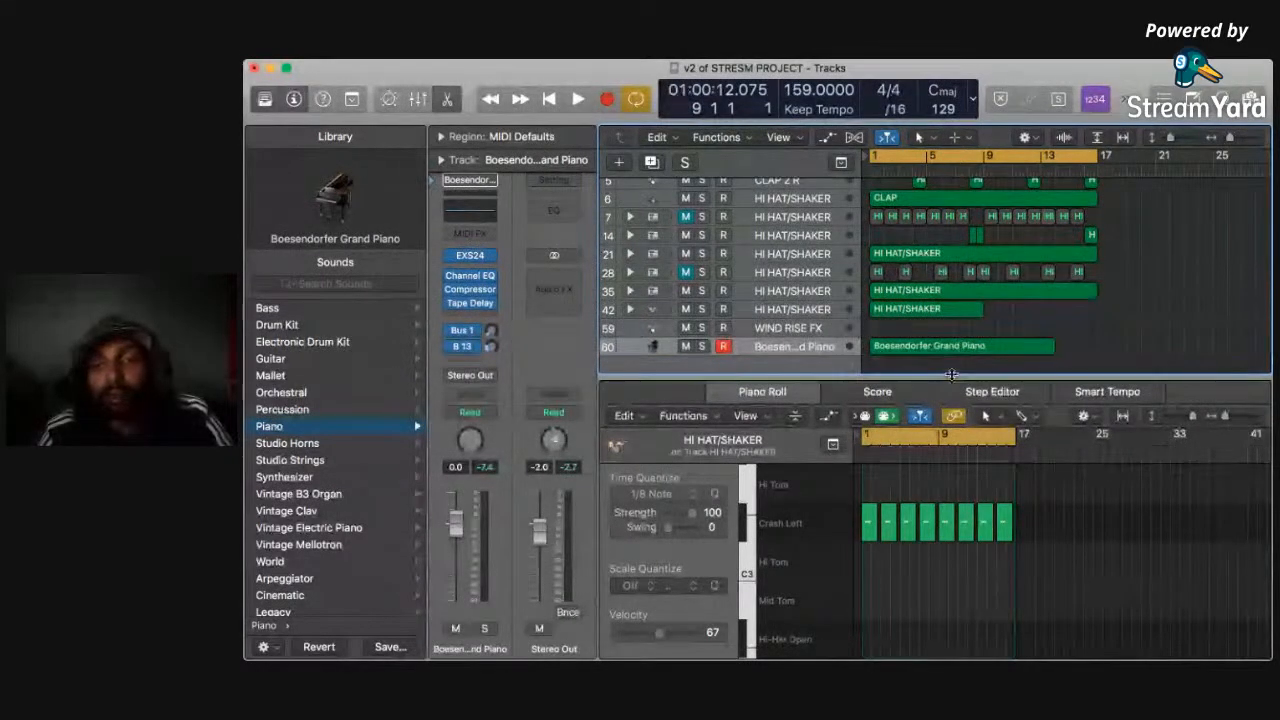
click(926, 310)
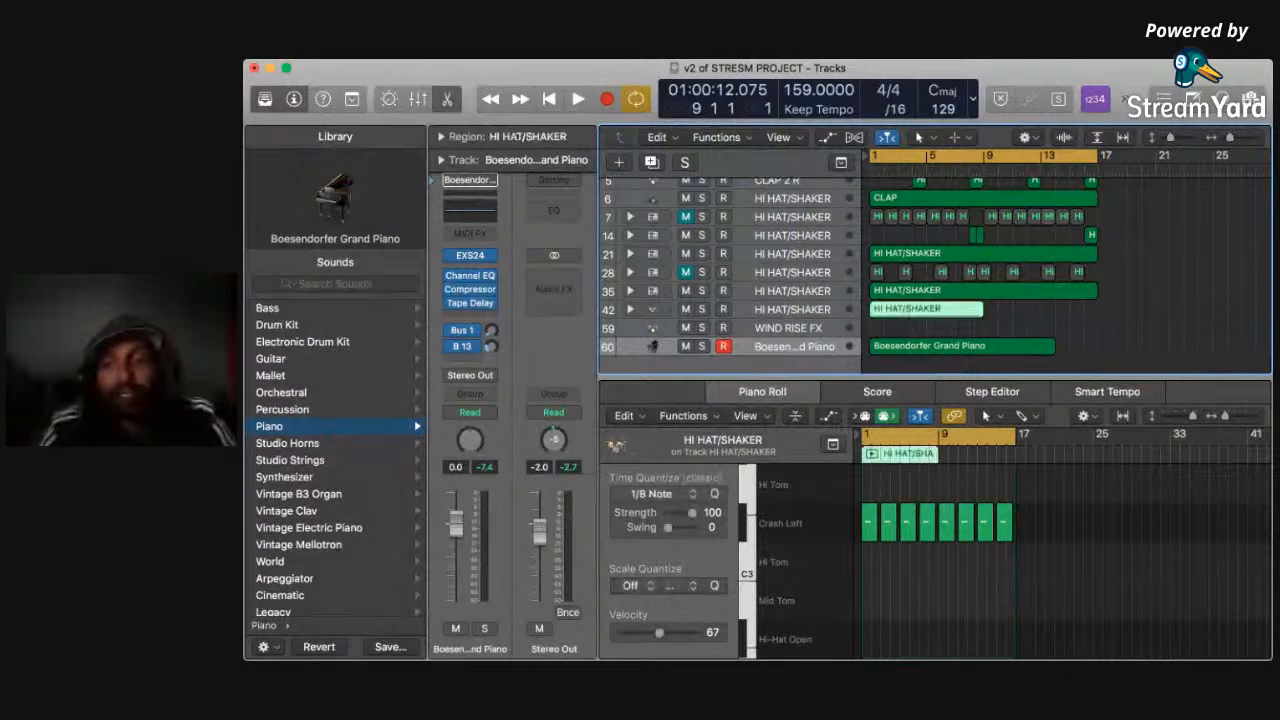
key(super+r)
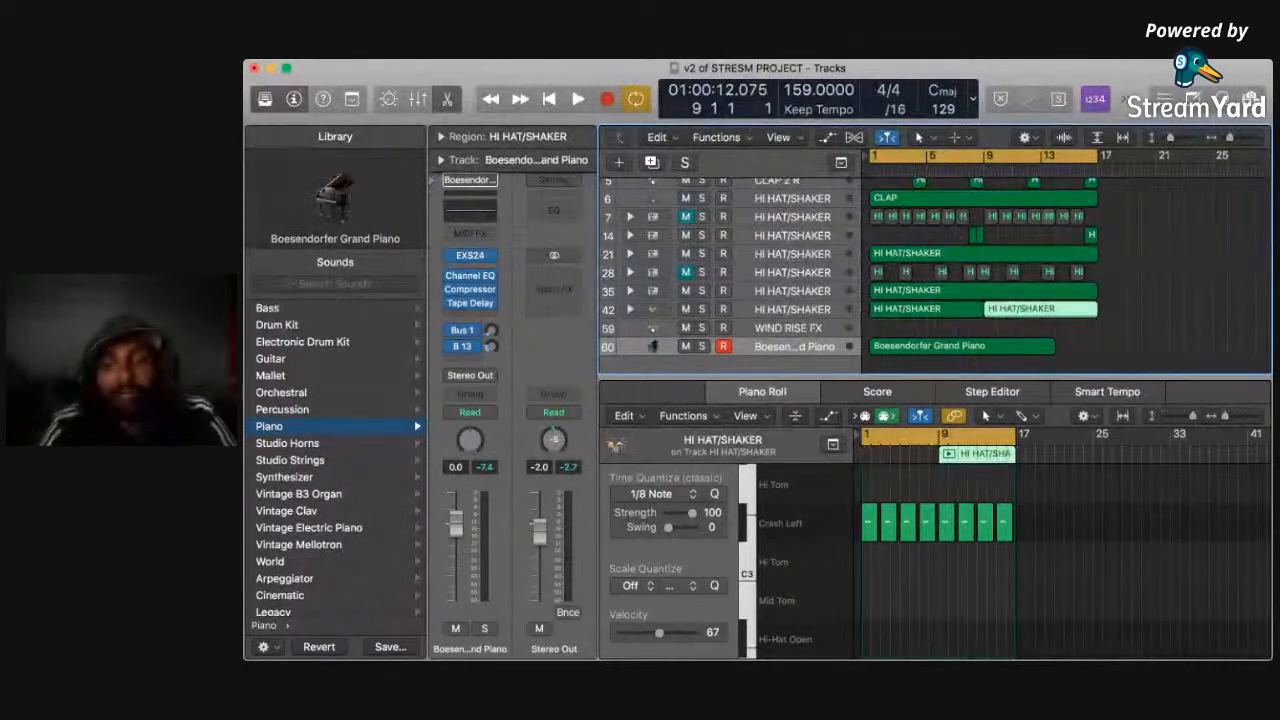
Trim the Boesendorfer Grand Piano region to end at bar 9 and repeat it once to fill the loop.
click(960, 346)
key(super+t)
key(Delete)
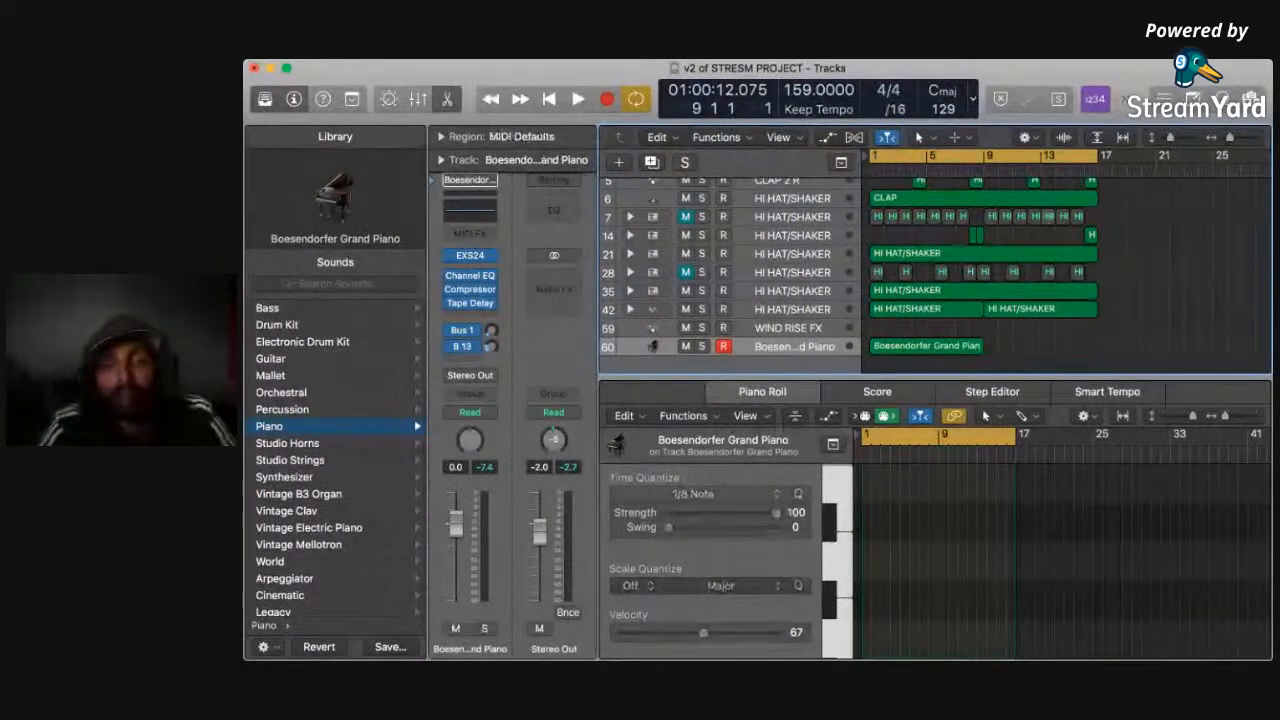
click(926, 346)
key(super+r)
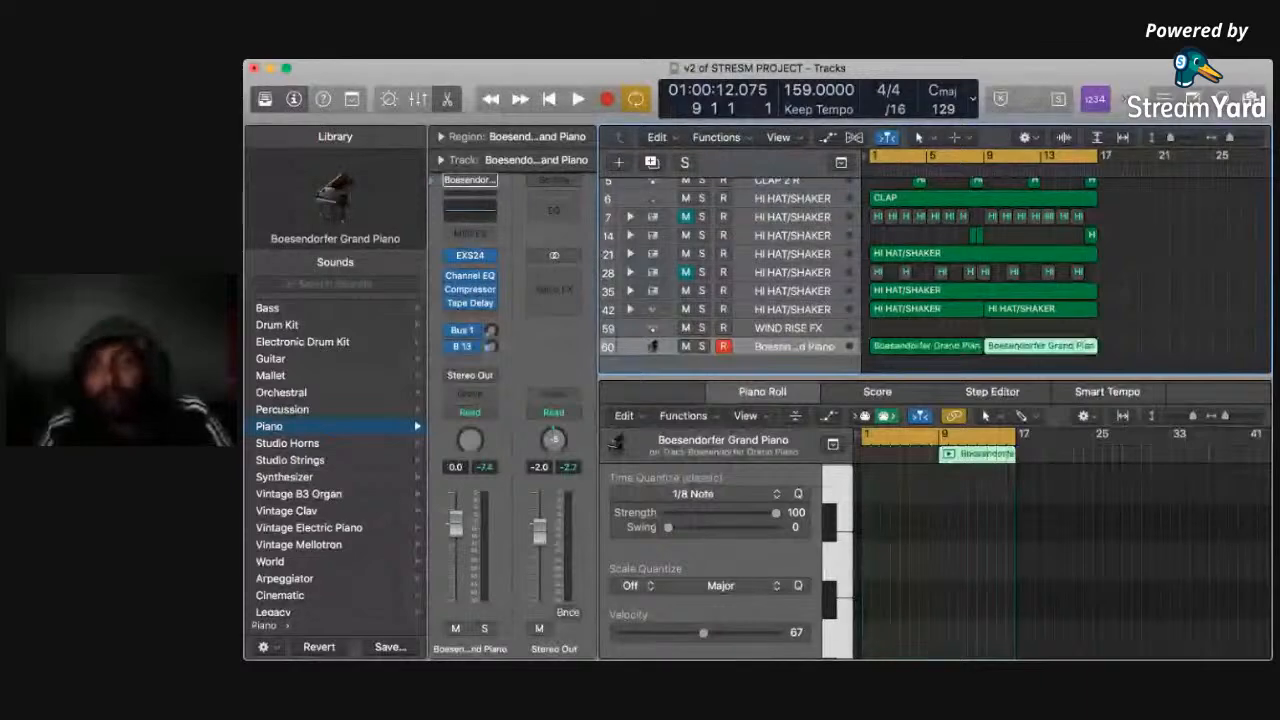
With the loop playing from the start, turn off the count-in and unmute HI HAT/SHAKER track 28.
key(Return)
key(space)
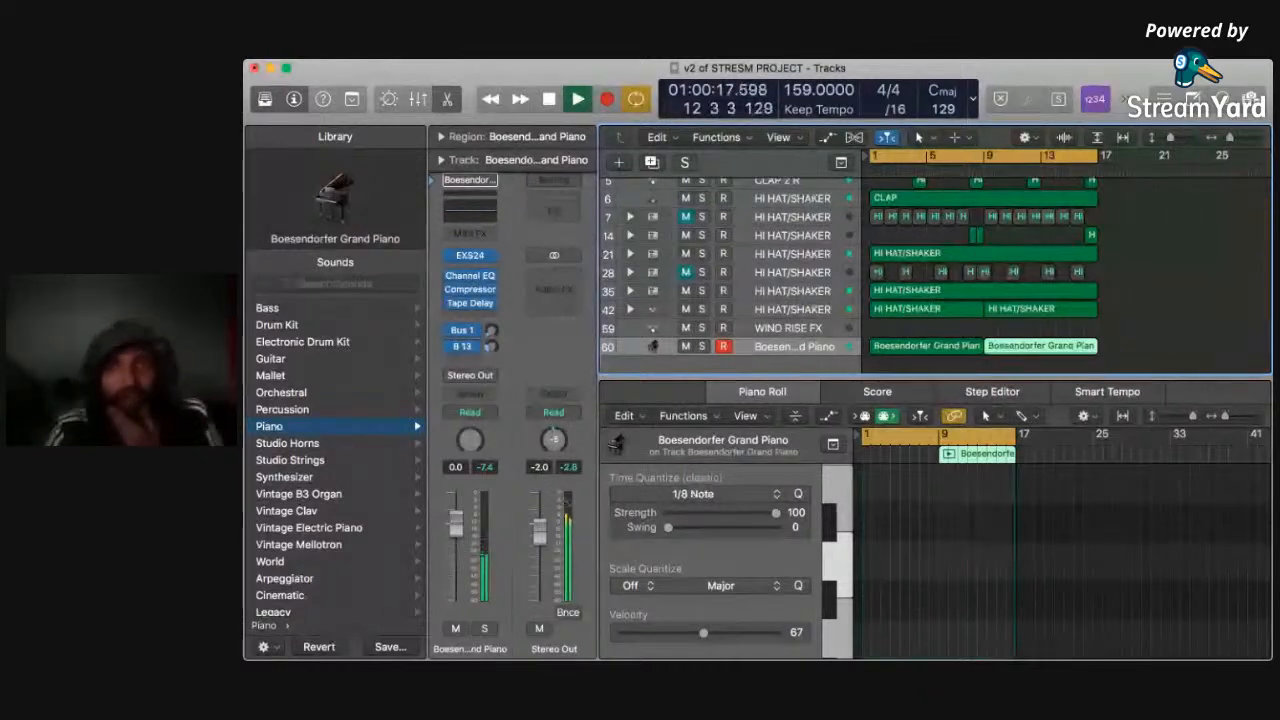
click(1100, 101)
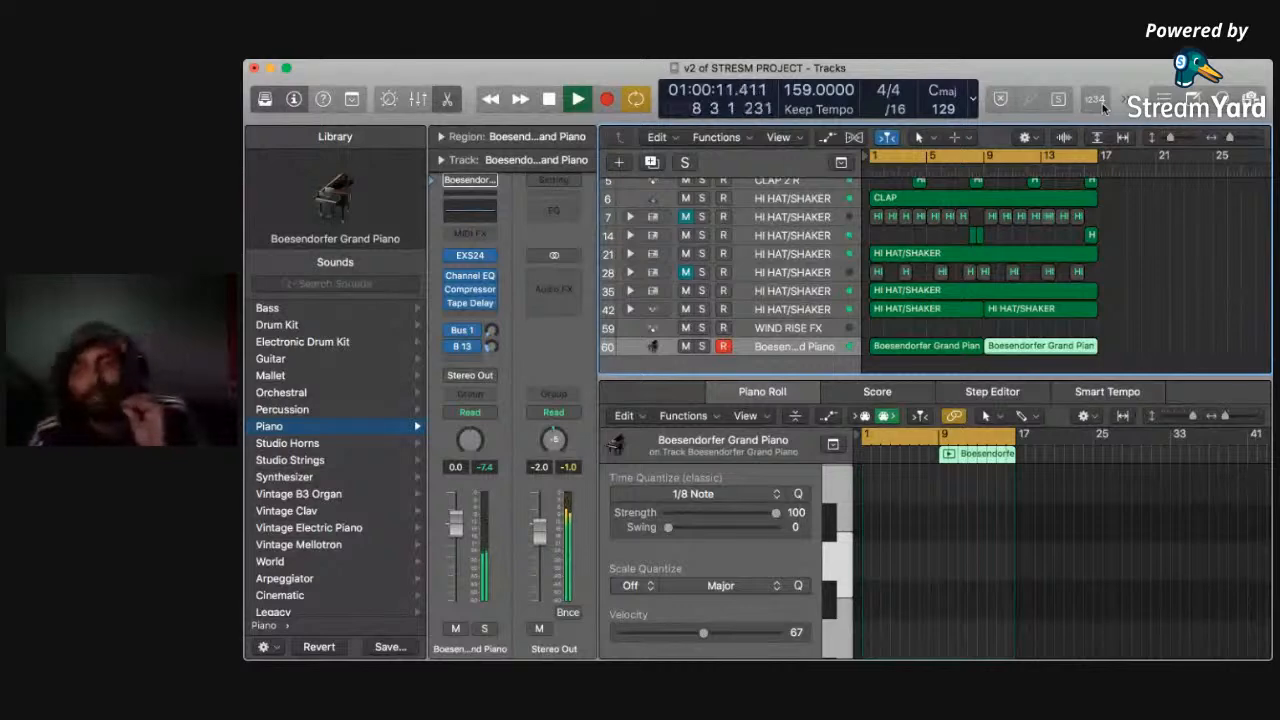
click(686, 274)
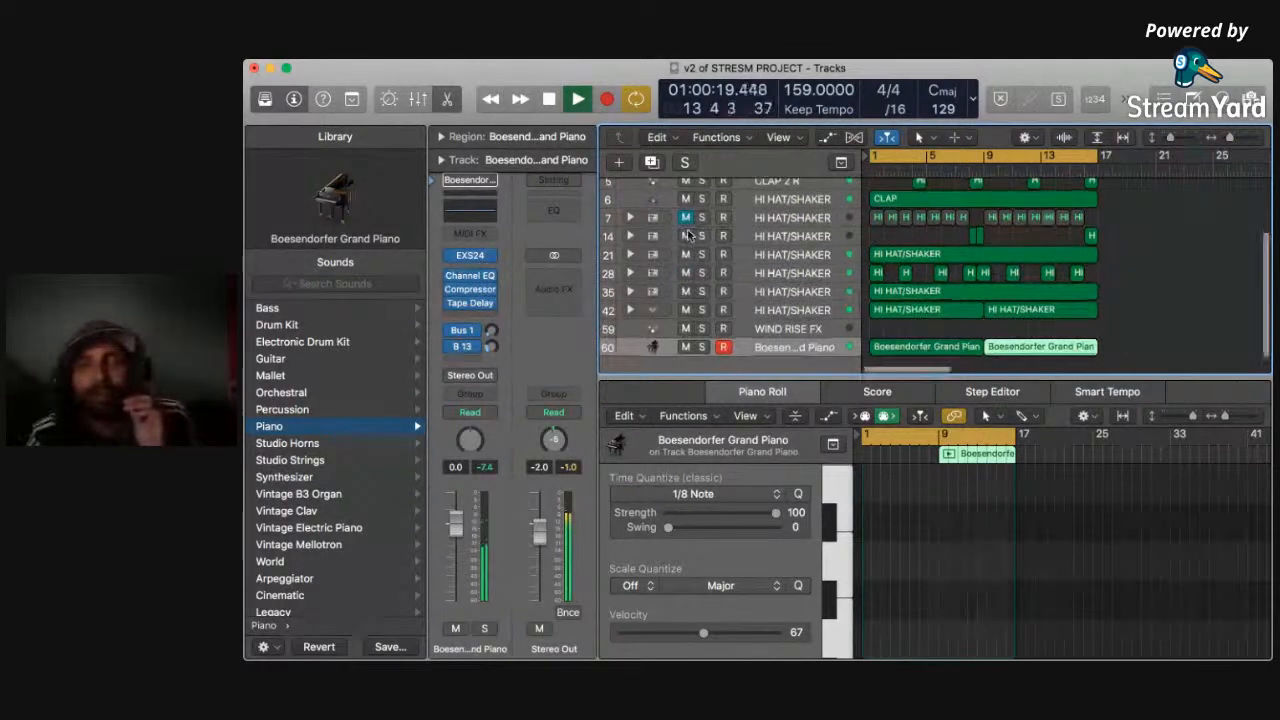
Audition the loop while toggling the mutes of the KICK DRUM track and HI HAT/SHAKER track 7.
scroll(687, 229, up, 3)
click(687, 187)
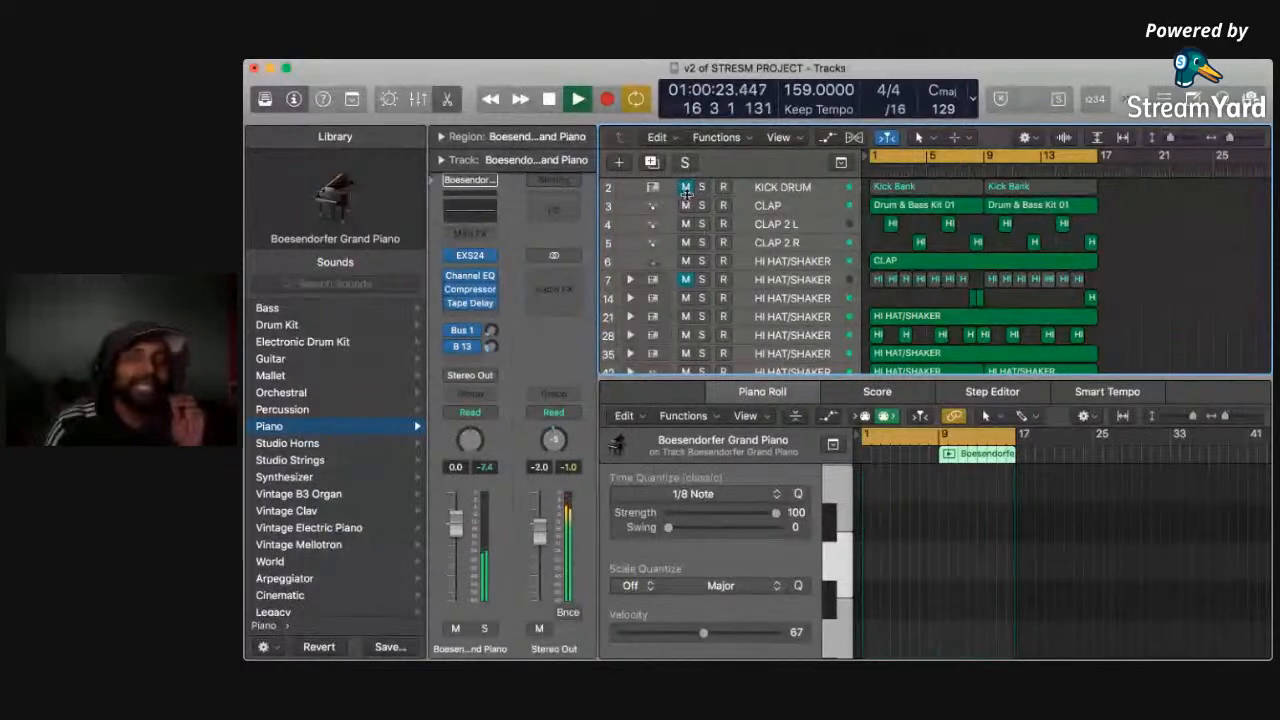
click(686, 187)
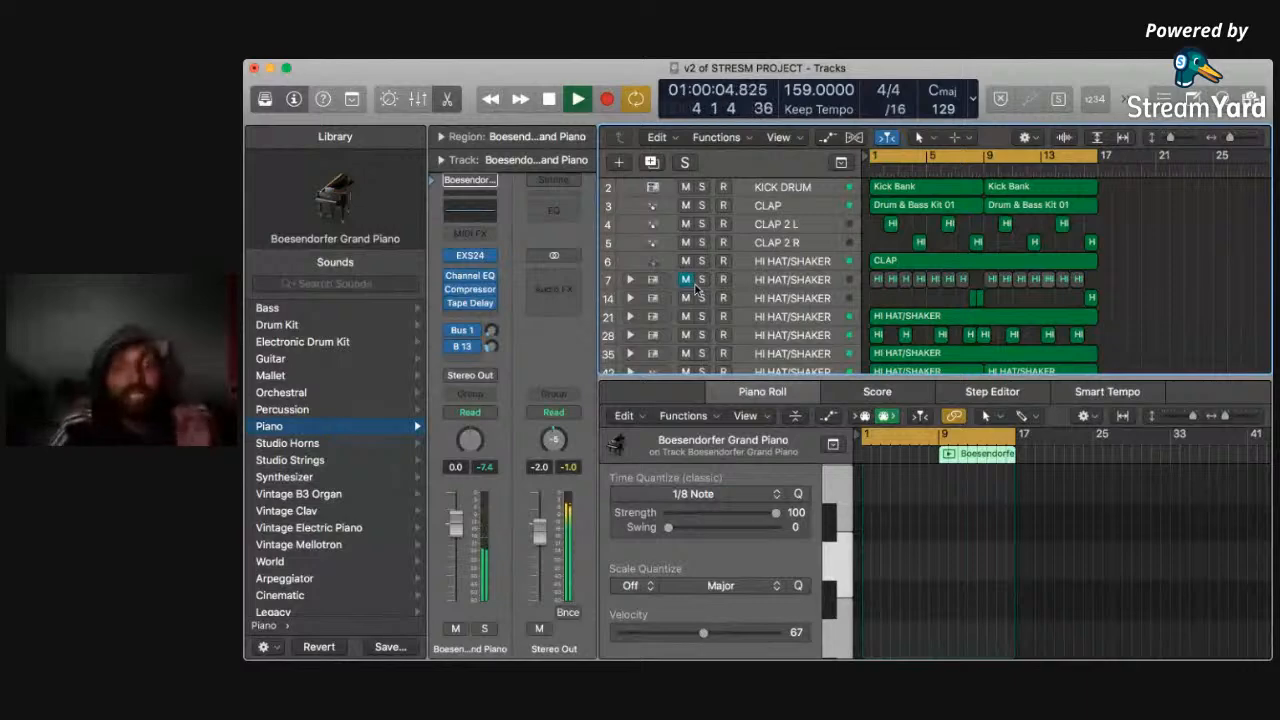
click(685, 280)
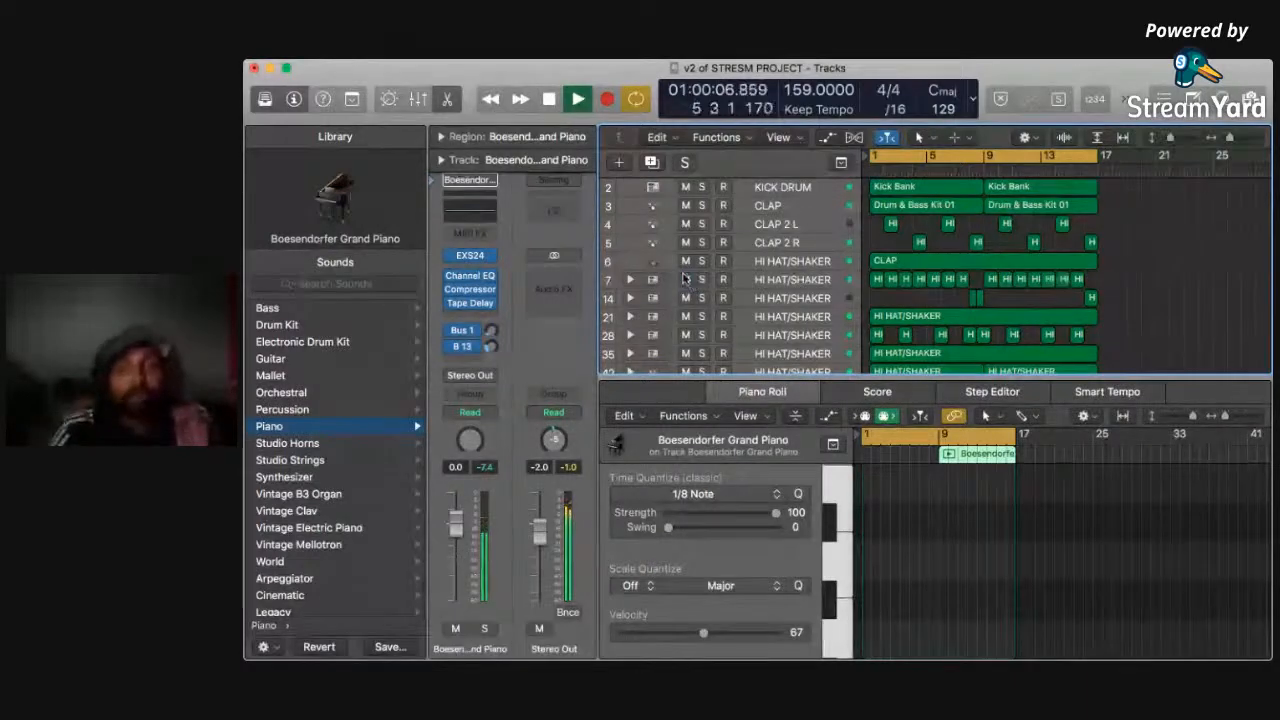
click(685, 280)
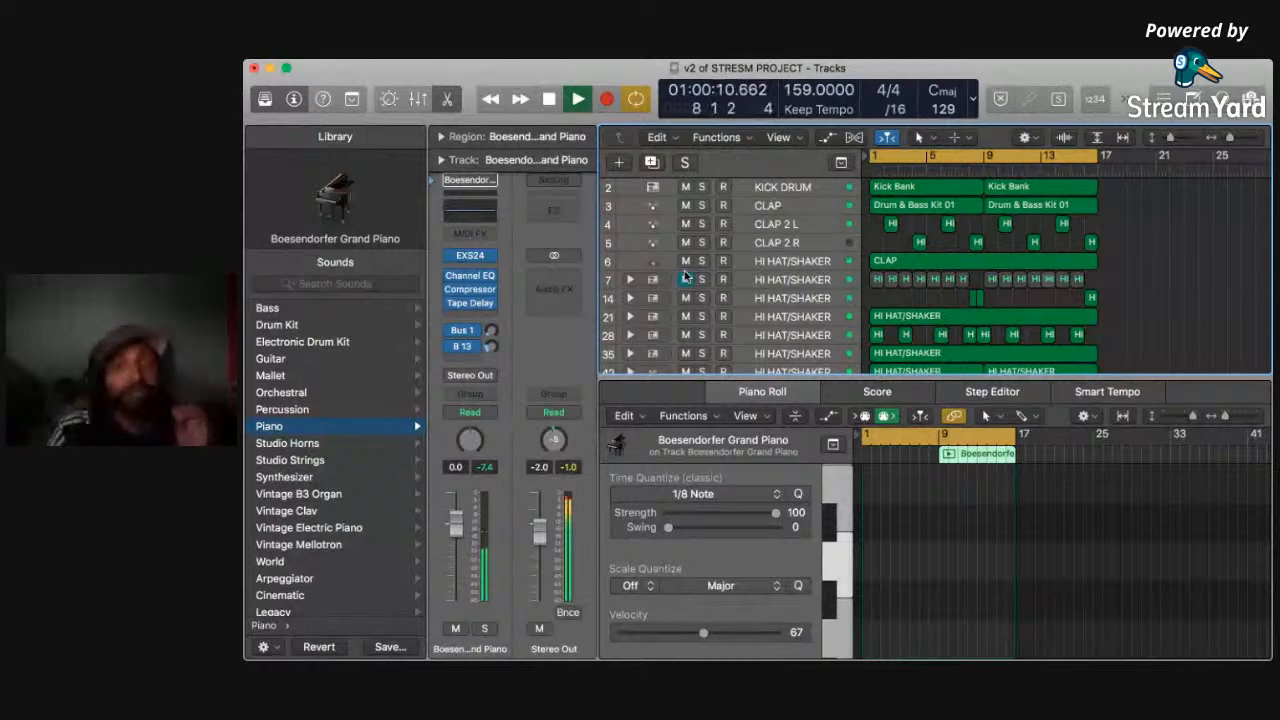
click(685, 190)
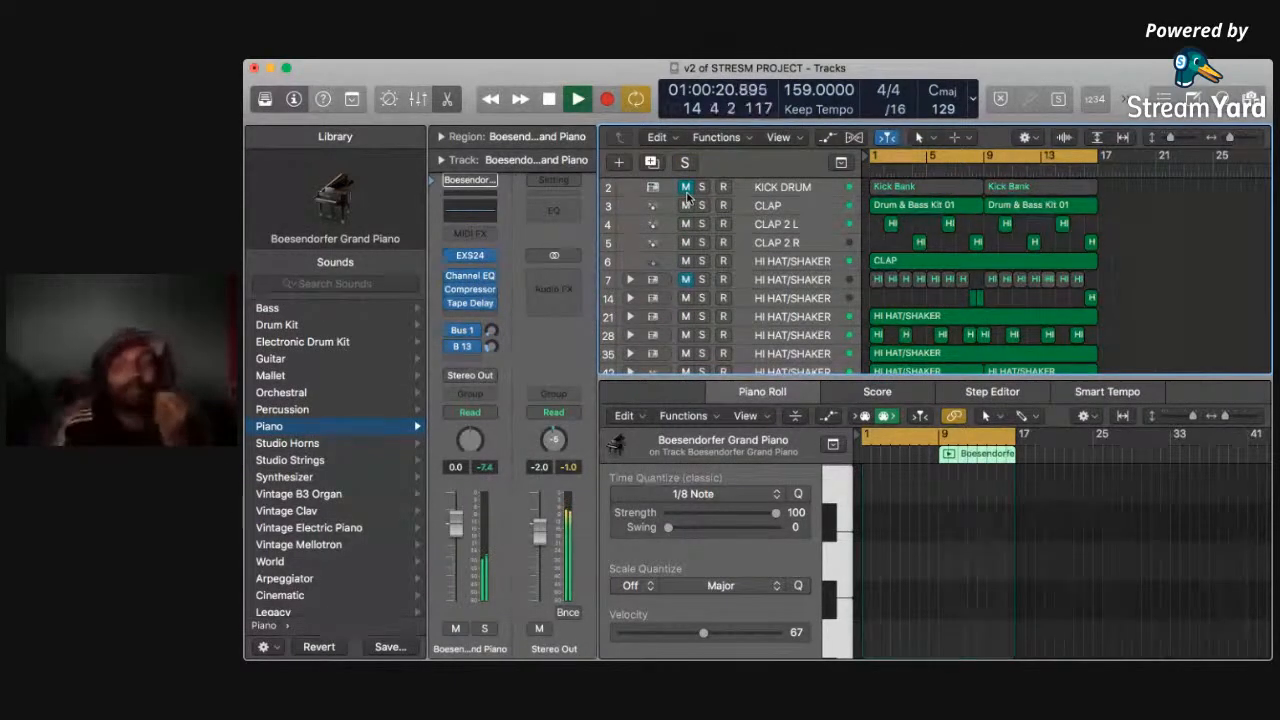
click(686, 190)
click(686, 280)
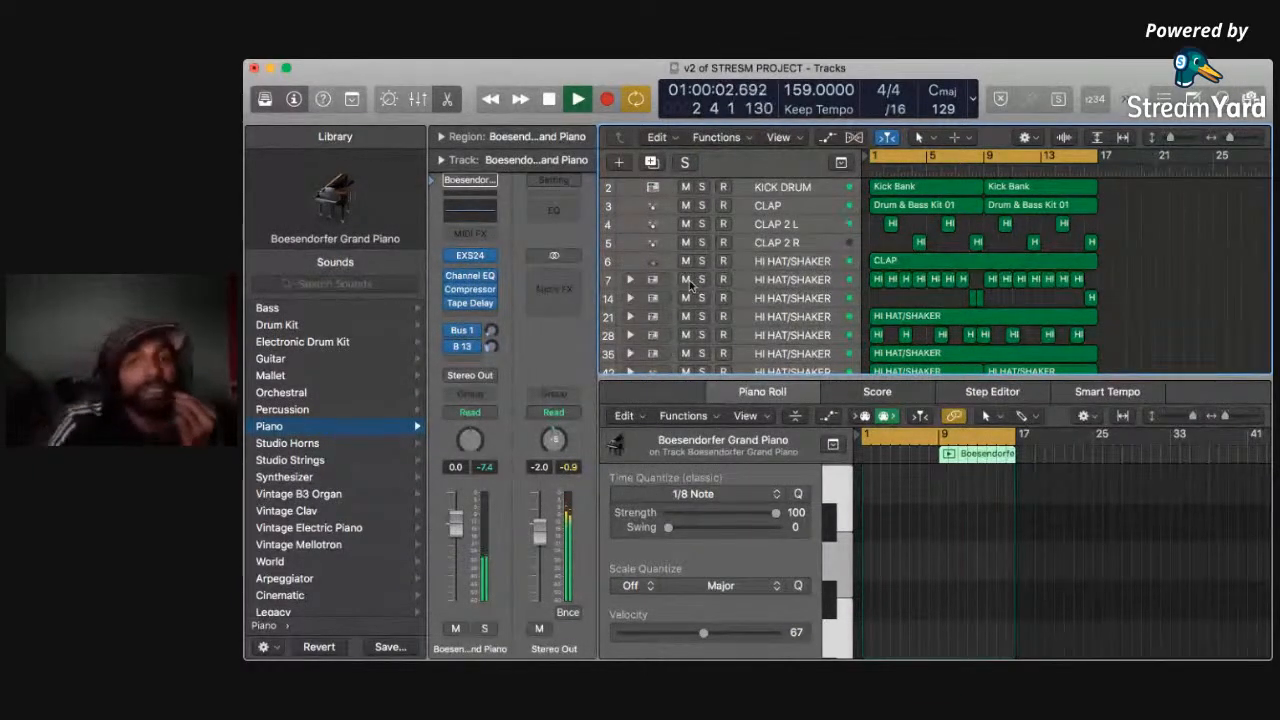
click(686, 280)
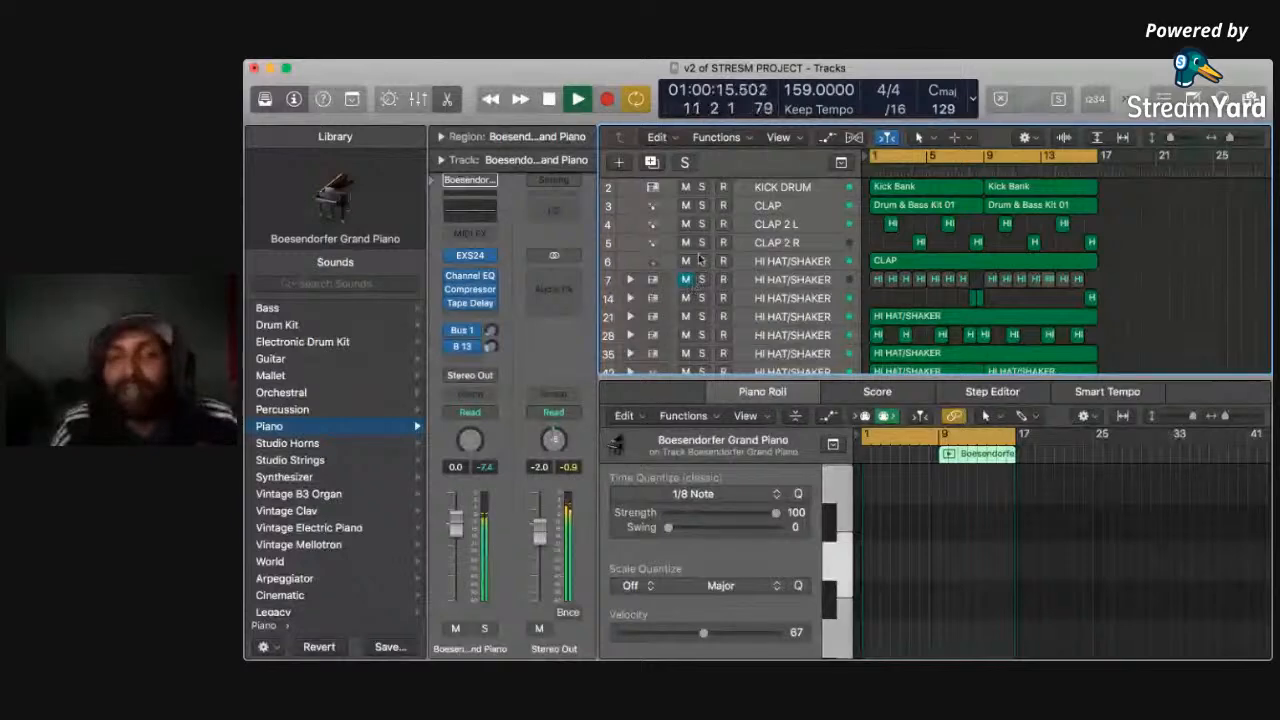
click(685, 188)
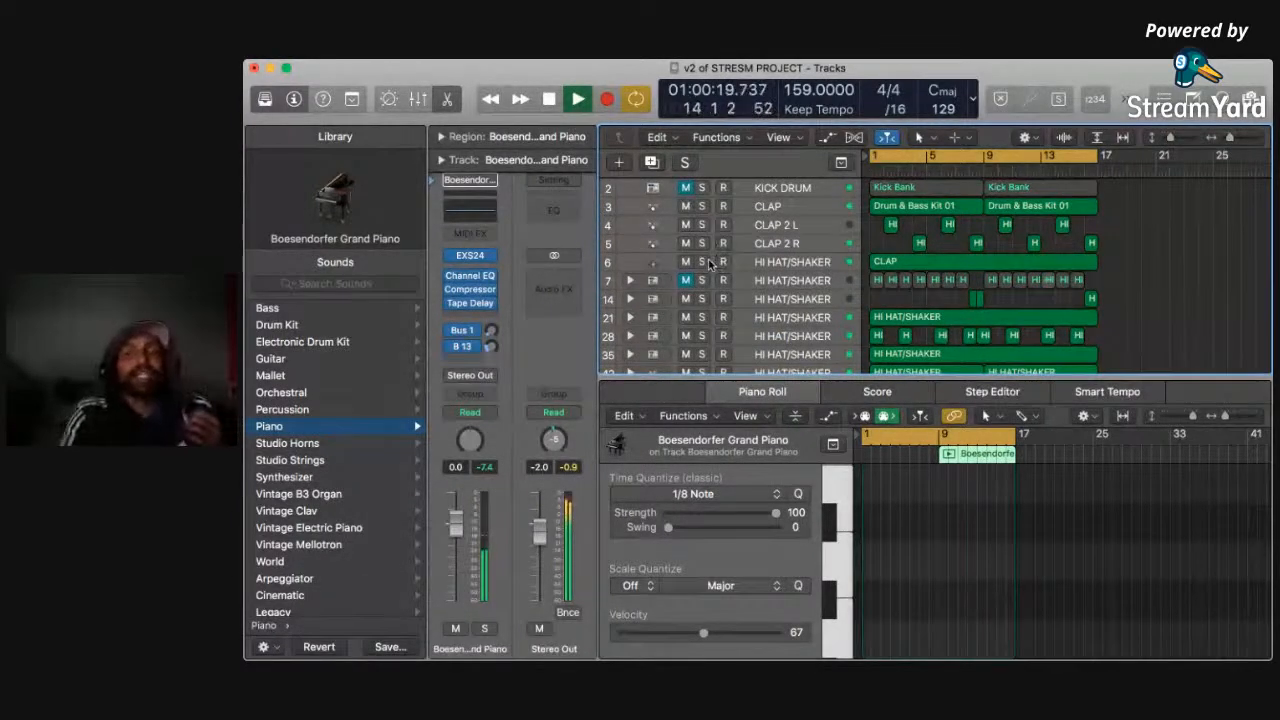
click(687, 189)
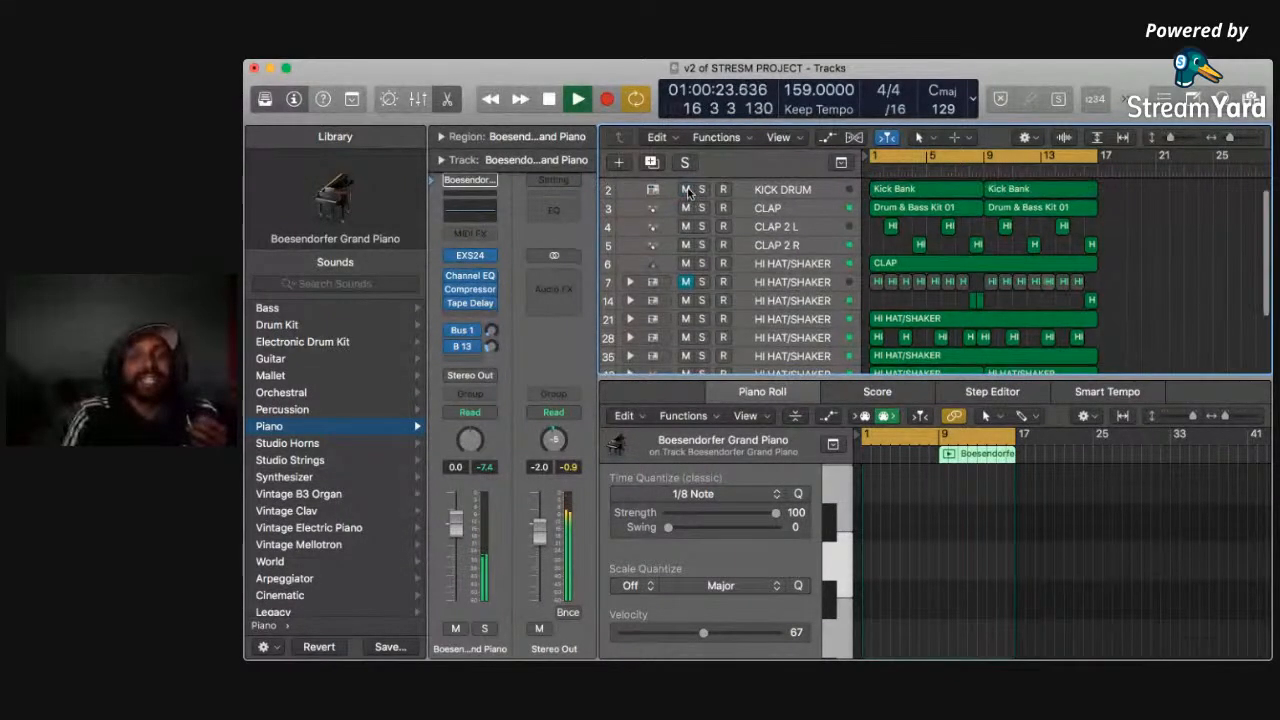
Unmute HI HAT/SHAKER track 7 and mute the KICK DRUM and CLAP tracks while the loop plays.
click(686, 282)
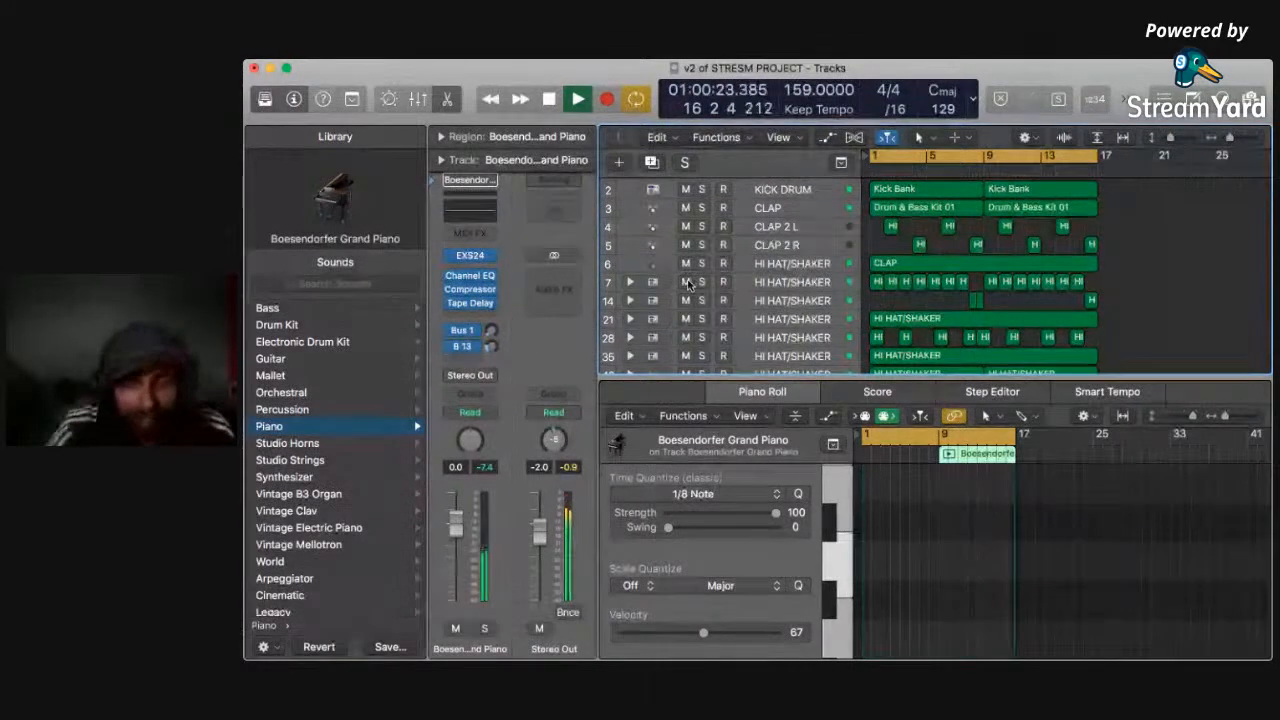
scroll(688, 285, down, 3)
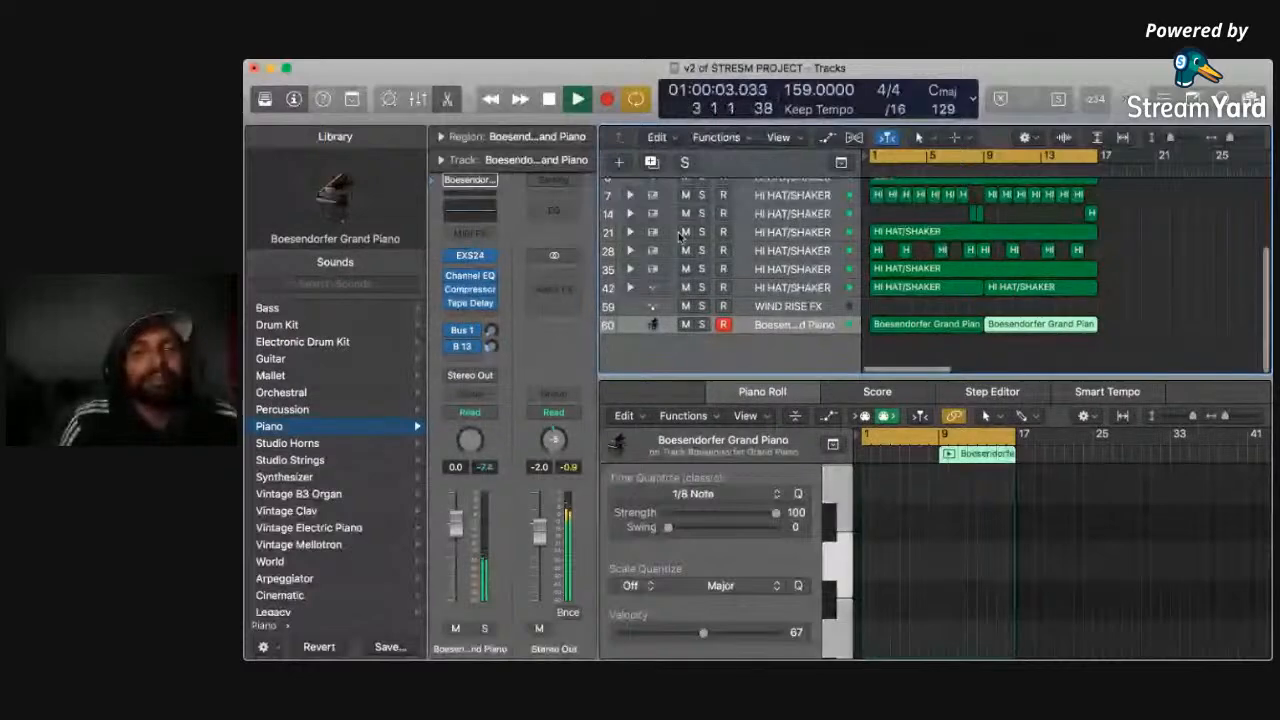
scroll(682, 225, up, 3)
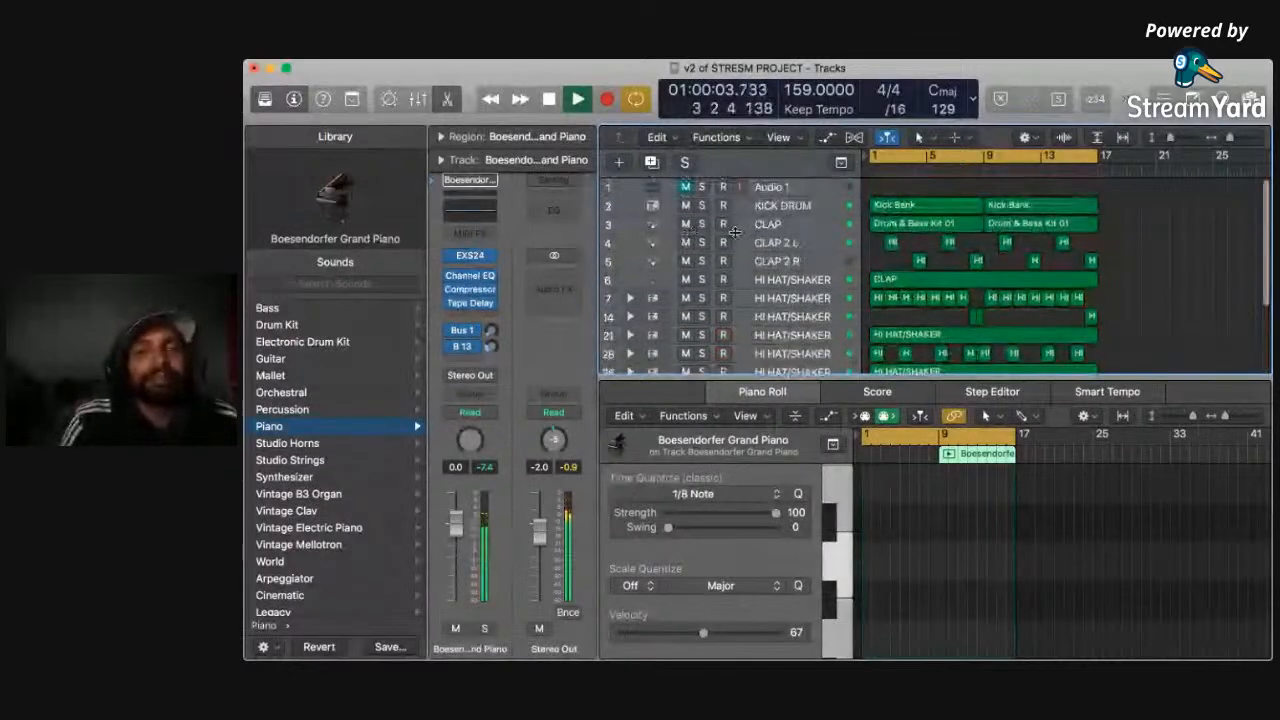
click(686, 206)
click(686, 224)
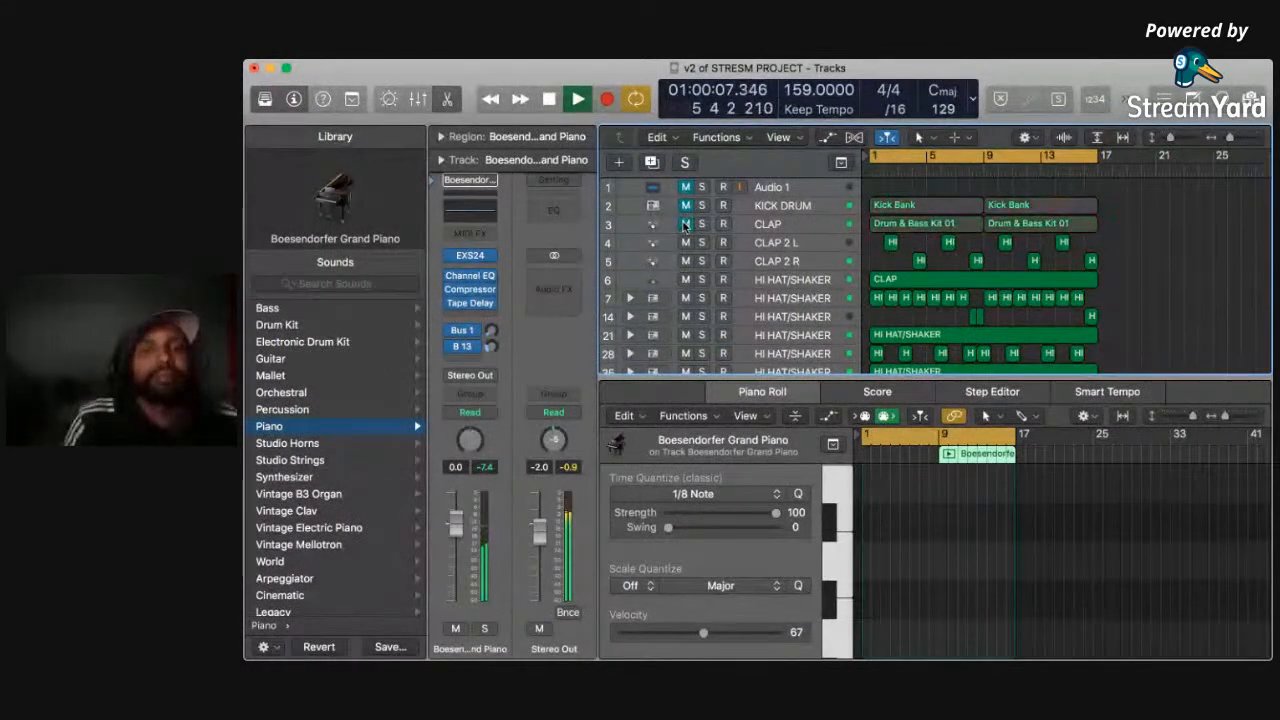
Mute the CLAP 2 L and CLAP 2 R tracks during the loop and stop playback.
click(686, 261)
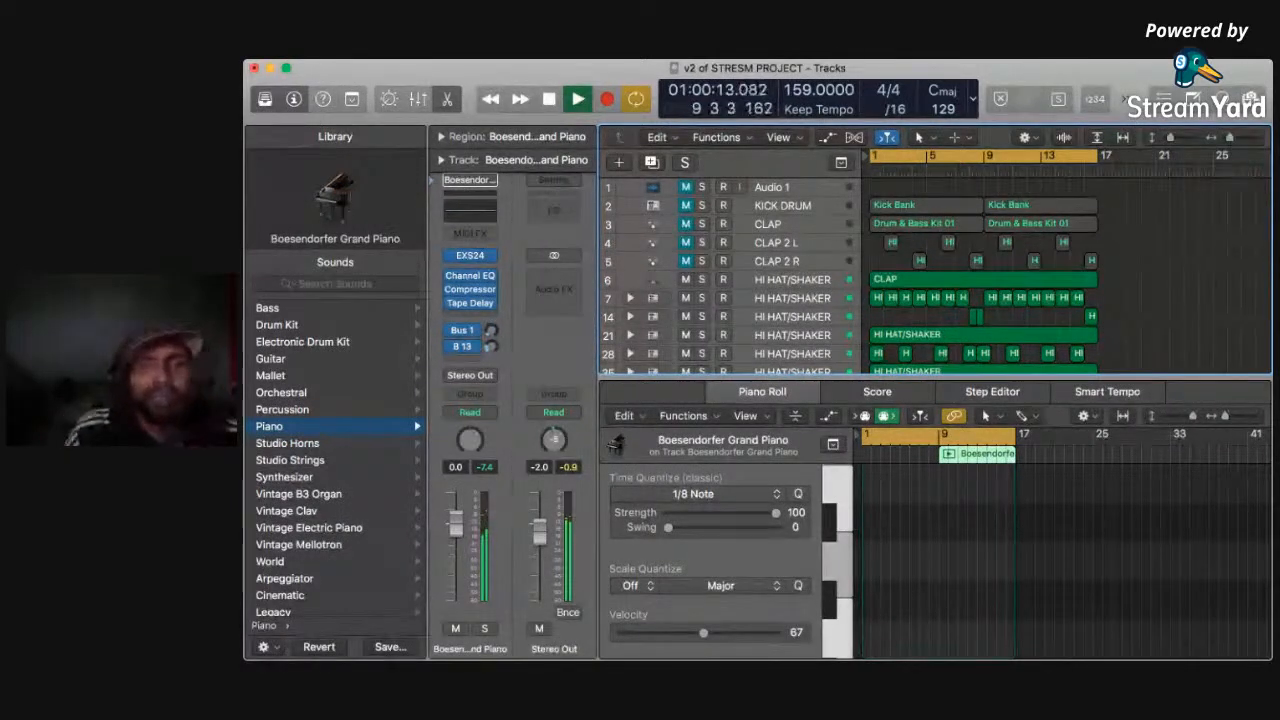
key(space)
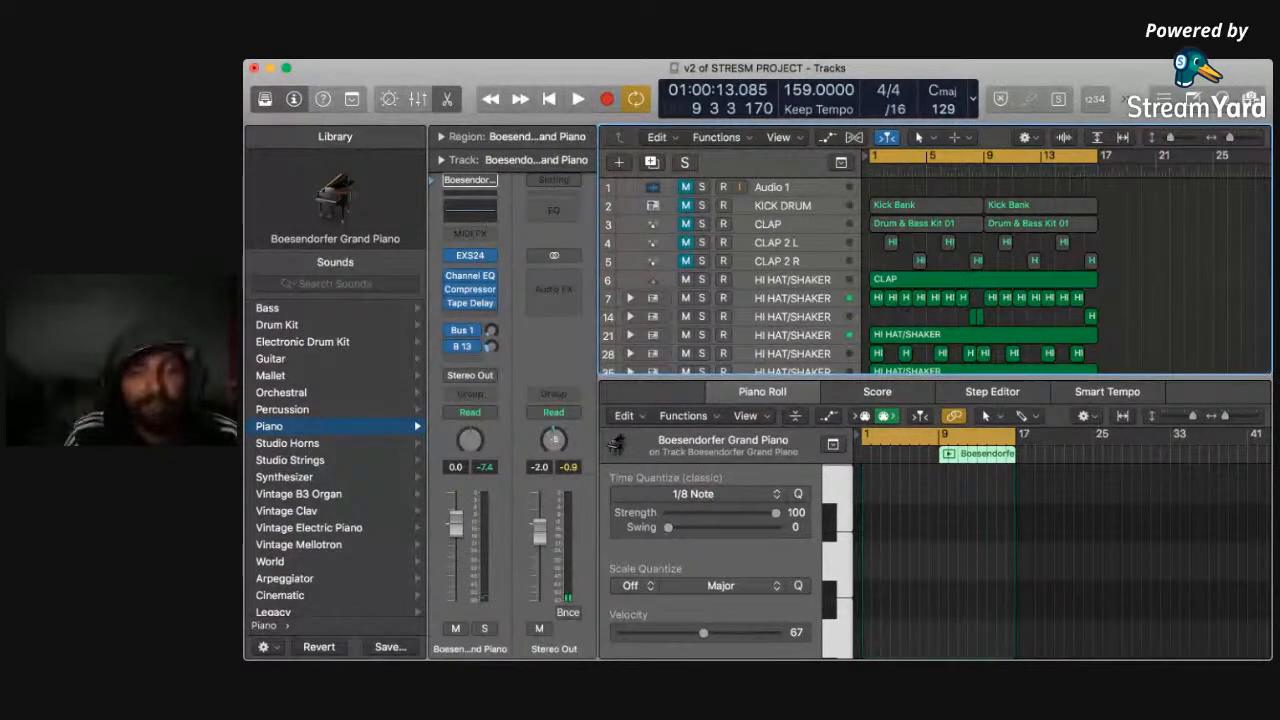
key(super+Tab)
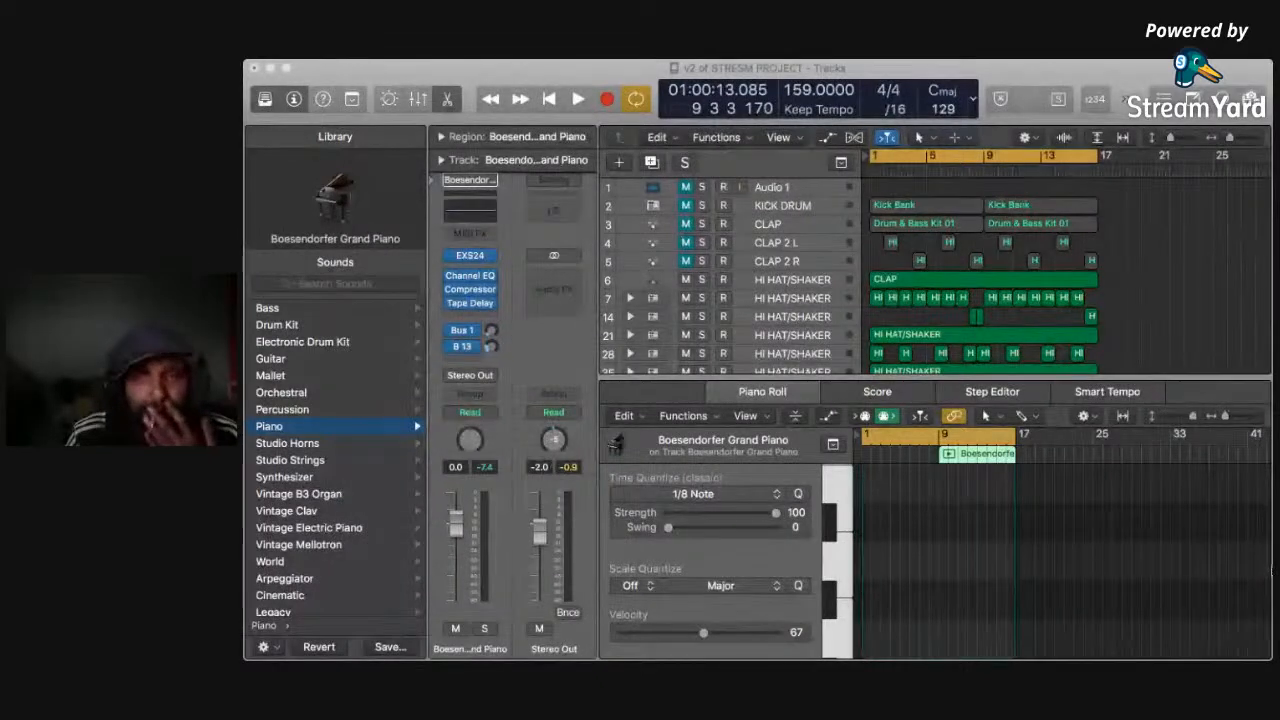
key(super+Tab)
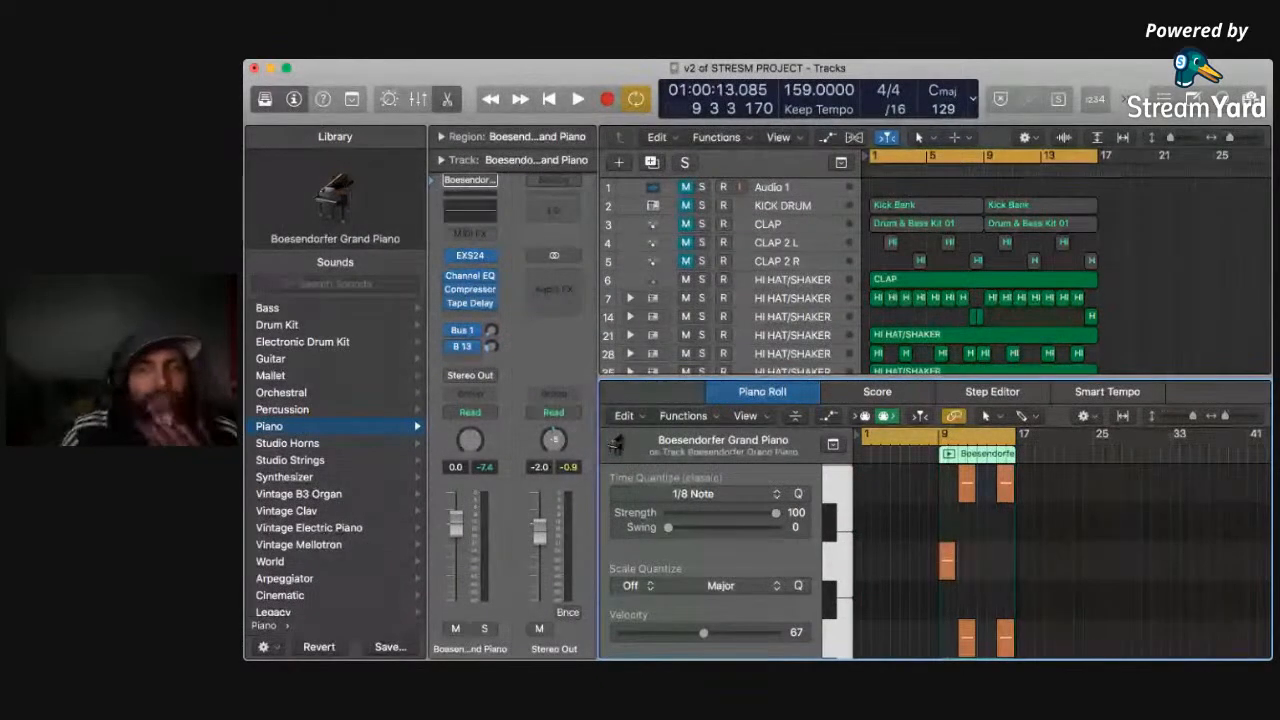
Restart the loop and unmute the KICK DRUM, CLAP, CLAP 2 L and CLAP 2 R tracks while it plays.
key(space)
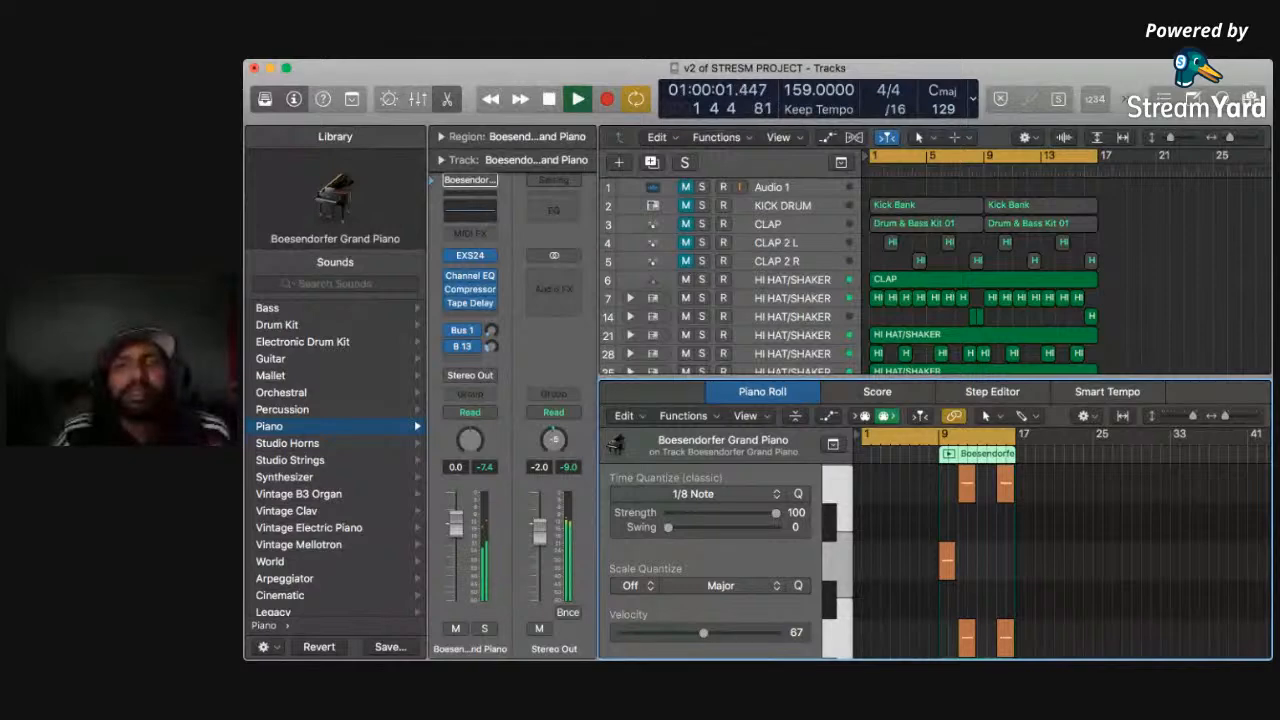
scroll(980, 275, down, 5)
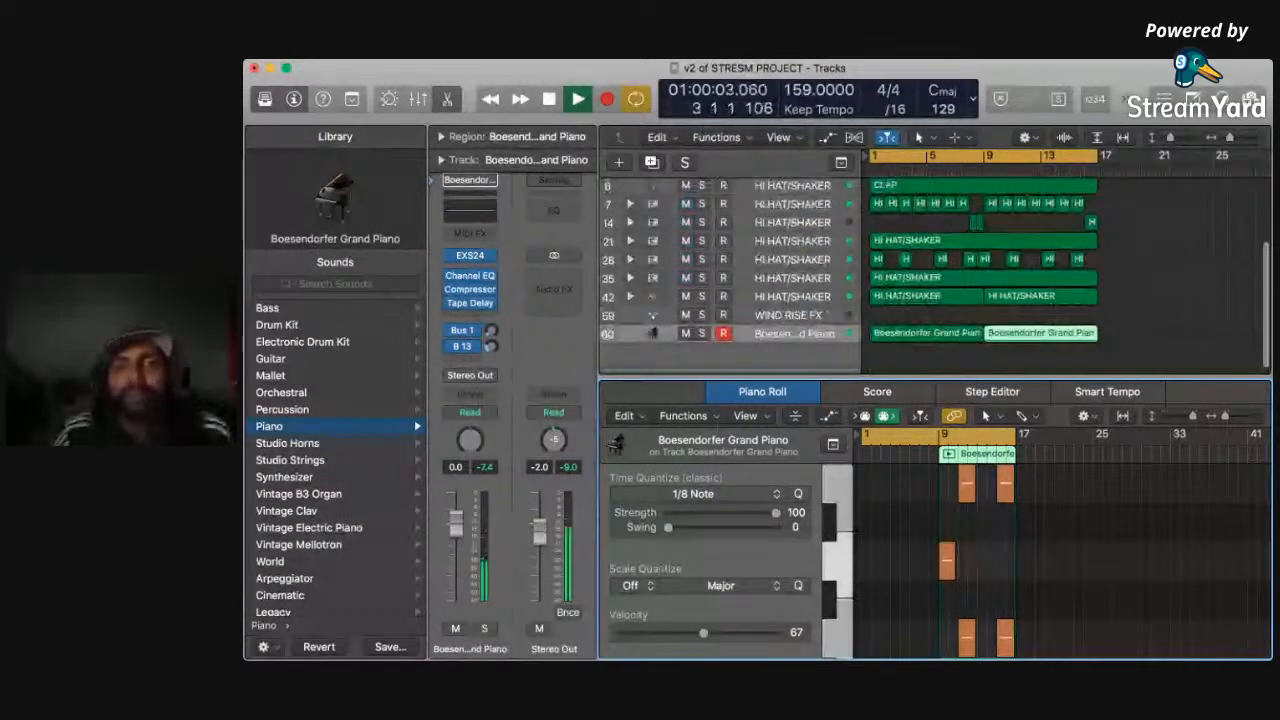
scroll(688, 225, up, 5)
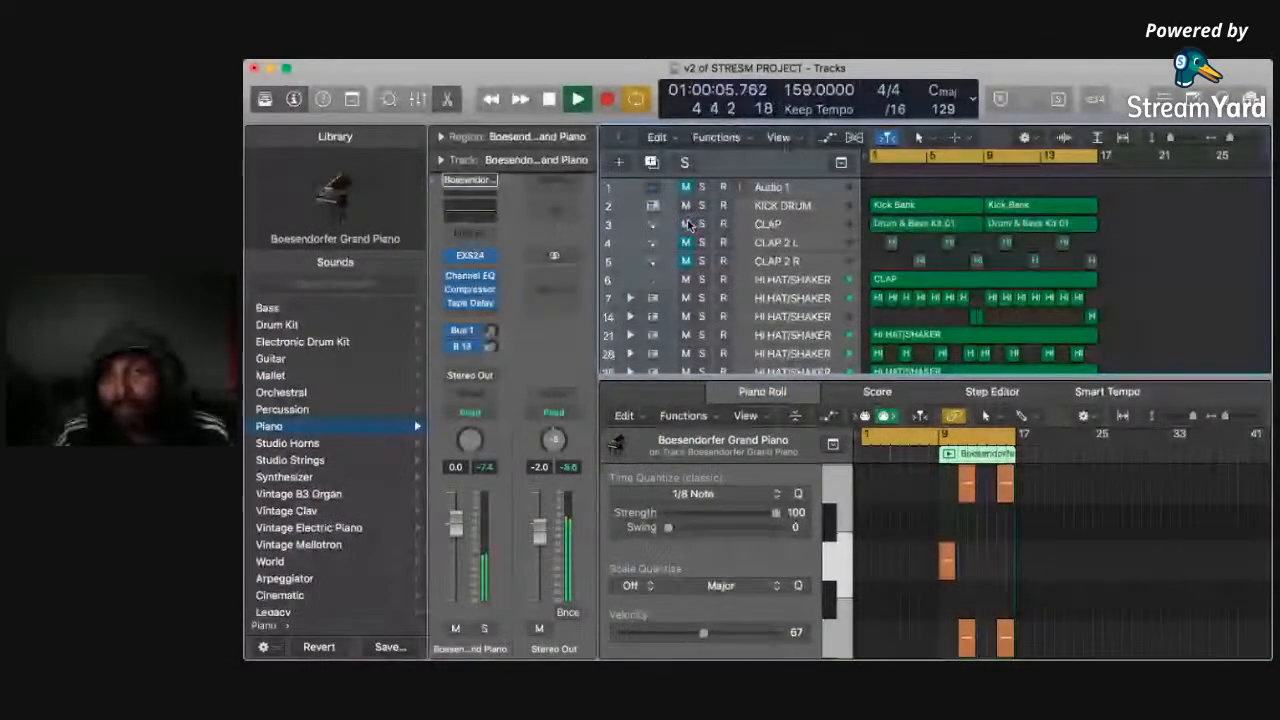
click(686, 224)
click(688, 243)
click(686, 261)
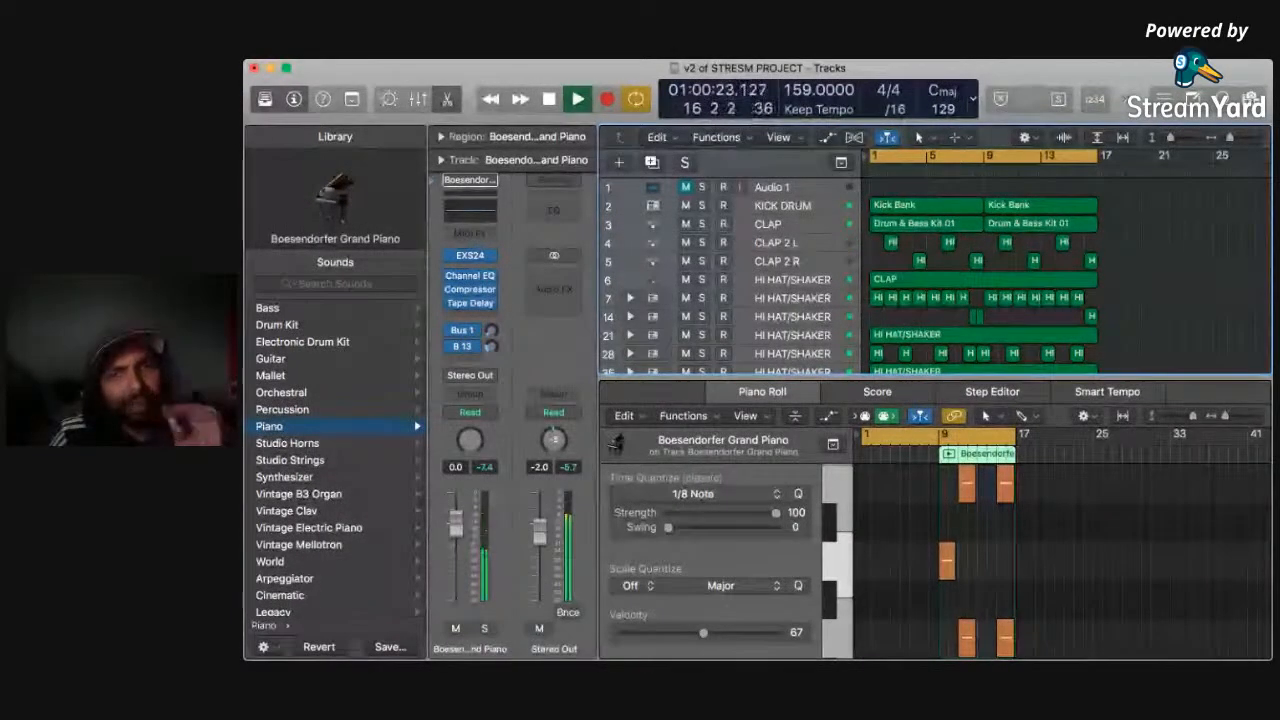
Add a new Boesendorfer Grand Piano instrument track directly below the existing piano track.
scroll(984, 276, down, 2)
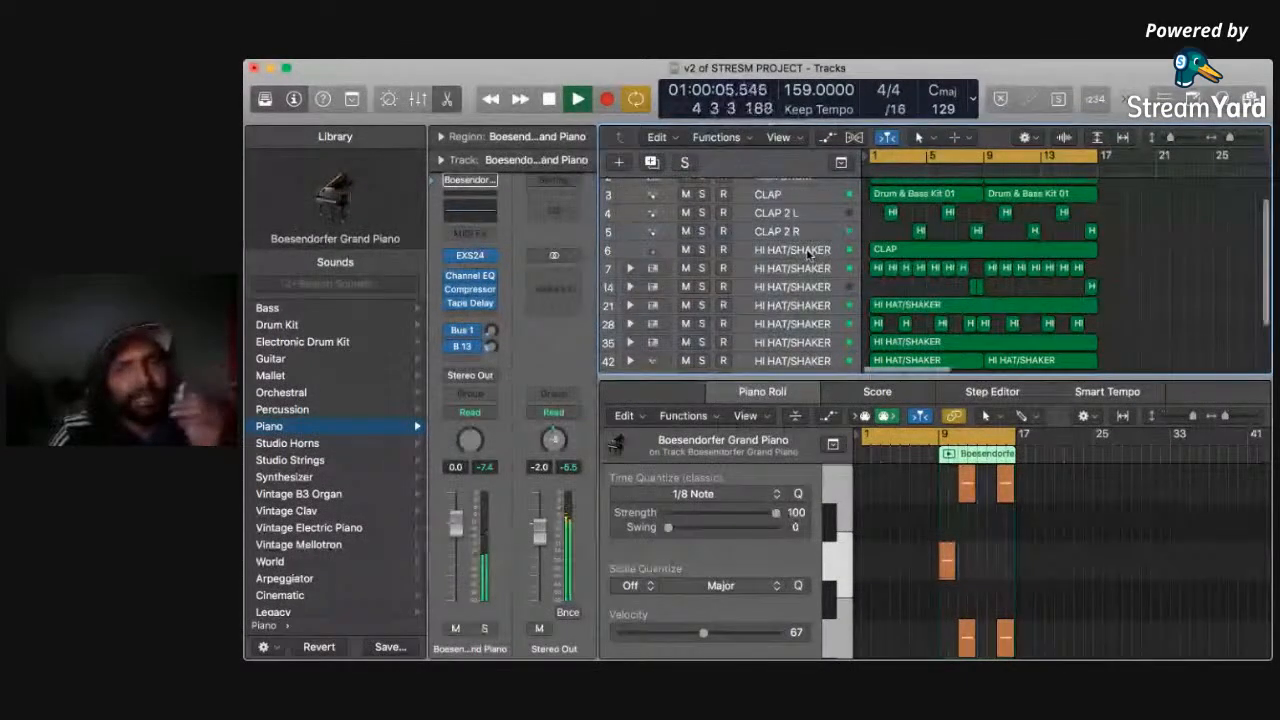
scroll(810, 255, down, 1)
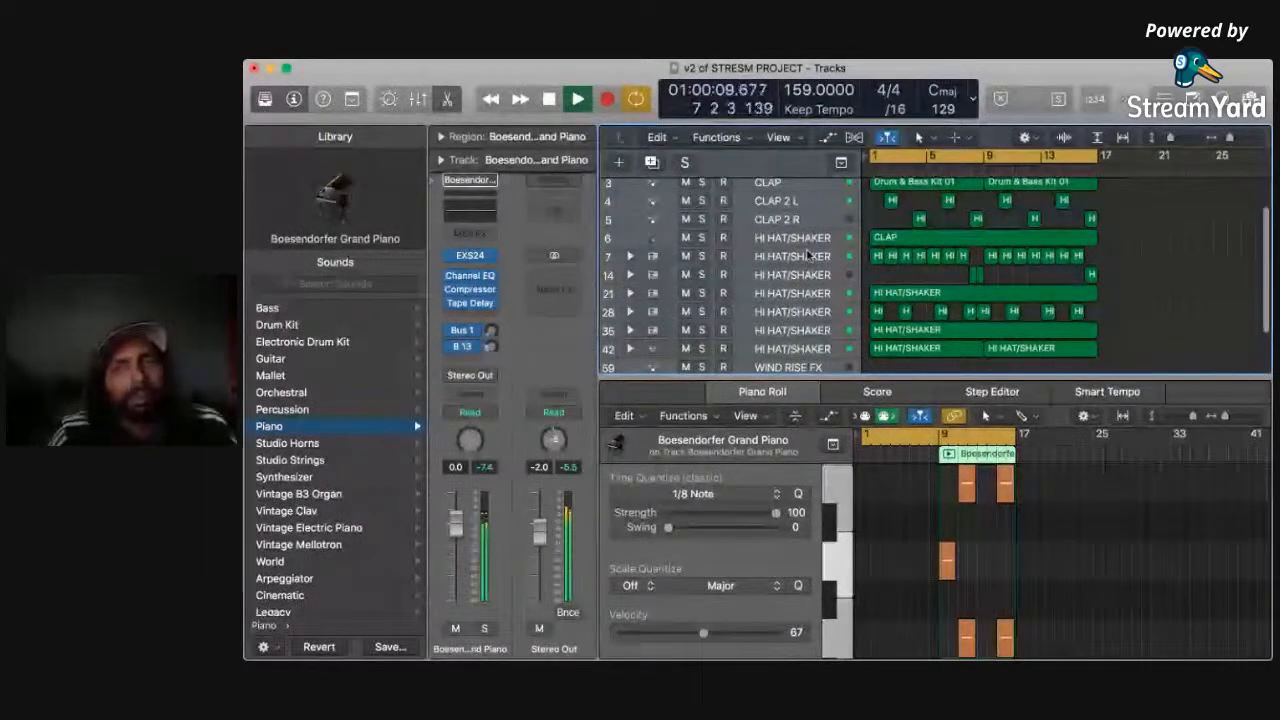
scroll(808, 256, up, 2)
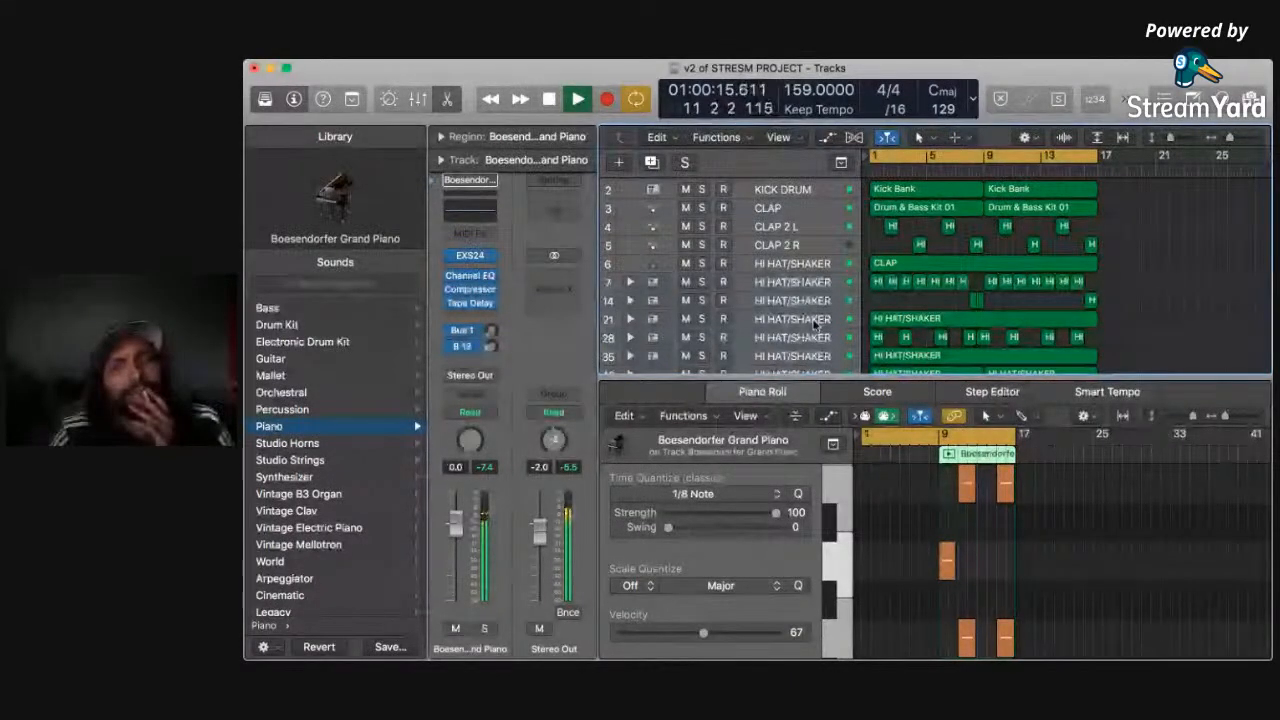
click(815, 323)
scroll(815, 323, down, 2)
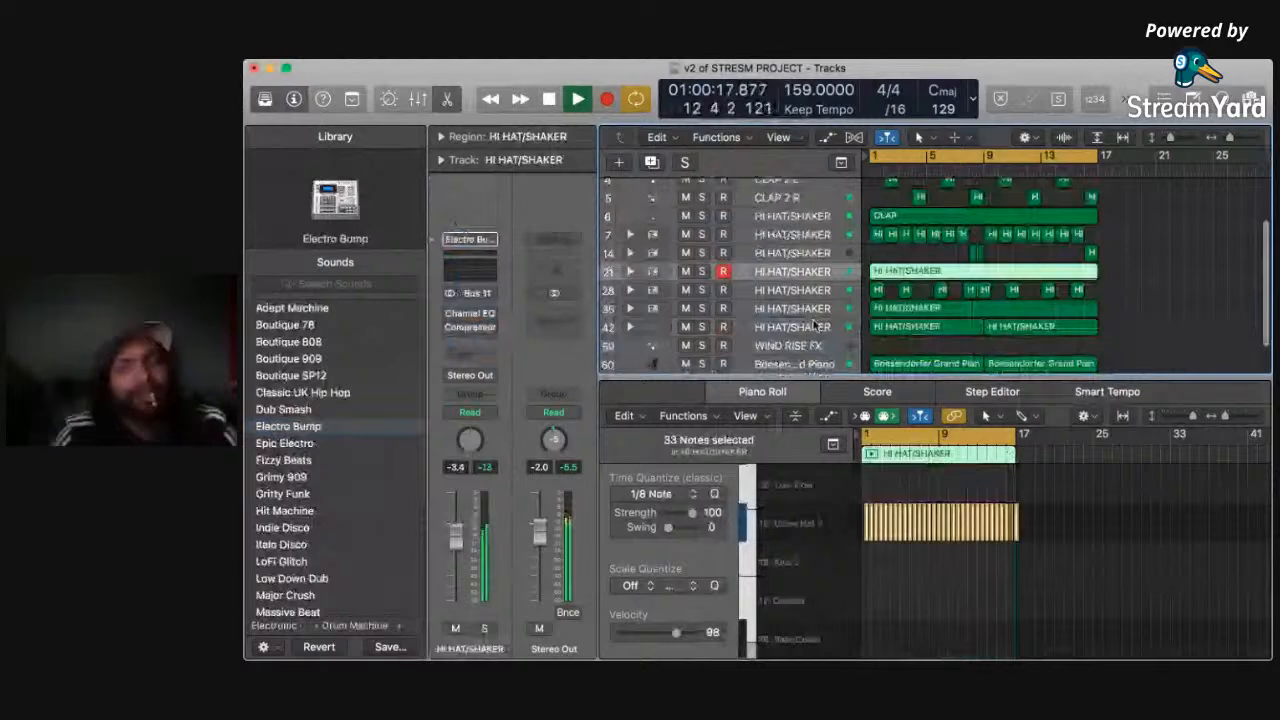
scroll(815, 325, down, 2)
click(812, 334)
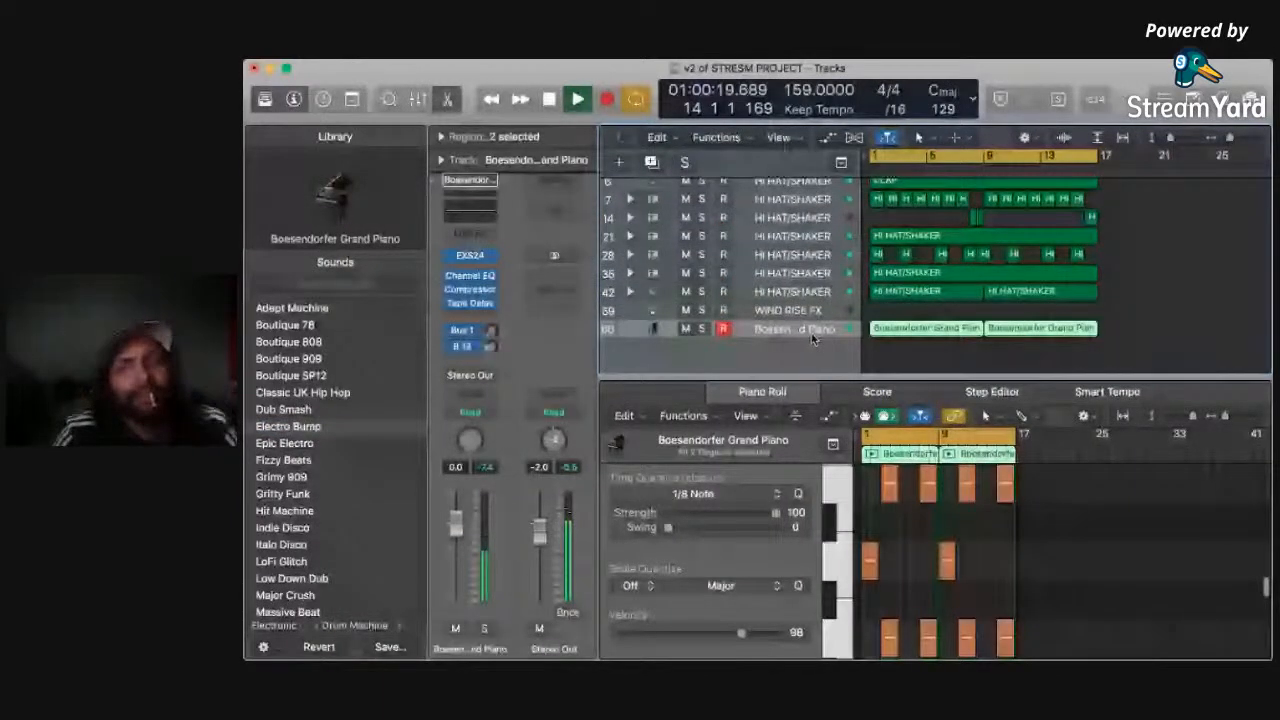
double_click(812, 342)
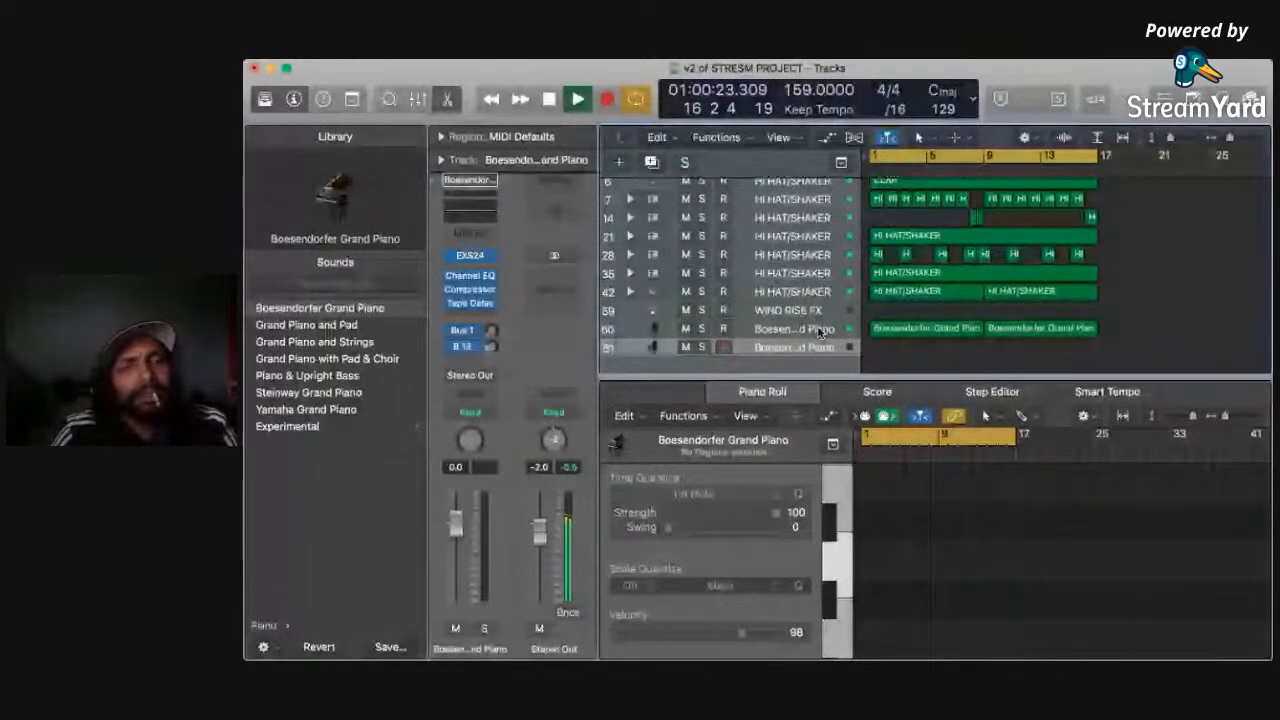
Load the Antarctic Sun patch from the Synthesizer Bell category onto the new track 61.
scroll(308, 382, left, 4)
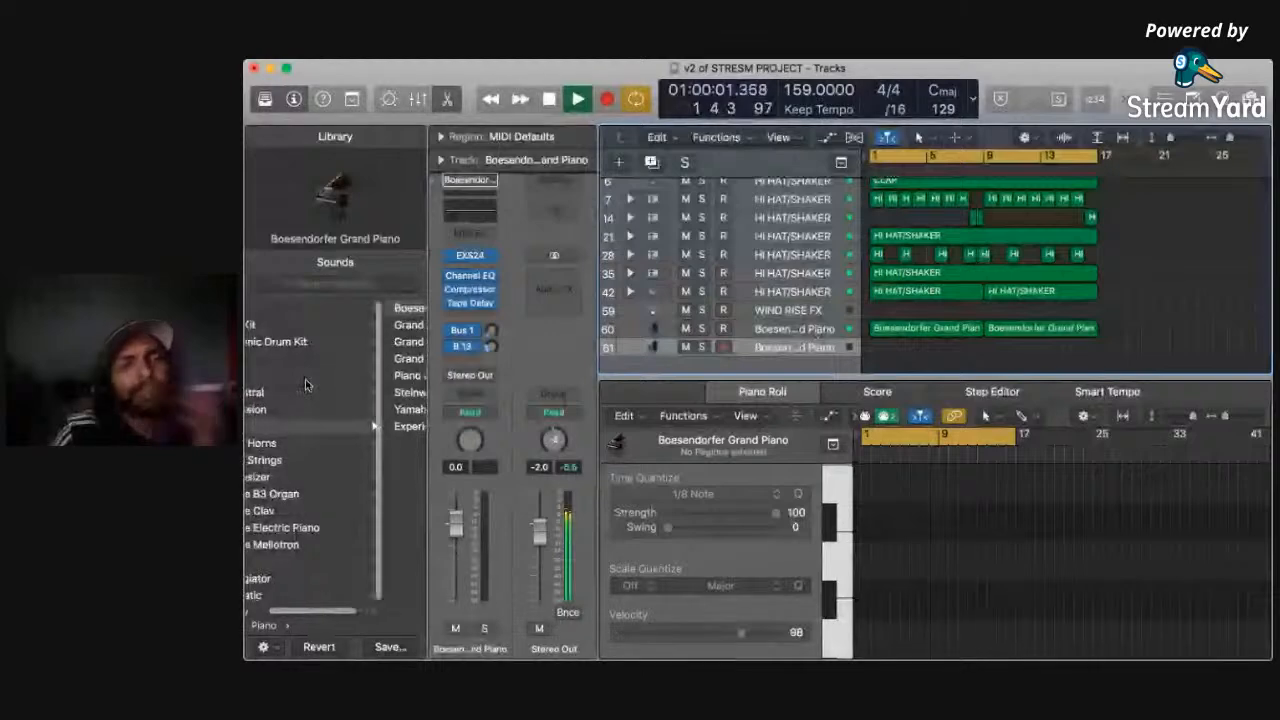
scroll(305, 385, left, 2)
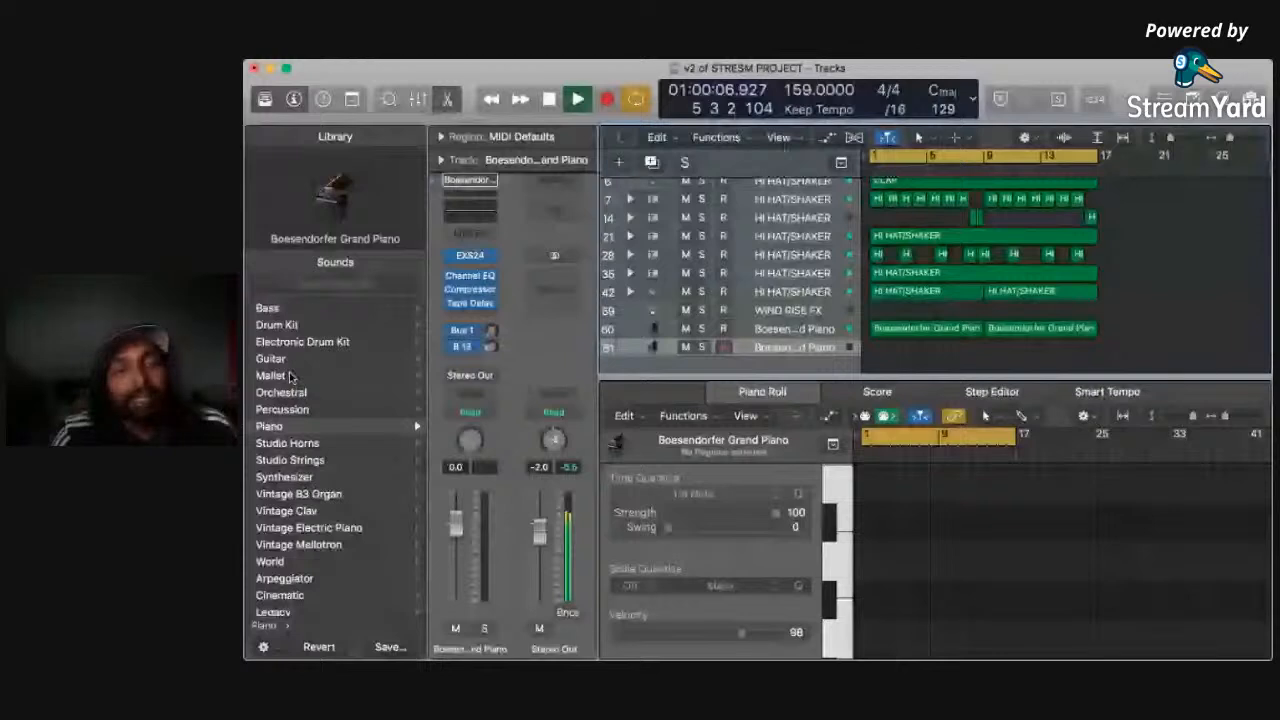
scroll(296, 381, left, 1)
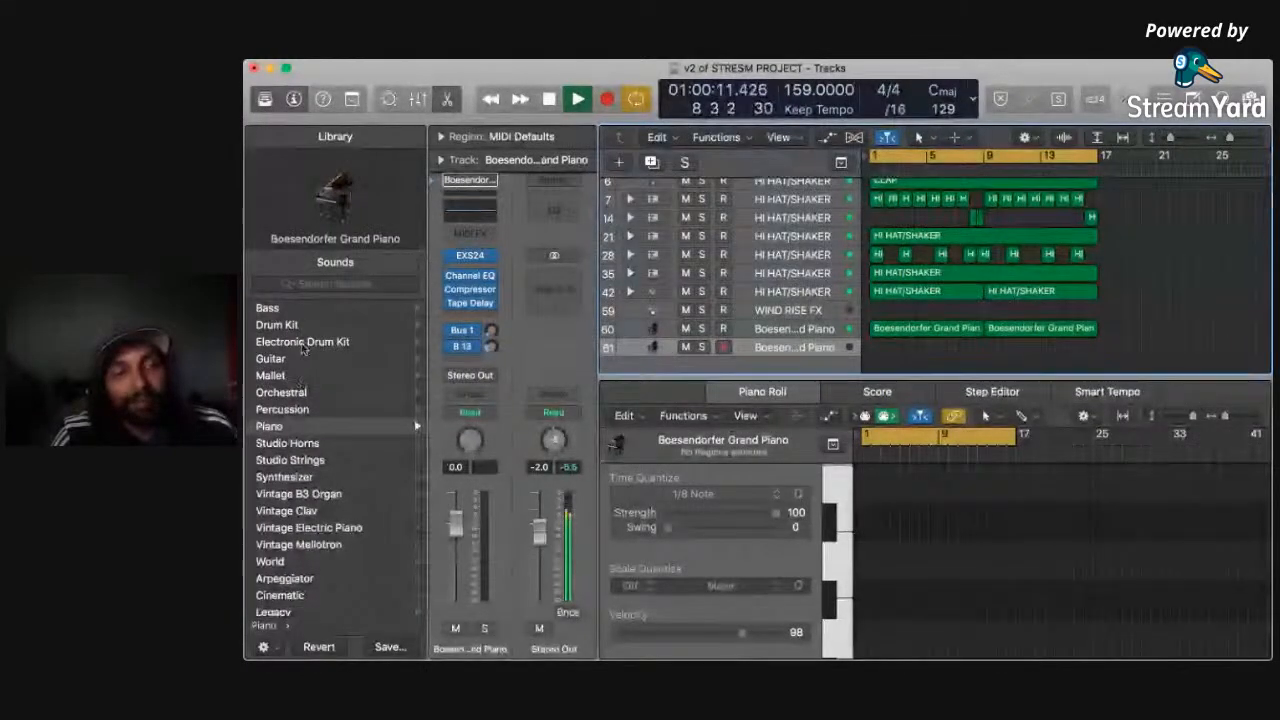
click(309, 476)
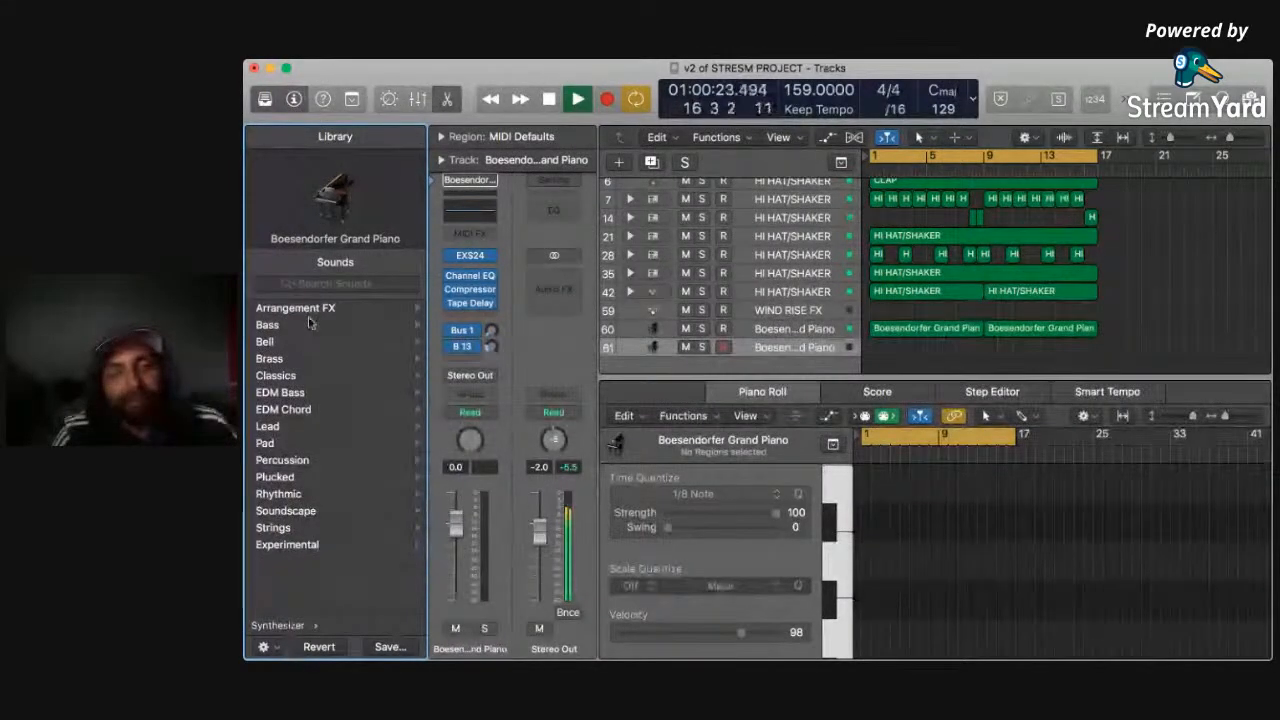
click(296, 375)
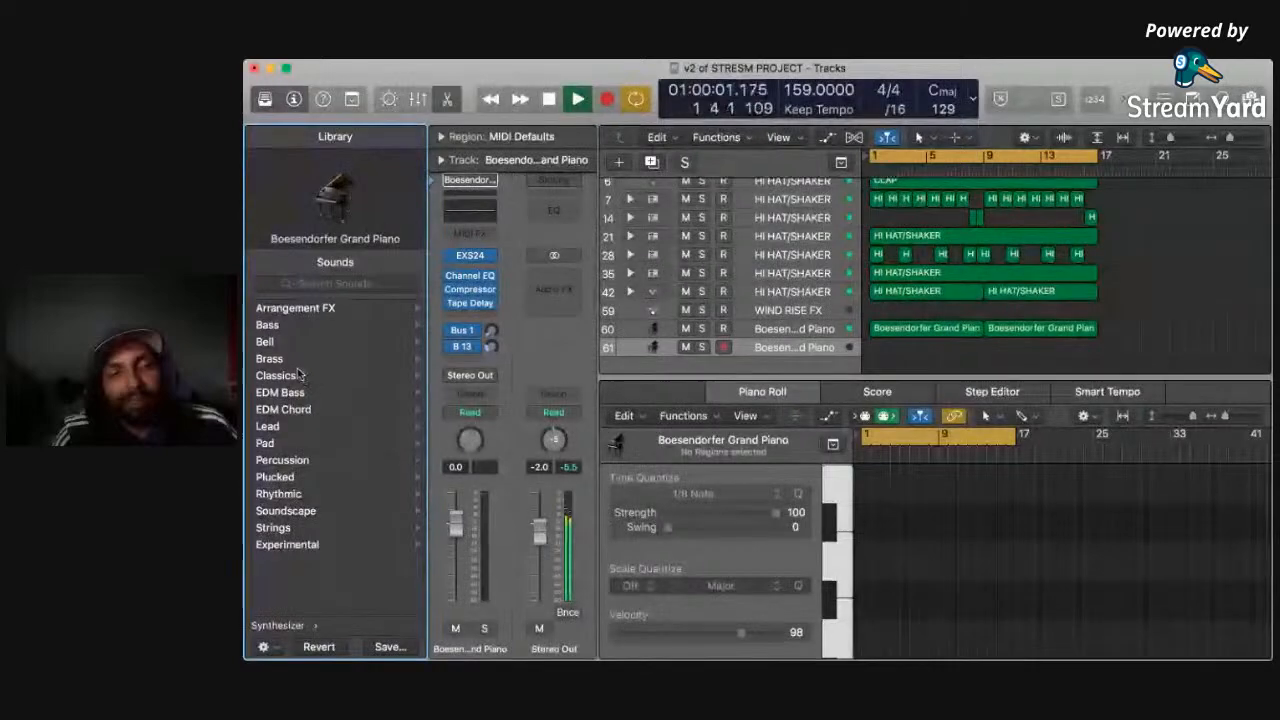
scroll(286, 335, left, 3)
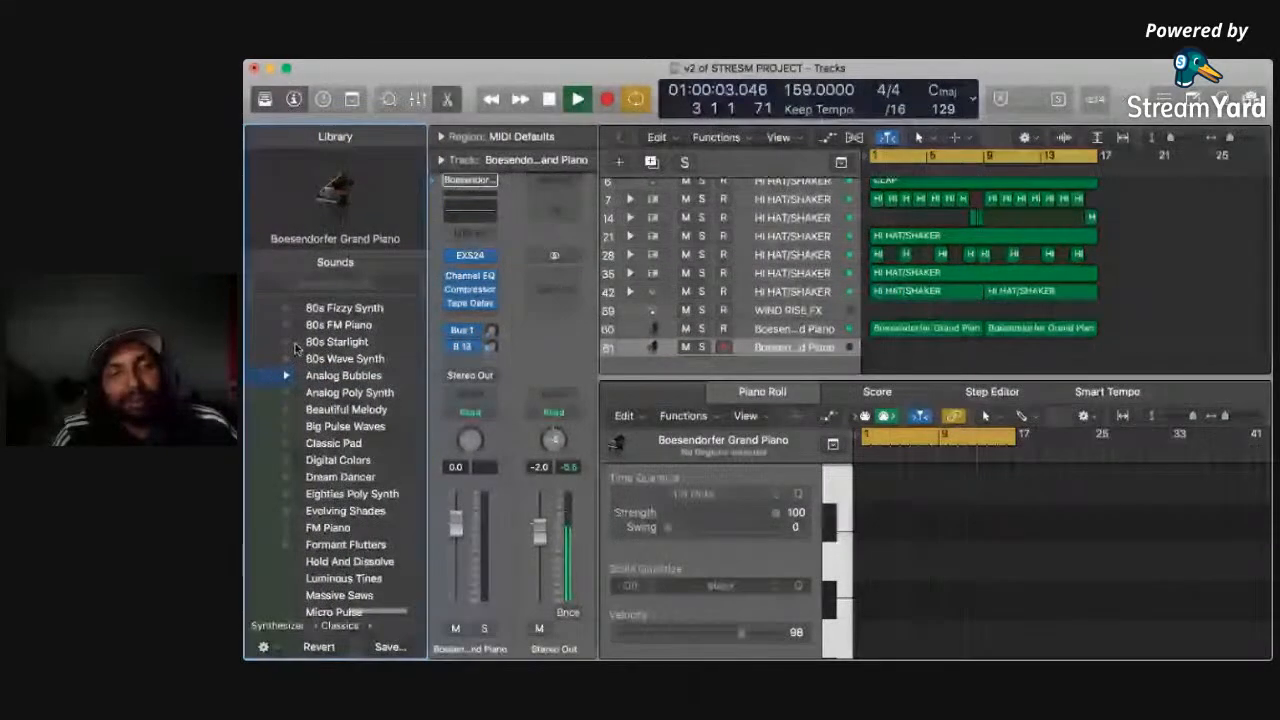
scroll(285, 332, left, 2)
click(350, 340)
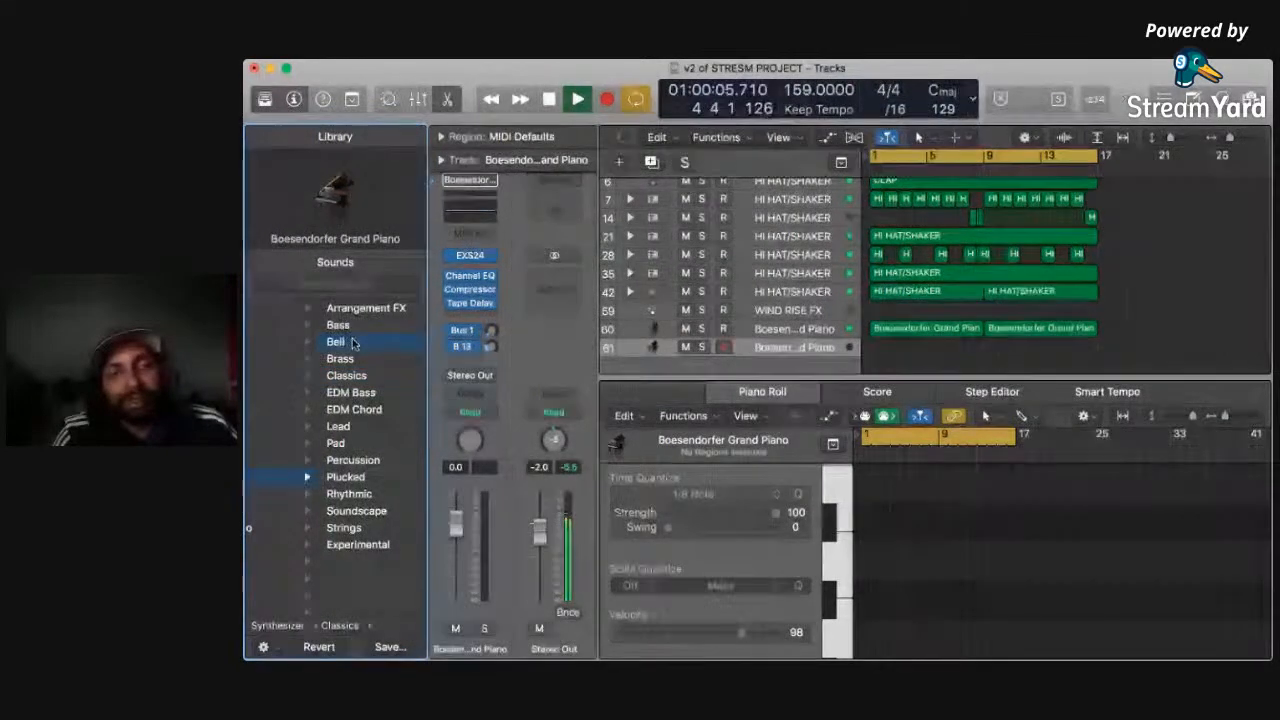
click(318, 330)
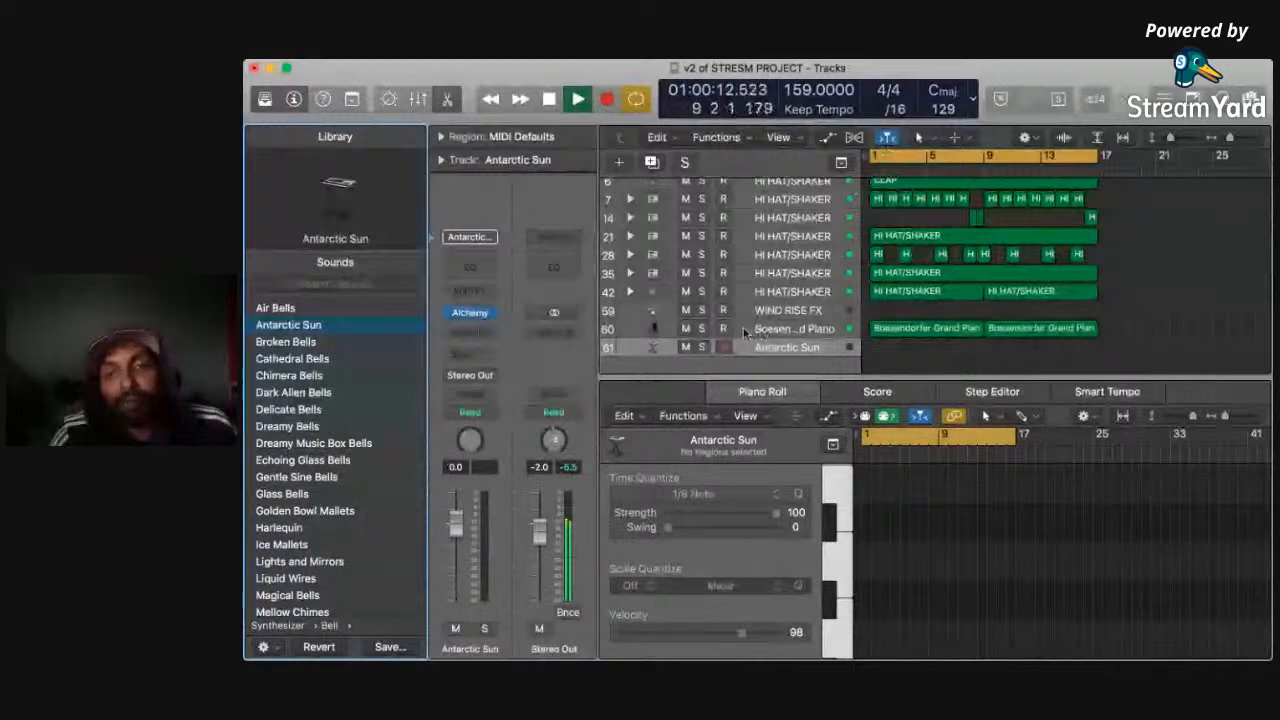
Select the Boesendorfer Grand Piano track and hide the Piano Roll editor.
click(802, 328)
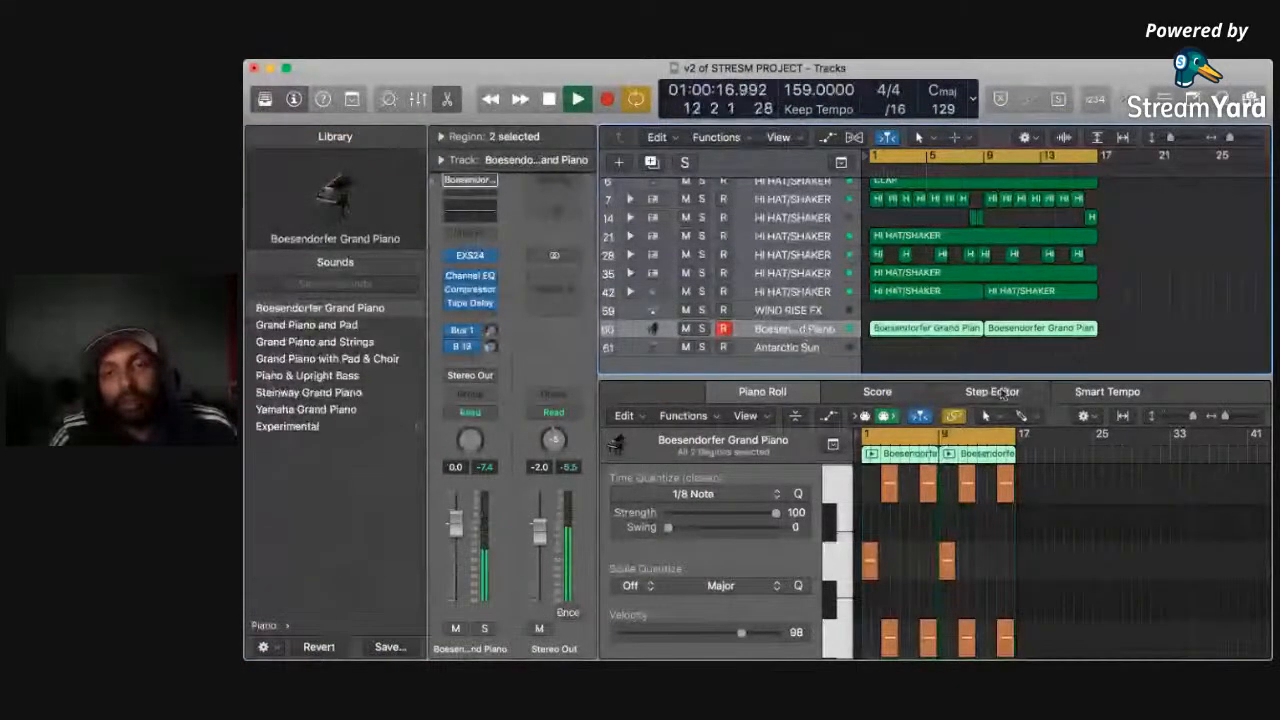
key(e)
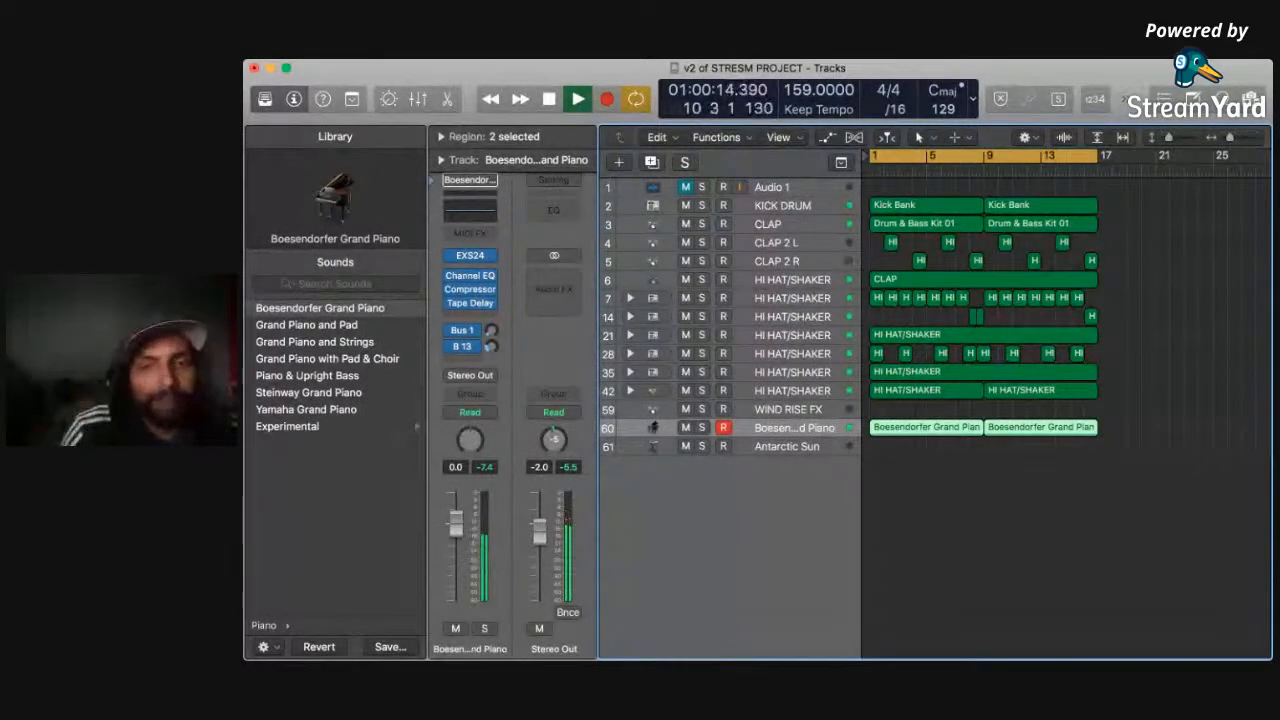
Play the Antarctic Sun track against the loop and replace its patch with Delicate Bells.
click(788, 449)
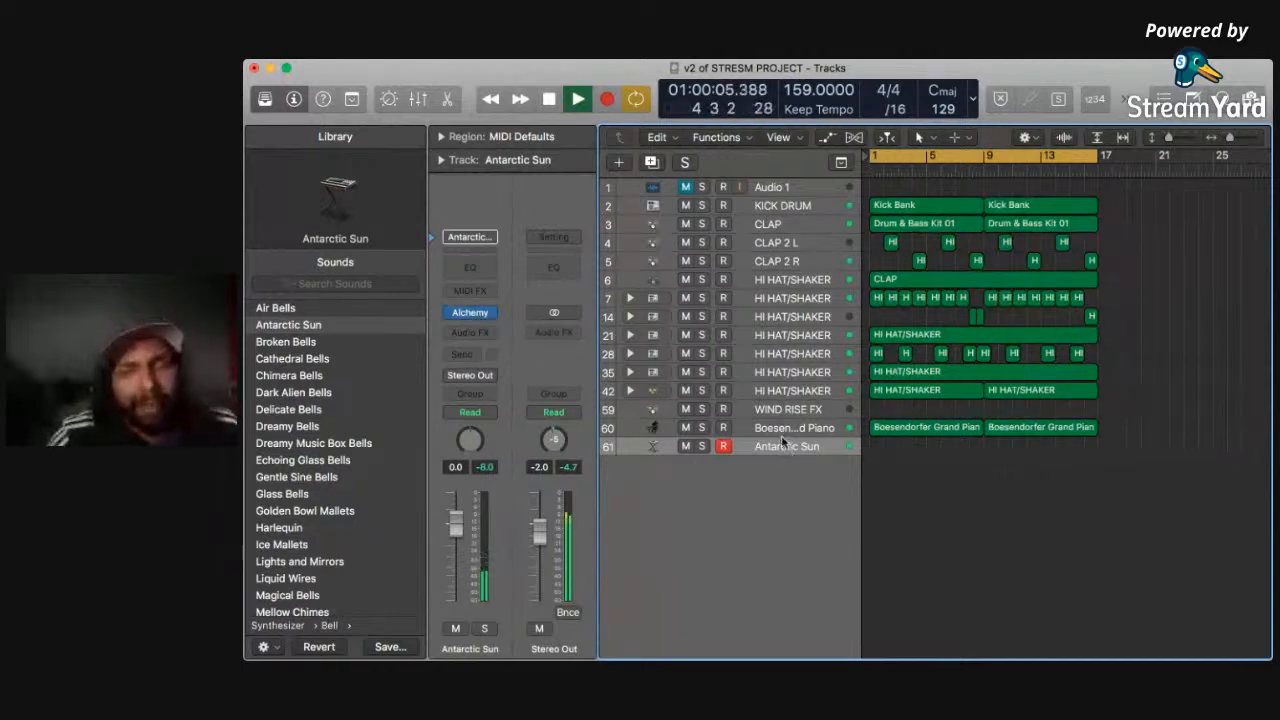
scroll(328, 381, left, 3)
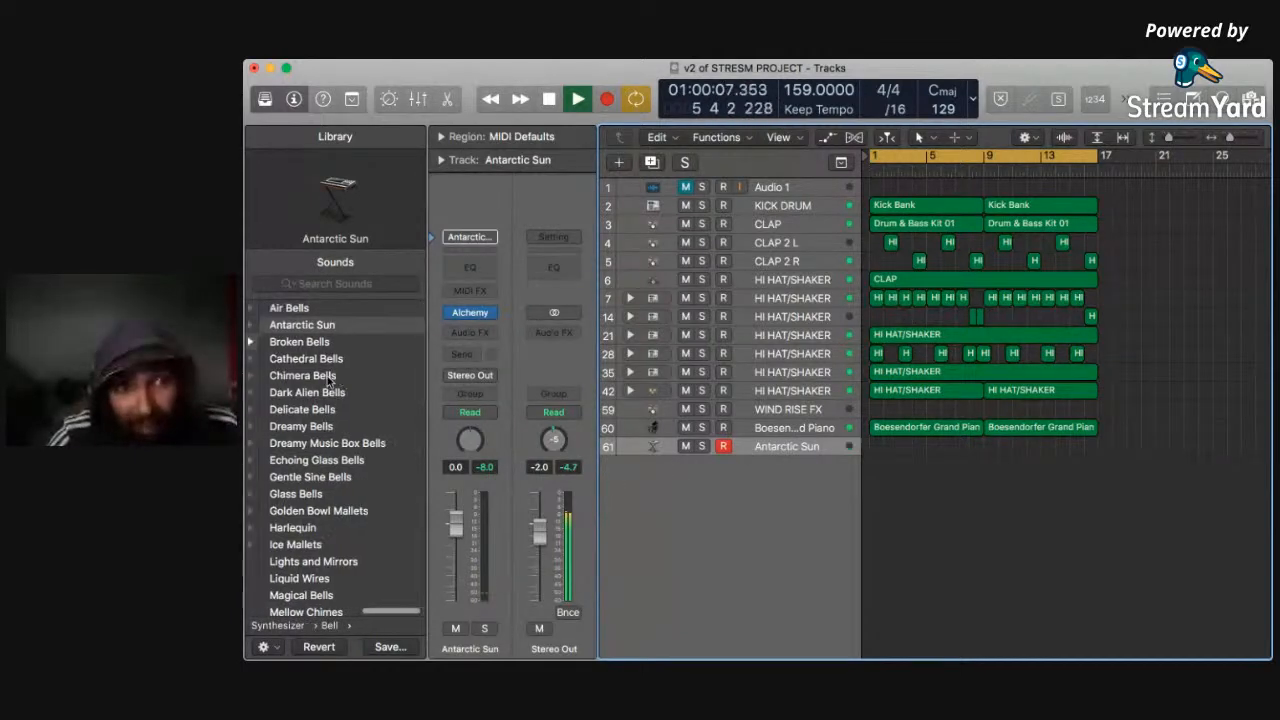
scroll(327, 376, right, 5)
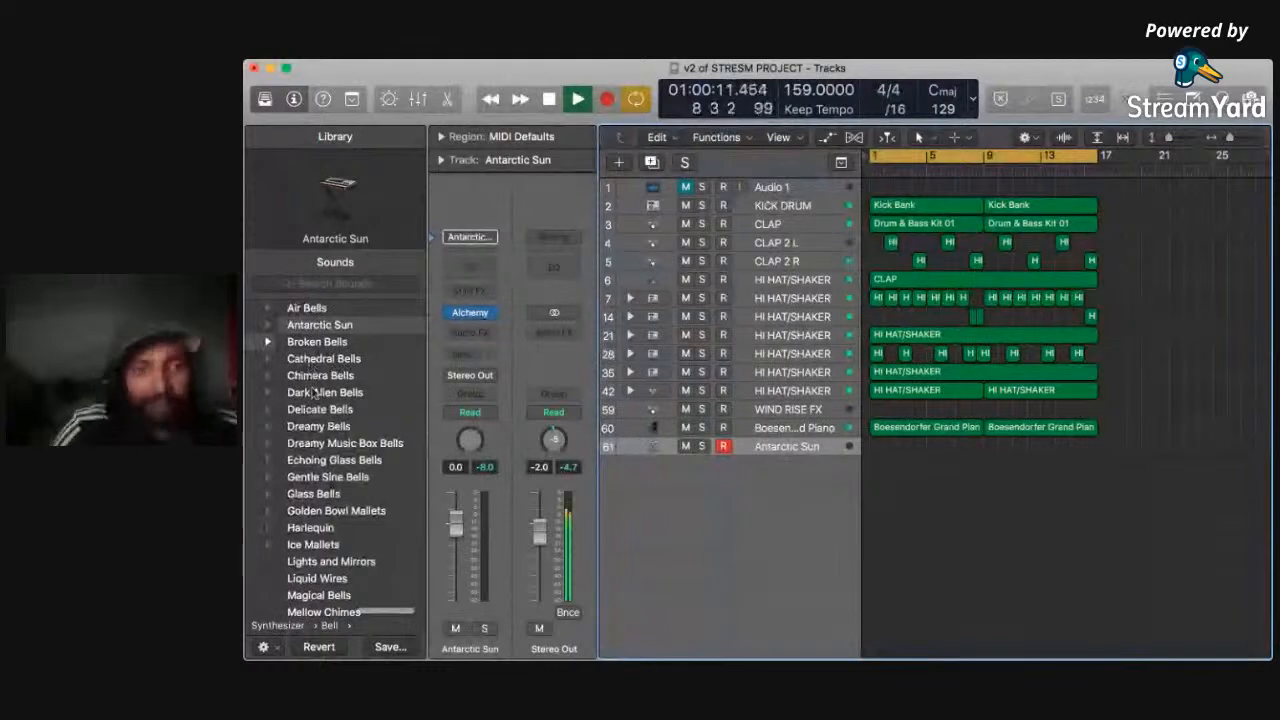
click(319, 408)
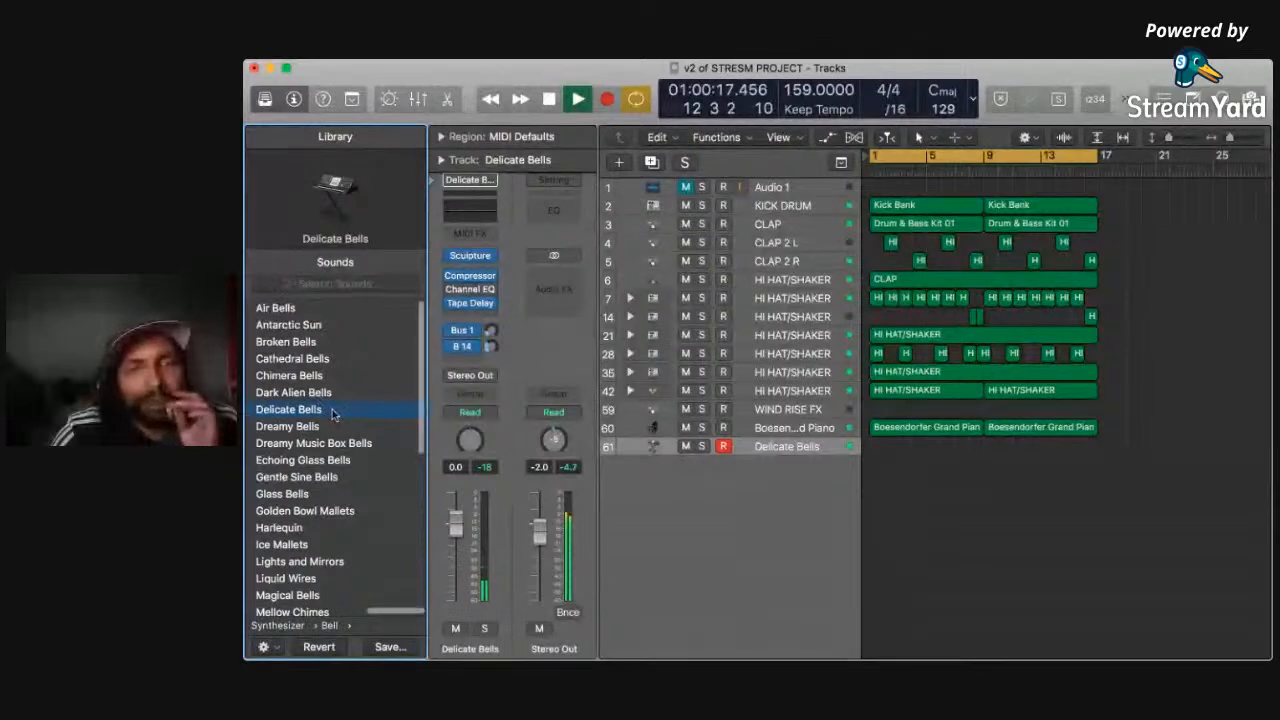
Try the Danger Bass patch from the Synthesizer Bass category on track 61 and replace it with Deep Wave Bass.
key(Left)
key(Left)
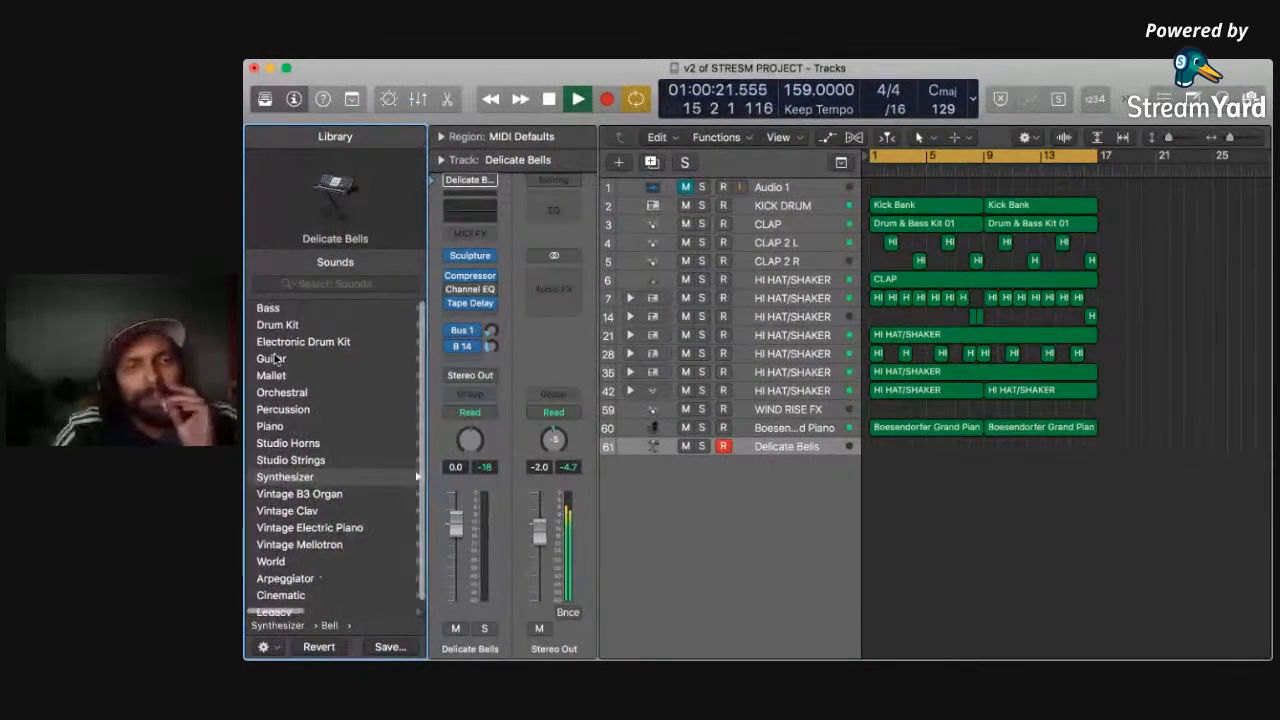
click(278, 310)
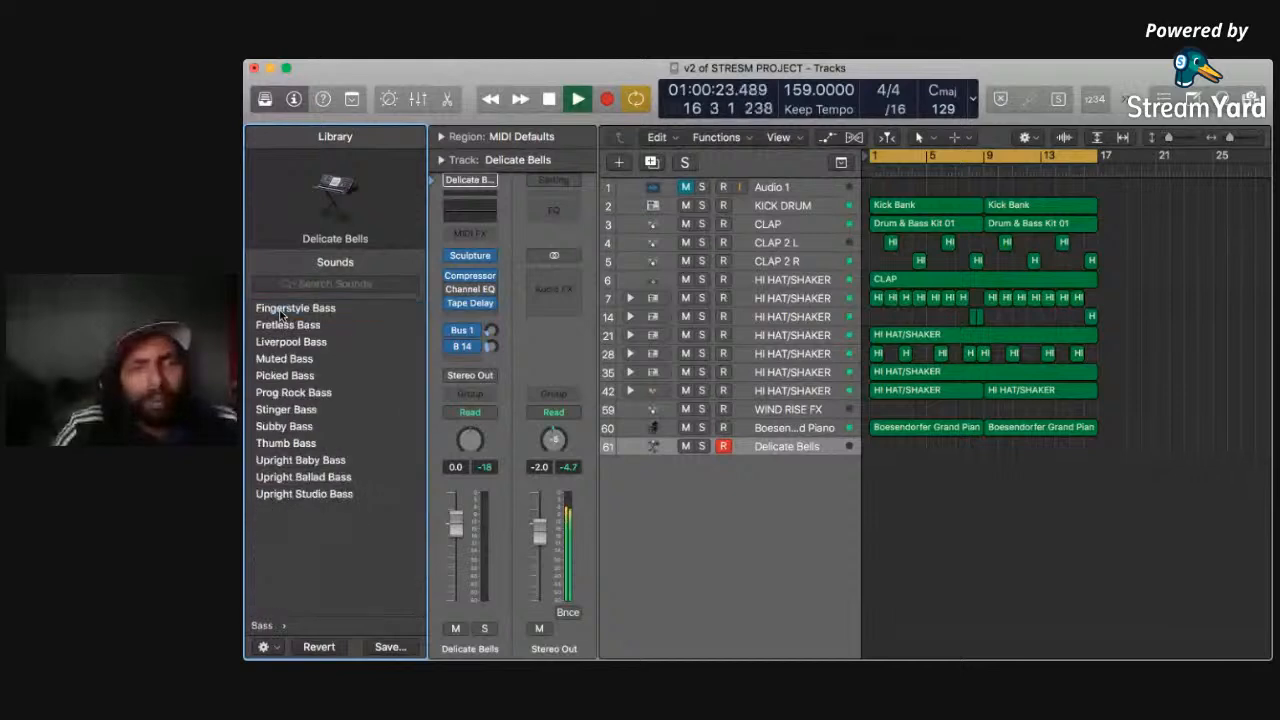
scroll(298, 348, down, 1)
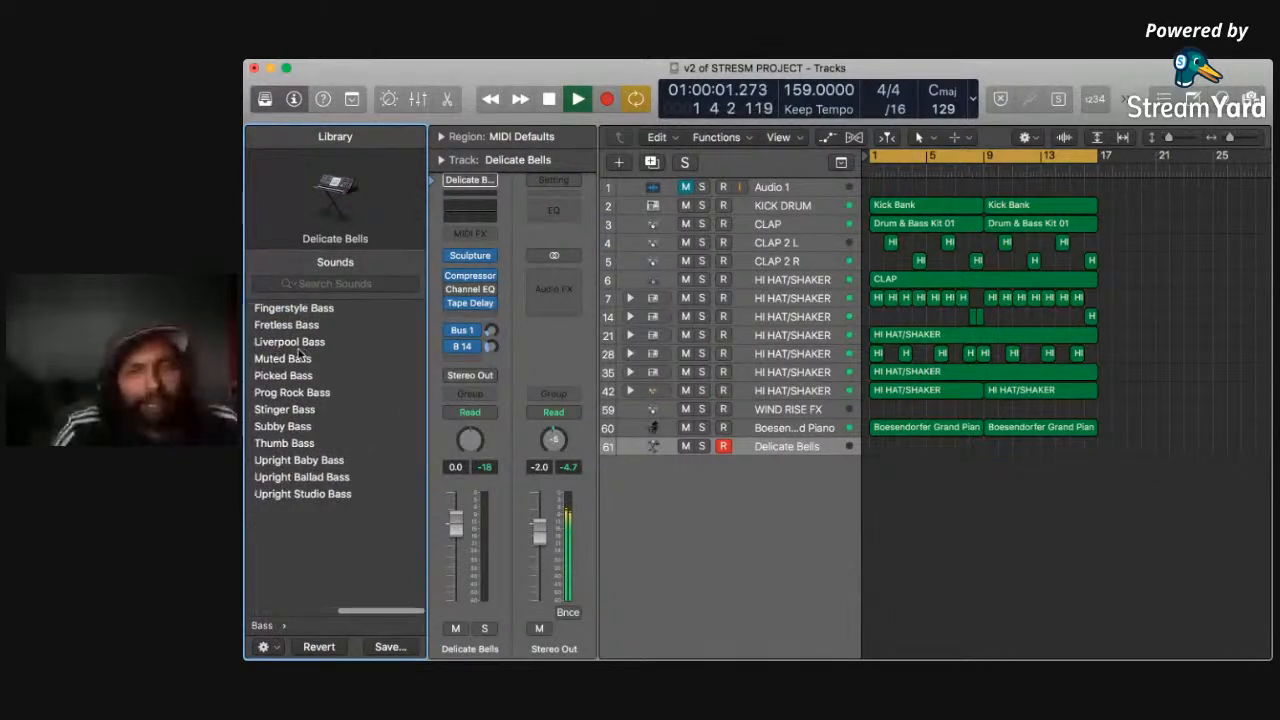
scroll(299, 354, left, 5)
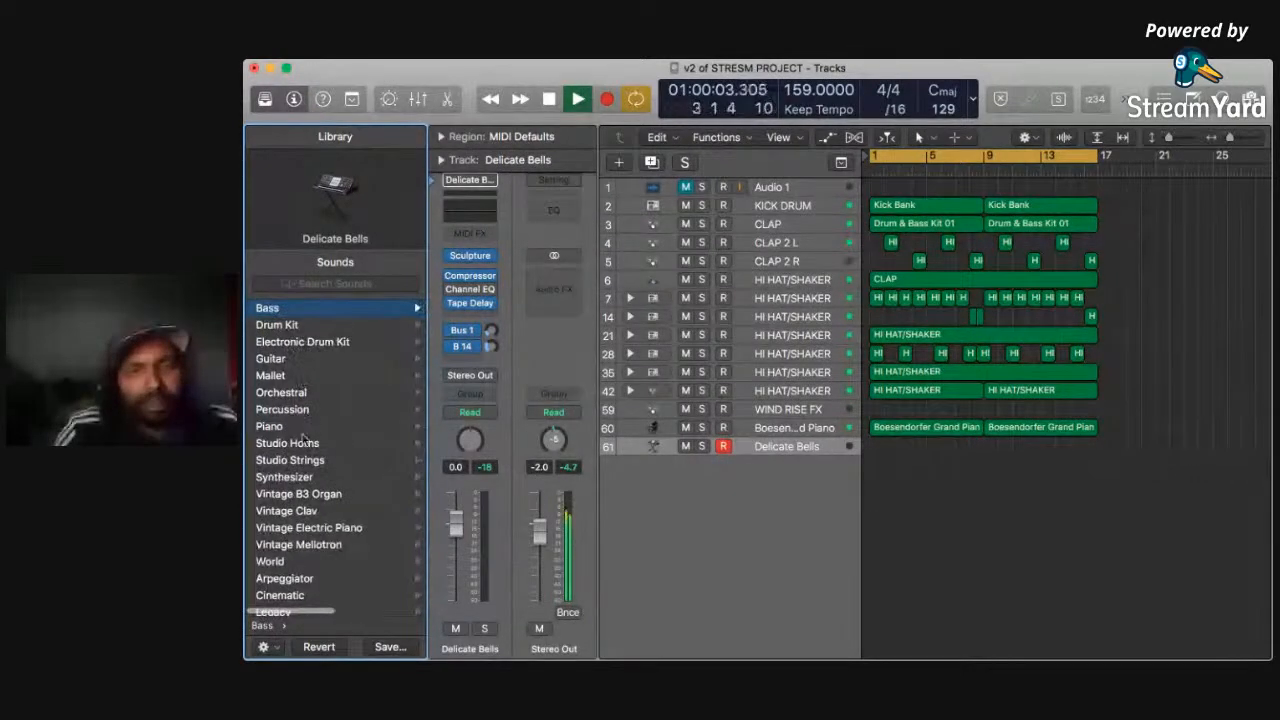
click(290, 479)
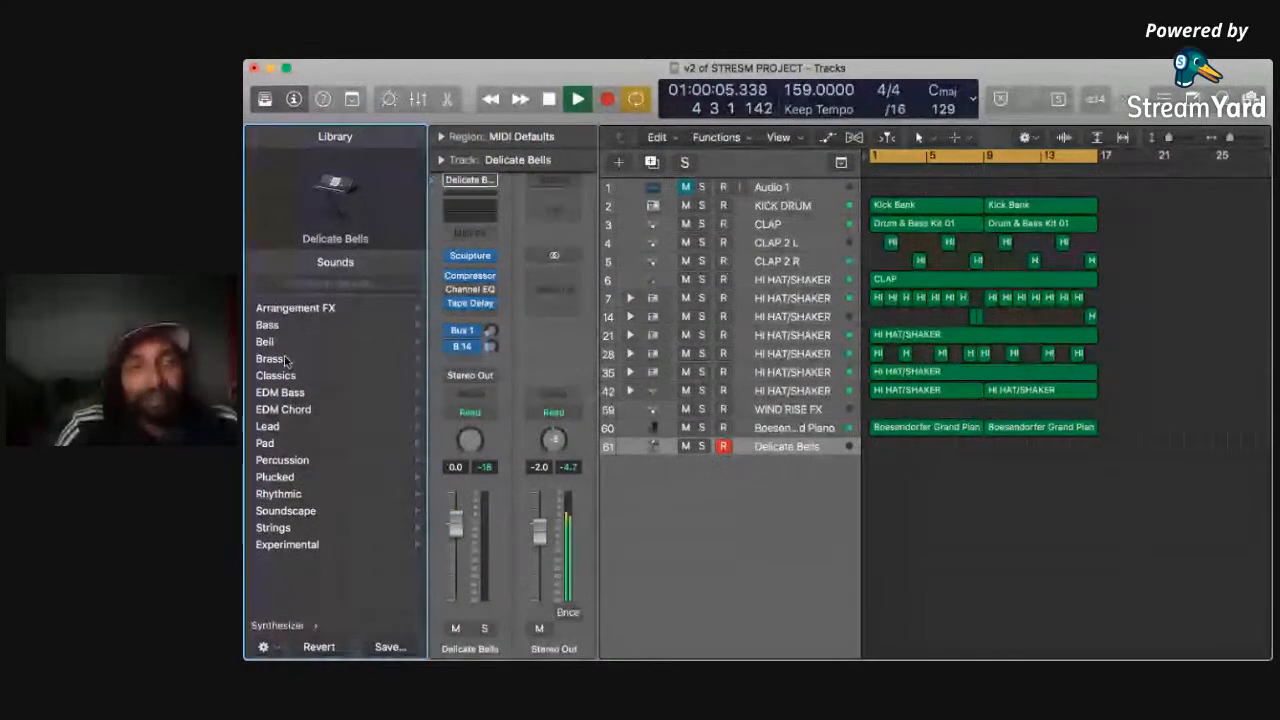
click(280, 328)
click(319, 478)
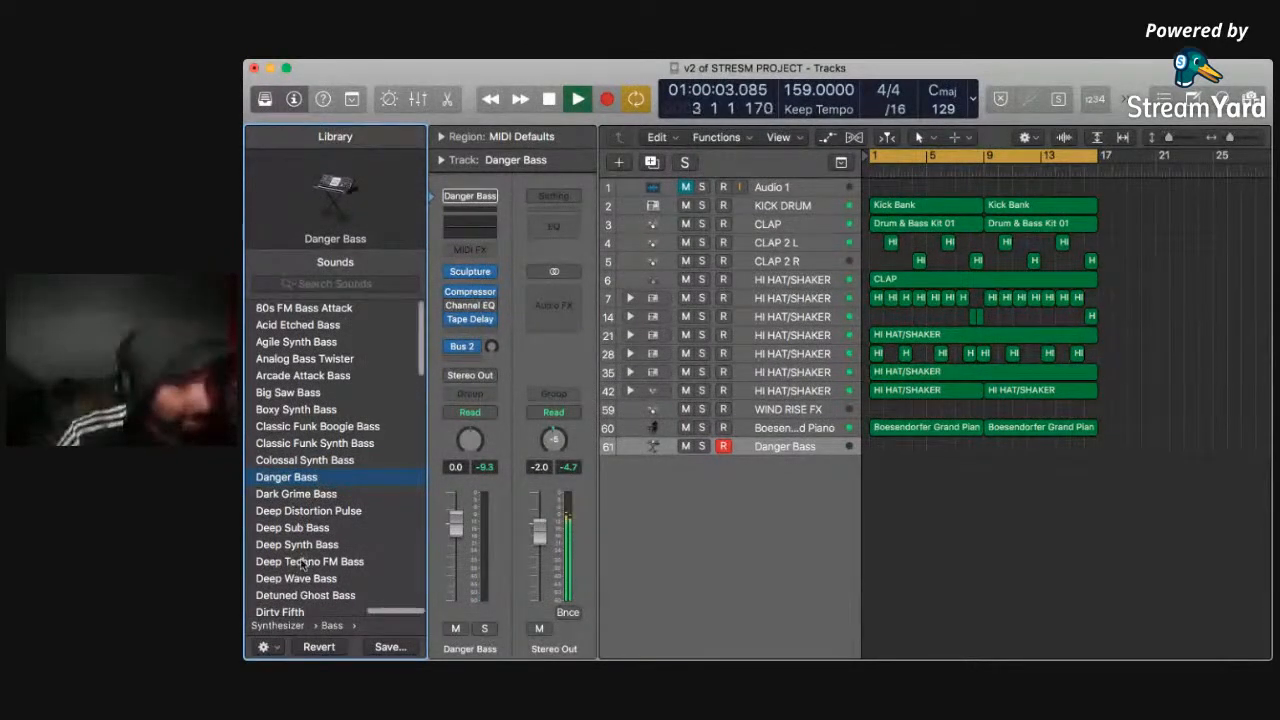
scroll(300, 520, down, 5)
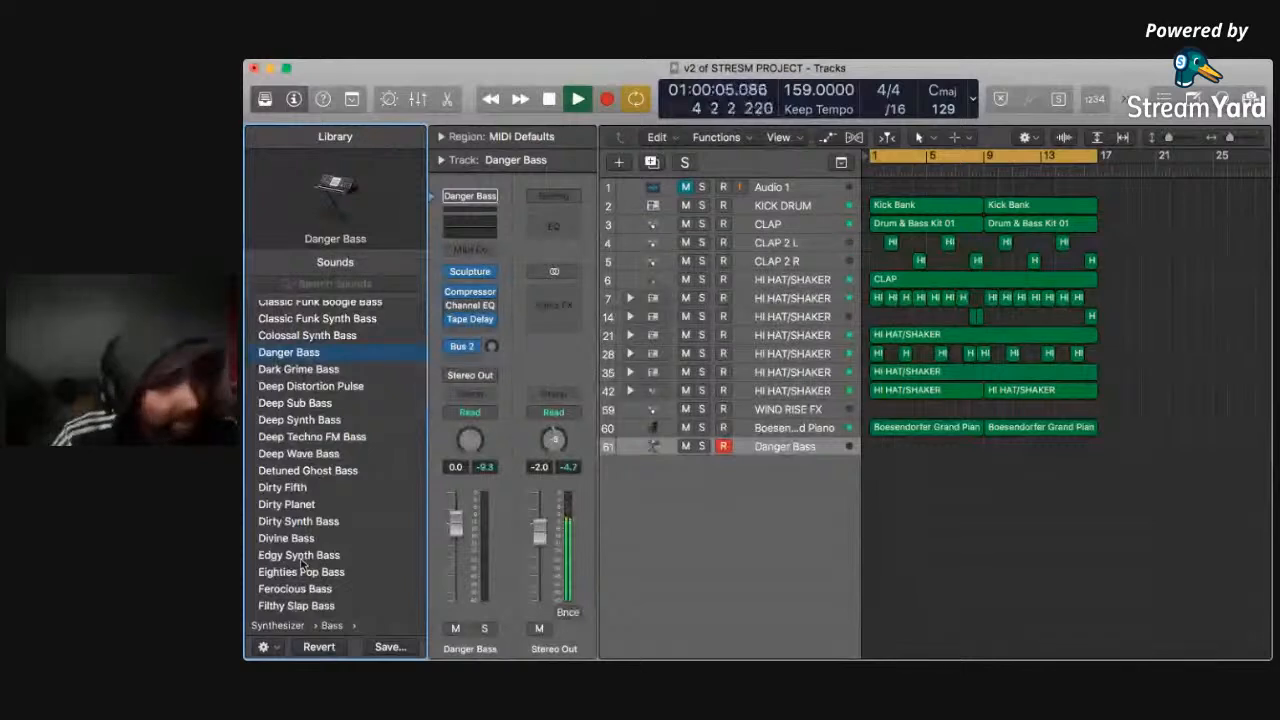
click(307, 455)
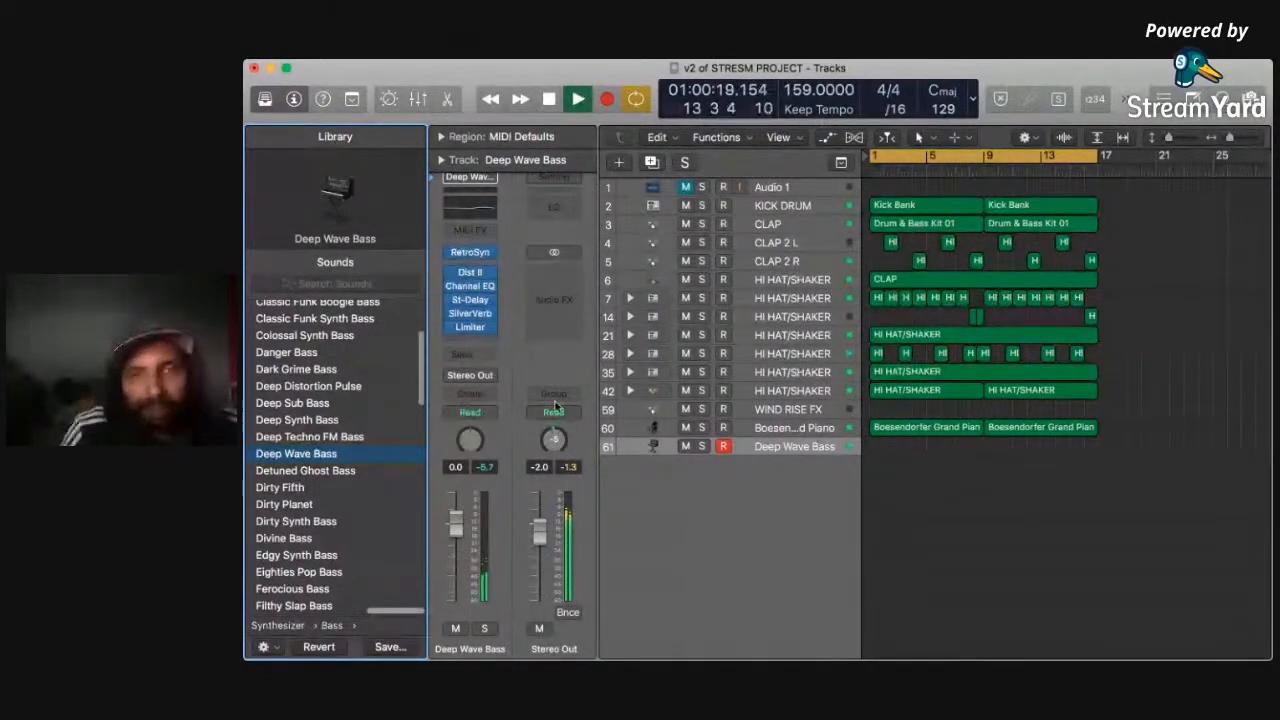
Solo HI HAT/SHAKER track 35 and the Deep Wave Bass track with playback stopped.
click(701, 372)
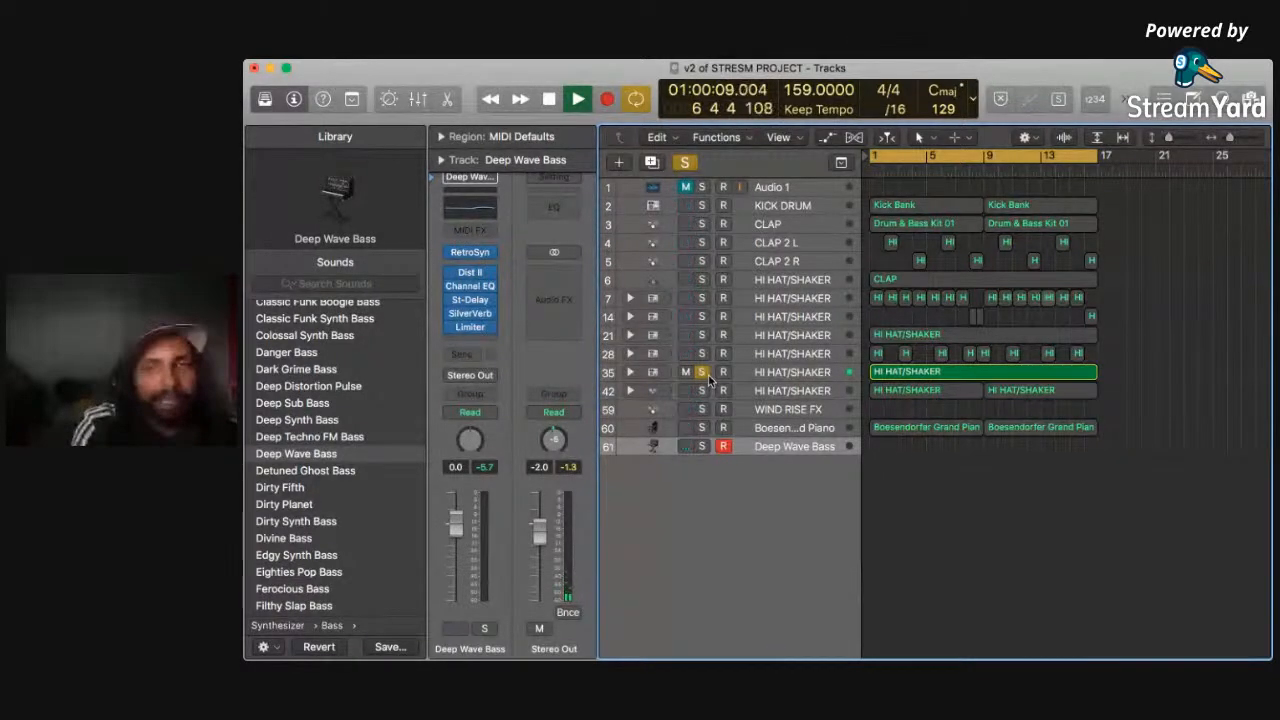
key(space)
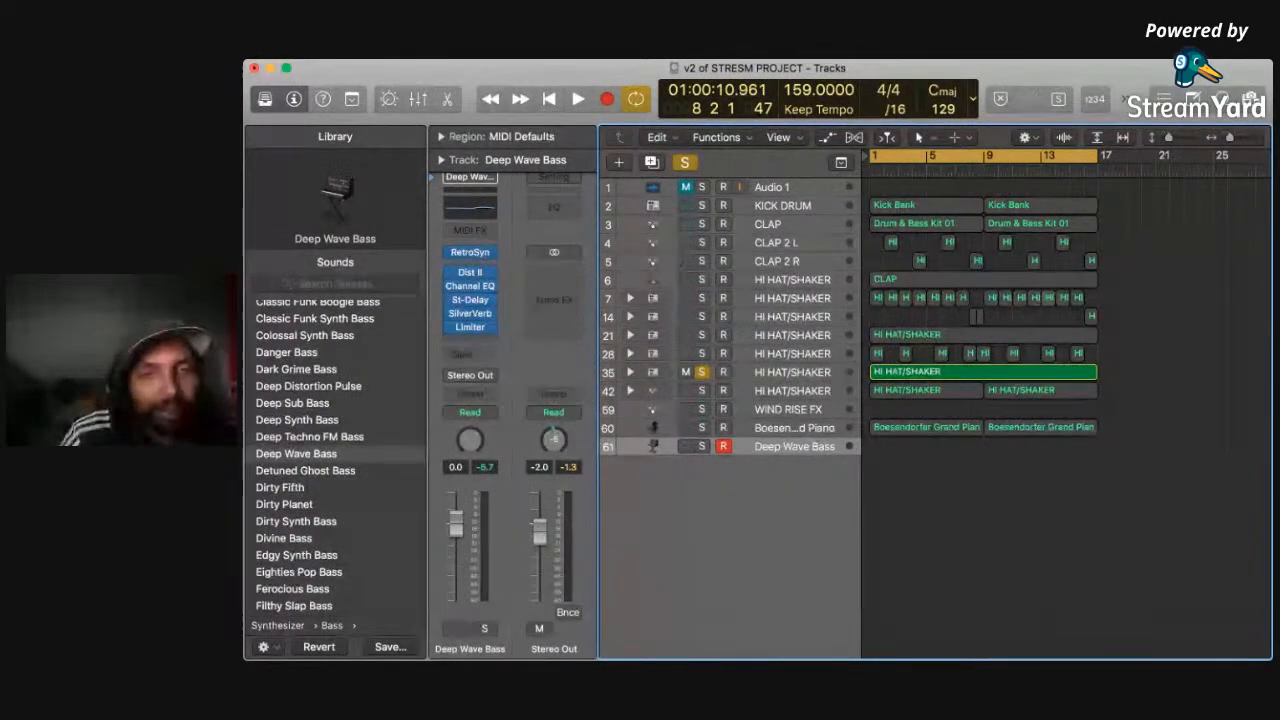
click(703, 446)
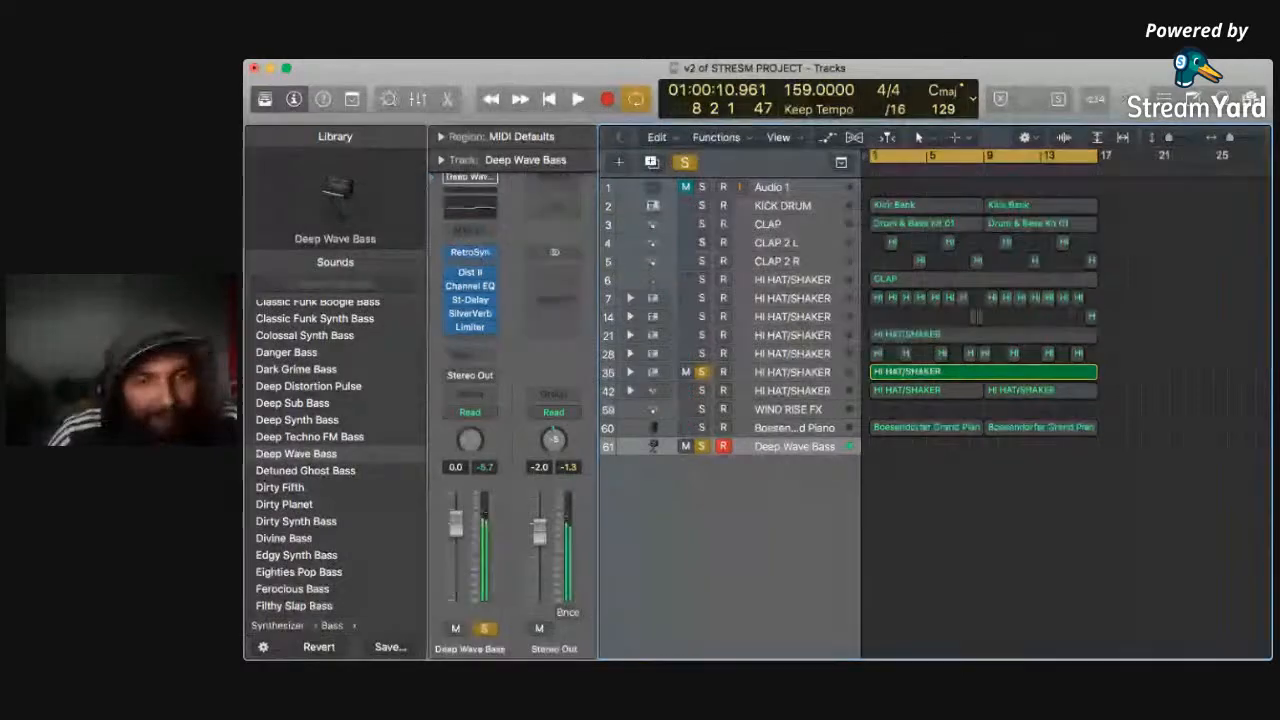
Try the Heavy Sub Bass patch on track 61 and return to Deep Wave Bass.
scroll(300, 570, down, 5)
click(293, 497)
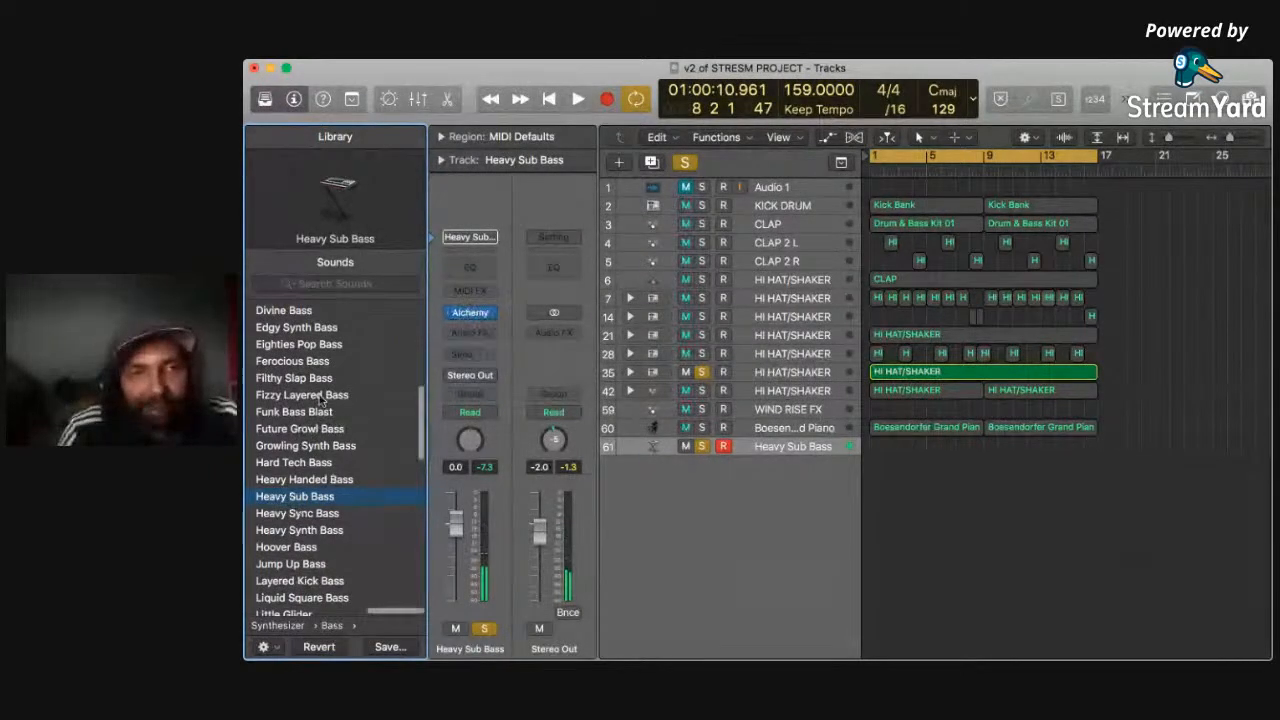
scroll(350, 425, up, 4)
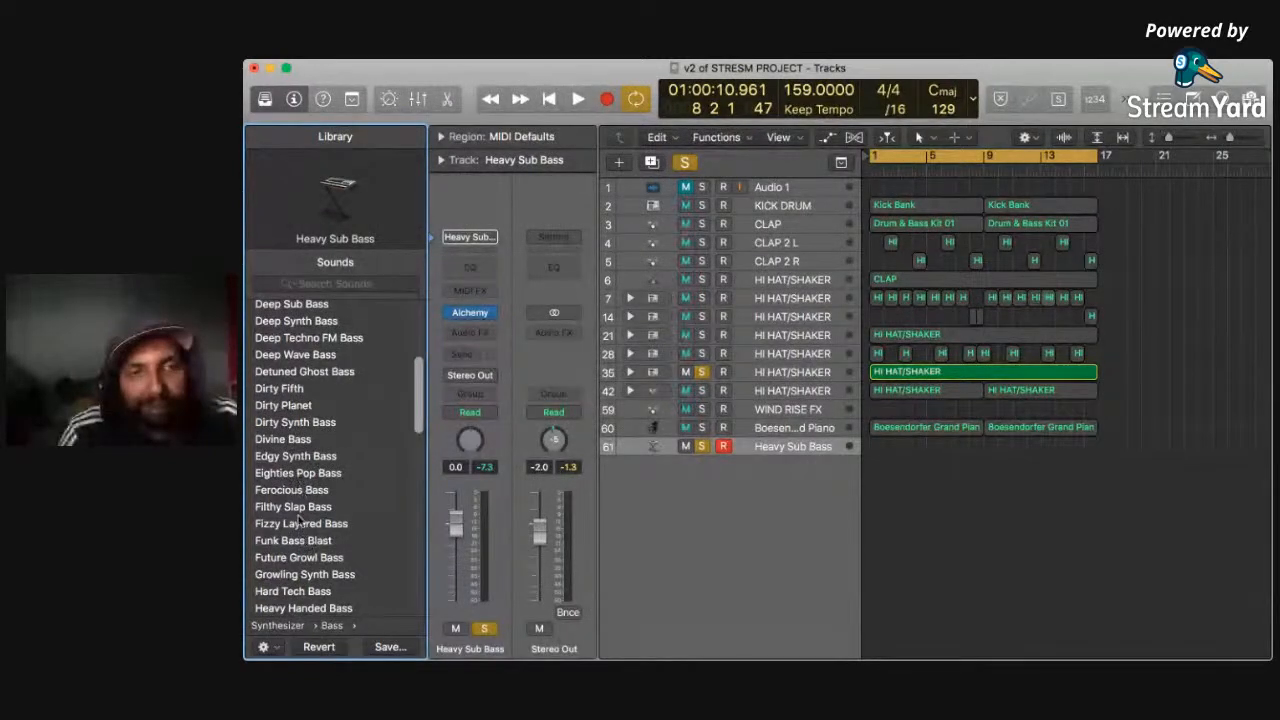
scroll(320, 361, up, 3)
click(321, 438)
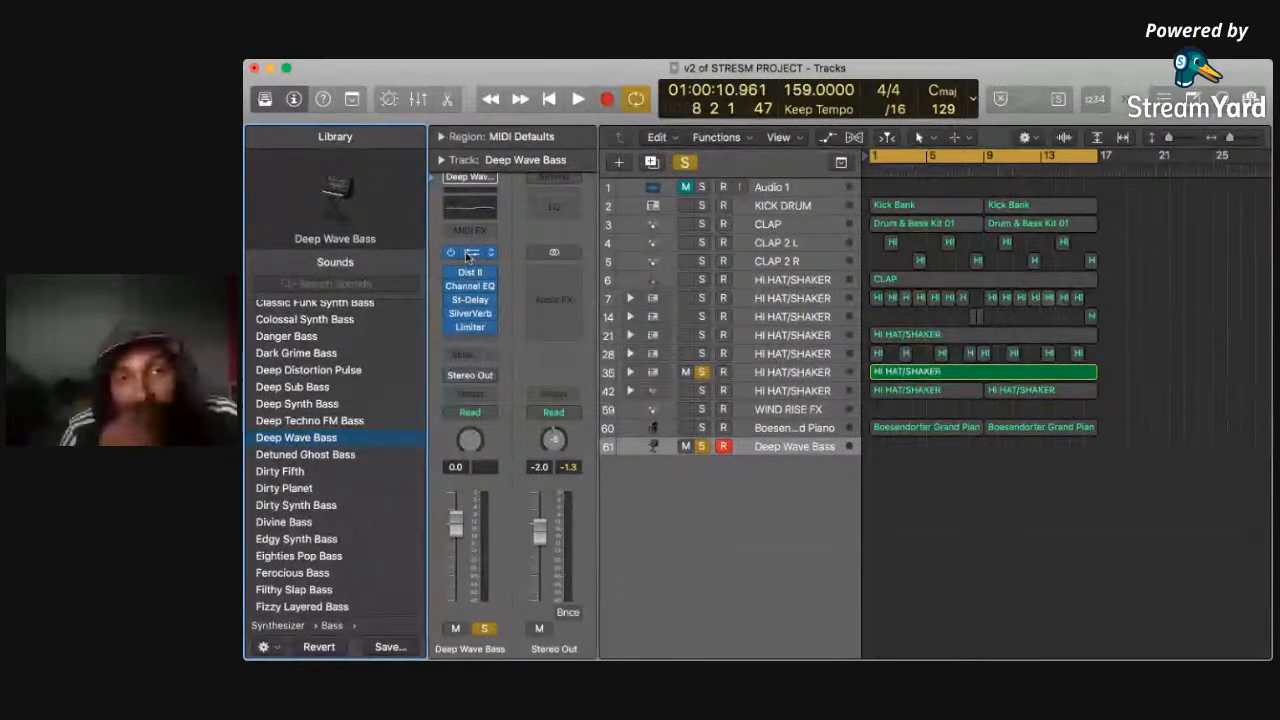
Play the loop and remove the solo from HI HAT/SHAKER track 35 and the Deep Wave Bass track.
click(467, 257)
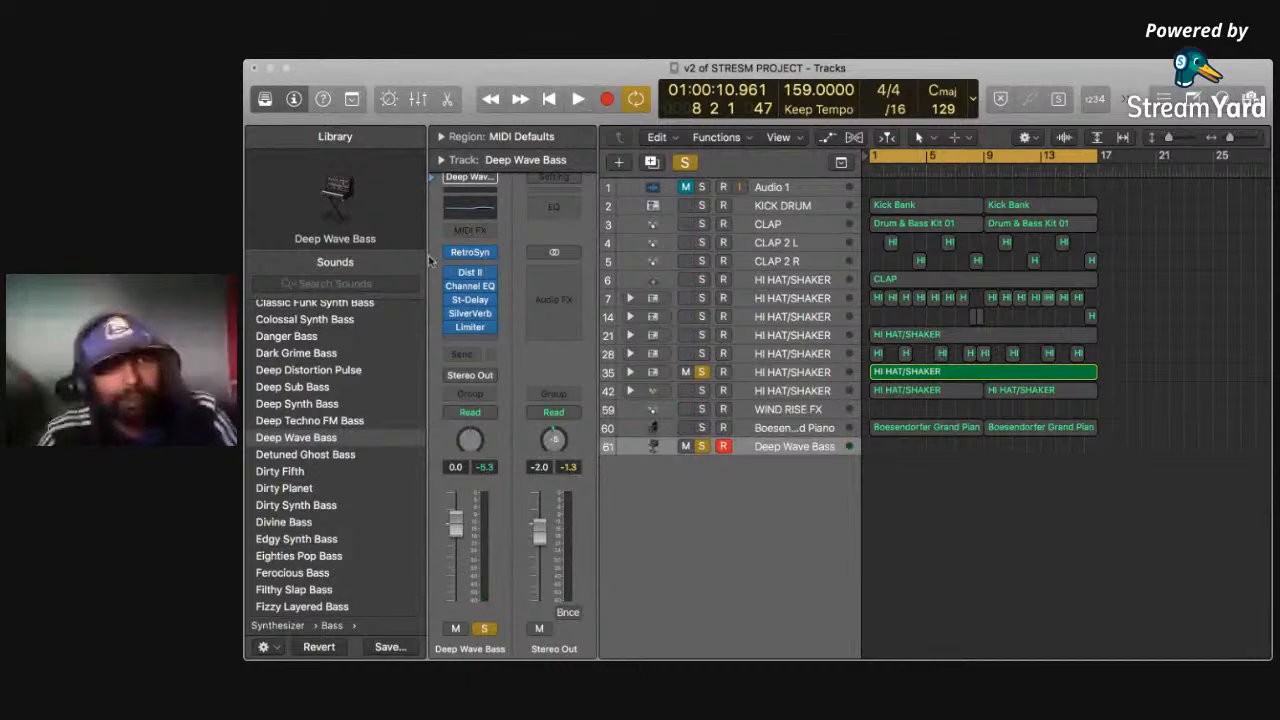
click(277, 96)
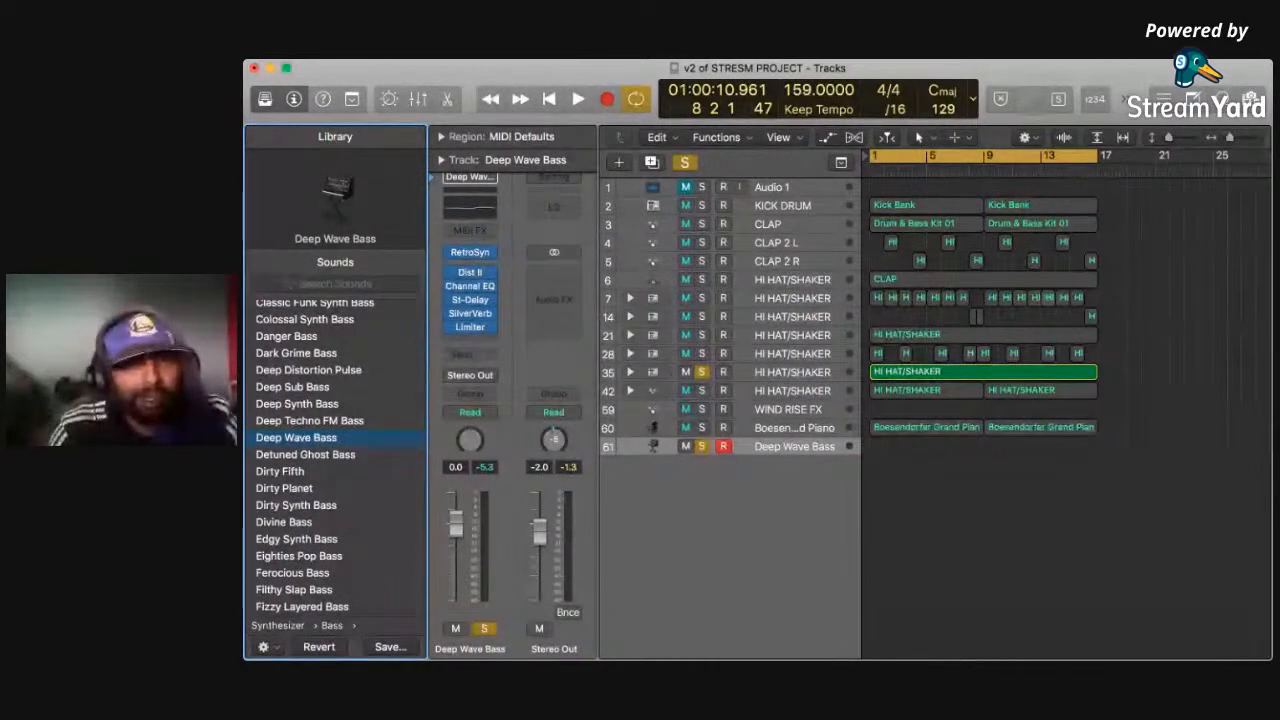
key(space)
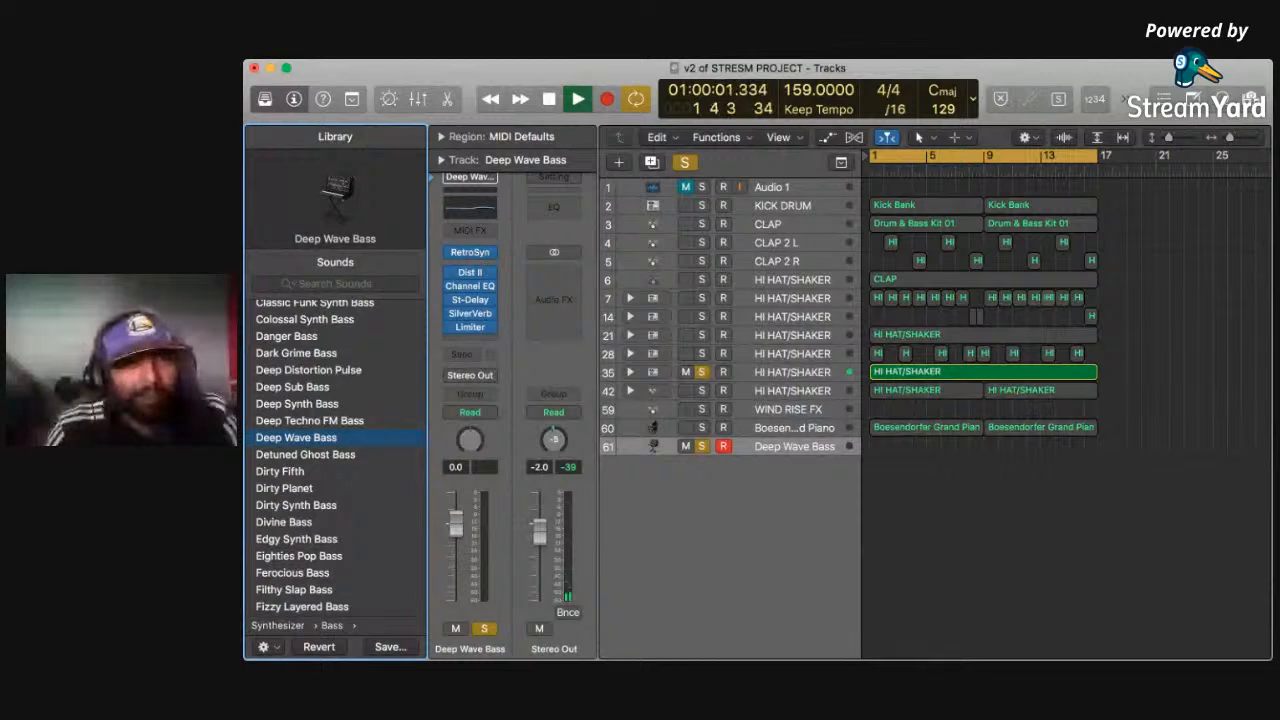
click(702, 372)
click(701, 446)
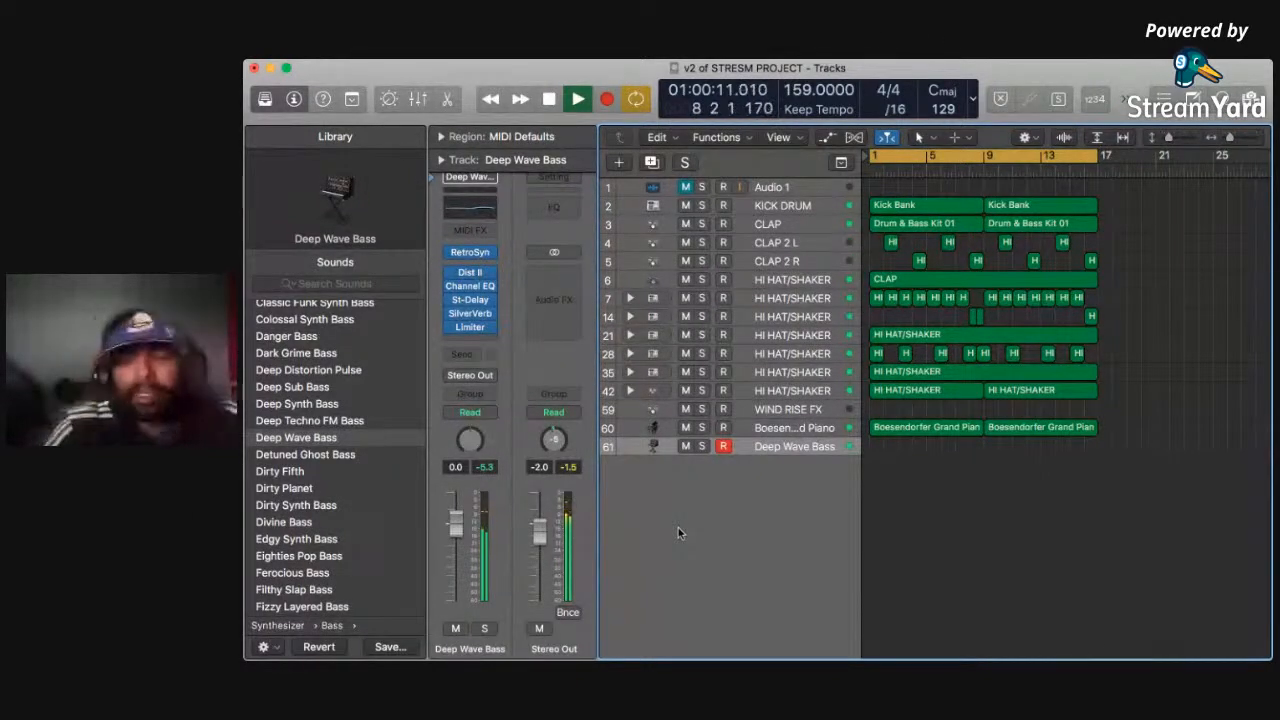
key(Return)
key(space)
key(space)
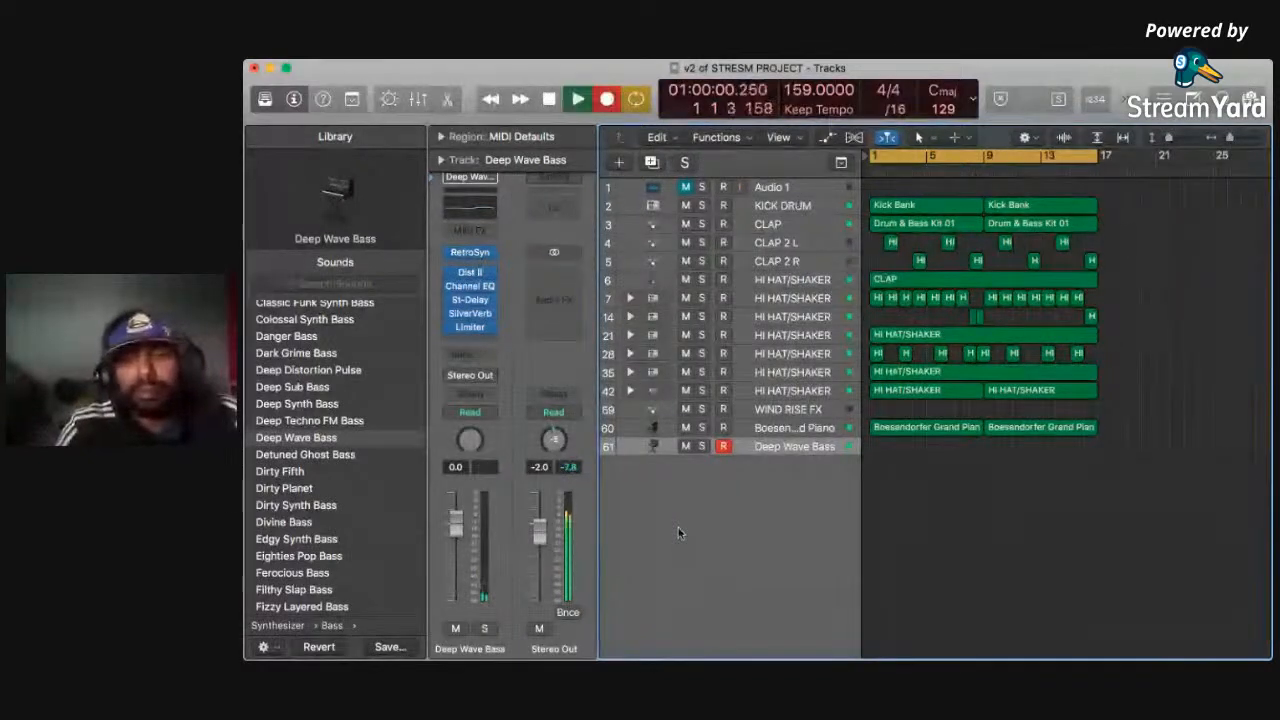
key(space)
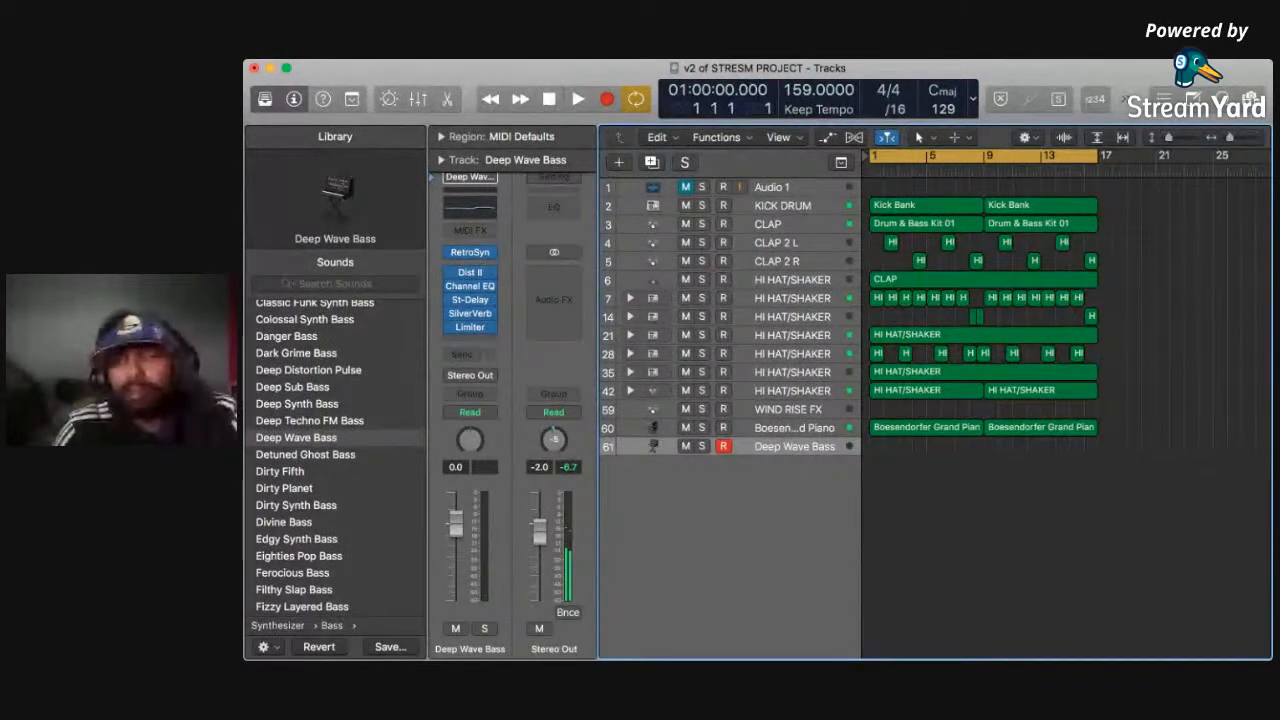
key(r)
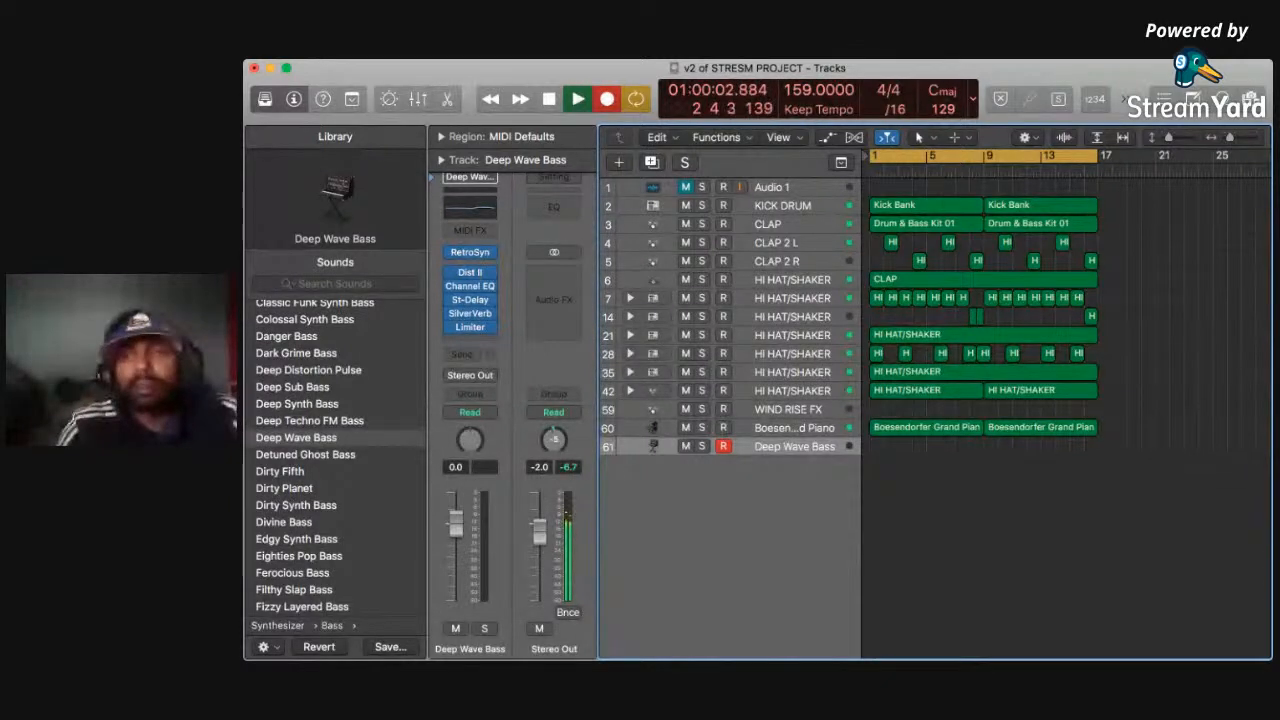
key(space)
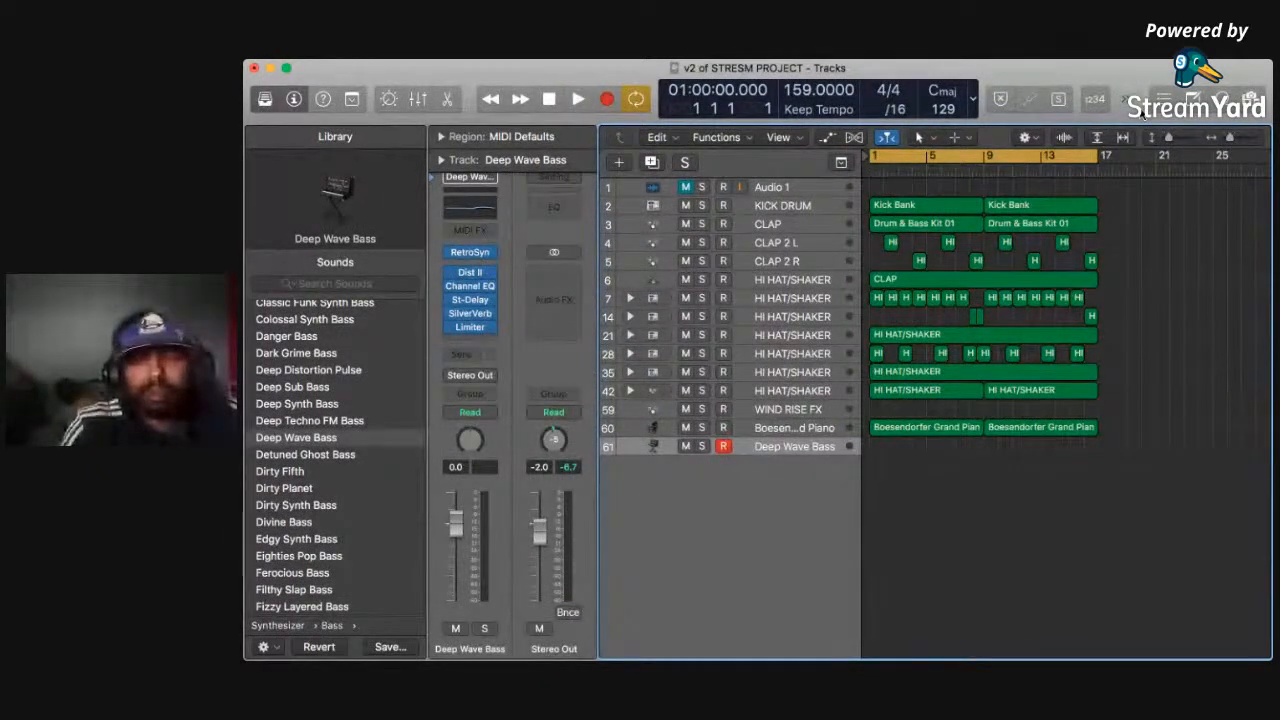
key(space)
key(space)
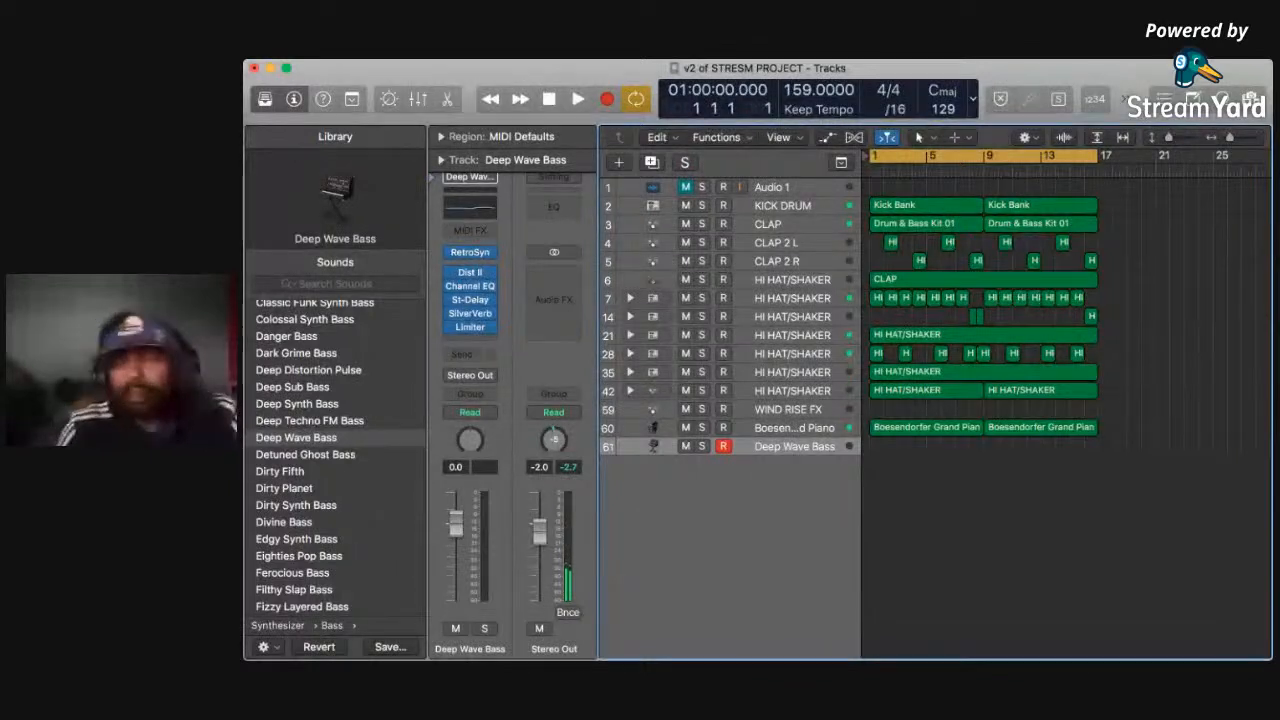
Turn on the count-in and record a bass part on the Deep Wave Bass track over the loop.
click(1096, 100)
key(space)
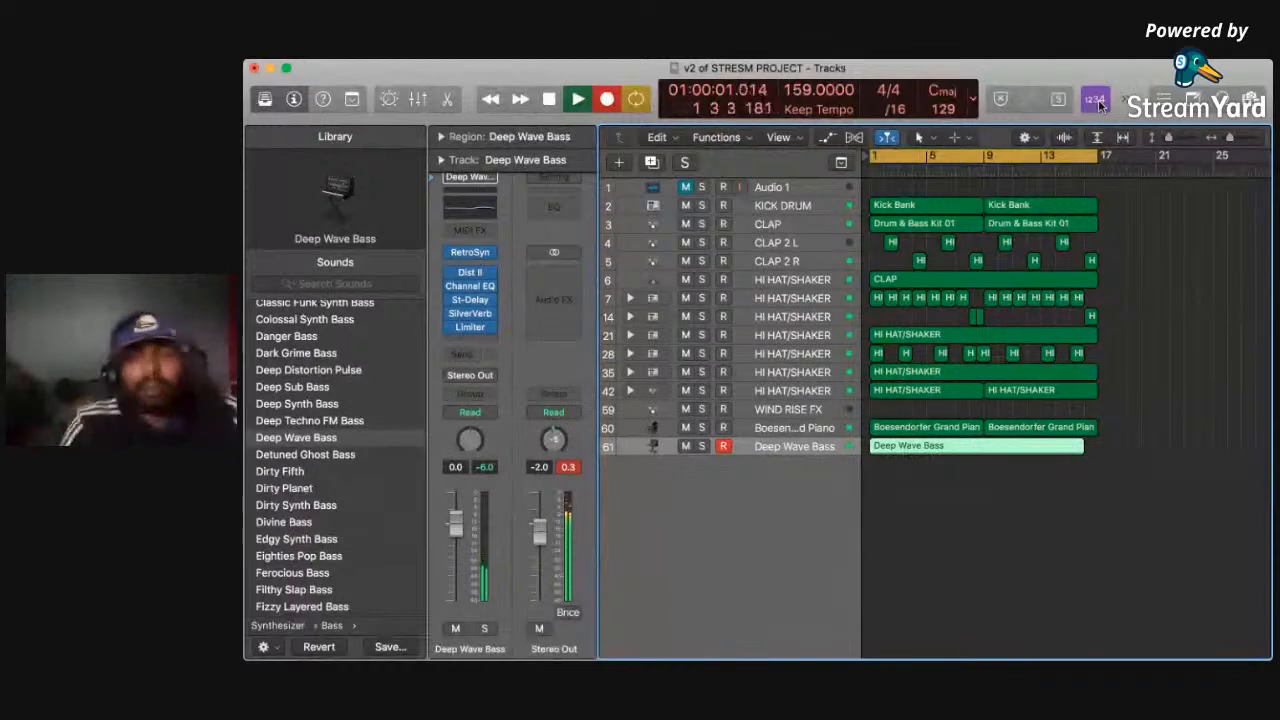
key(space)
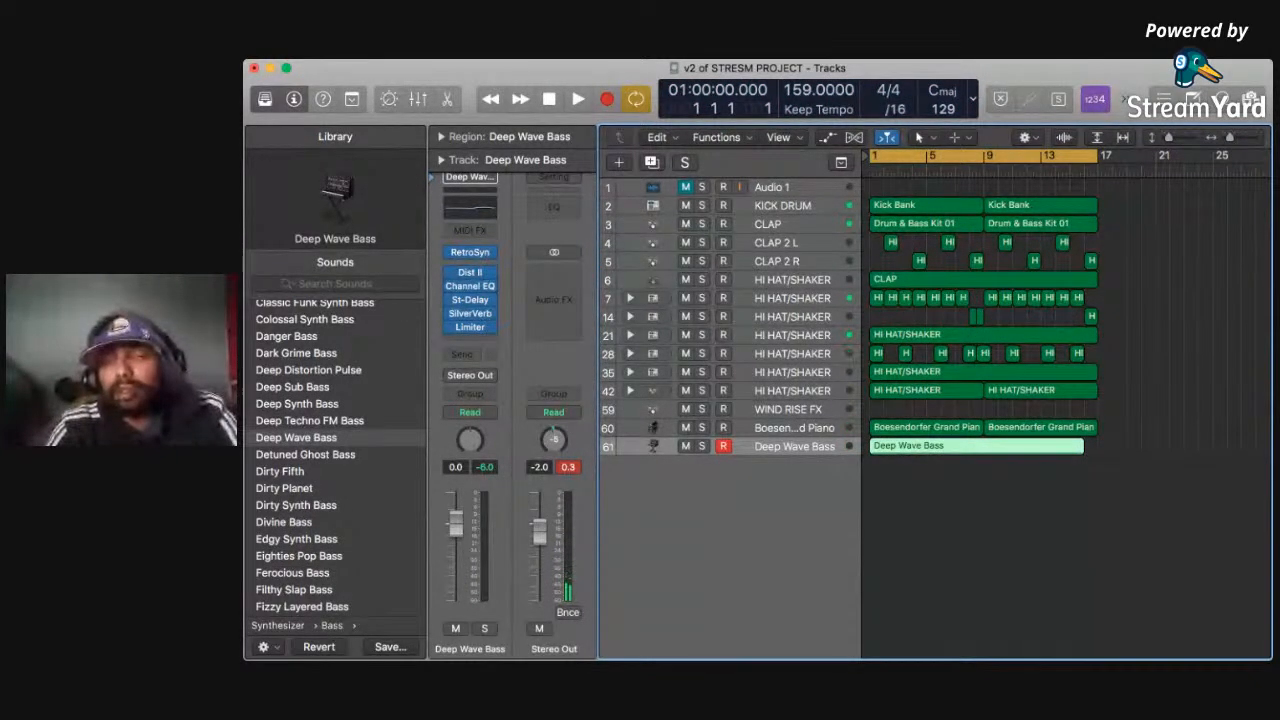
Extend the recorded Deep Wave Bass region to the end of the 16-bar loop.
key(p)
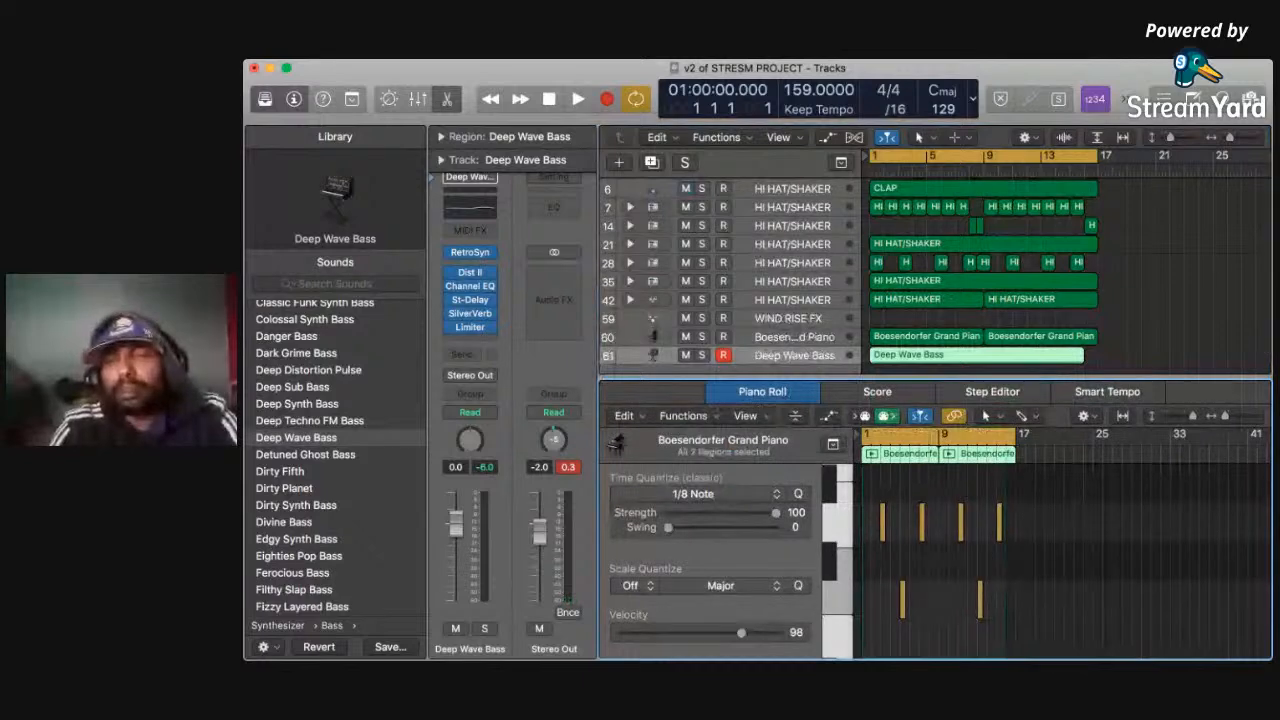
key(p)
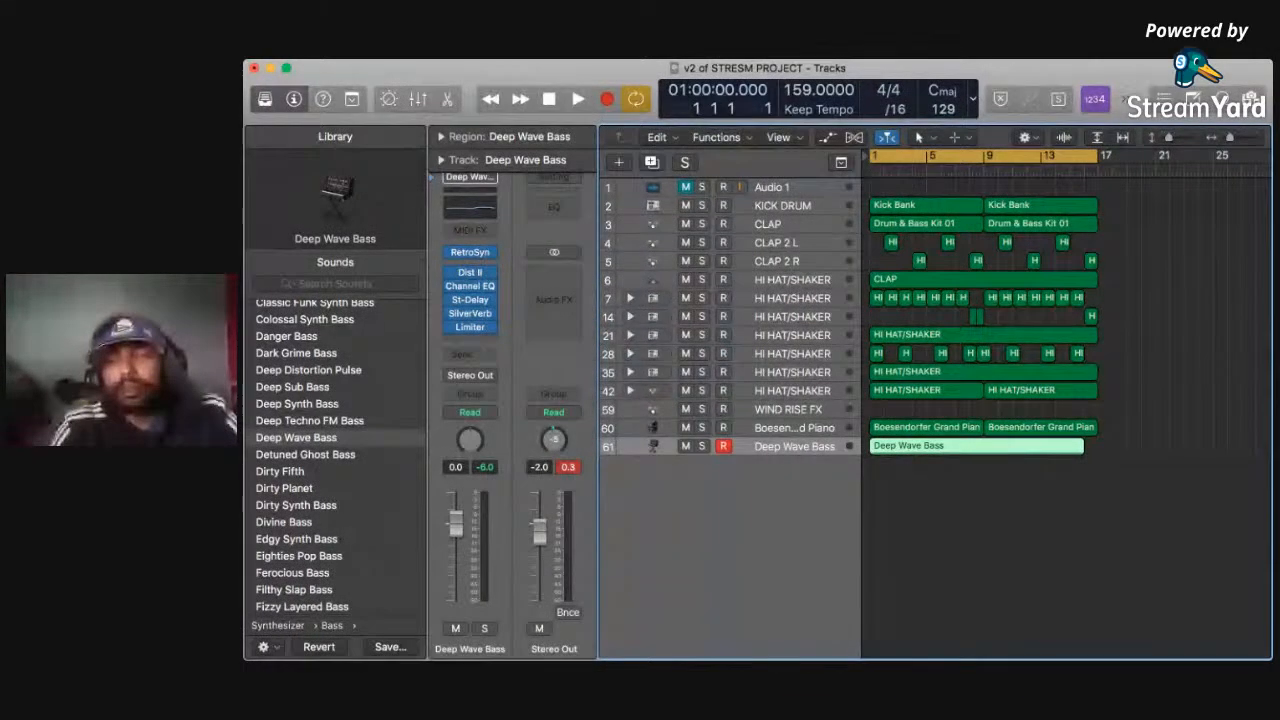
key(space)
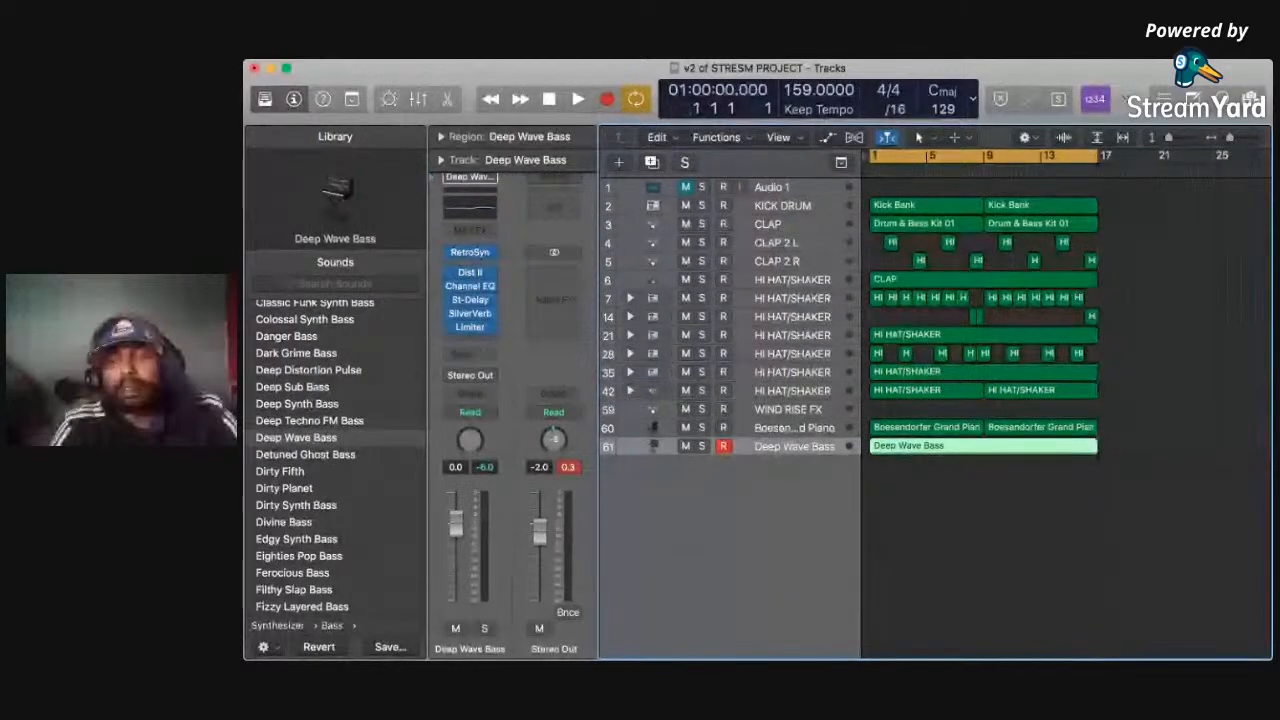
Show the Deep Wave Bass region in the Piano Roll and quantize all its notes to 1/8 Note.
key(p)
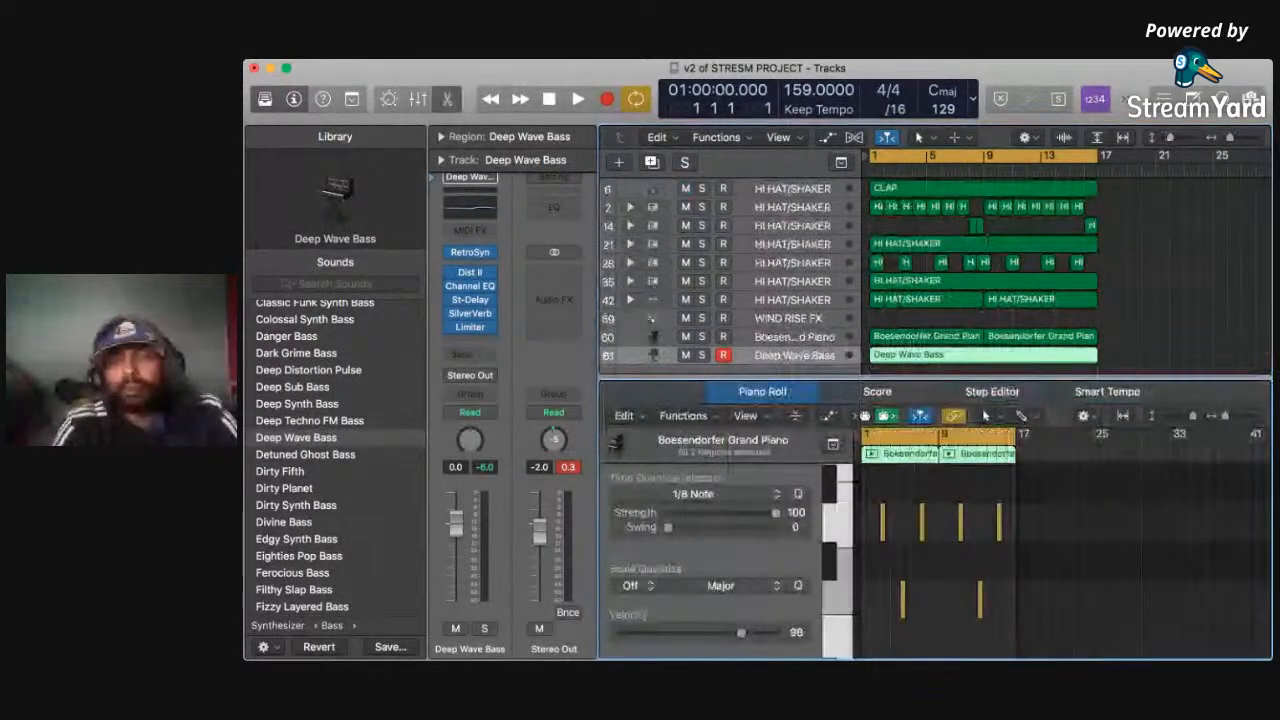
key(p)
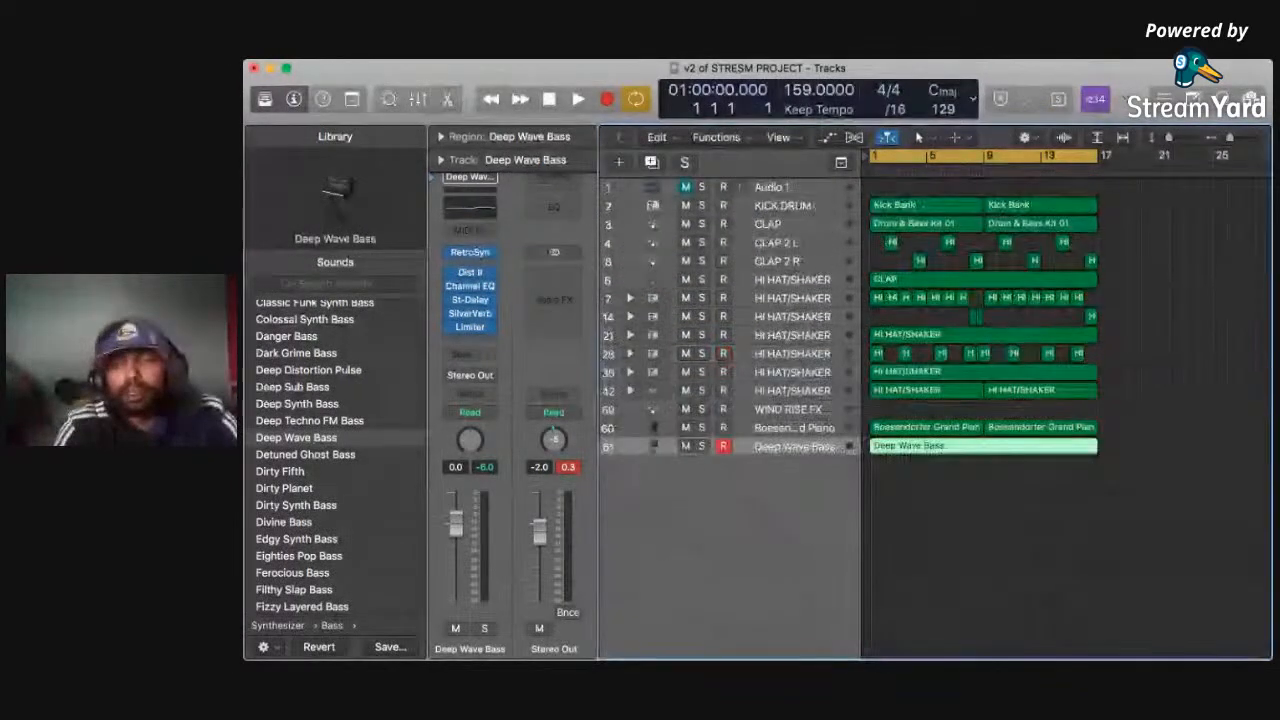
key(p)
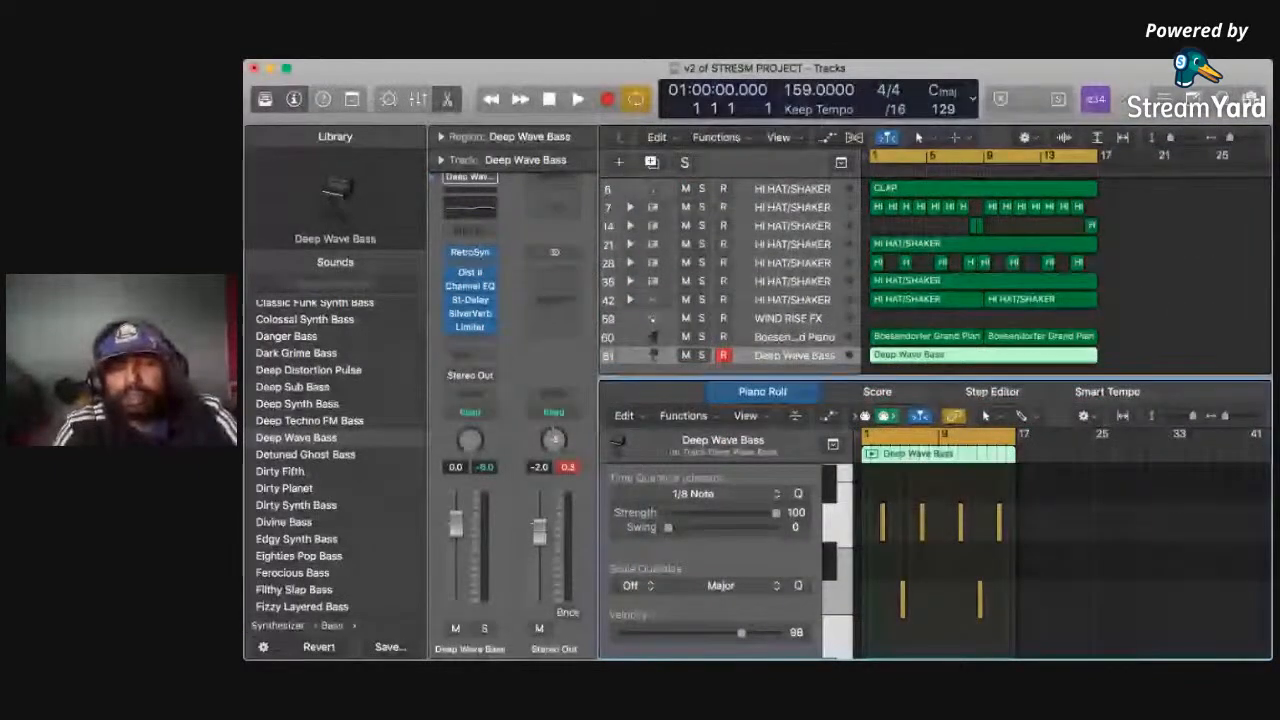
key(super+a)
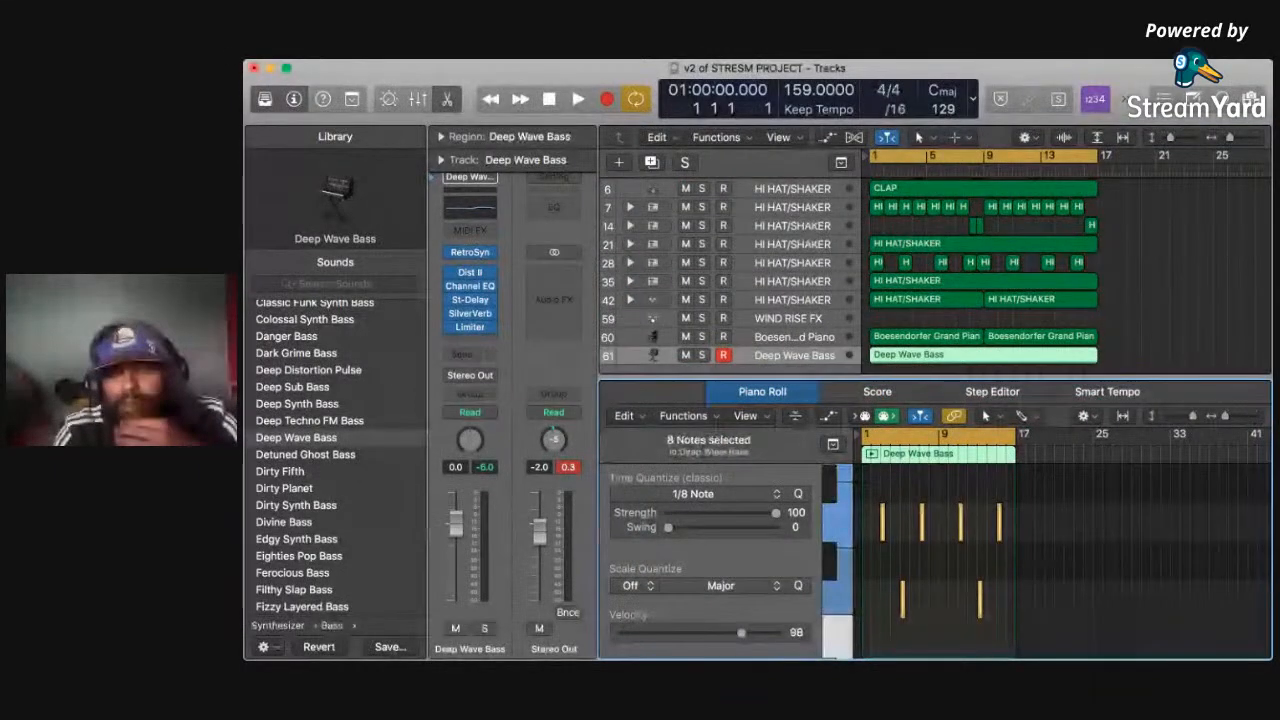
click(801, 495)
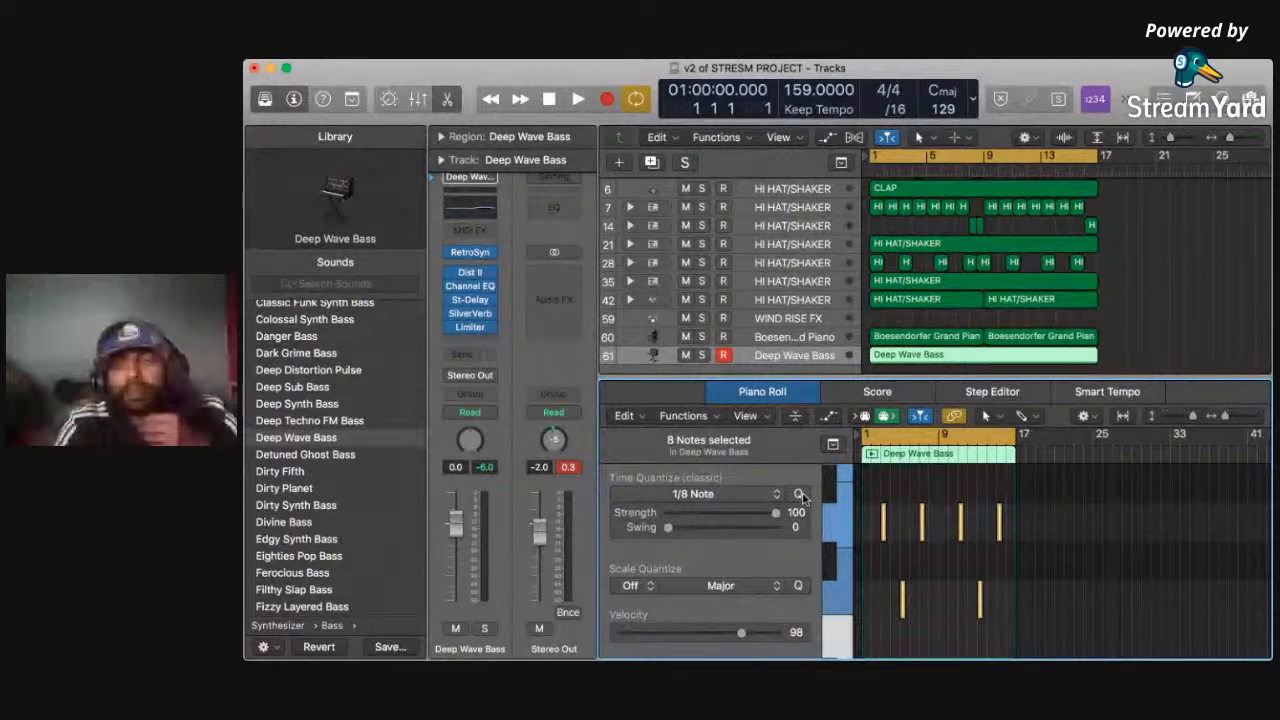
Play the loop to check the quantized bass part, and return the playhead to the start.
key(space)
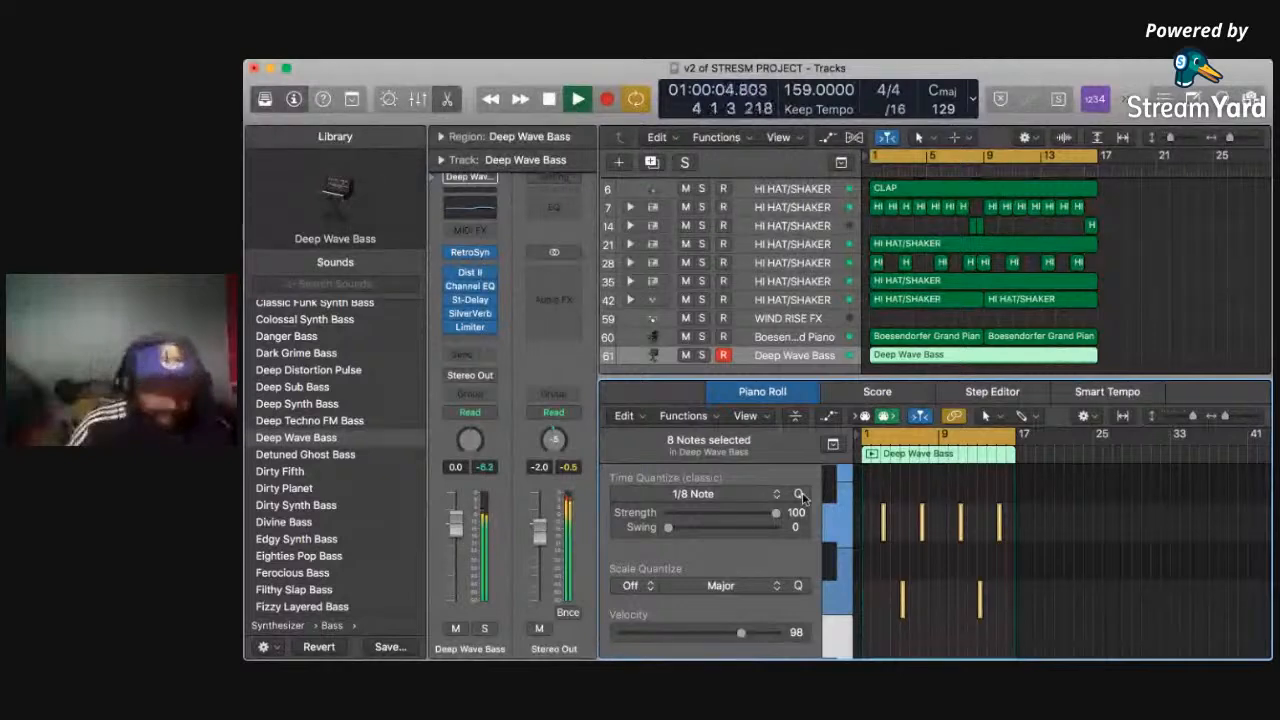
key(space)
key(Return)
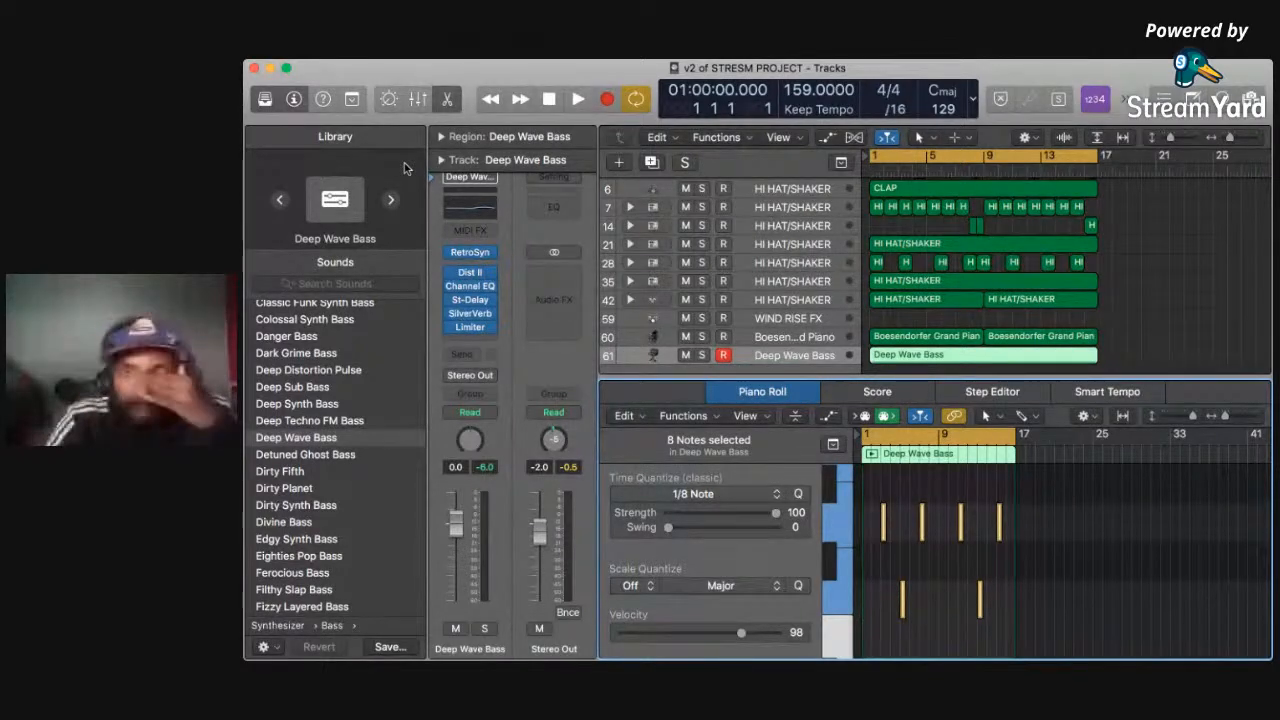
Play the 16-bar loop and look through all its tracks while listening to the full beat with the bass part.
key(space)
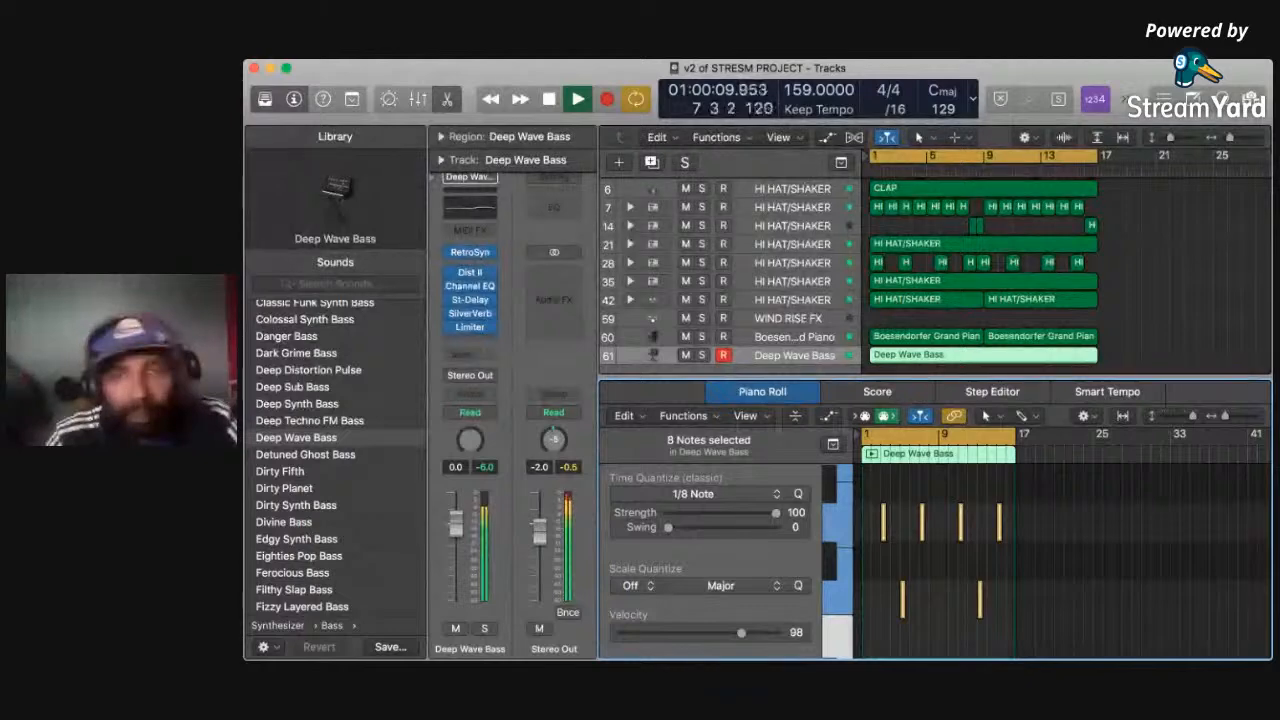
scroll(934, 276, down, 2)
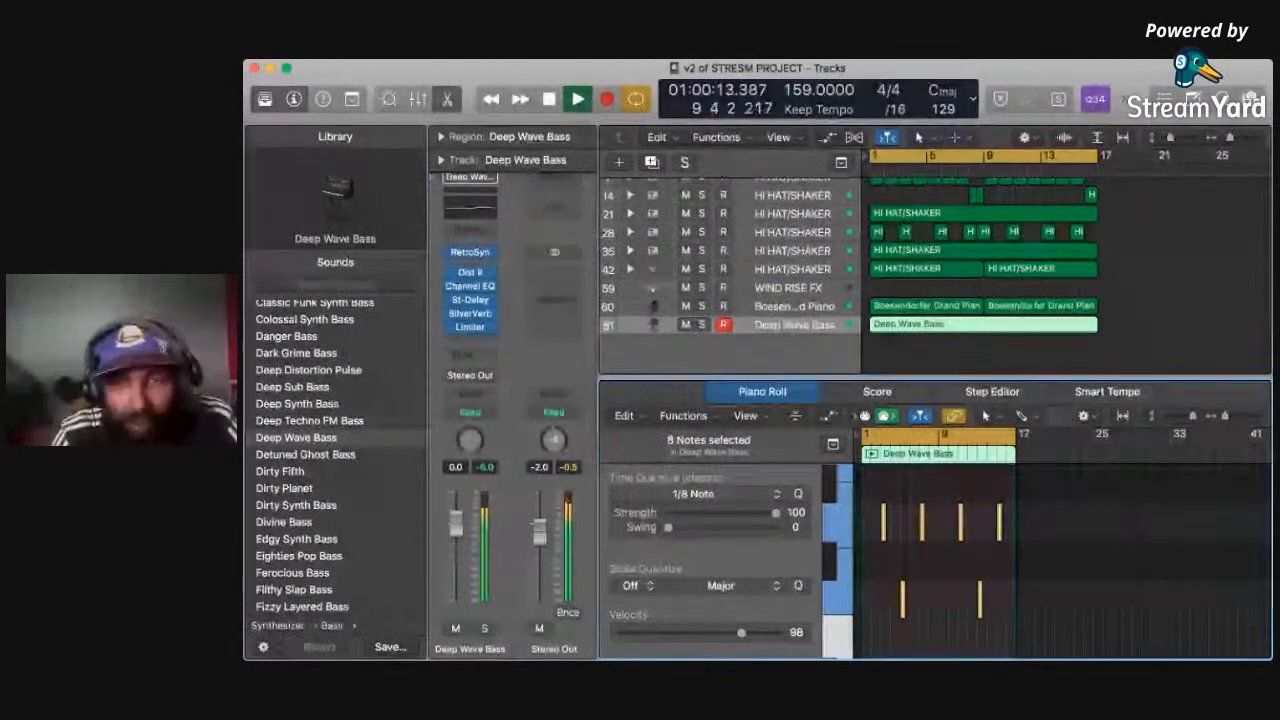
scroll(934, 276, up, 5)
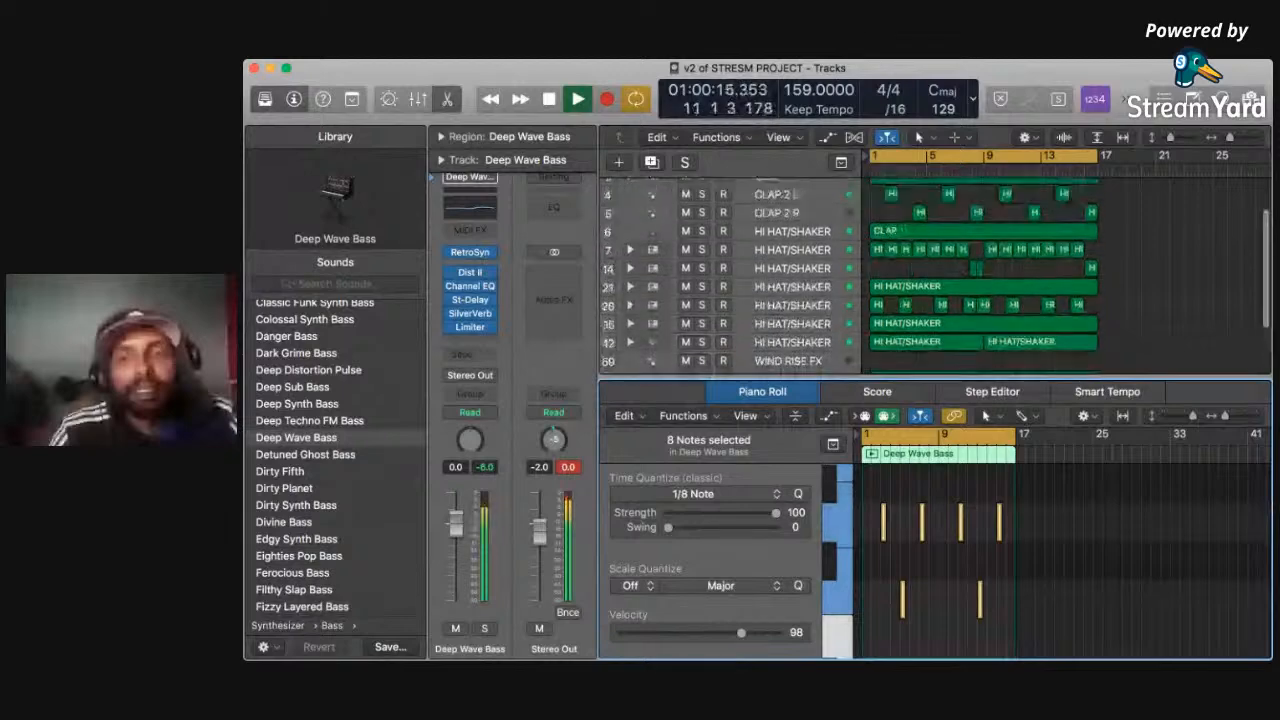
scroll(934, 276, down, 2)
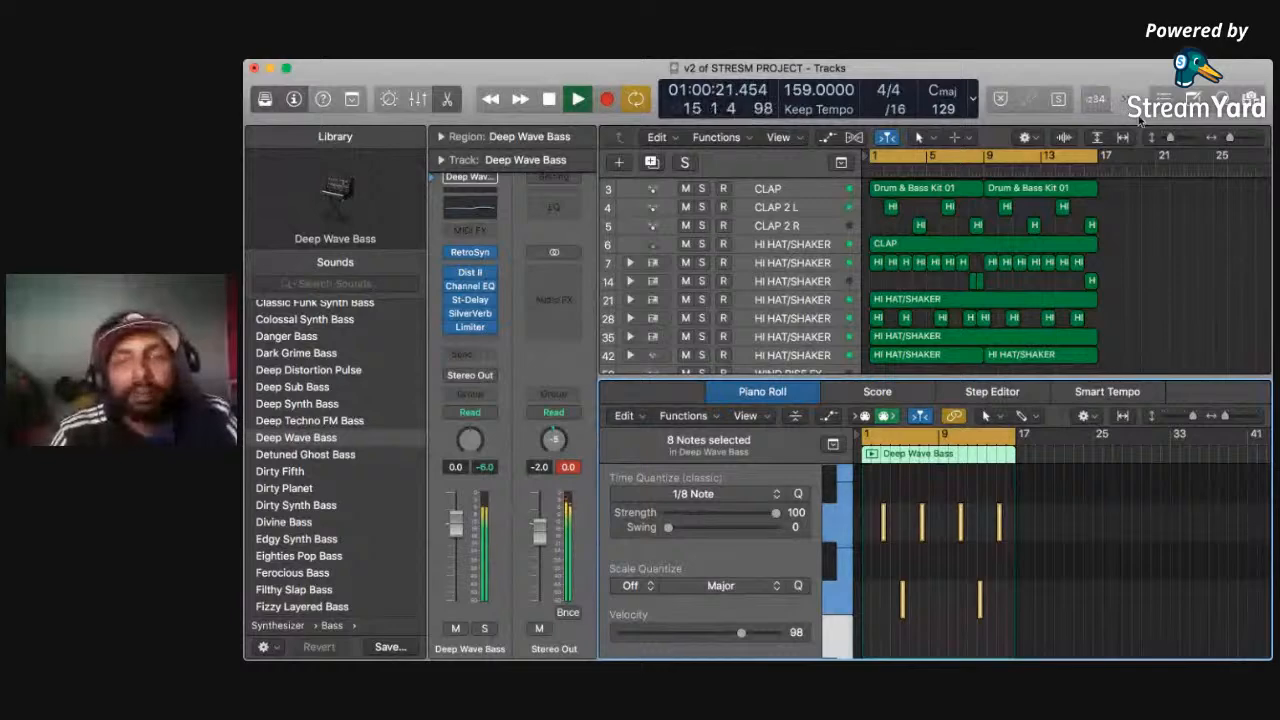
scroll(934, 276, down, 2)
scroll(934, 276, up, 4)
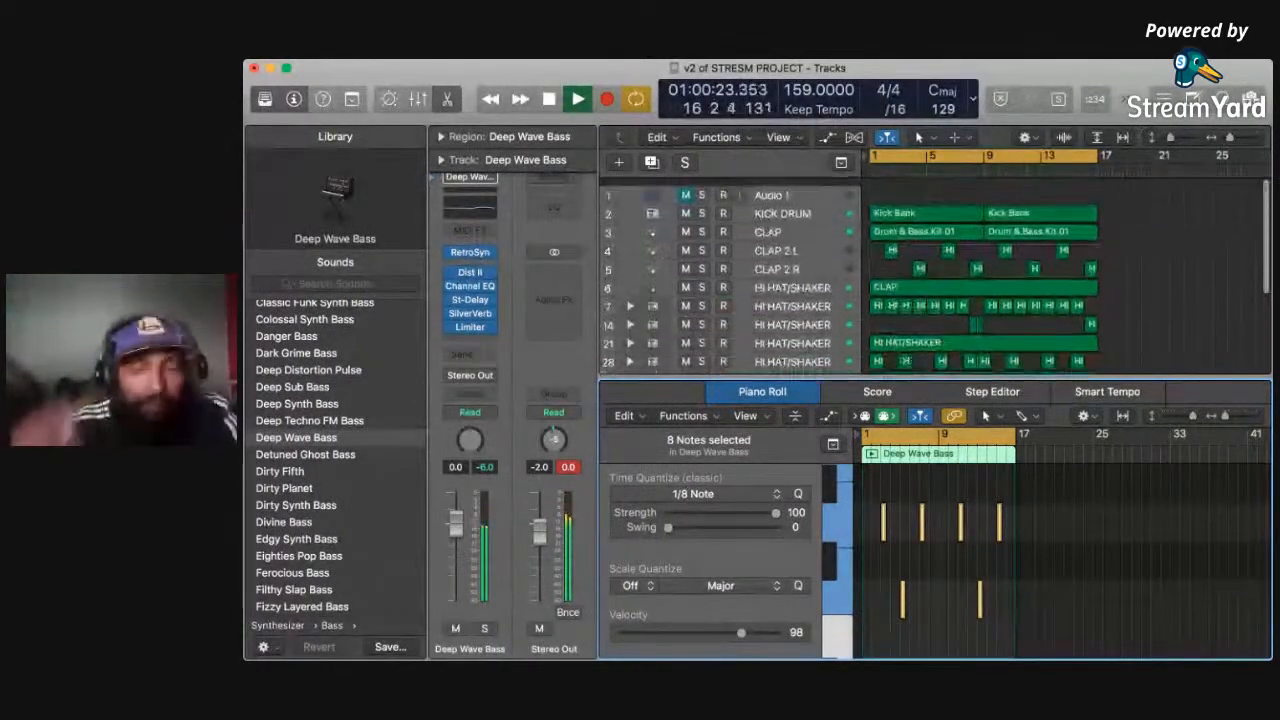
key(Return)
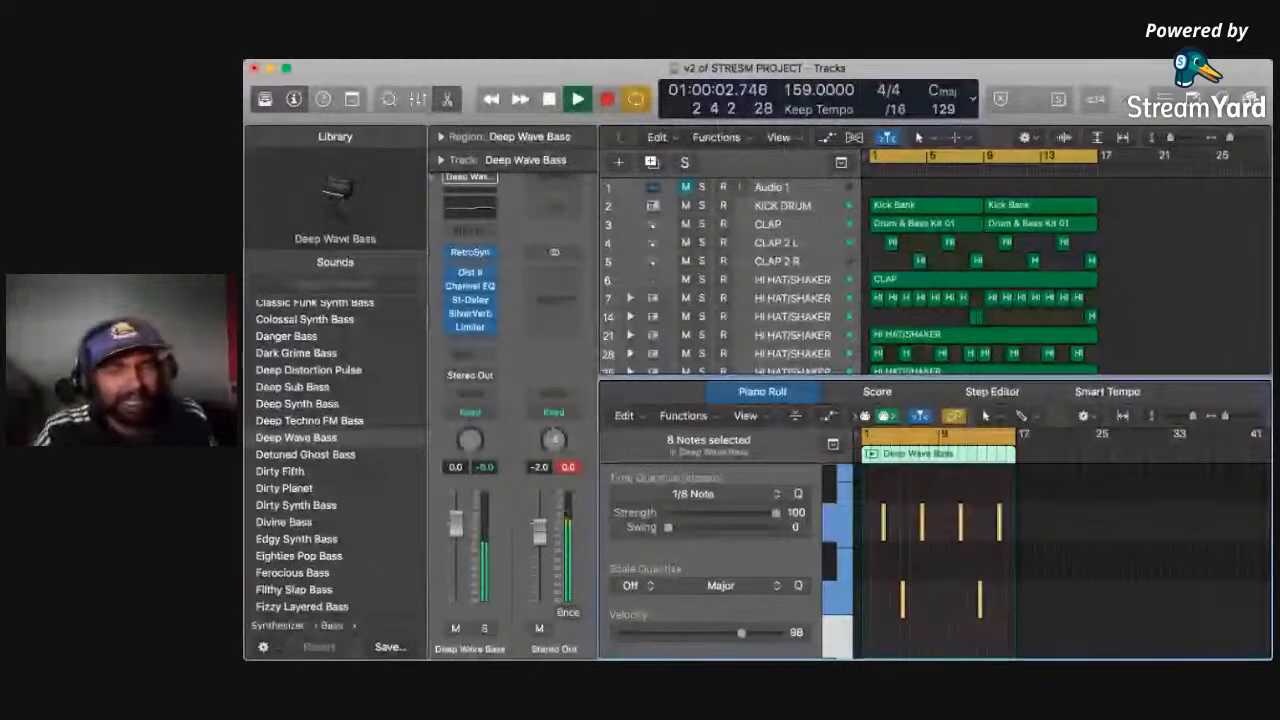
scroll(940, 275, down, 2)
scroll(940, 270, down, 5)
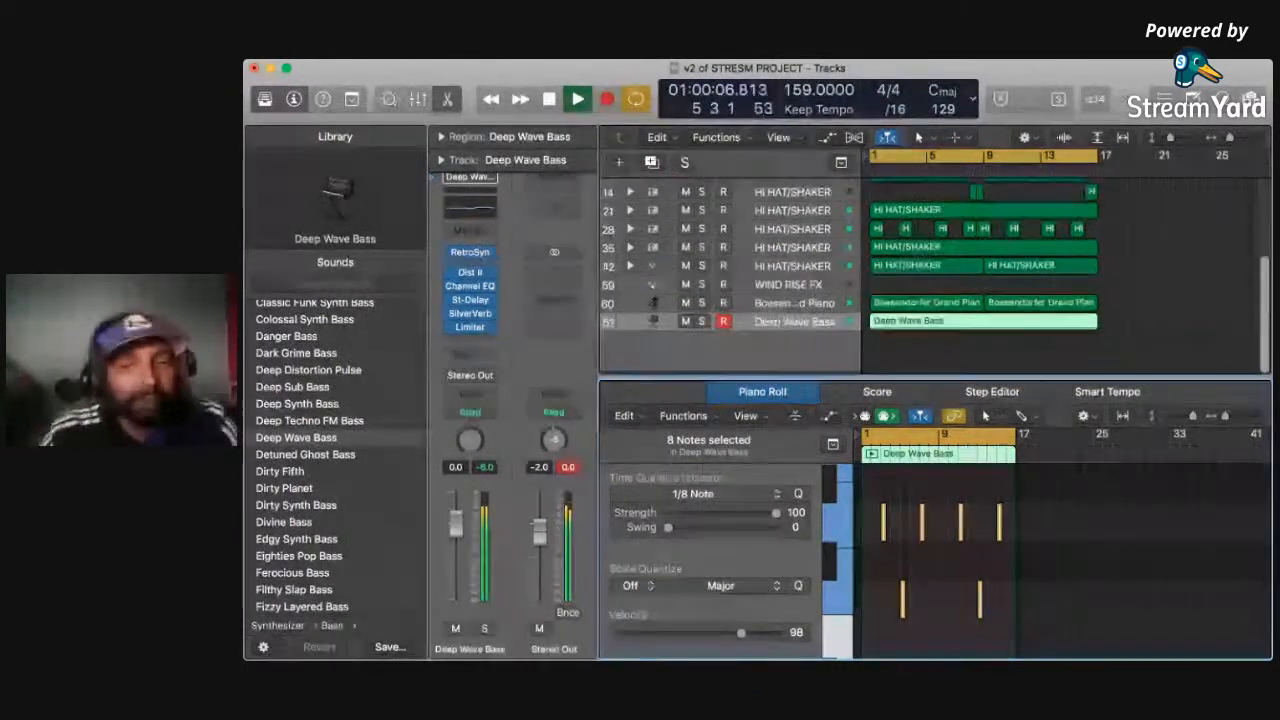
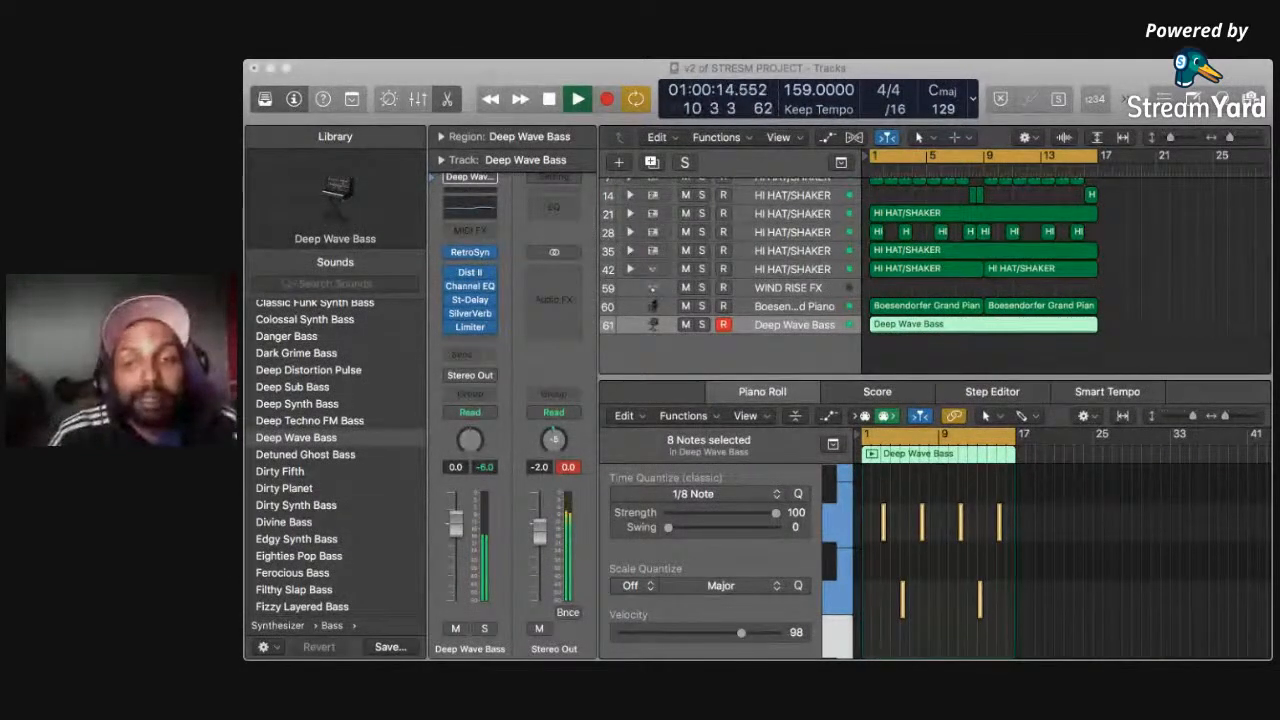
Join the two Boesendorfer Grand Piano regions into one and duplicate the piano track with its settings as an empty track.
click(1108, 565)
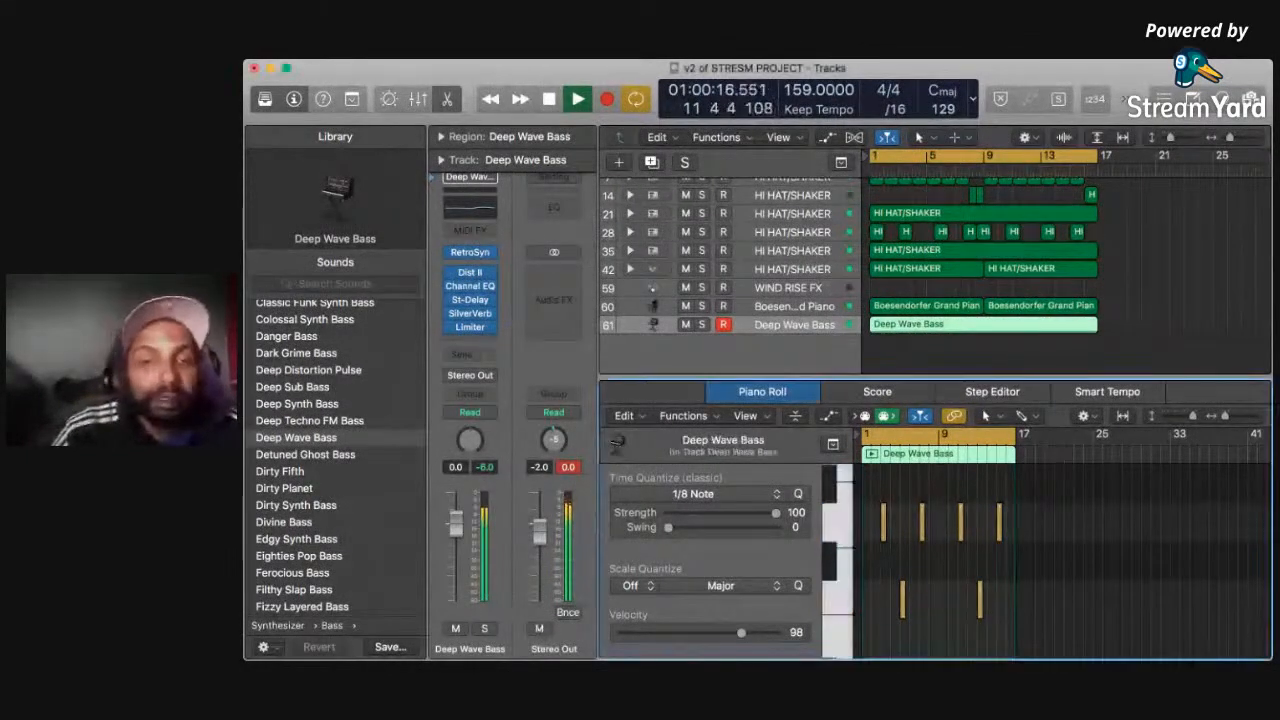
click(798, 307)
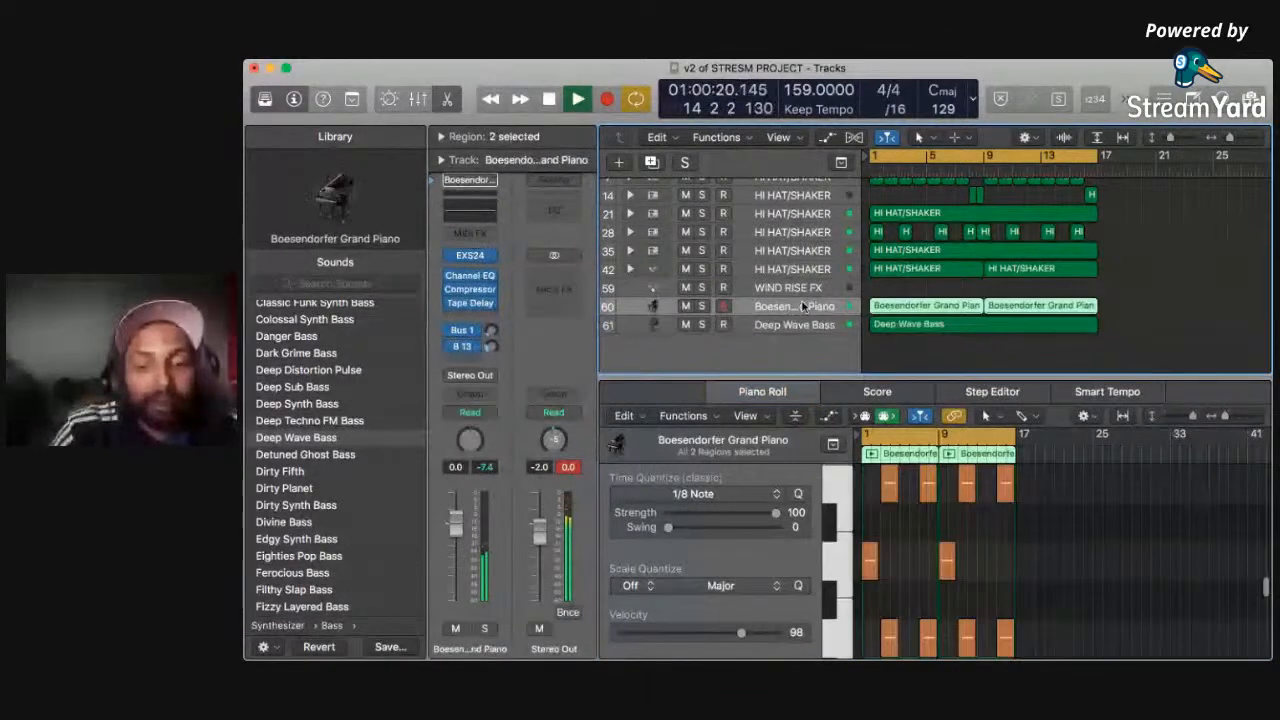
key(super+j)
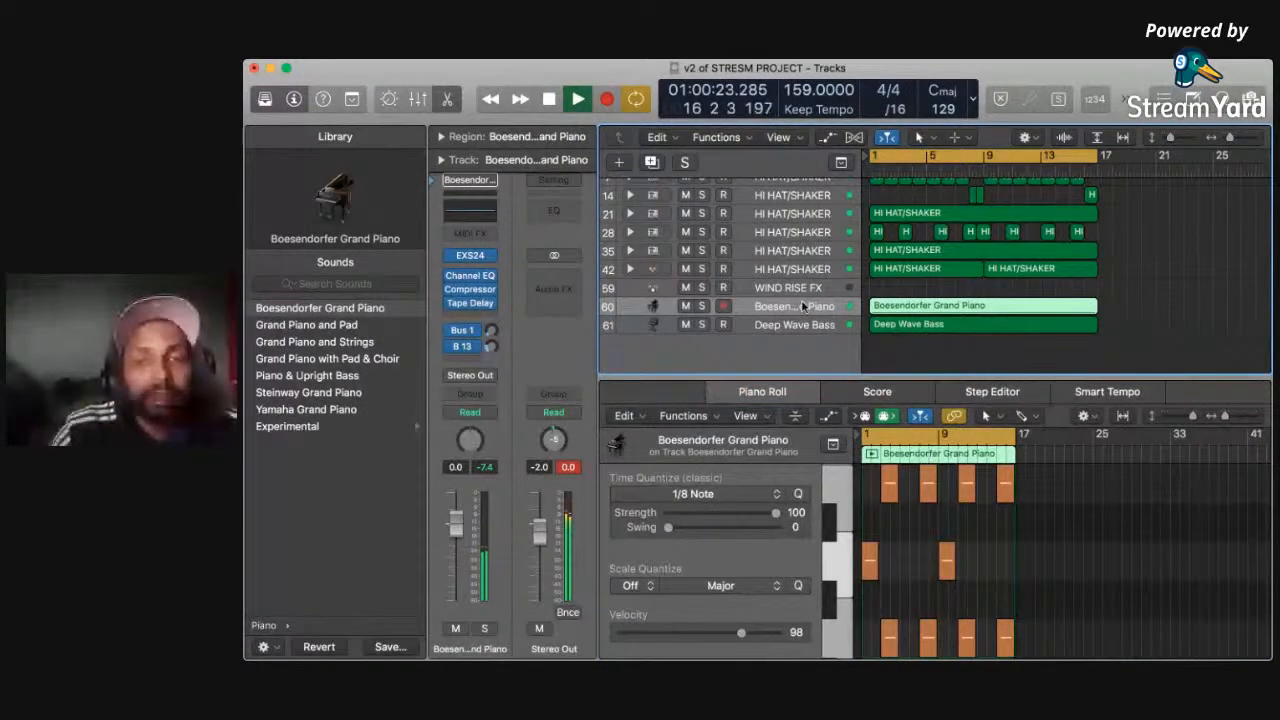
key(super+d)
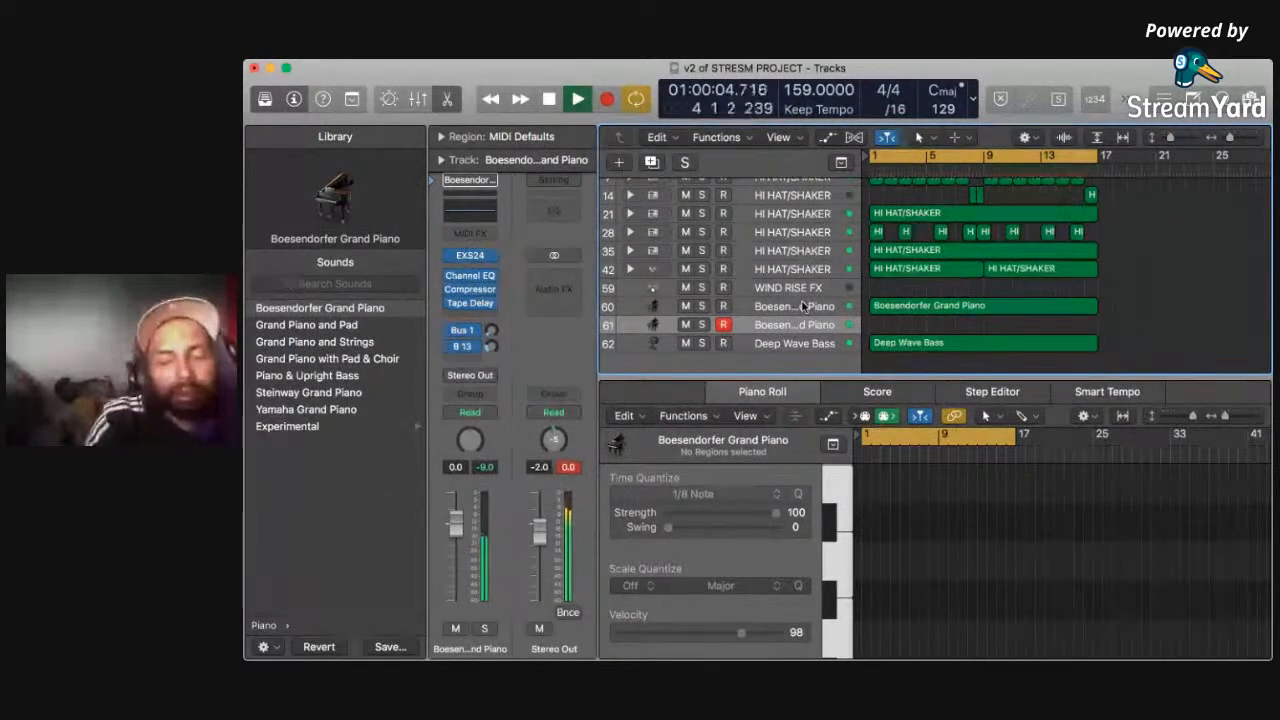
Stop playback at the start of the loop and turn on the count-in for recording.
key(space)
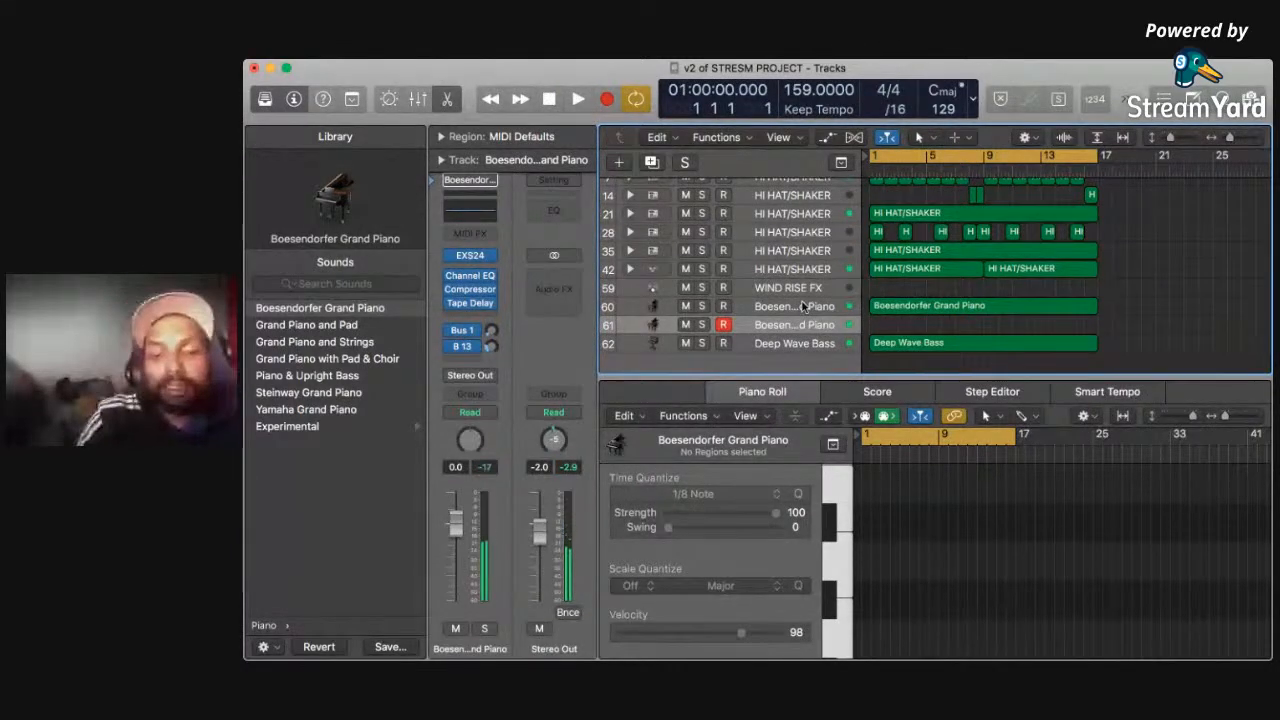
key(space)
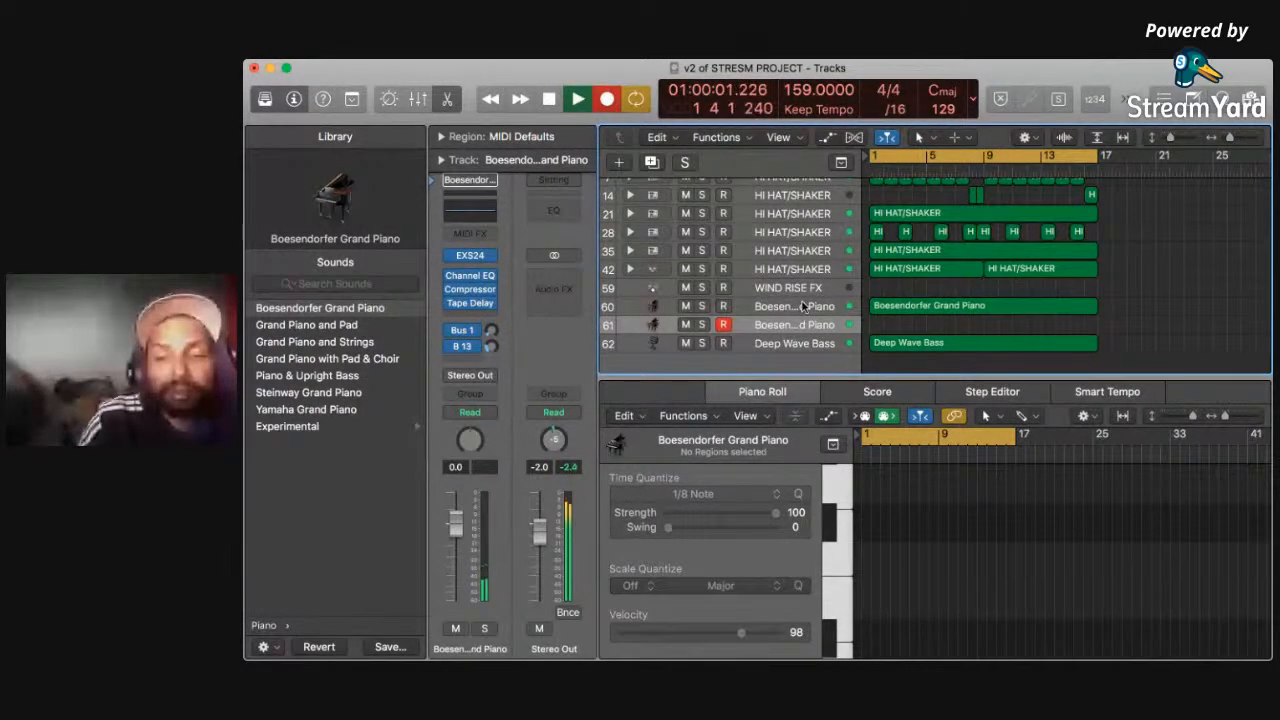
key(space)
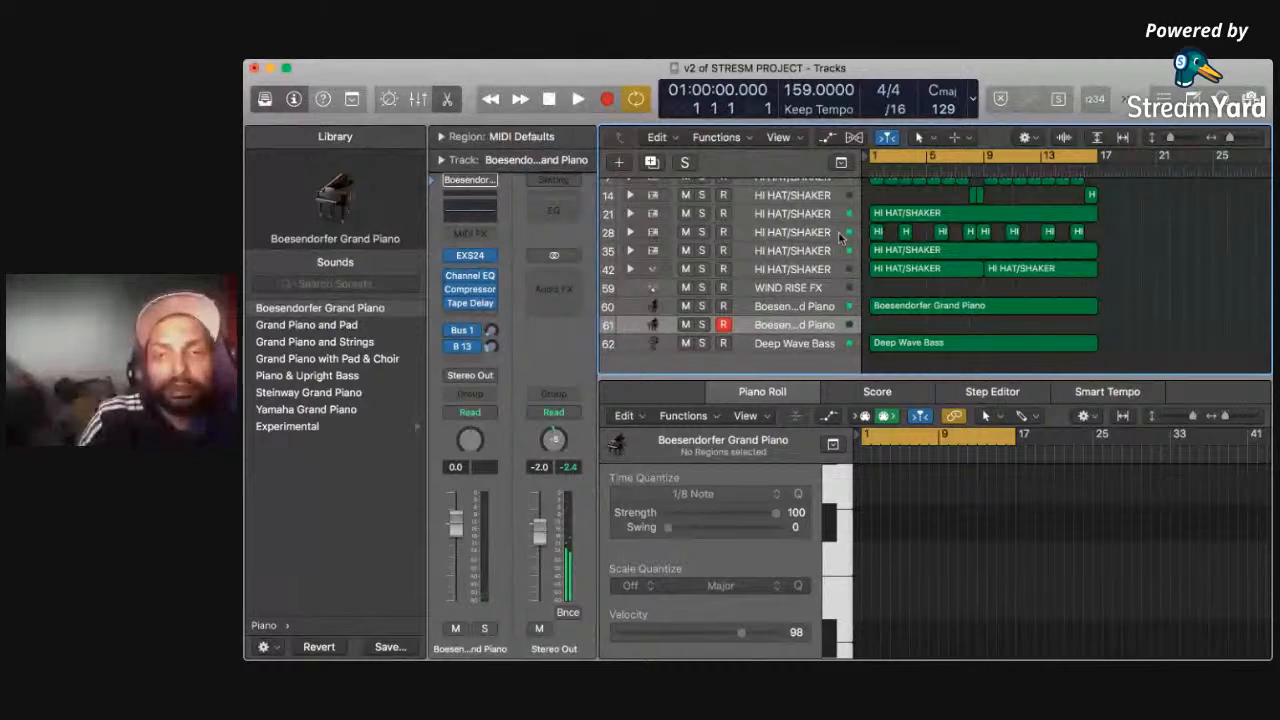
click(1095, 101)
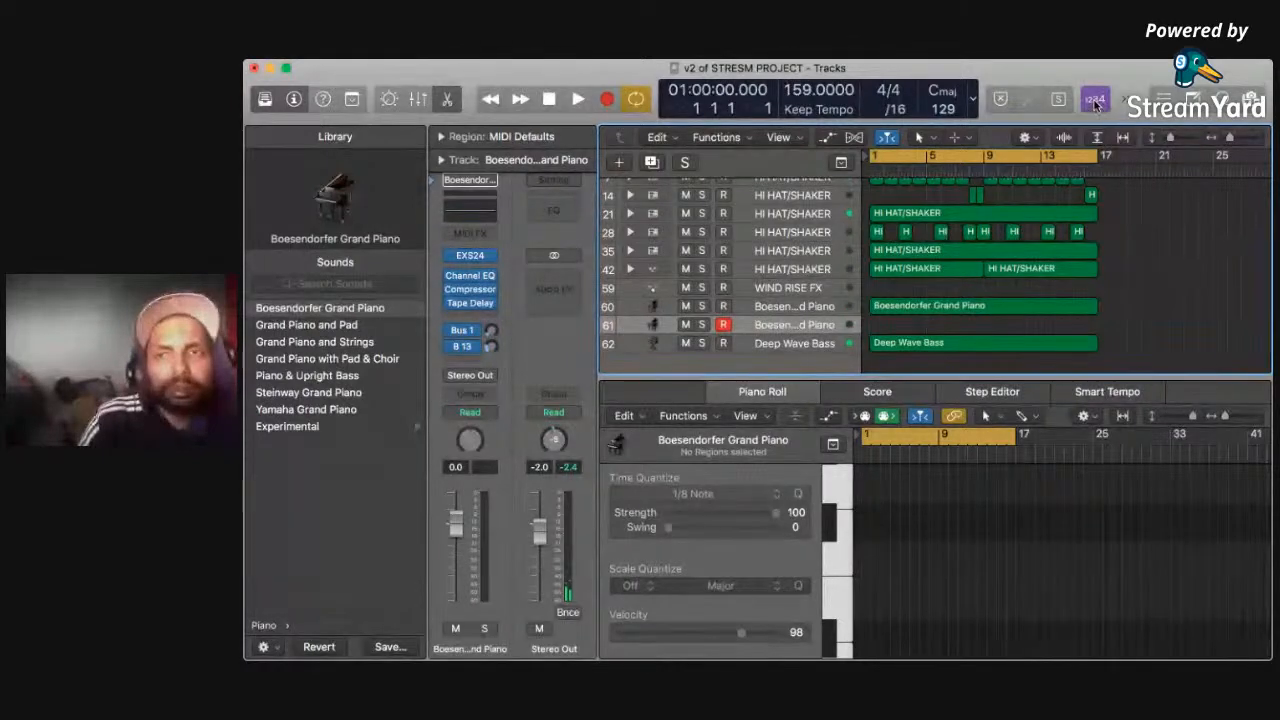
Try recording a part on the duplicated Boesendorfer piano track twice, deleting each take.
key(r)
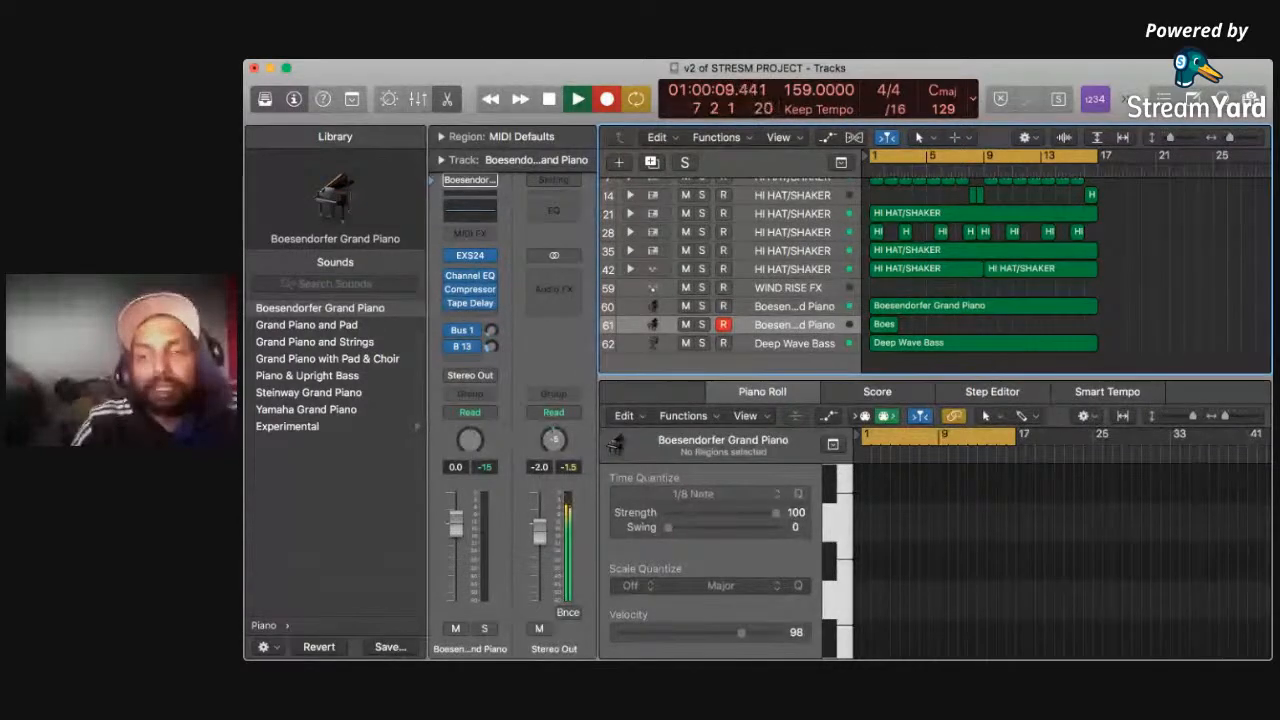
key(space)
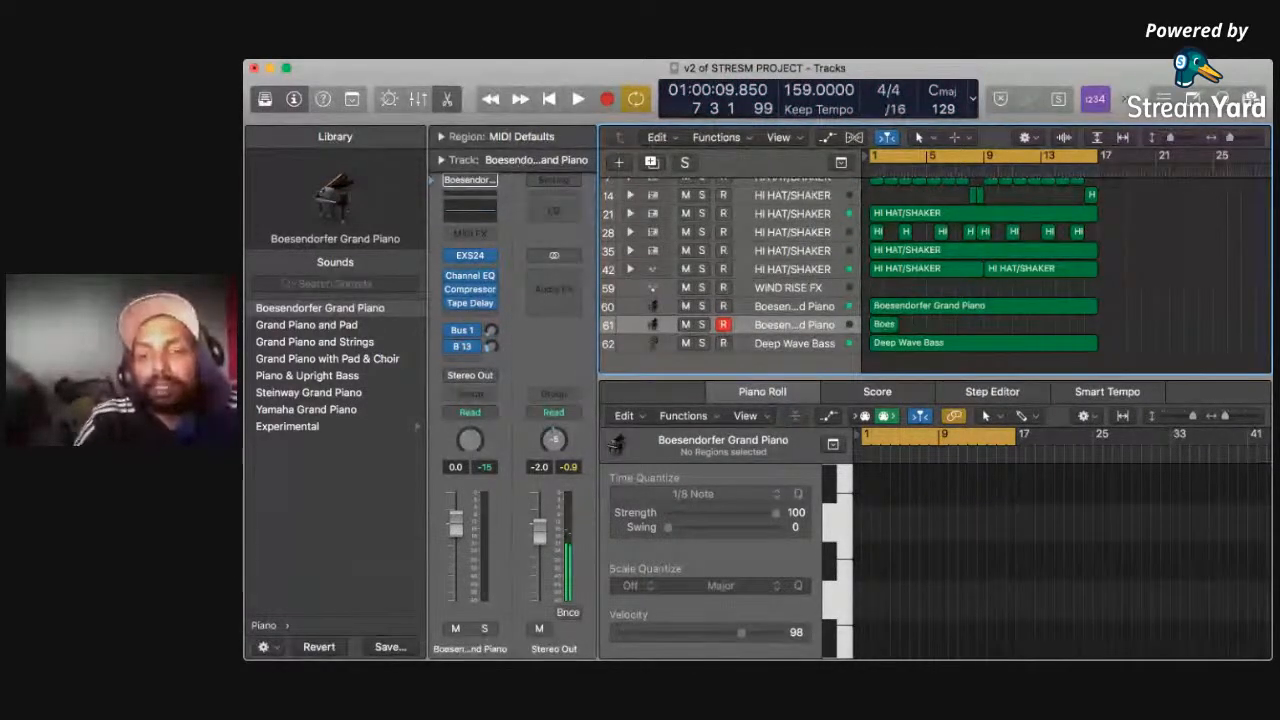
click(884, 324)
key(Delete)
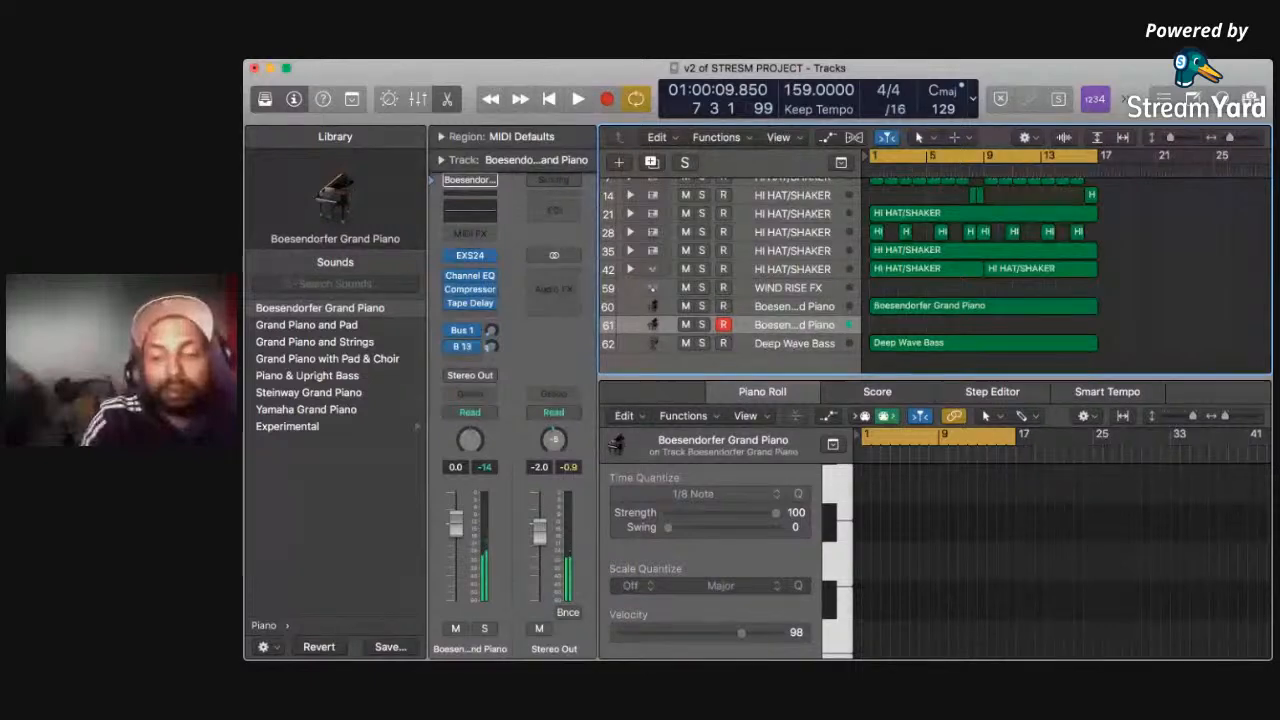
key(space)
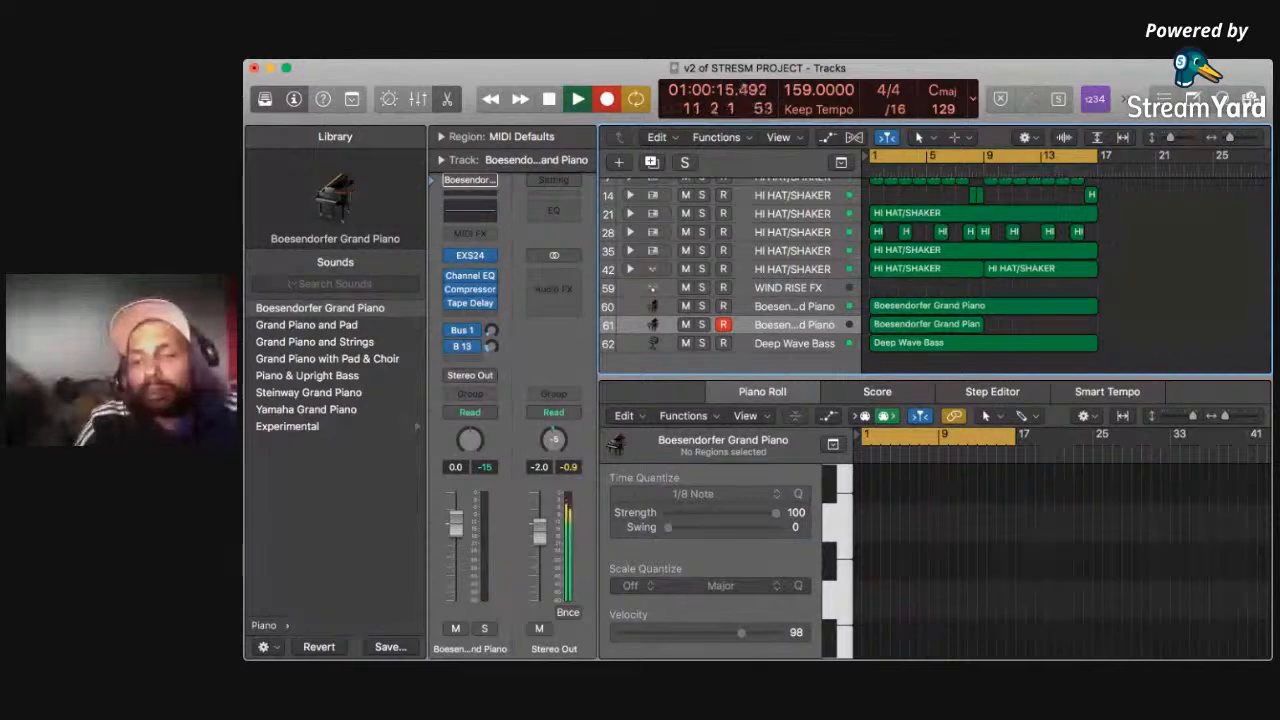
key(space)
click(926, 324)
key(Delete)
Record an eight-bar part on the duplicated Boesendorfer piano track and open its region in the Piano Roll.
key(r)
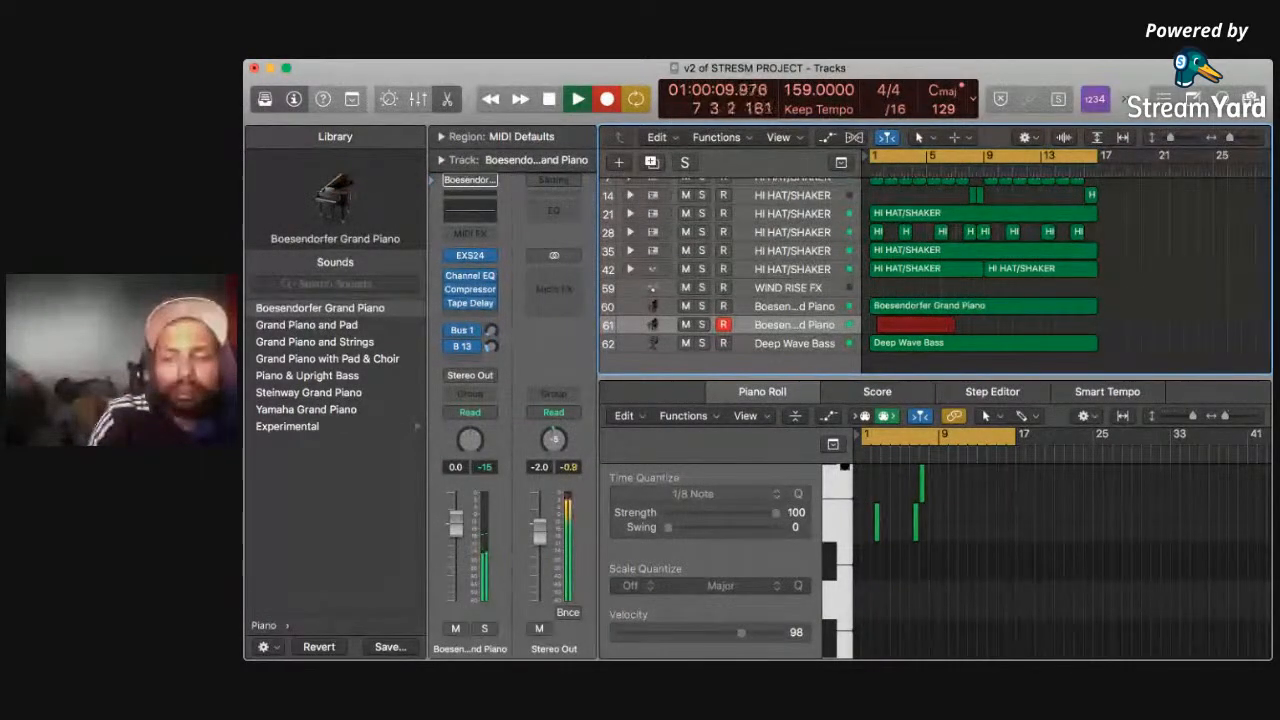
key(space)
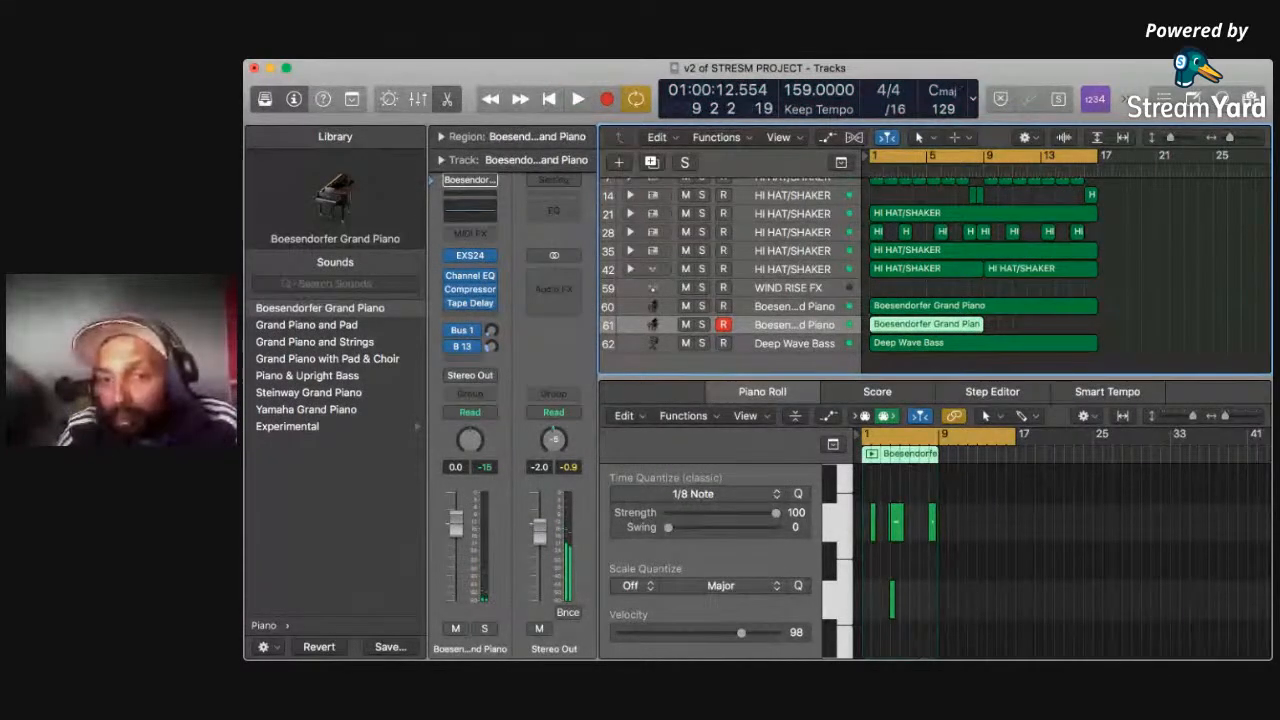
key(e)
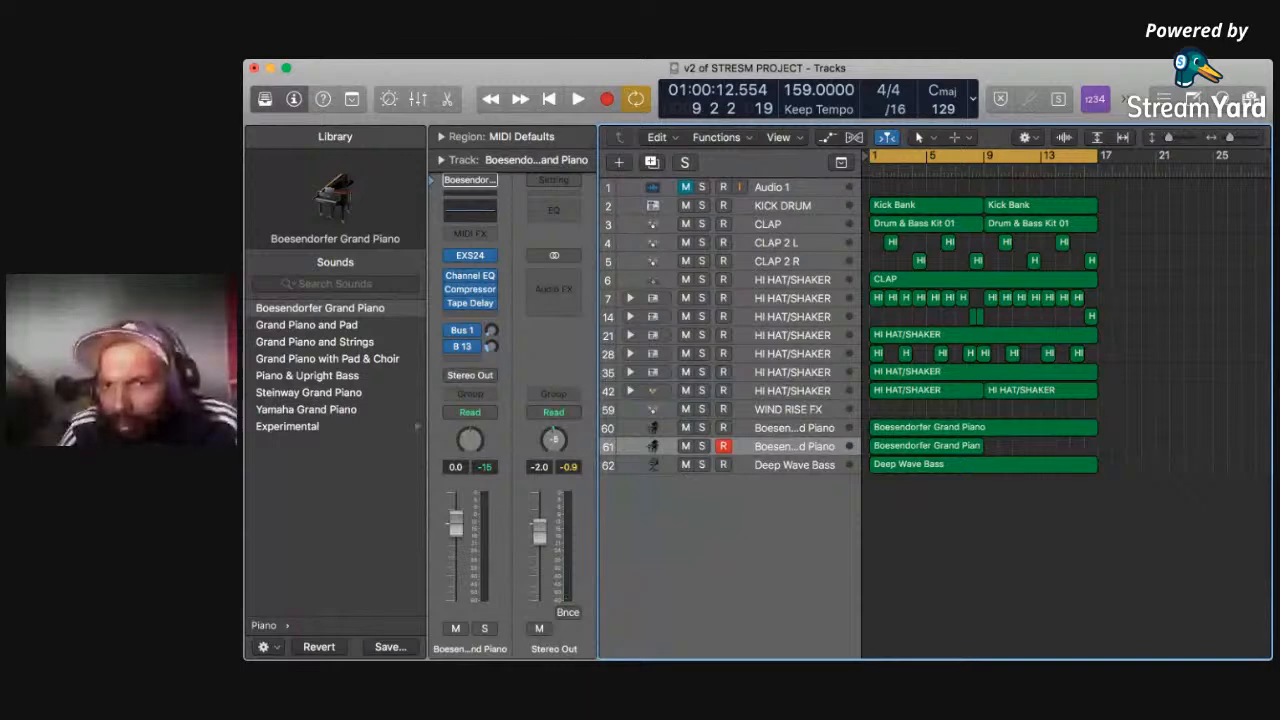
double_click(926, 446)
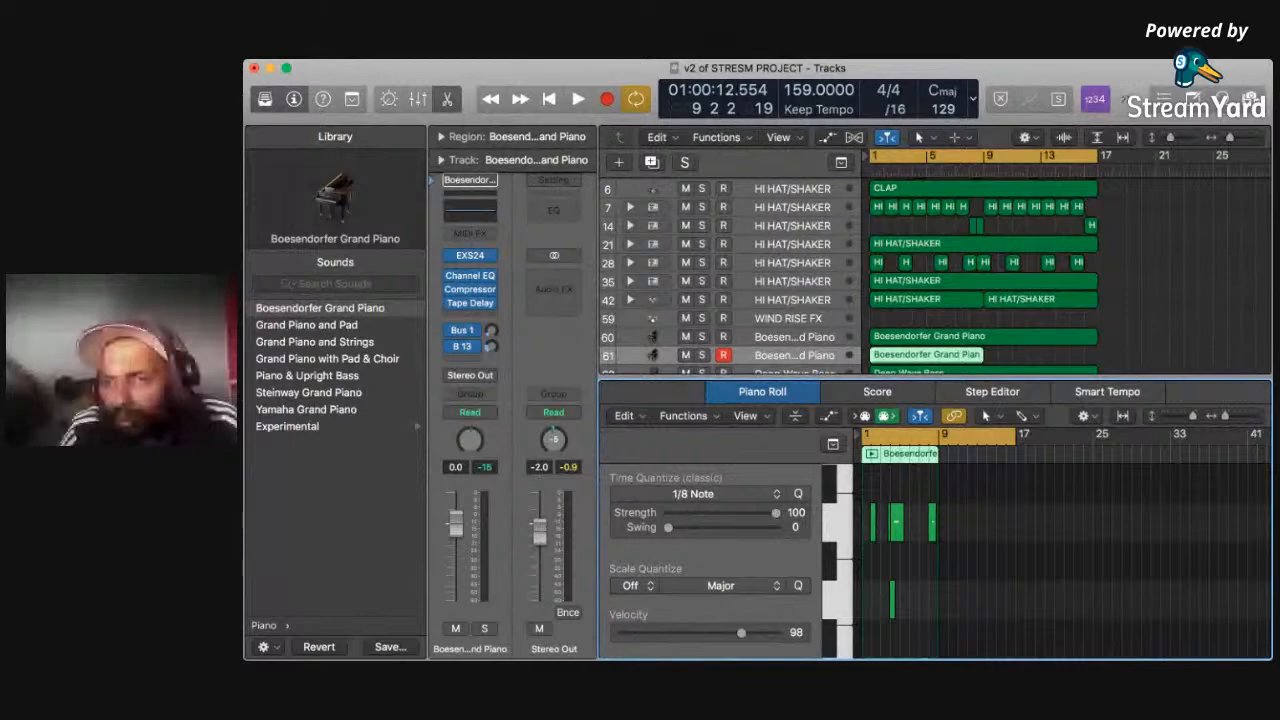
Save the project and quantize the new piano region's notes to 1/16 Note.
mouse_move(1225, 416)
mouse_down()
mouse_move(1258, 418)
mouse_move(1246, 409)
mouse_up()
scroll(1248, 540, left, 8)
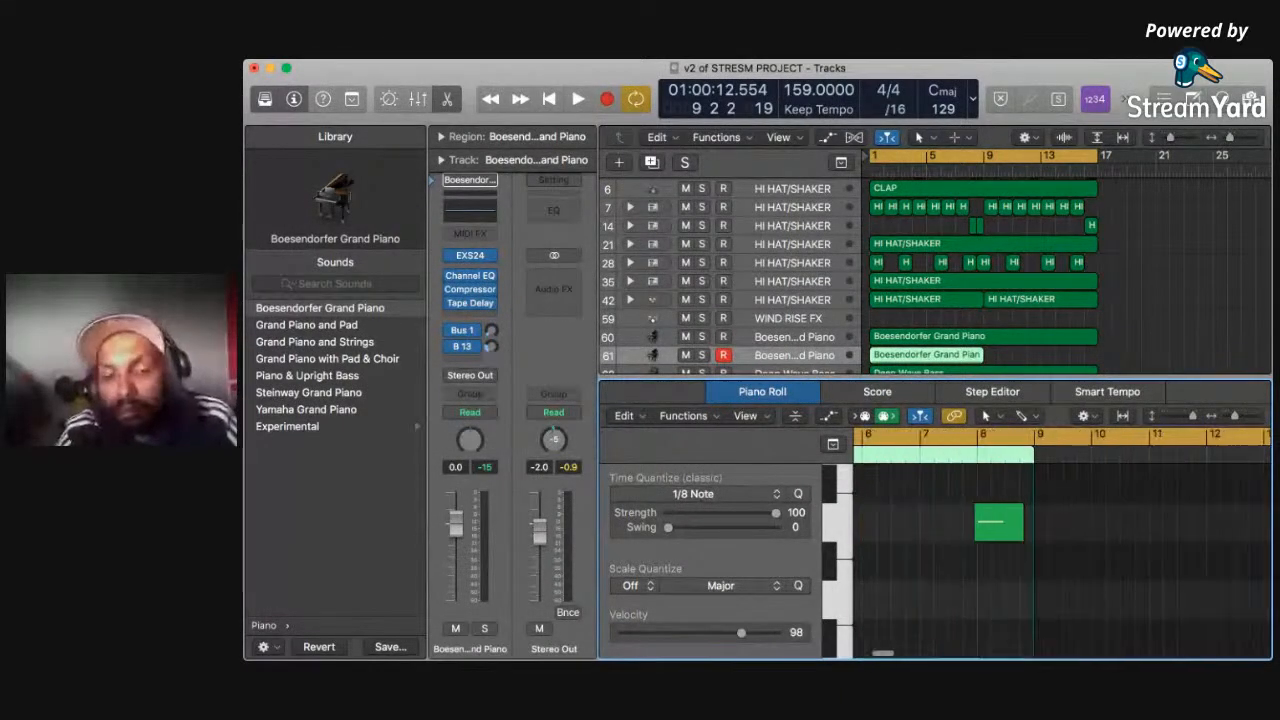
key(super+s)
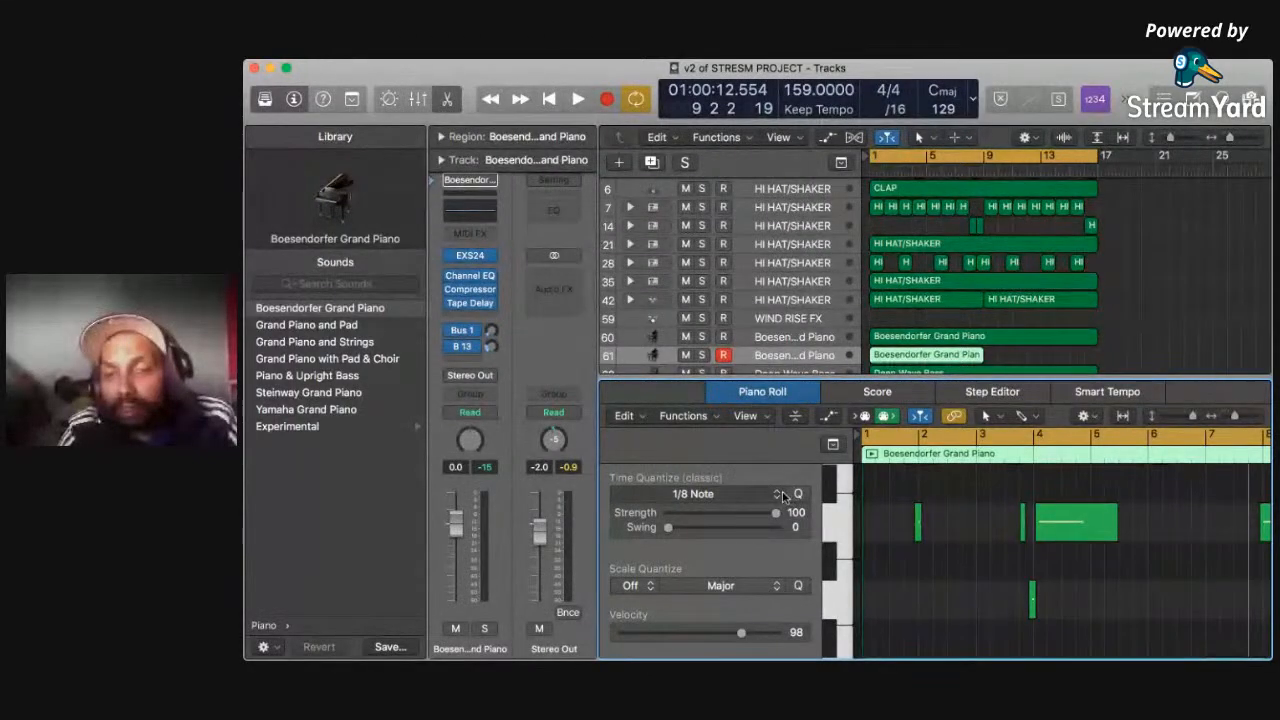
click(715, 602)
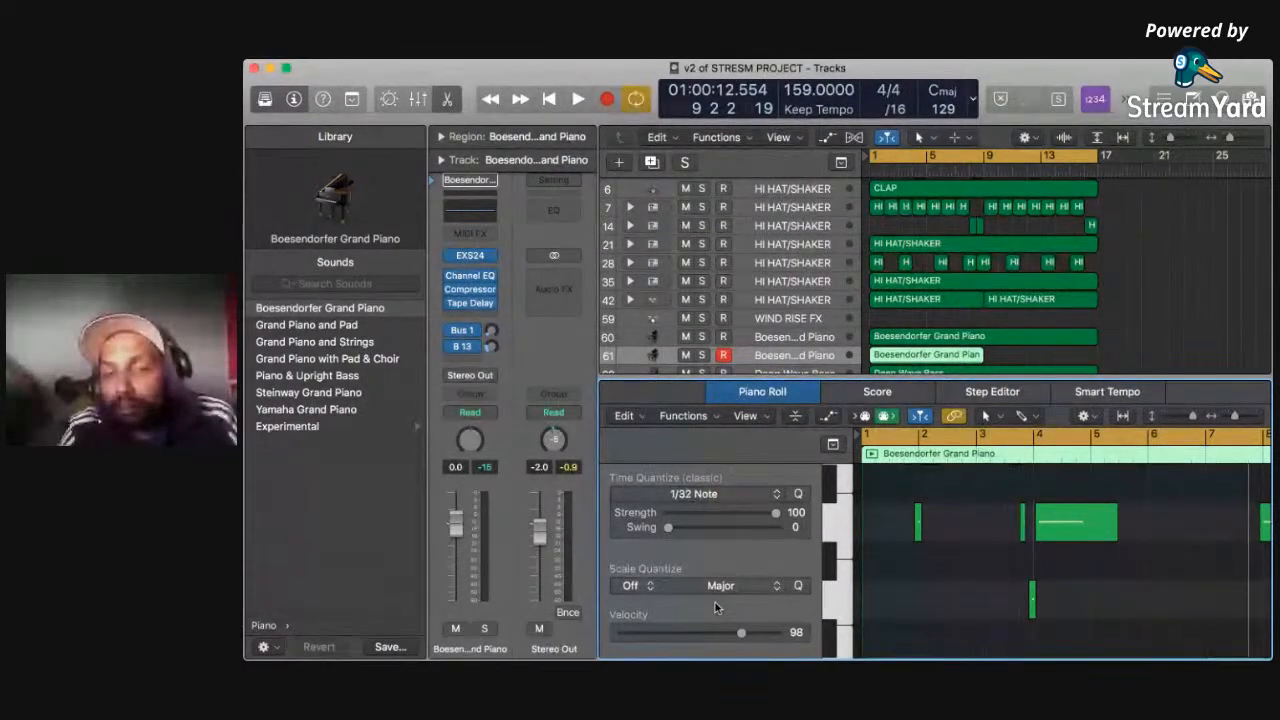
click(773, 494)
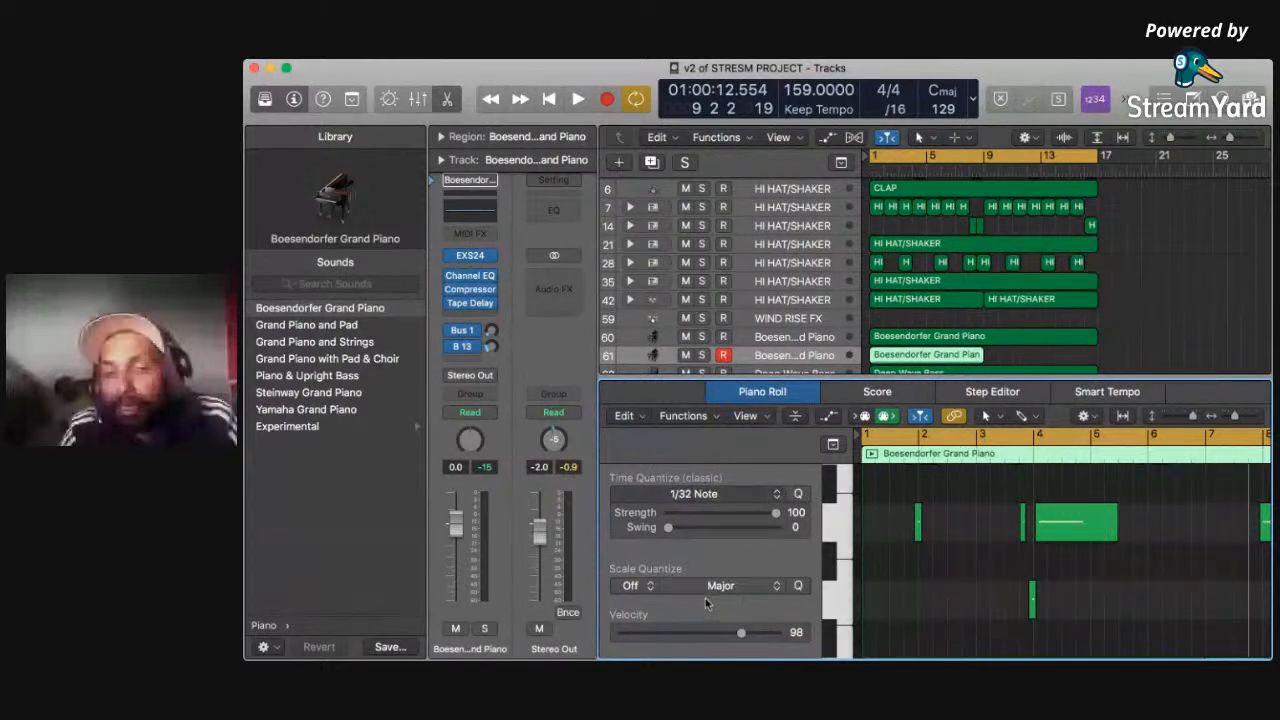
click(704, 597)
Play the loop with an enlarged Piano Roll to check the quantized piano notes.
key(space)
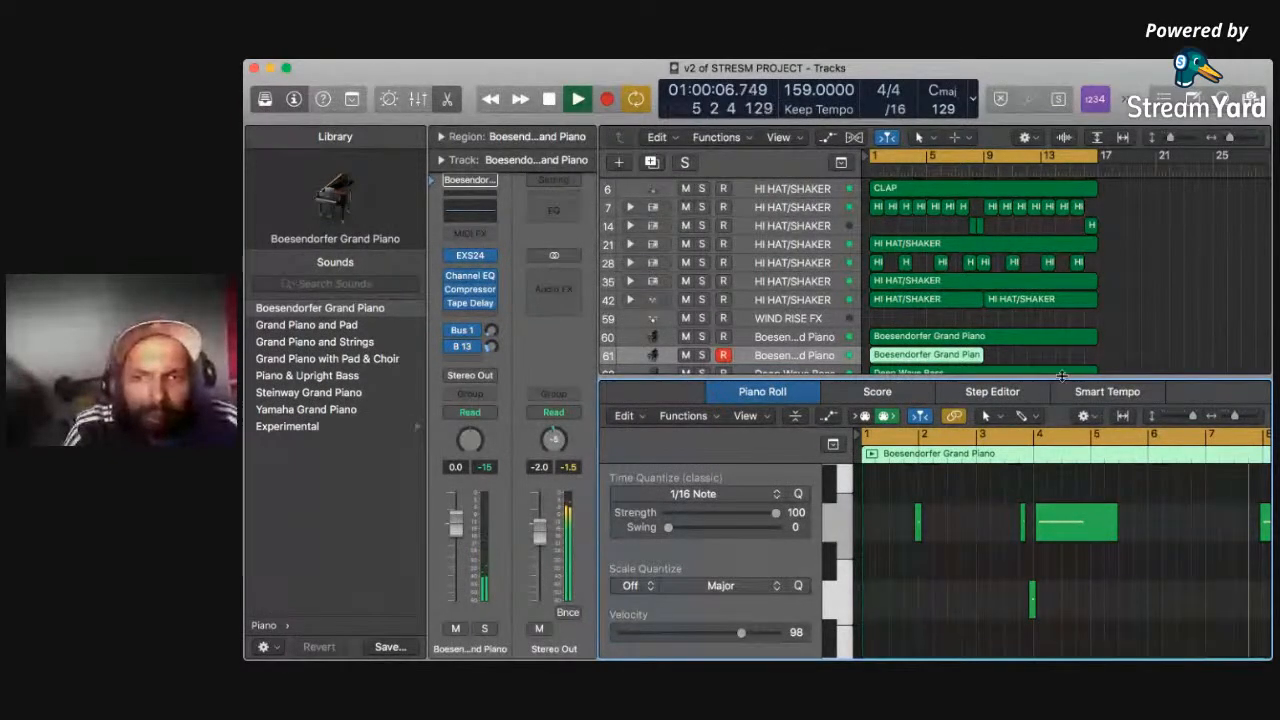
drag(1062, 376, 1062, 185)
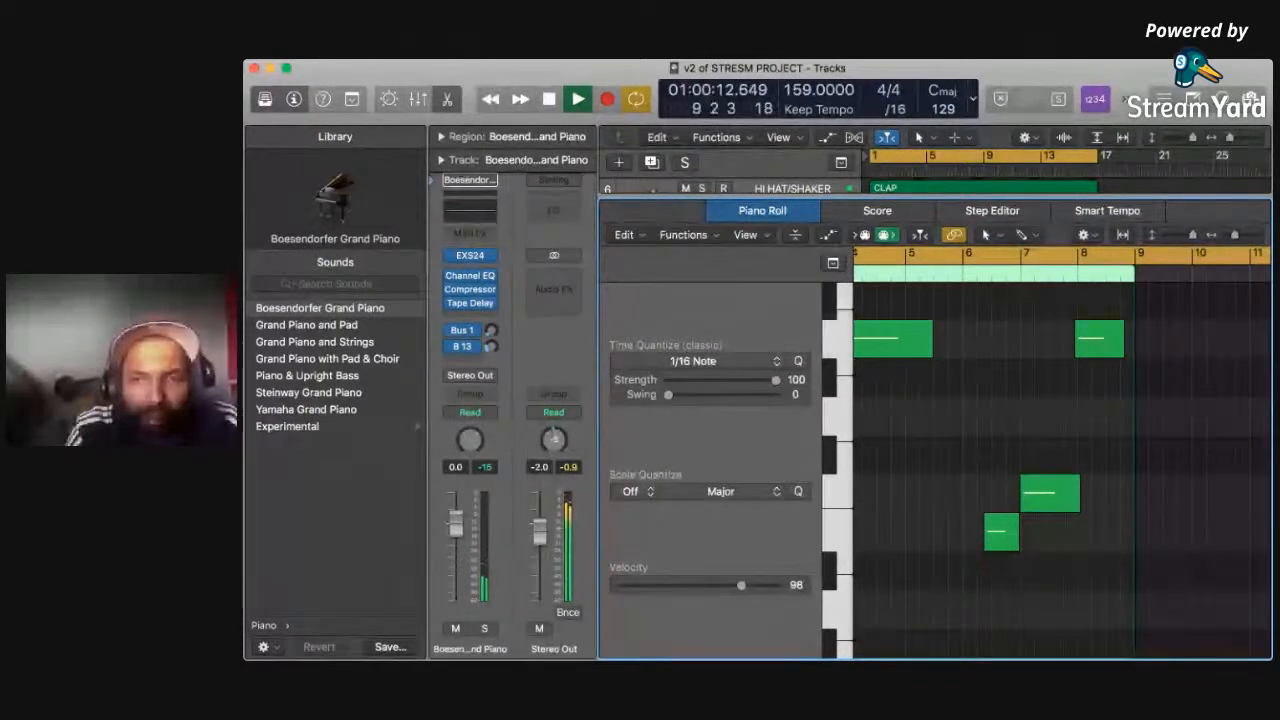
key(space)
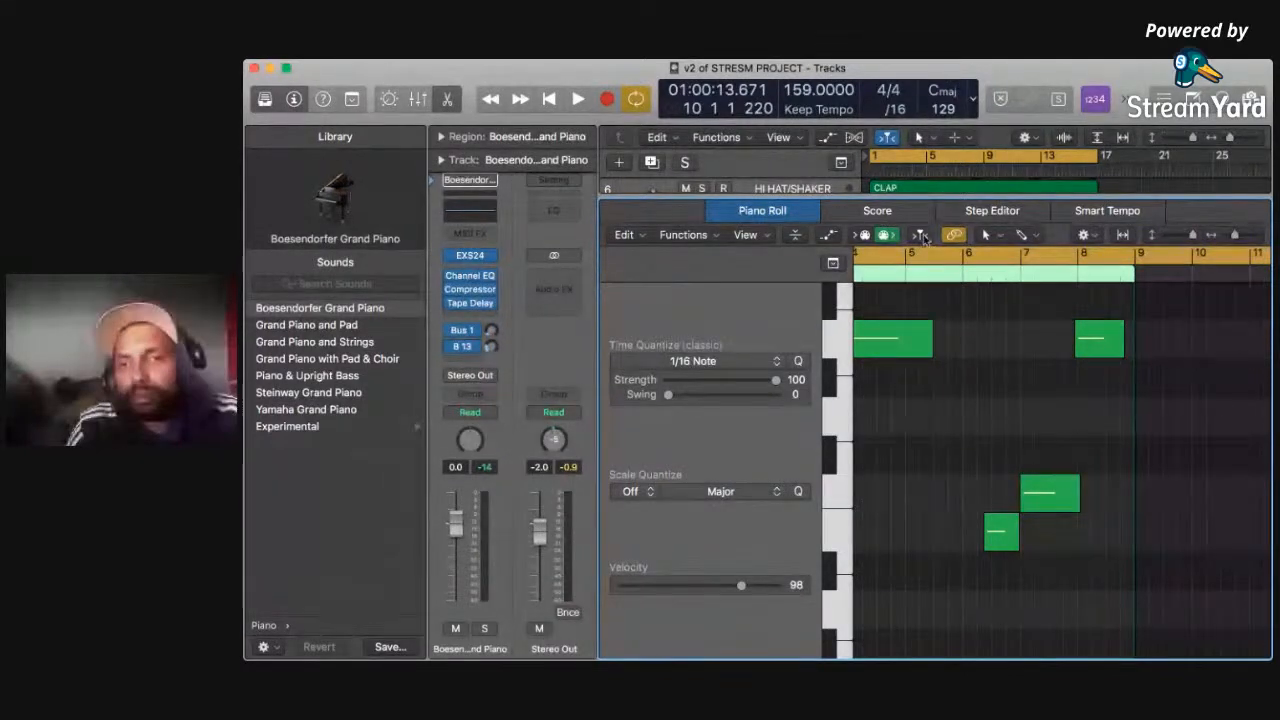
Shrink the Piano Roll, mute the second Boesendorfer piano track and duplicate it as a new empty track.
drag(903, 195, 679, 527)
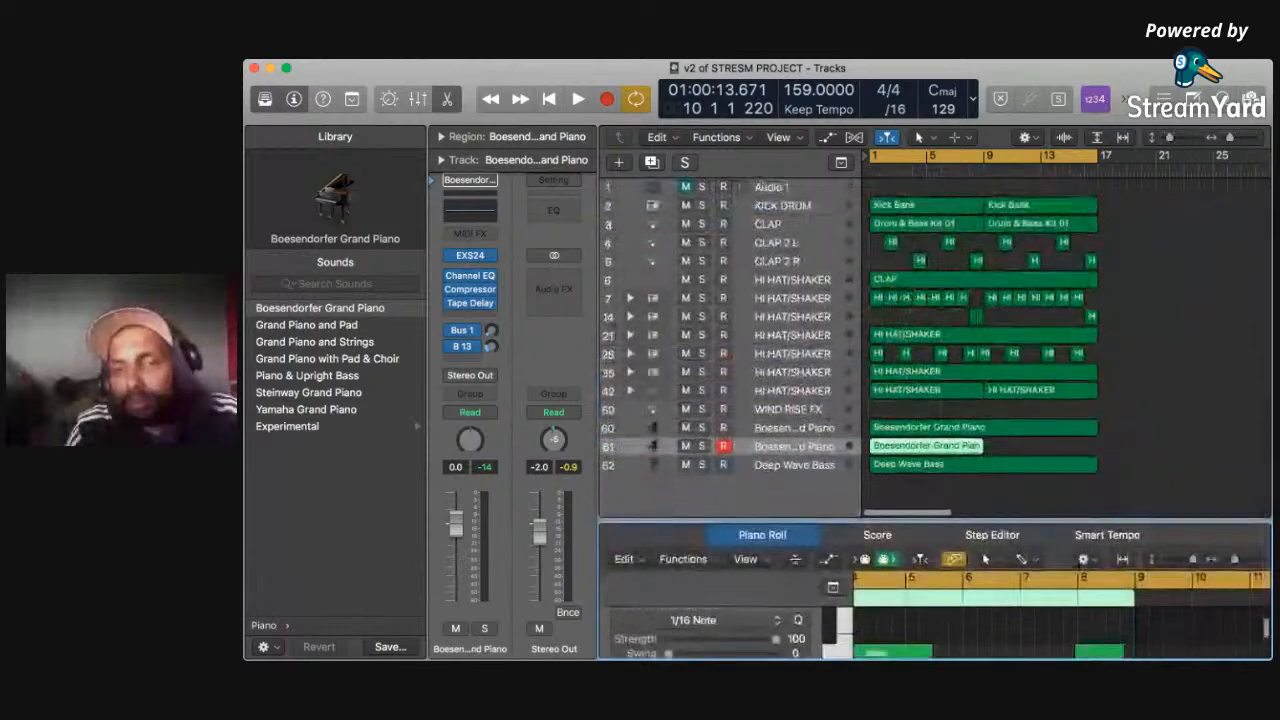
click(686, 446)
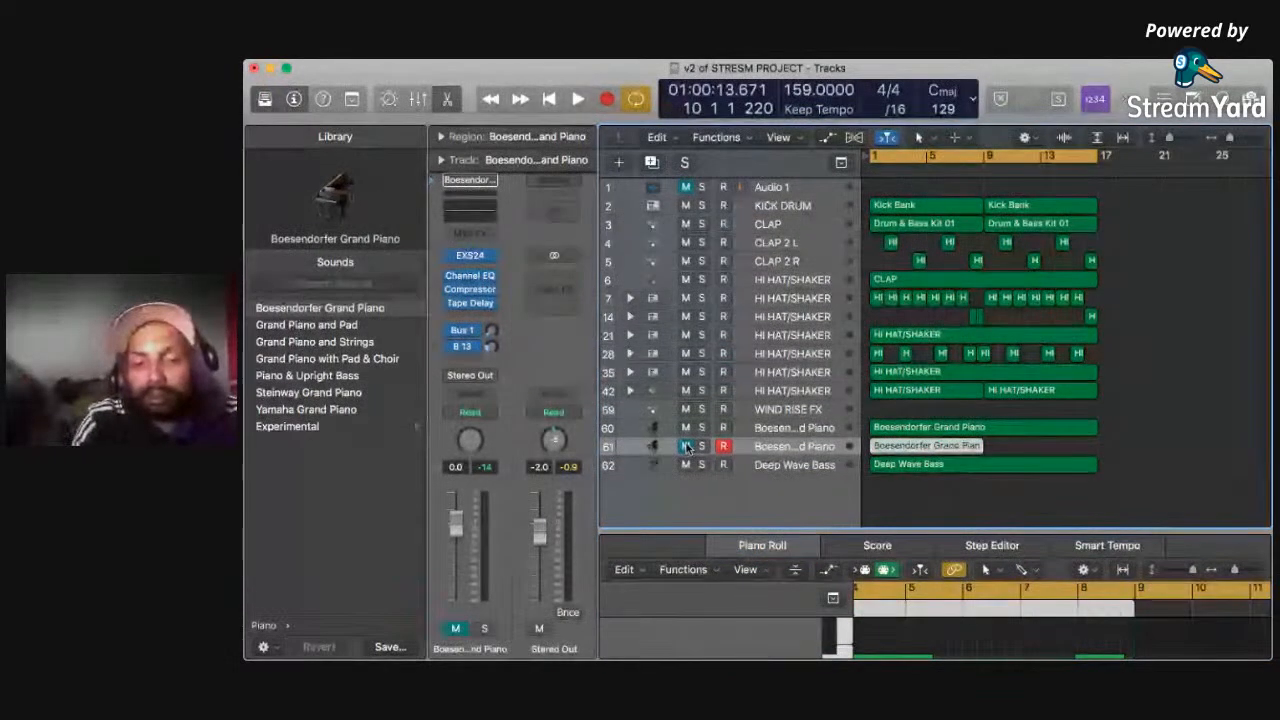
key(super+d)
key(space)
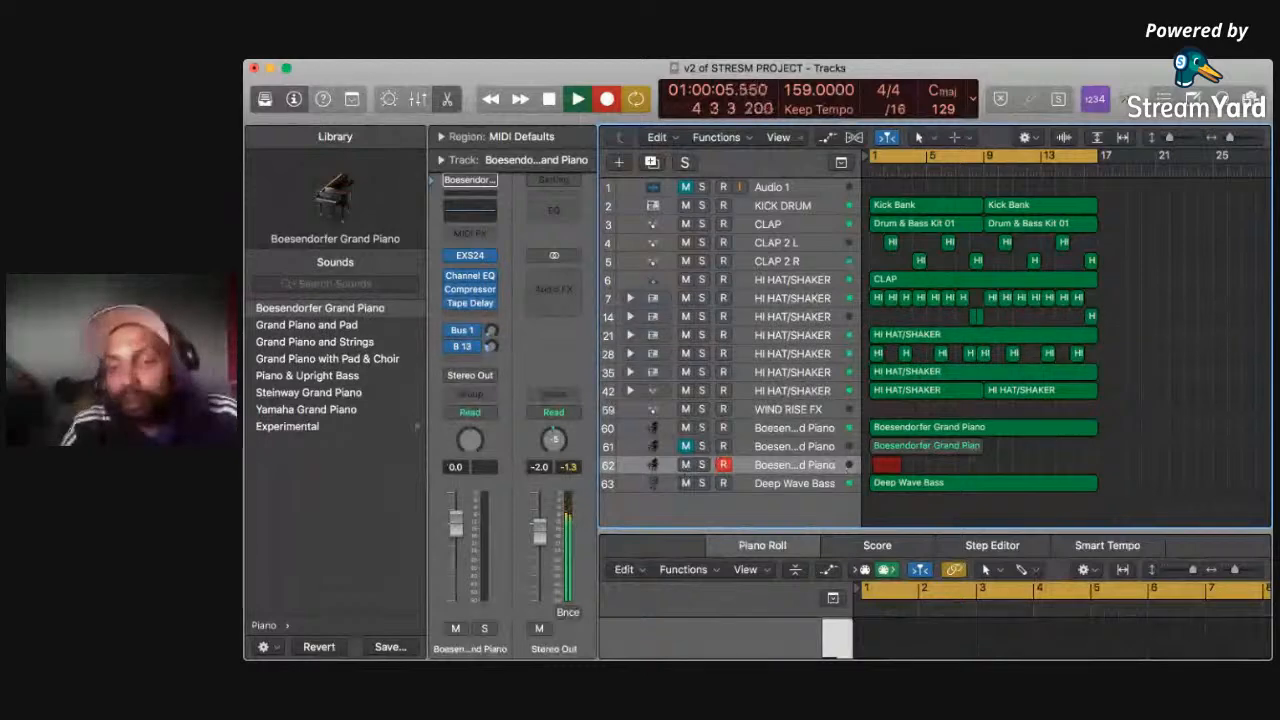
key(space)
click(877, 465)
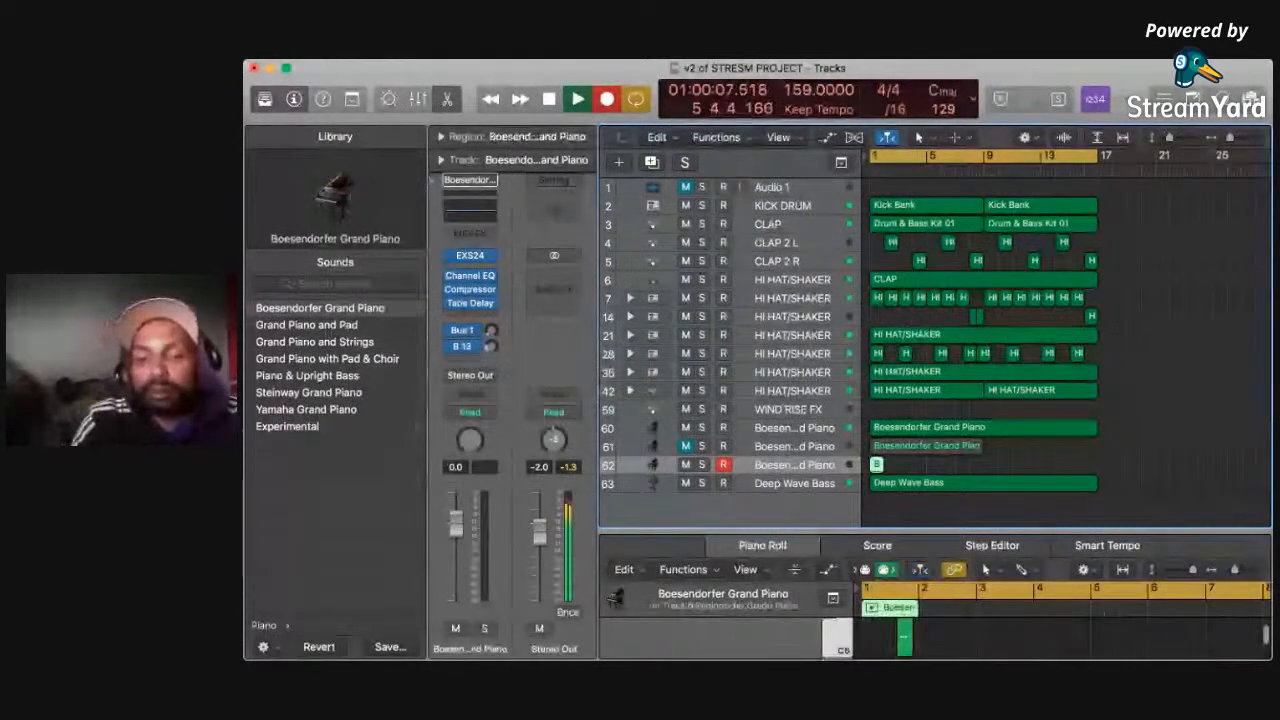
key(Delete)
key(space)
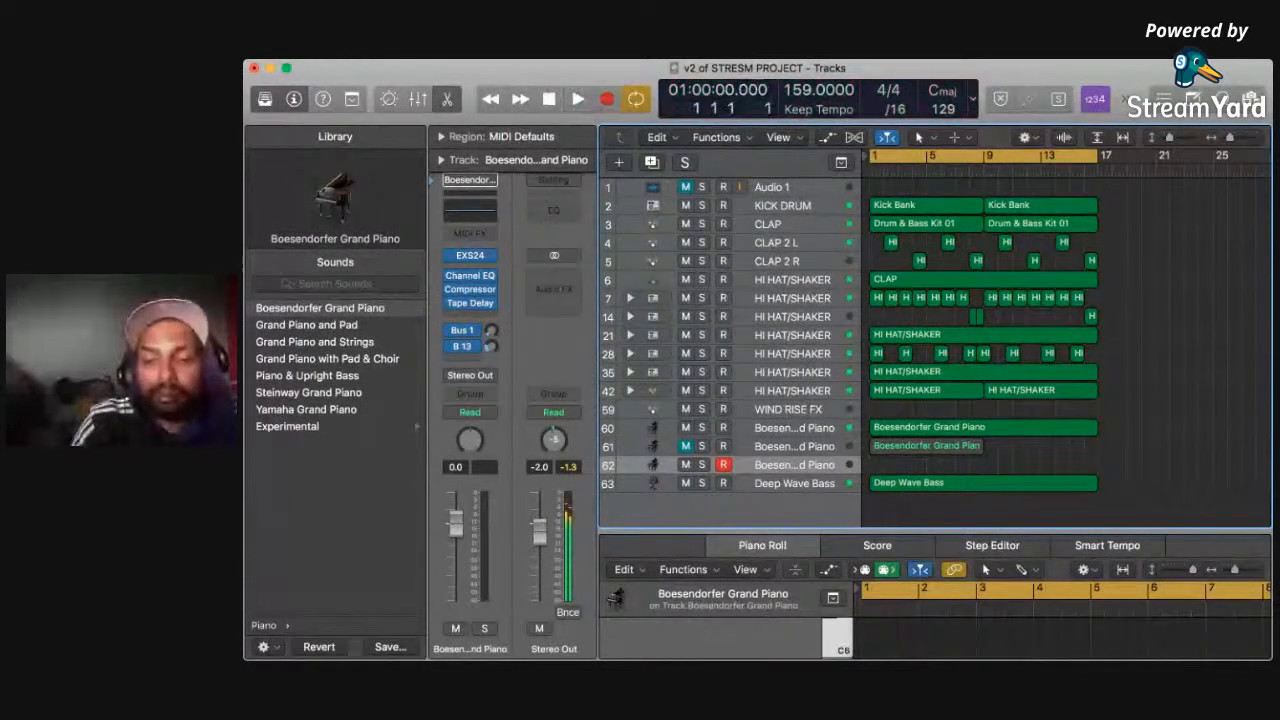
key(r)
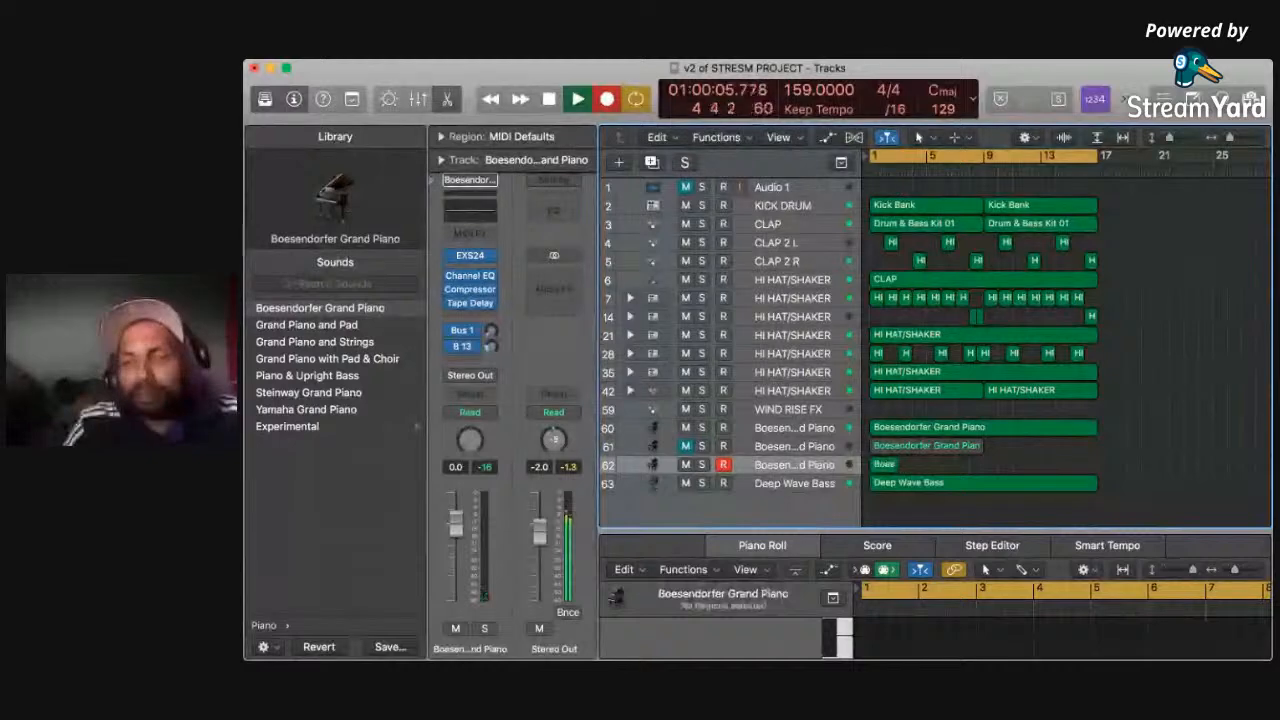
key(space)
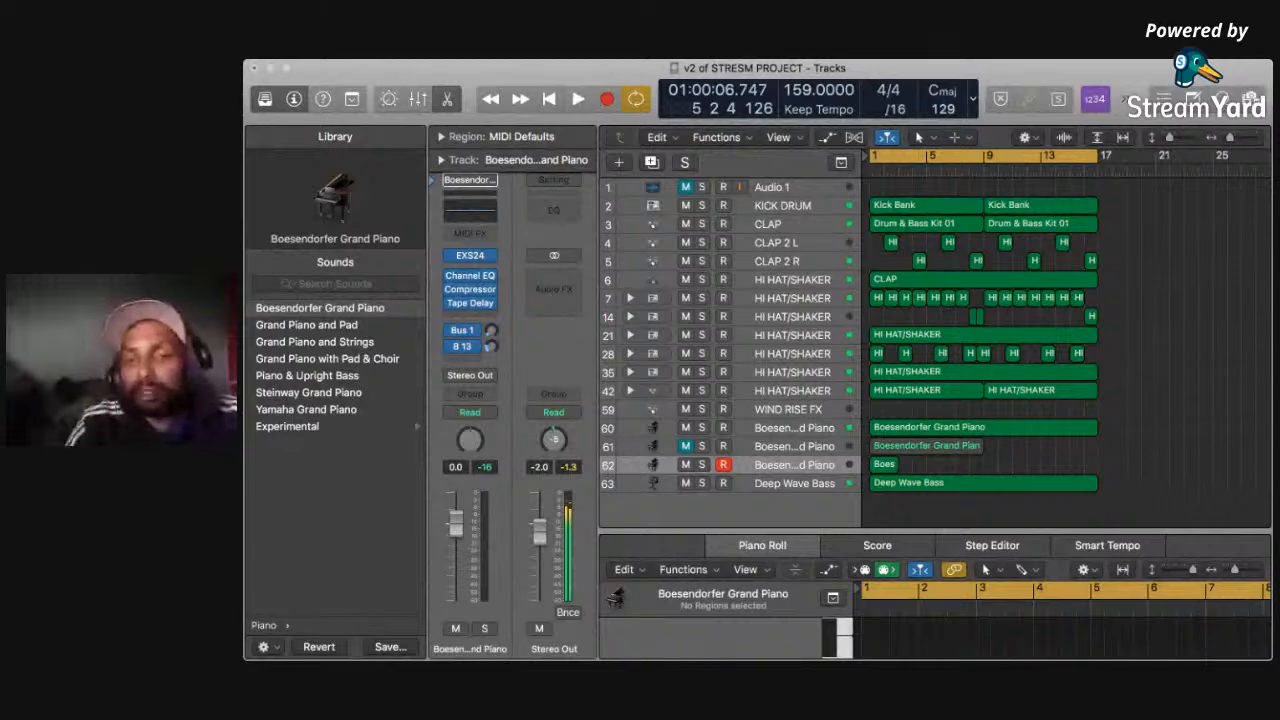
click(802, 281)
click(884, 465)
key(Delete)
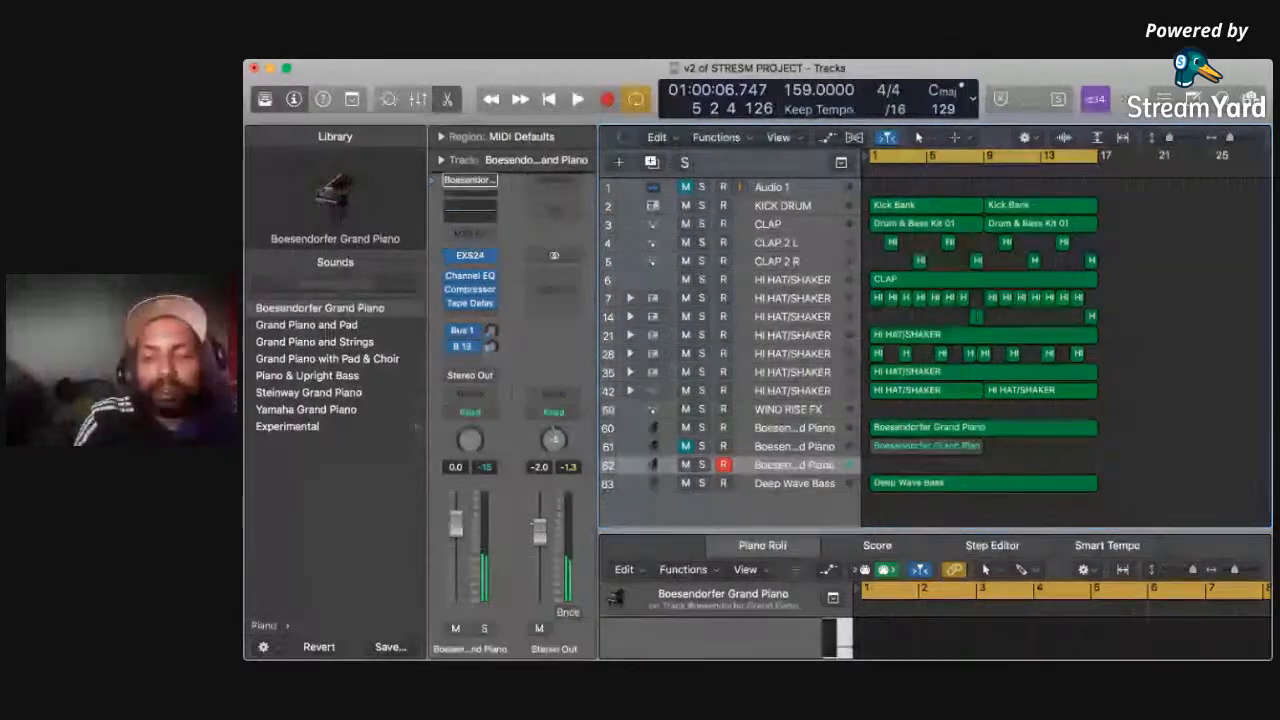
Record an eight-bar part on the third Boesendorfer piano track and show its region in an enlarged Piano Roll.
key(r)
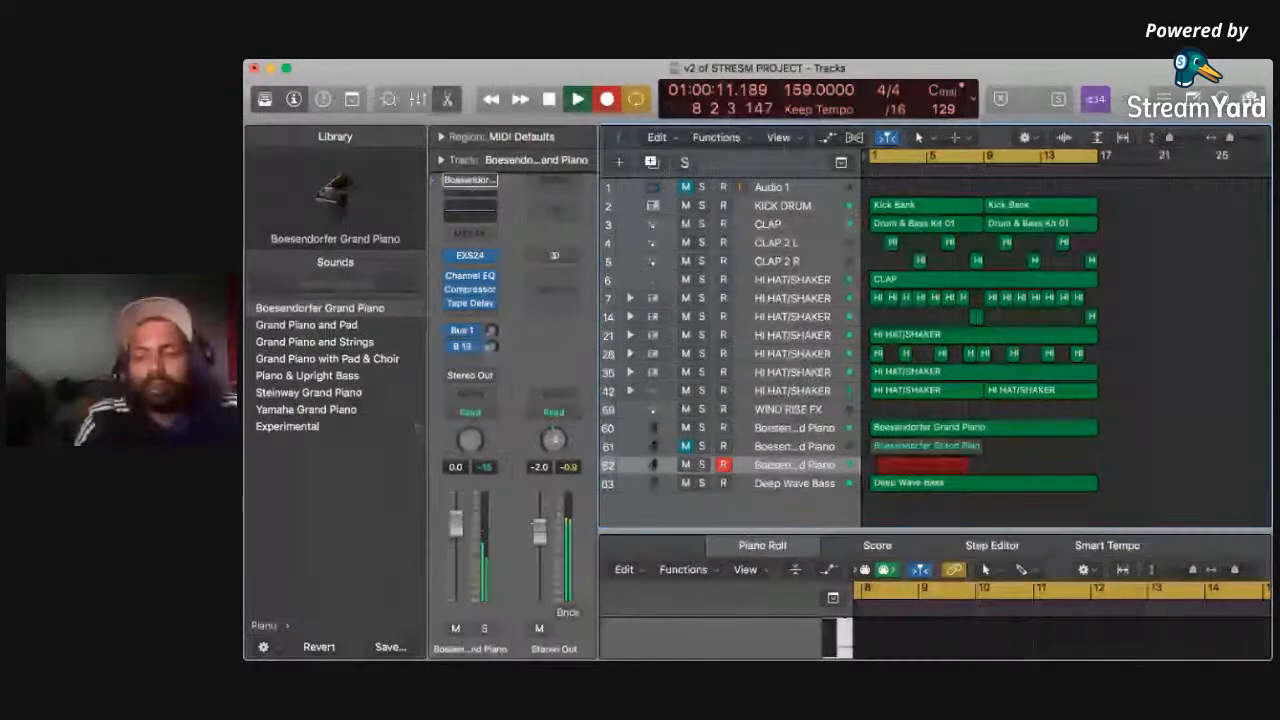
key(space)
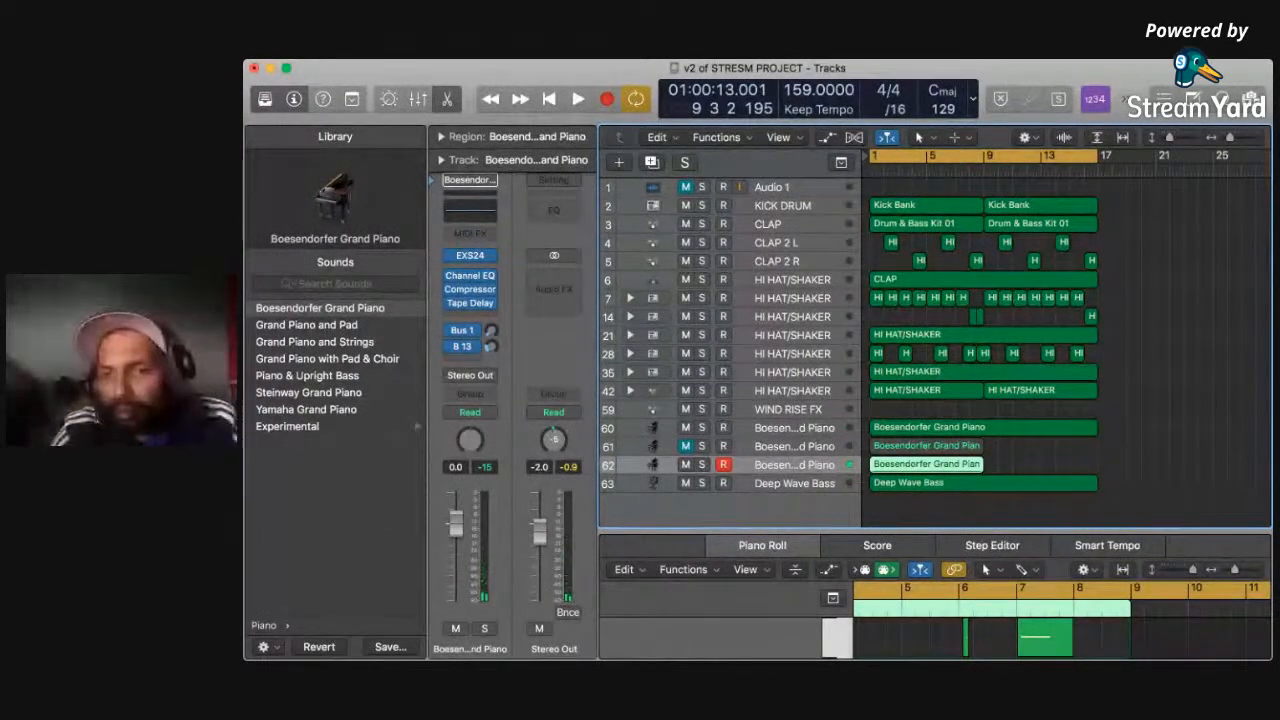
key(e)
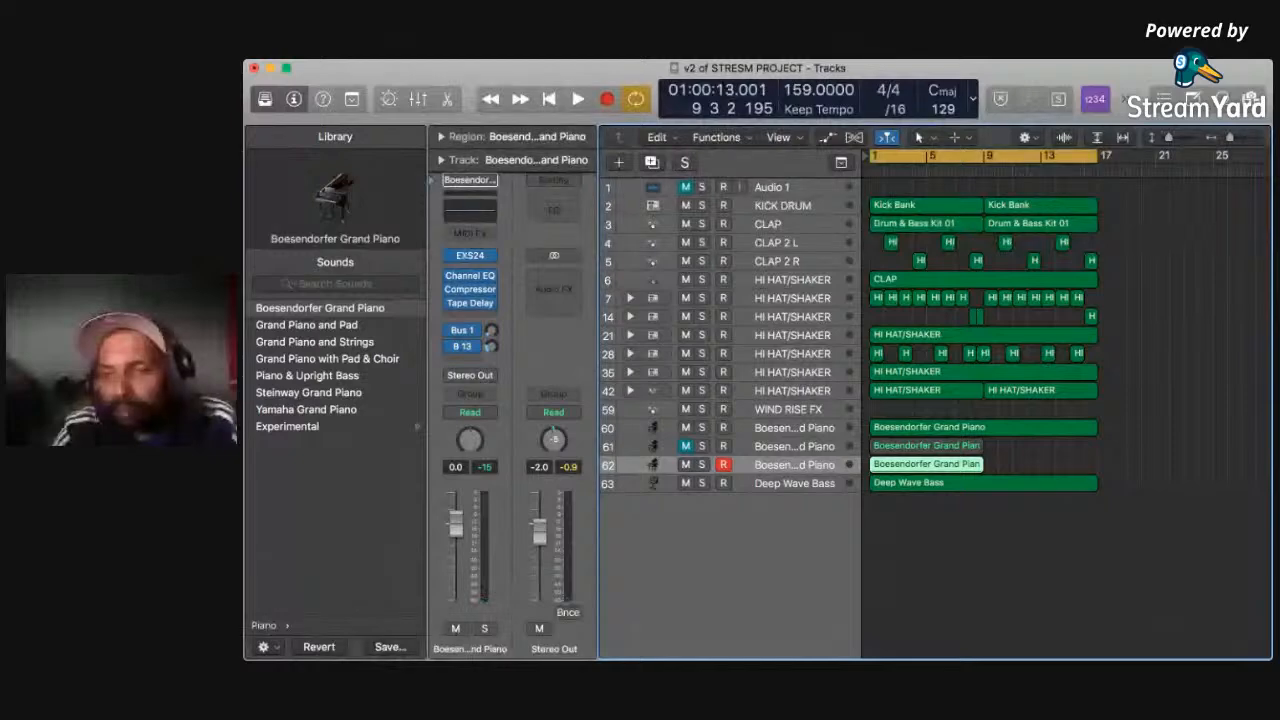
key(e)
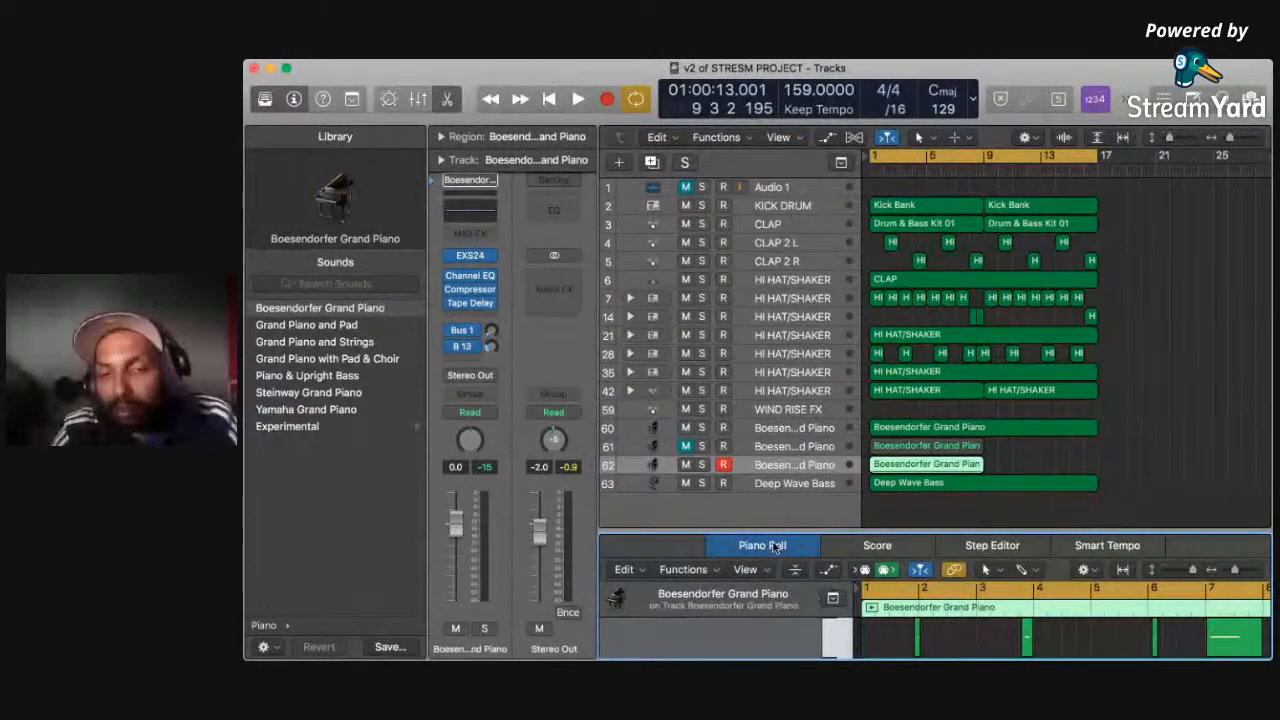
drag(773, 530, 778, 314)
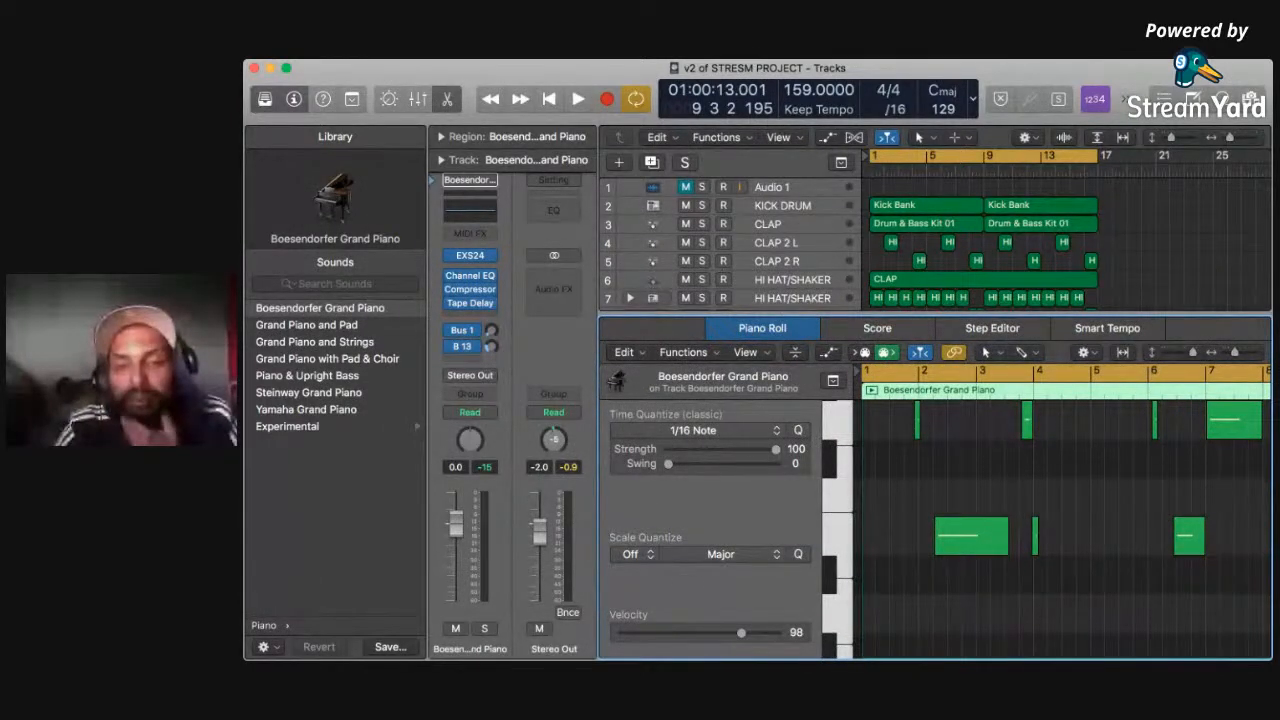
Play the loop from the start to check the newly recorded piano part.
key(super+Tab)
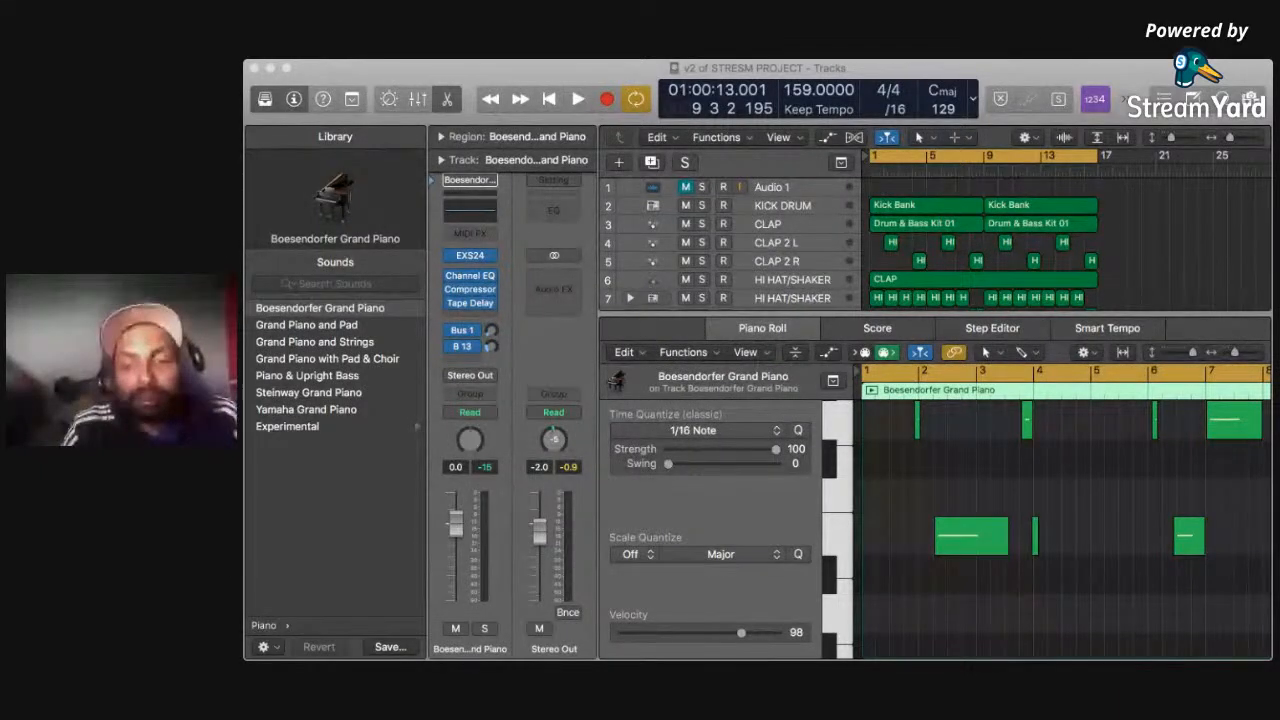
key(super+Tab)
key(Return)
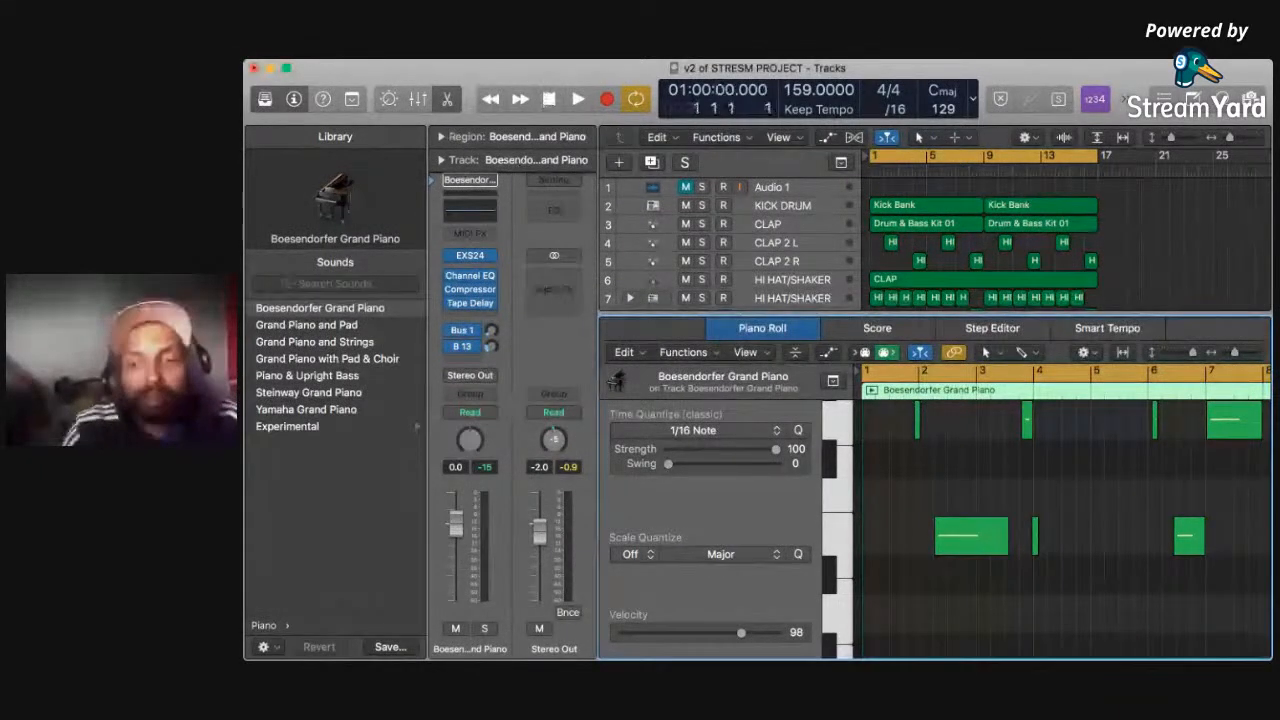
key(space)
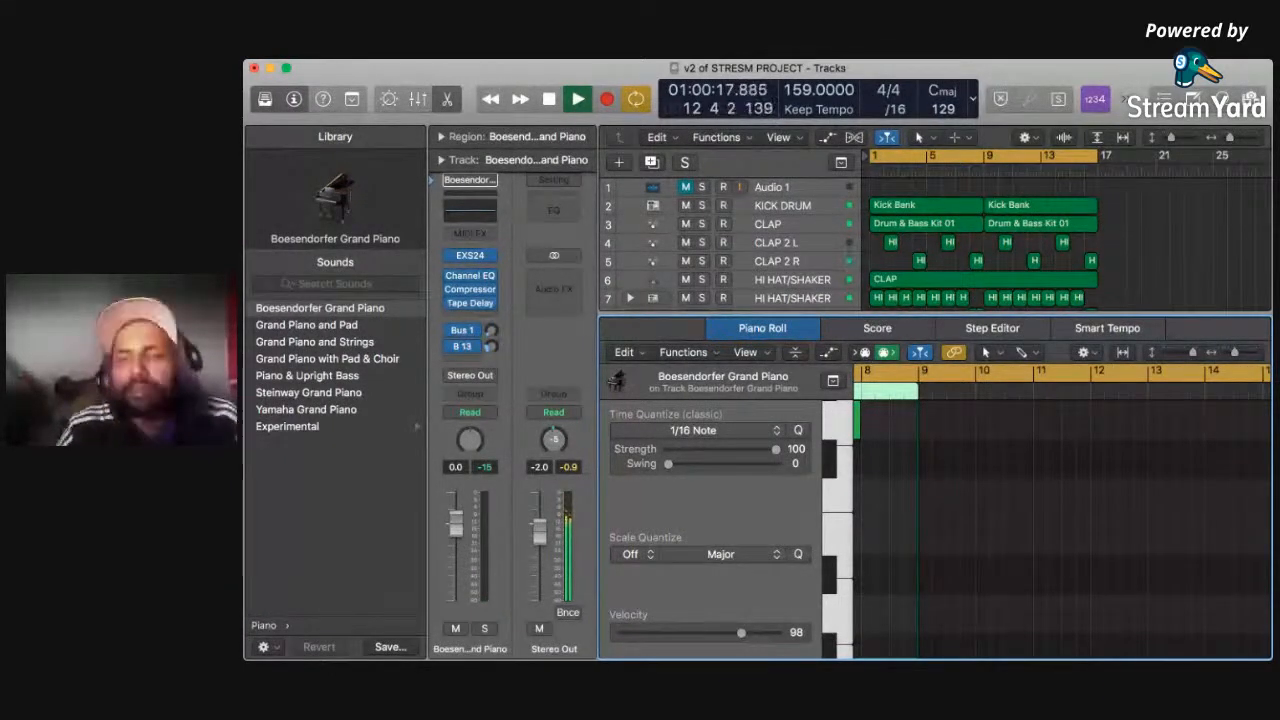
key(space)
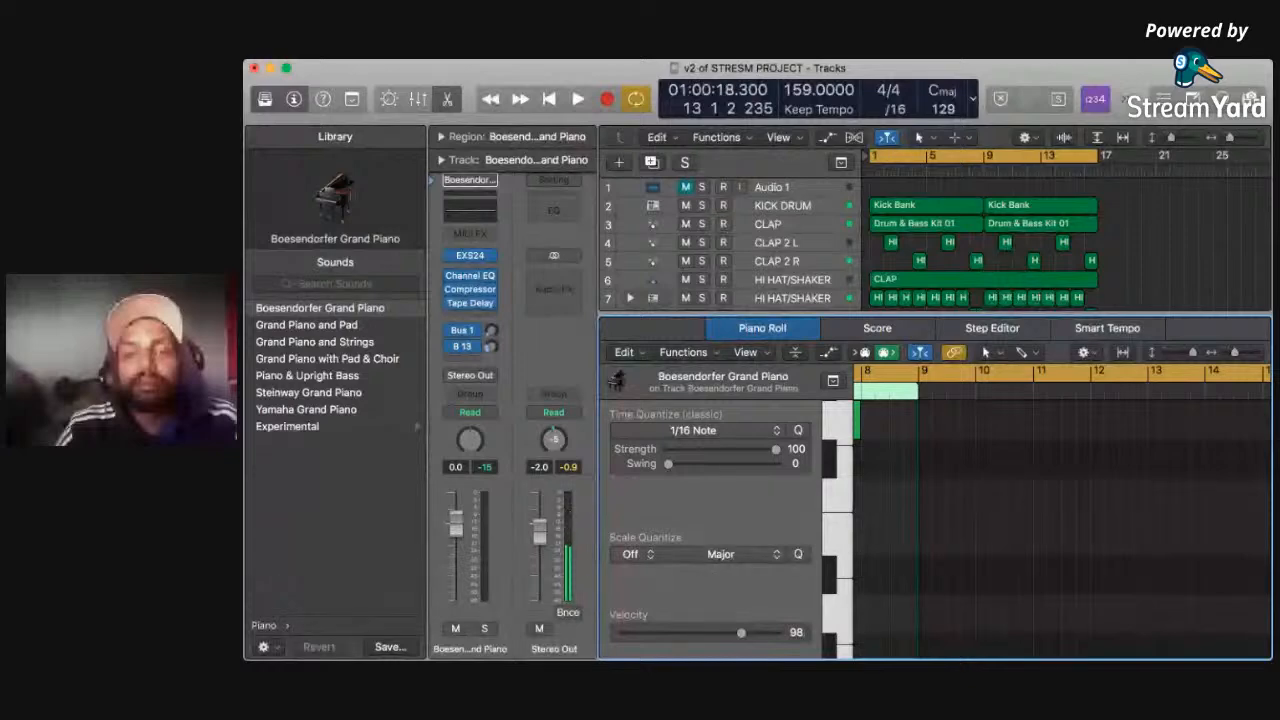
scroll(1060, 510, left, 10)
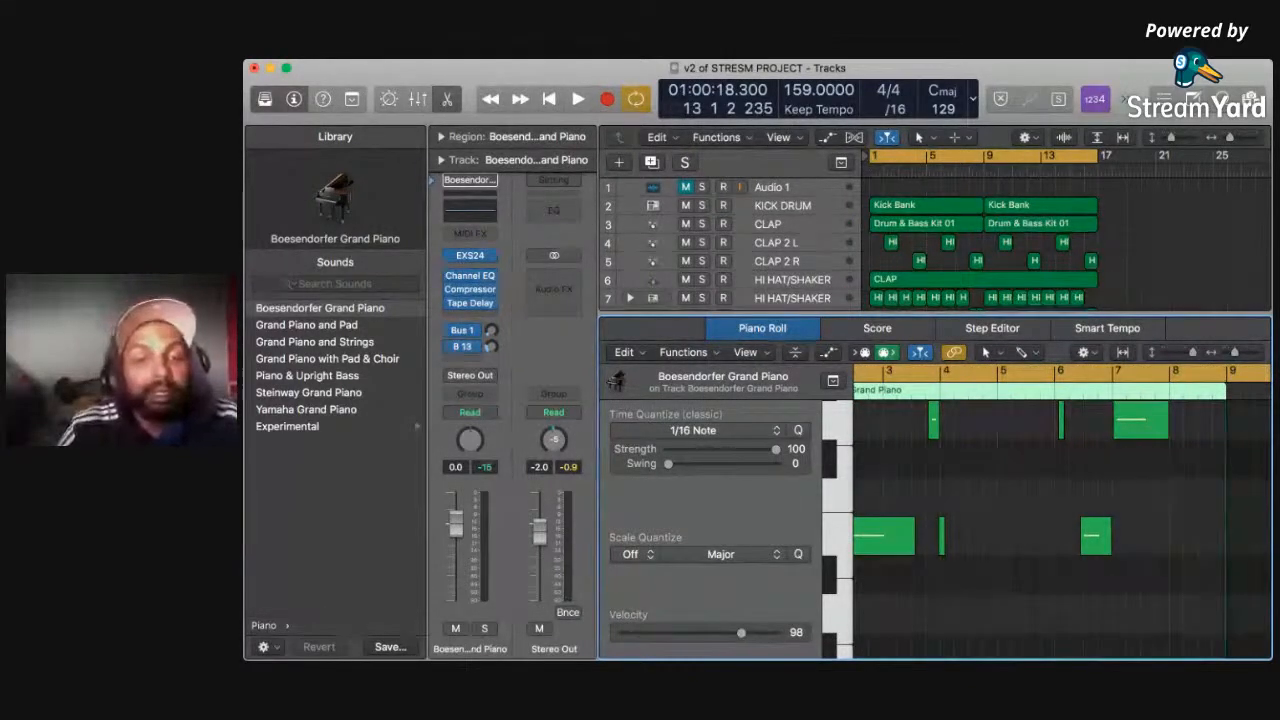
Quantize all notes of the new piano region to 1/16 Triplet (1/24) and repeat the region from bar 9.
key(super+a)
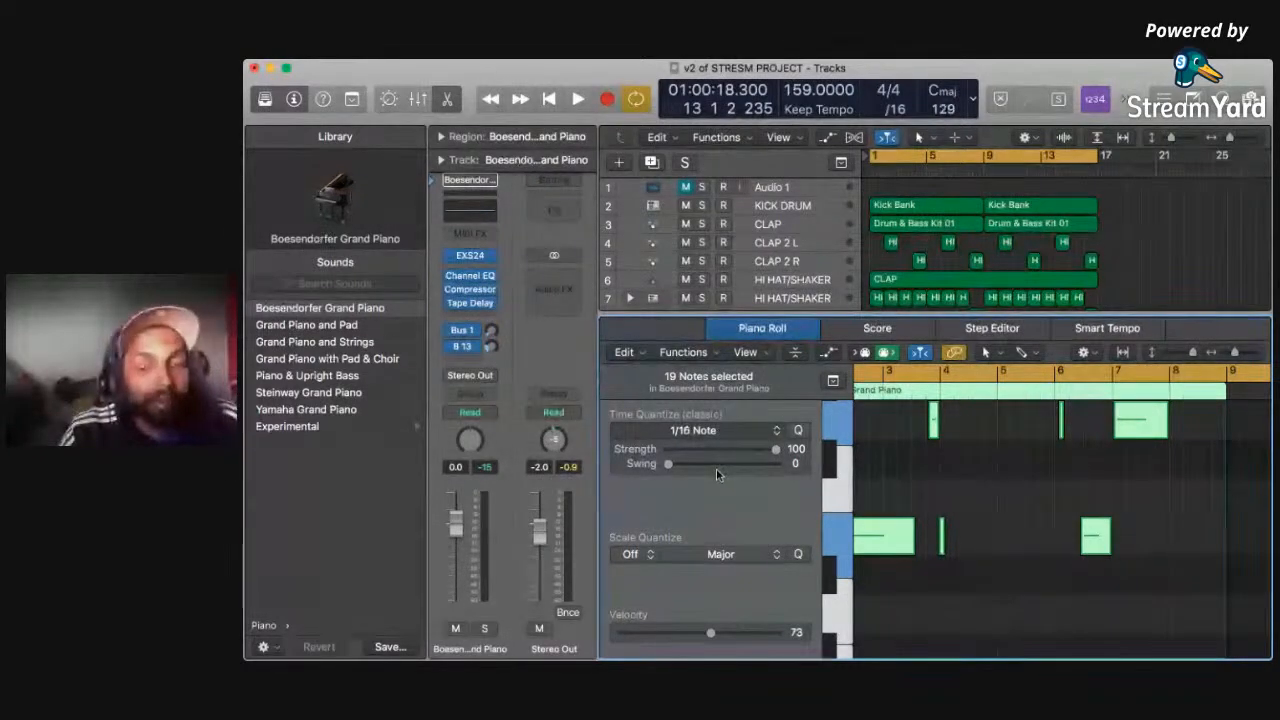
click(785, 474)
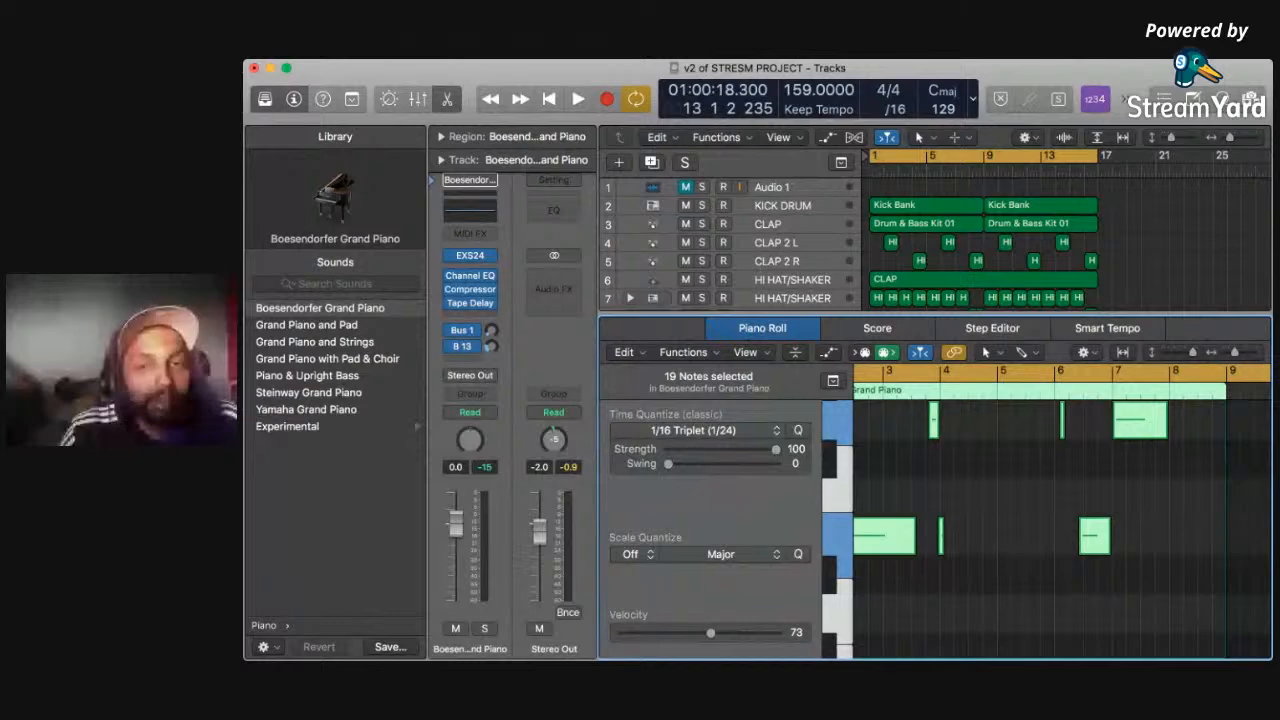
scroll(935, 244, down, 15)
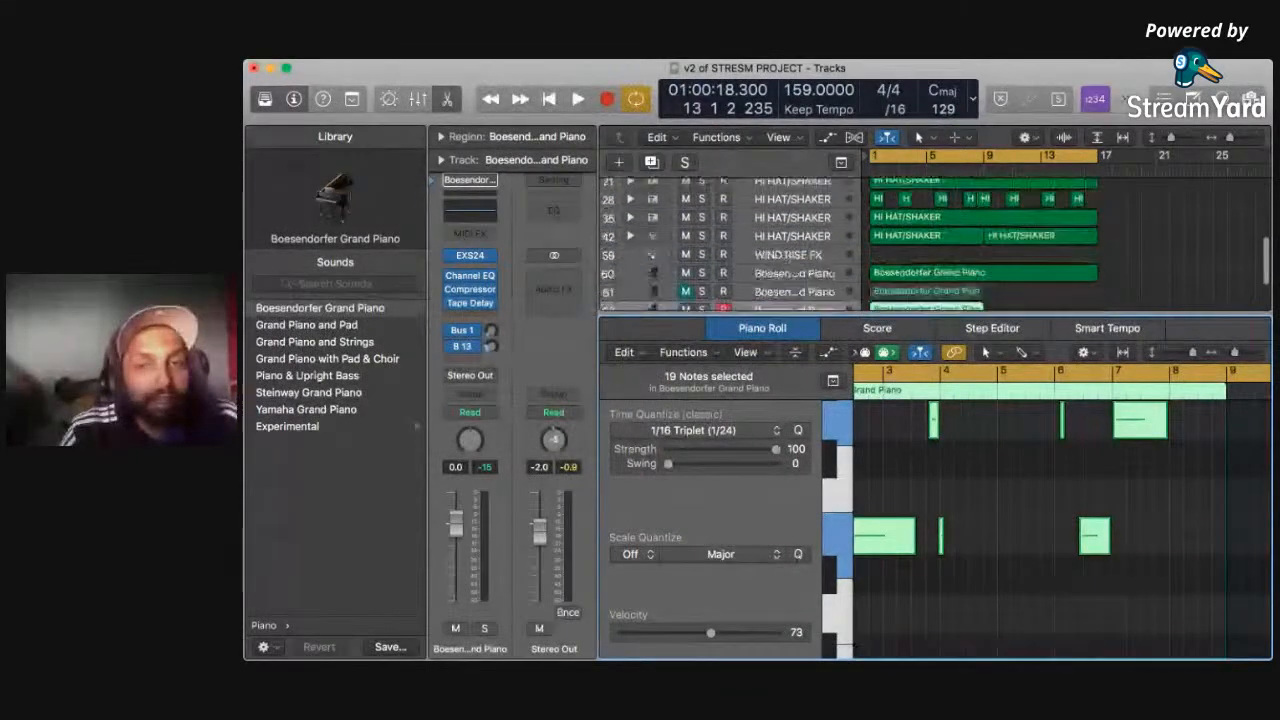
scroll(935, 244, down, 3)
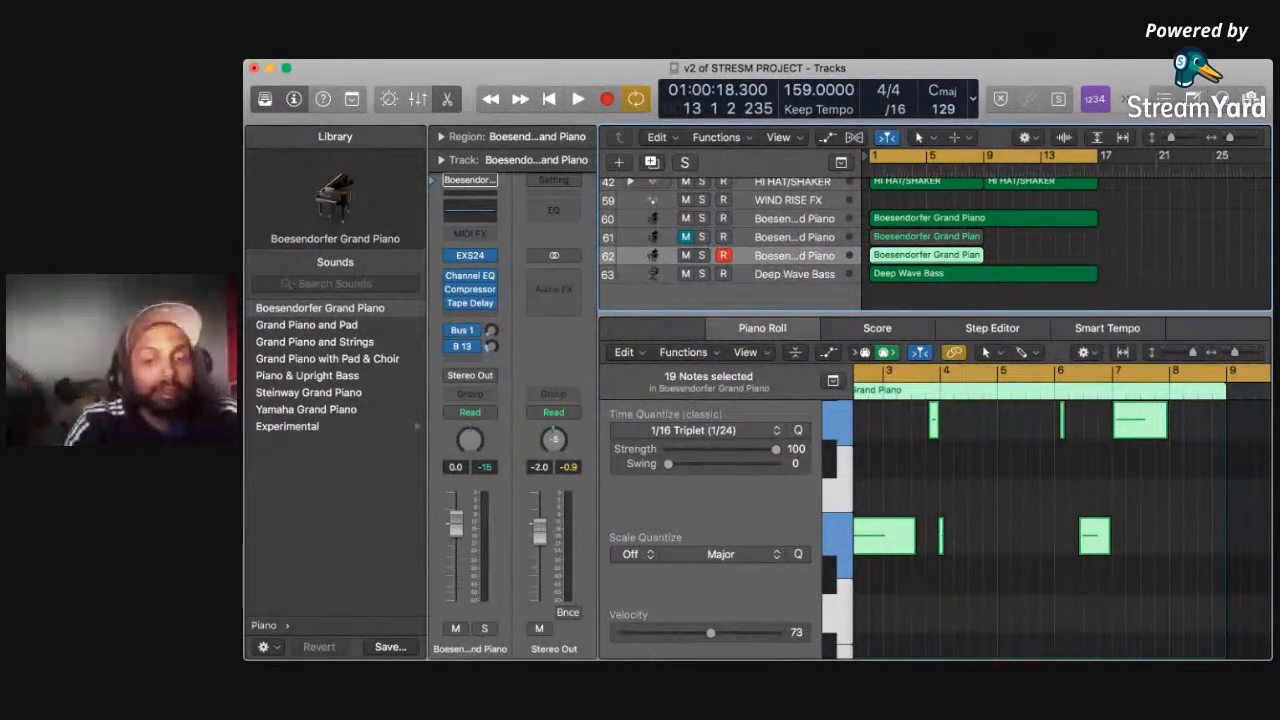
key(super+r)
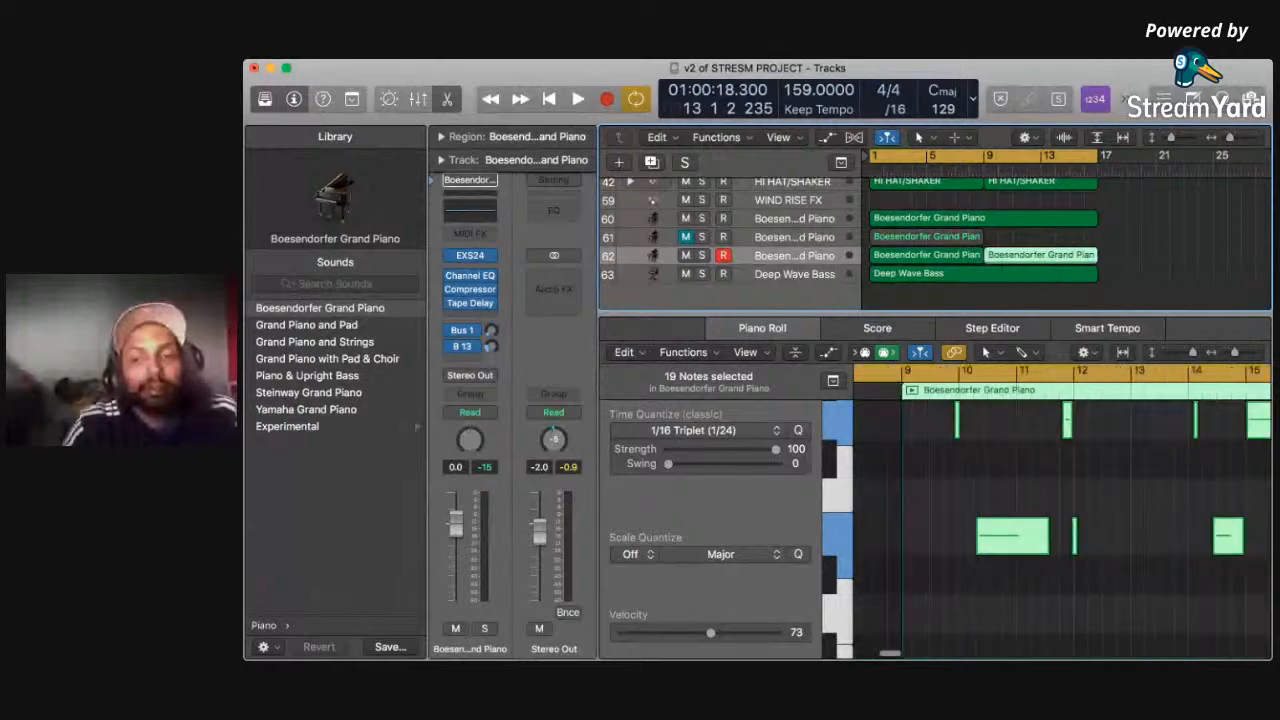
Try quantizing the first region's notes on the third piano track to 1/4 Triplet (1/6) and play the result.
key(space)
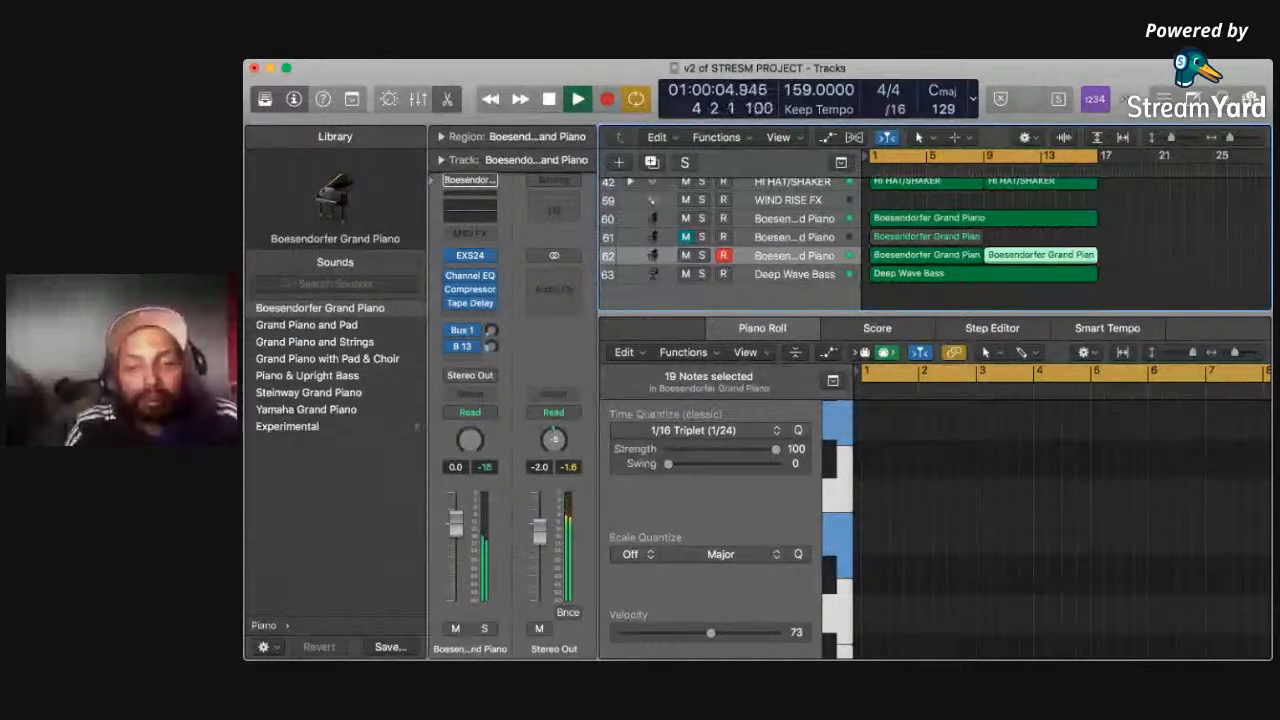
key(space)
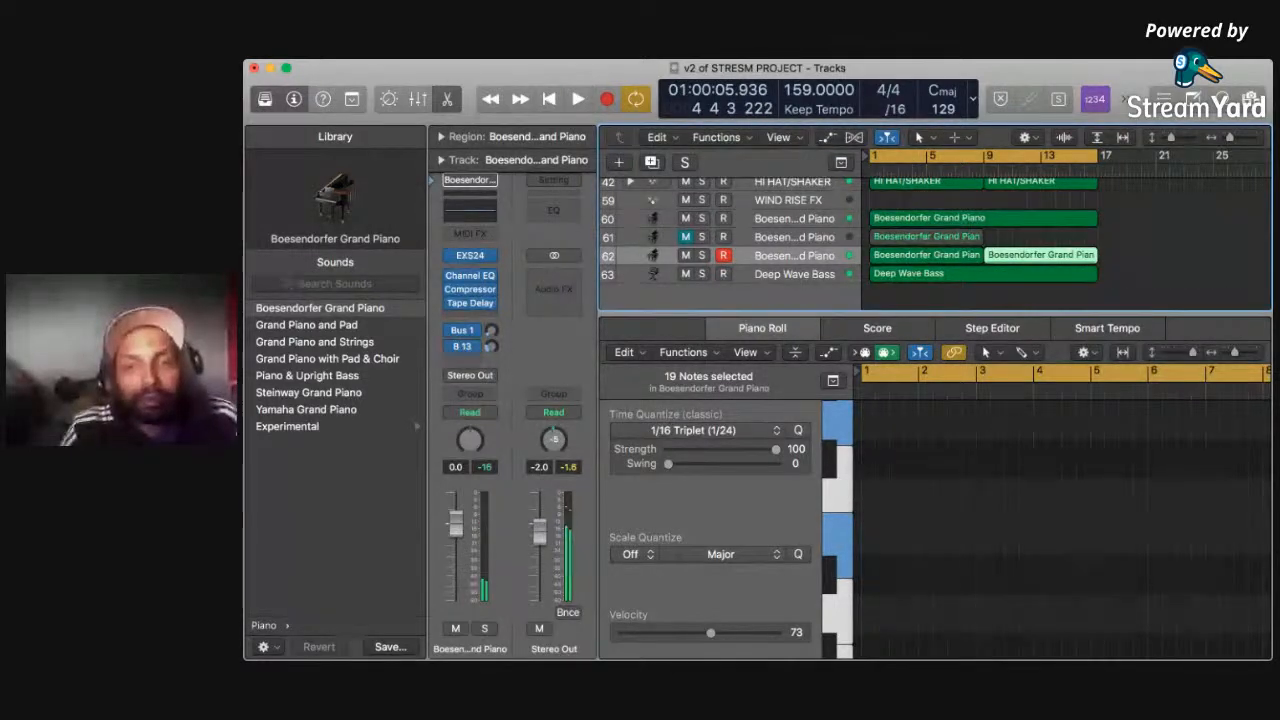
click(926, 255)
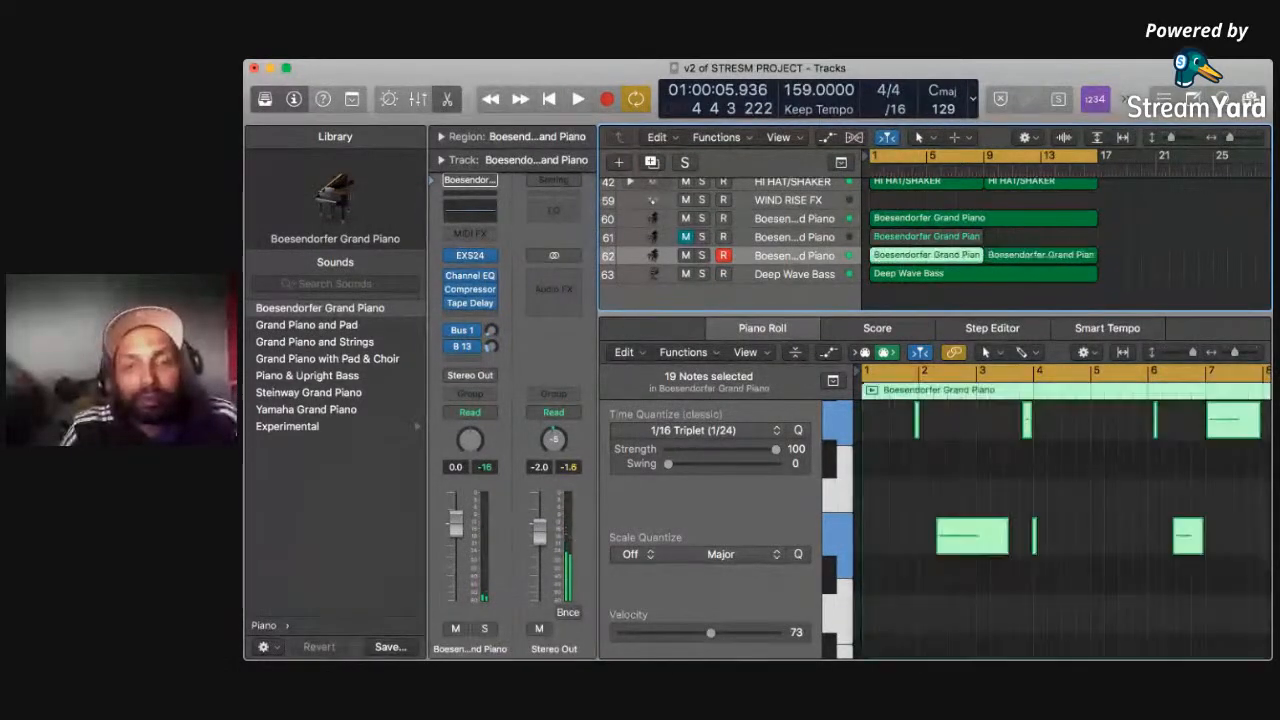
click(777, 431)
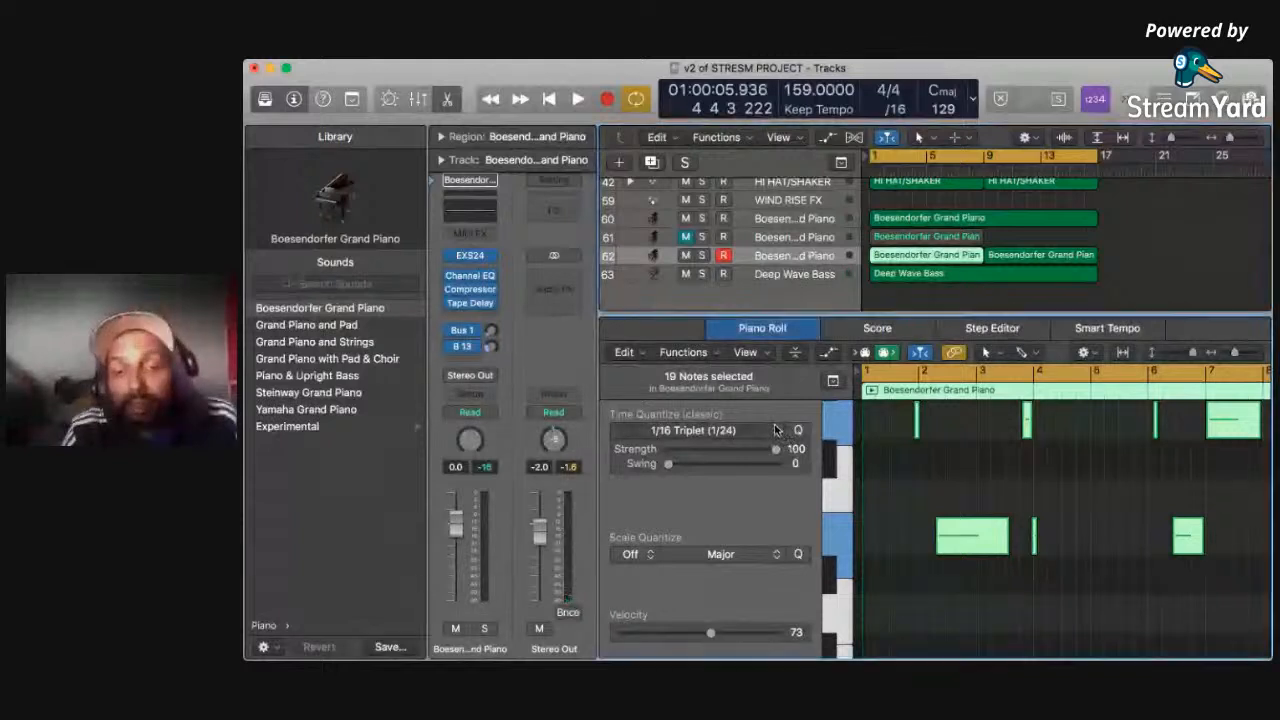
click(717, 372)
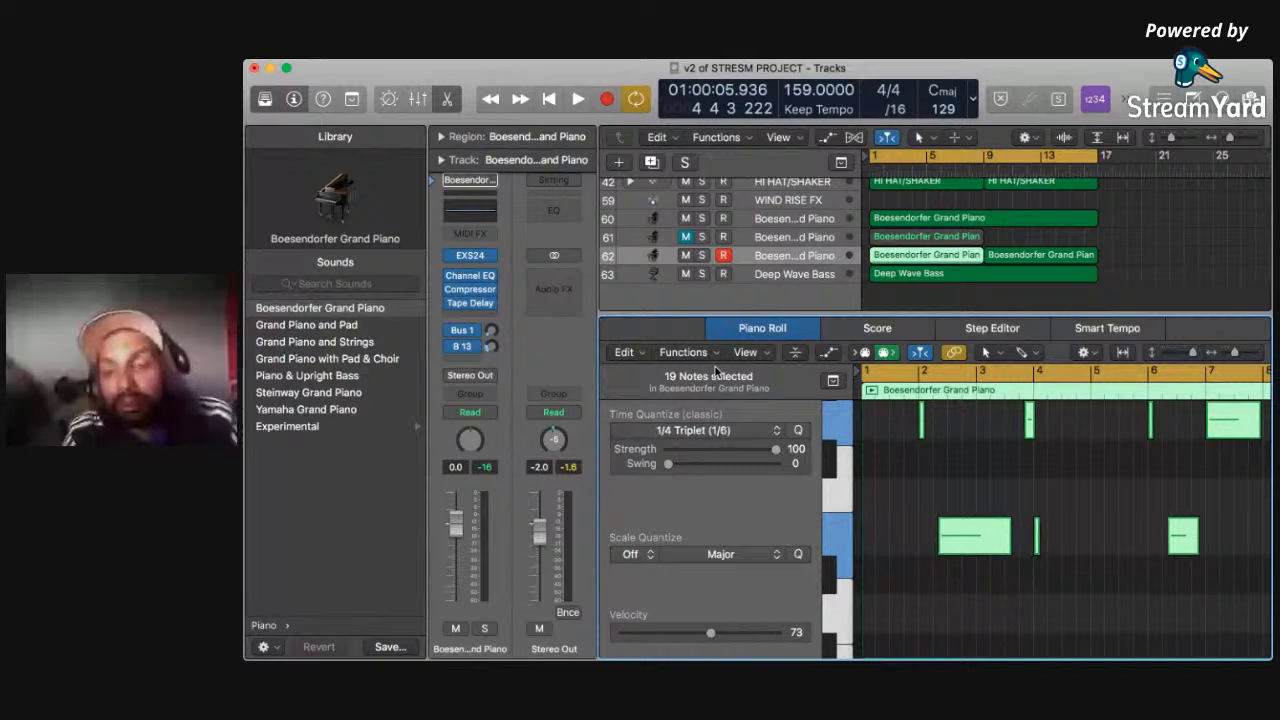
key(space)
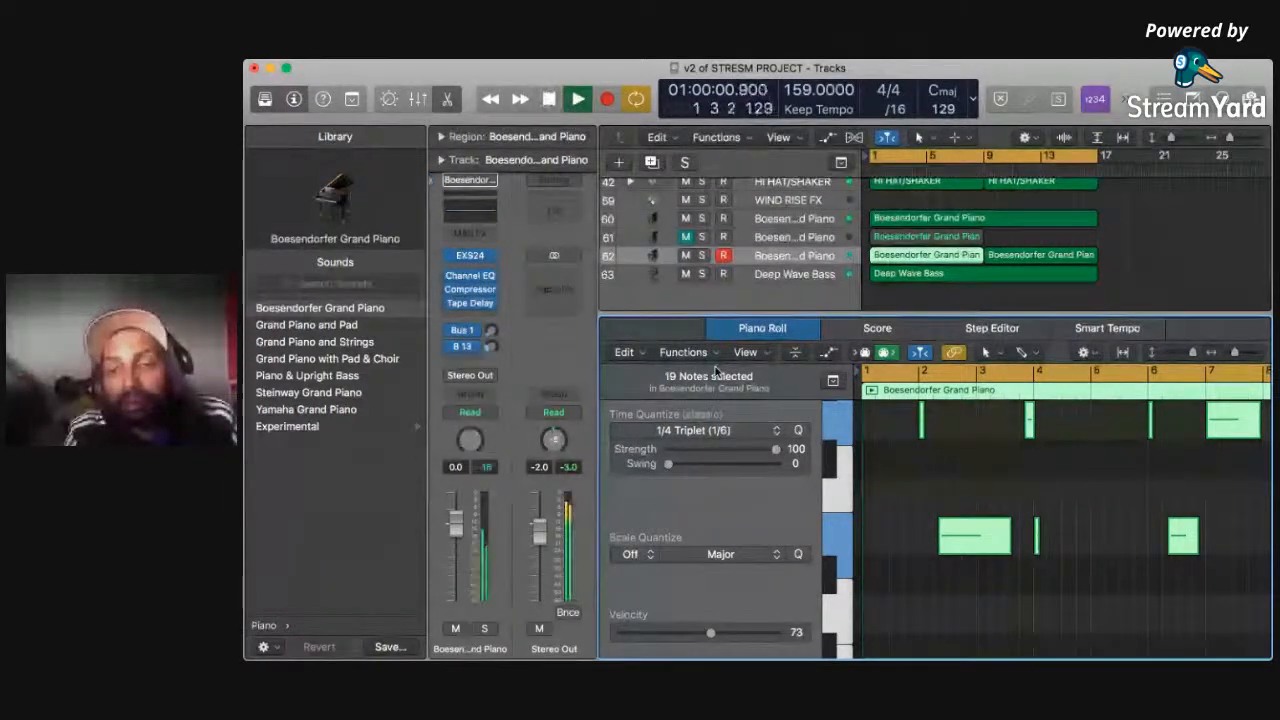
key(space)
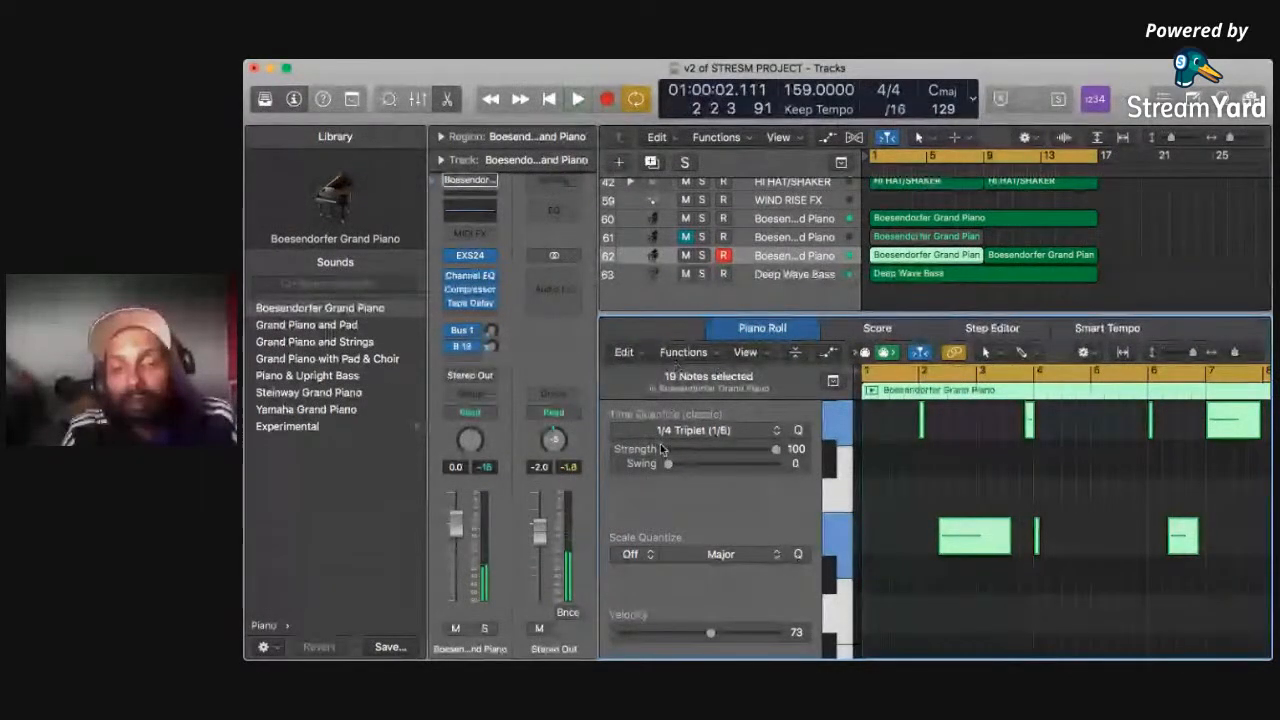
Try quantizing the first region's notes to 1/8 Triplet (1/12) and play the loop from the start.
click(712, 432)
click(698, 615)
key(Return)
key(space)
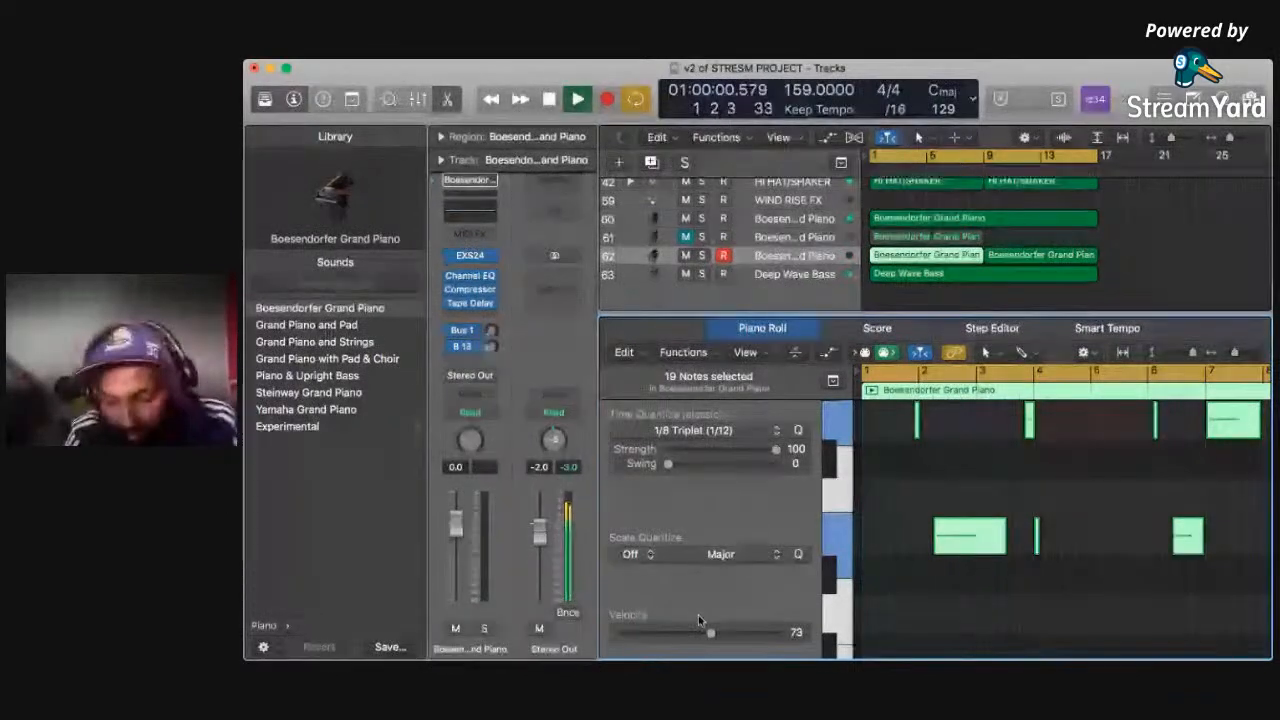
key(space)
key(Return)
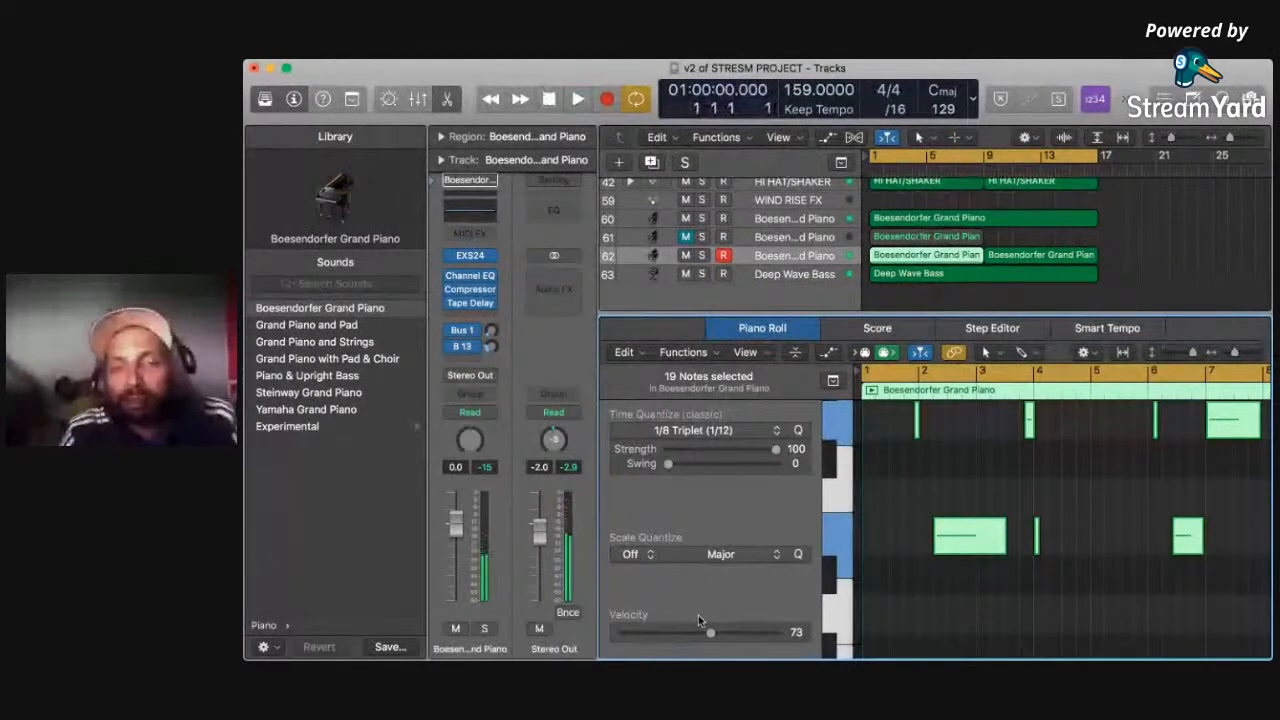
Quantize the notes of both regions on the third piano track to 1/16 Triplet (1/24) and play the loop.
click(759, 258)
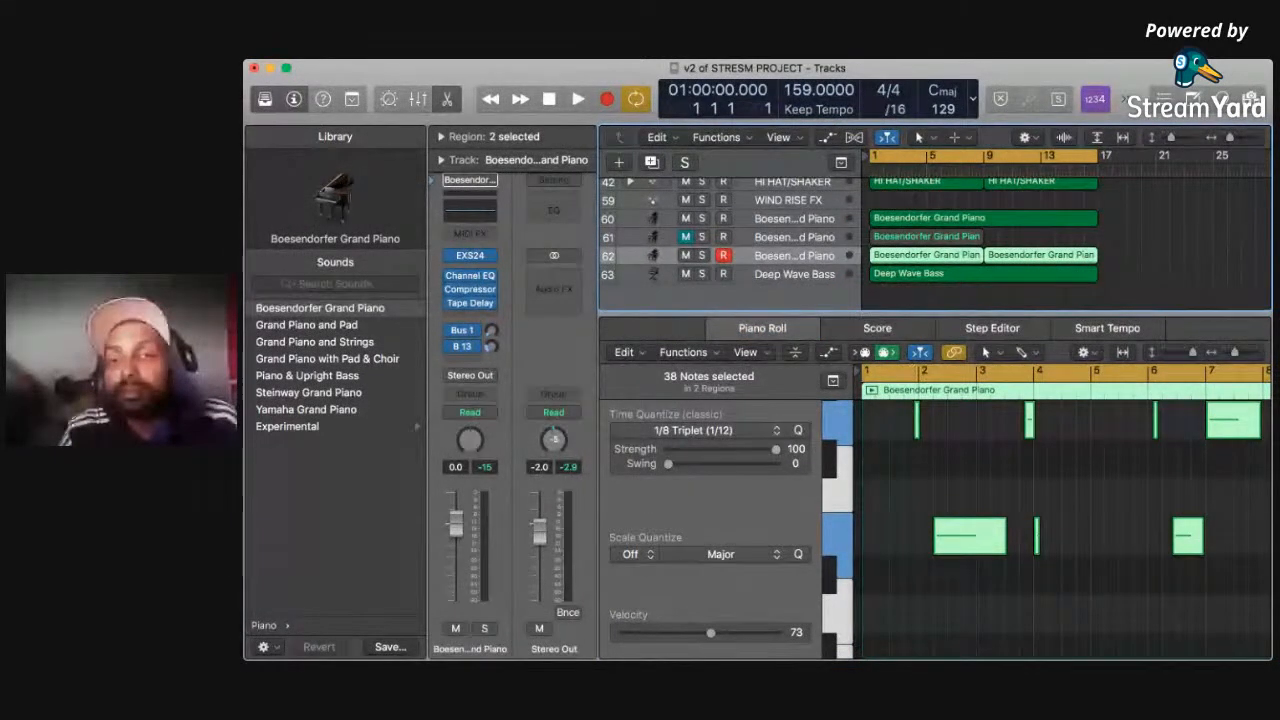
key(e)
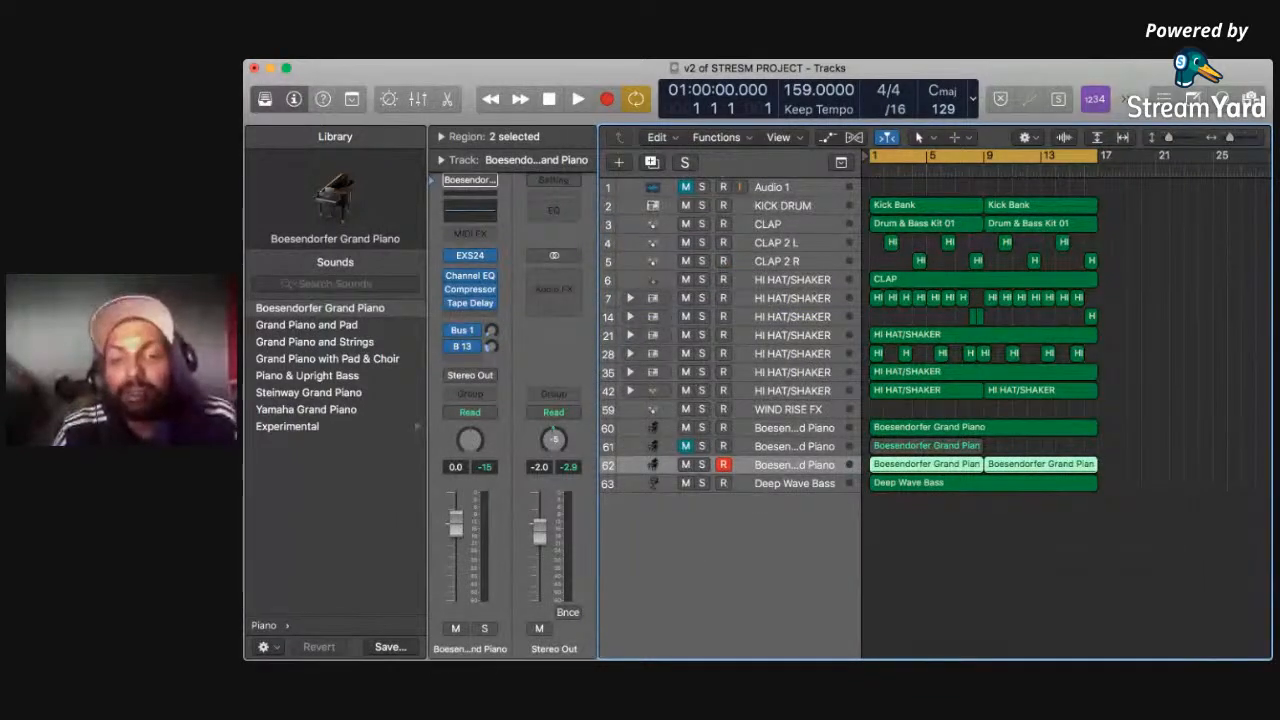
key(e)
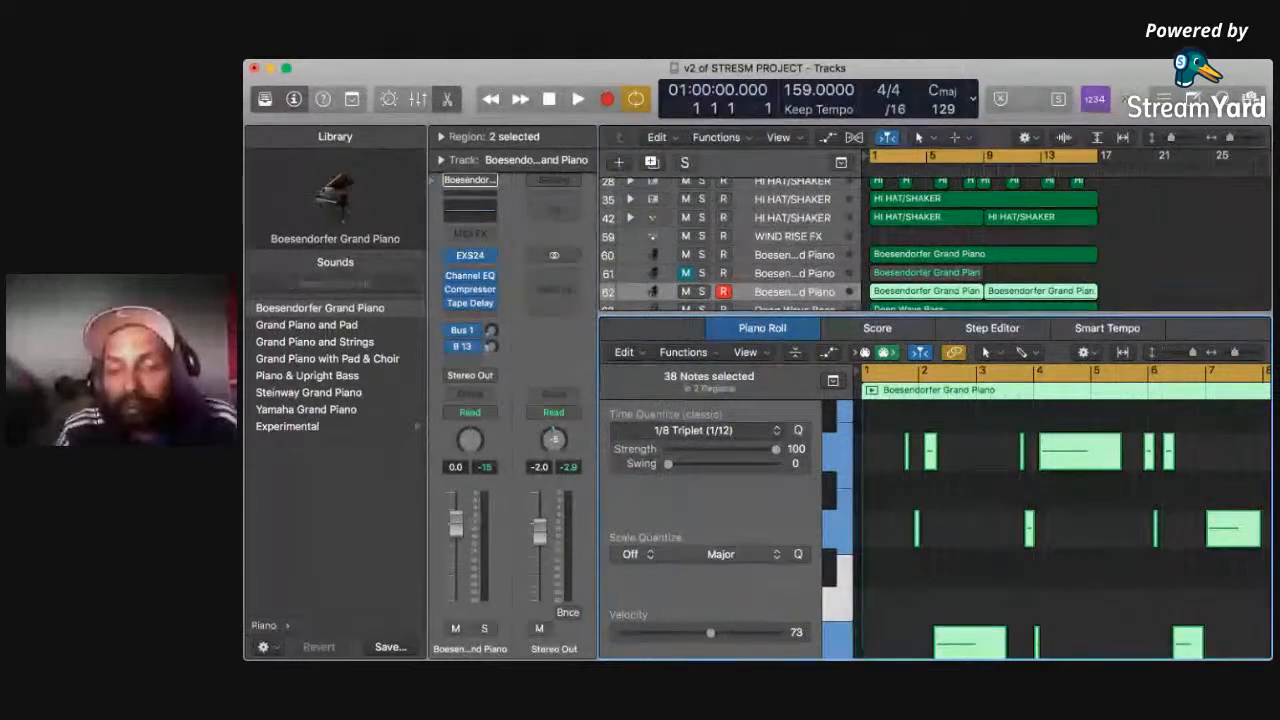
click(718, 515)
key(space)
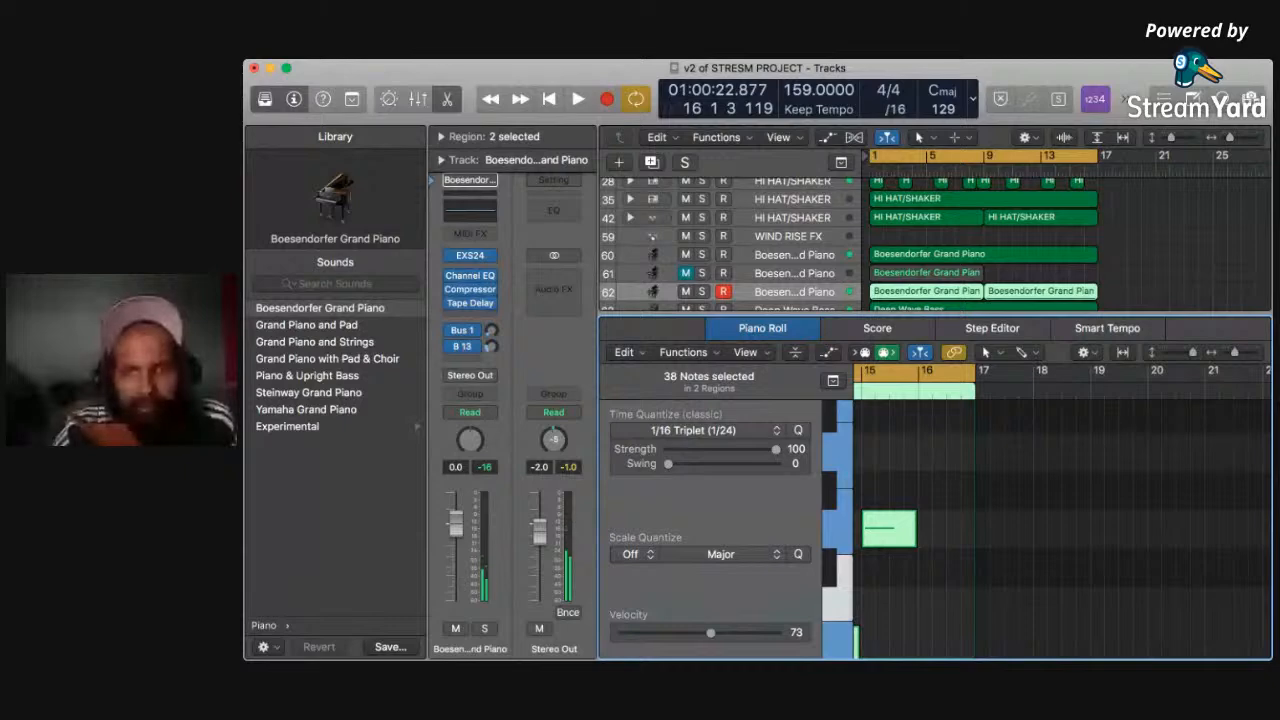
Duplicate the third Boesendorfer piano track as a new empty track directly below it.
scroll(850, 240, down, 3)
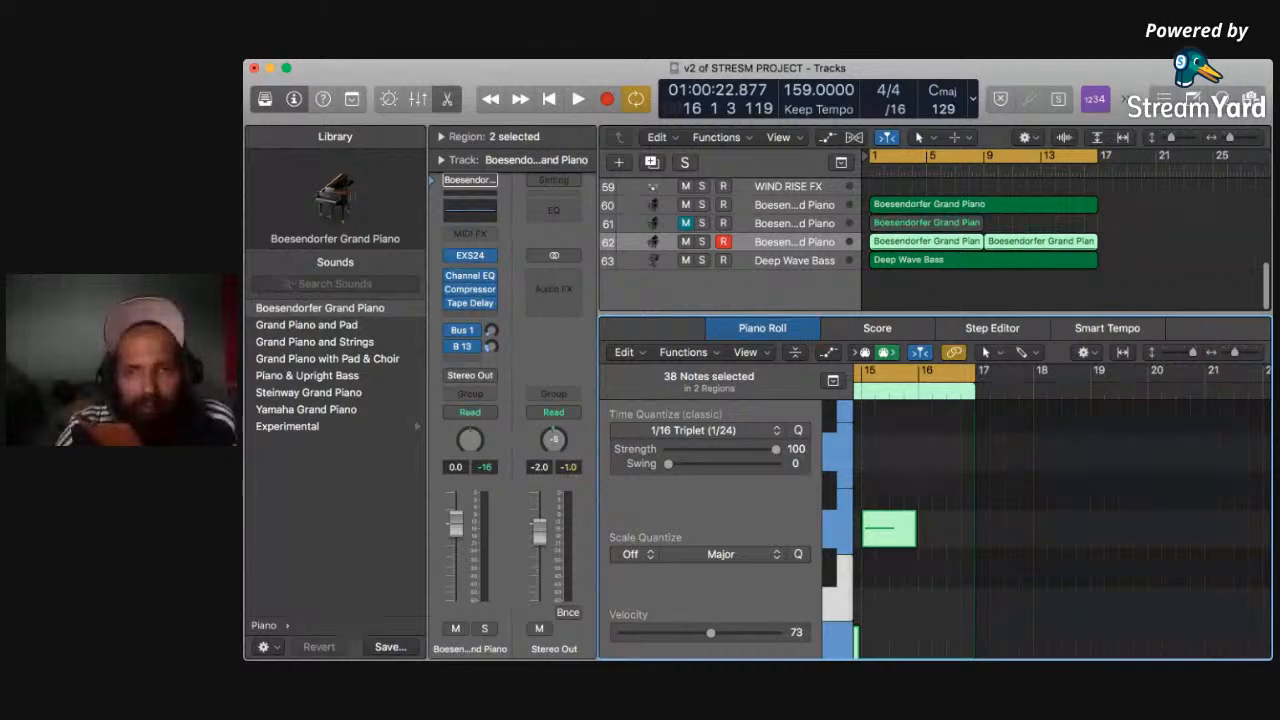
click(807, 247)
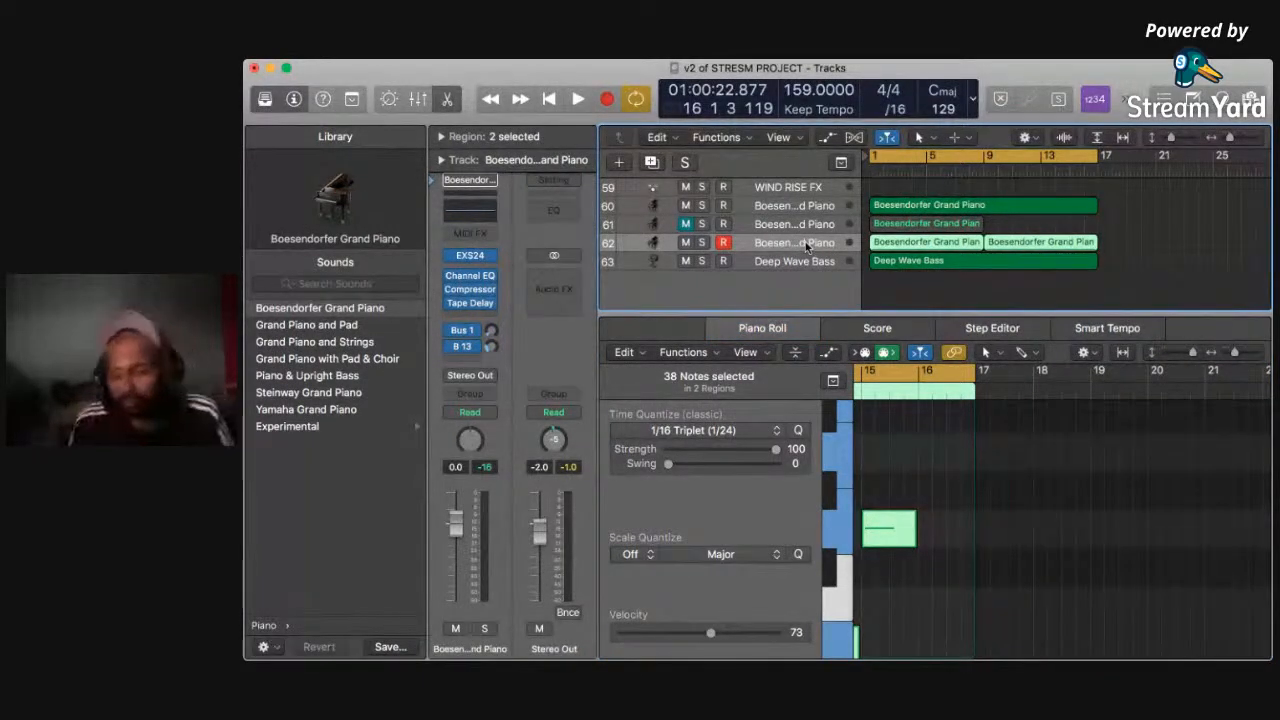
key(super+d)
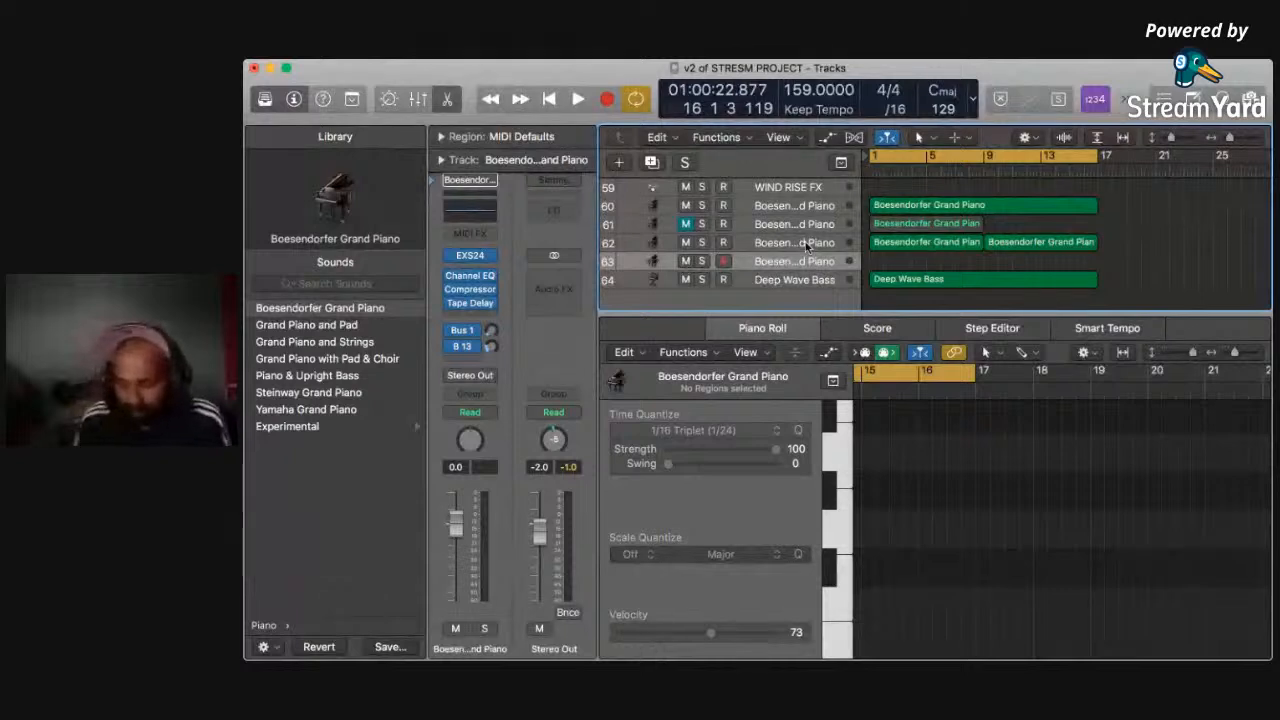
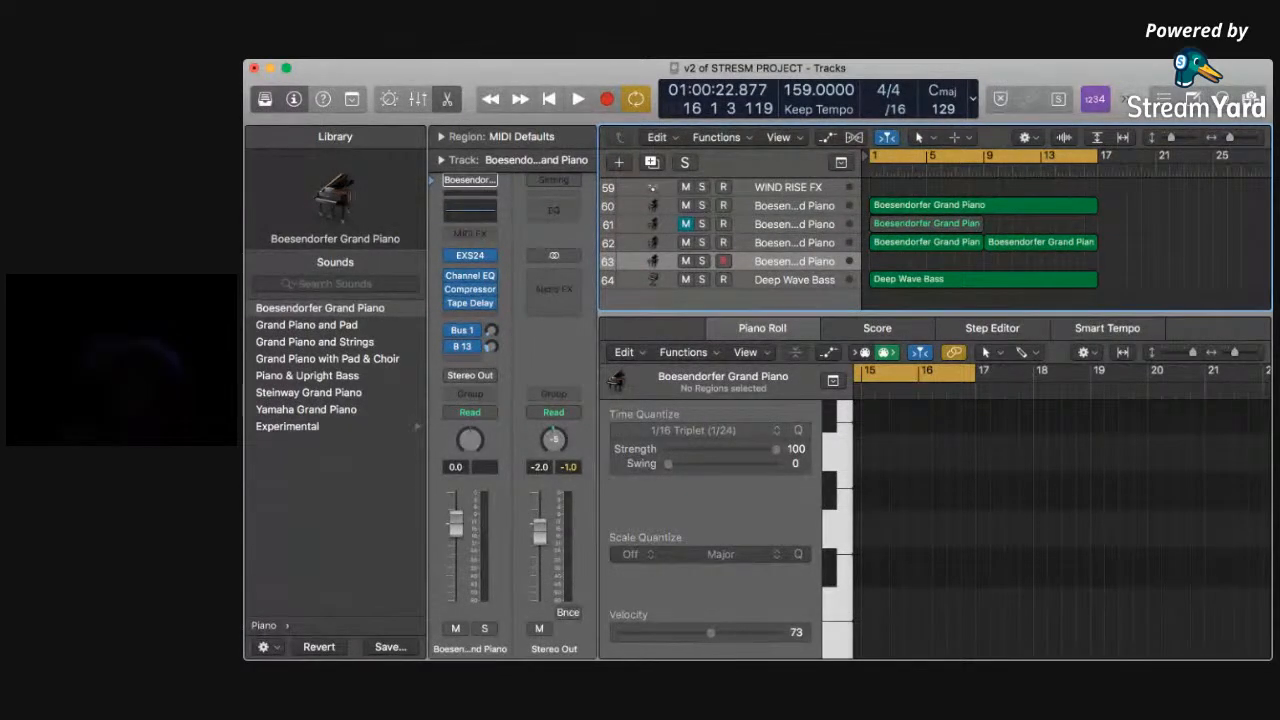
key(super+Tab)
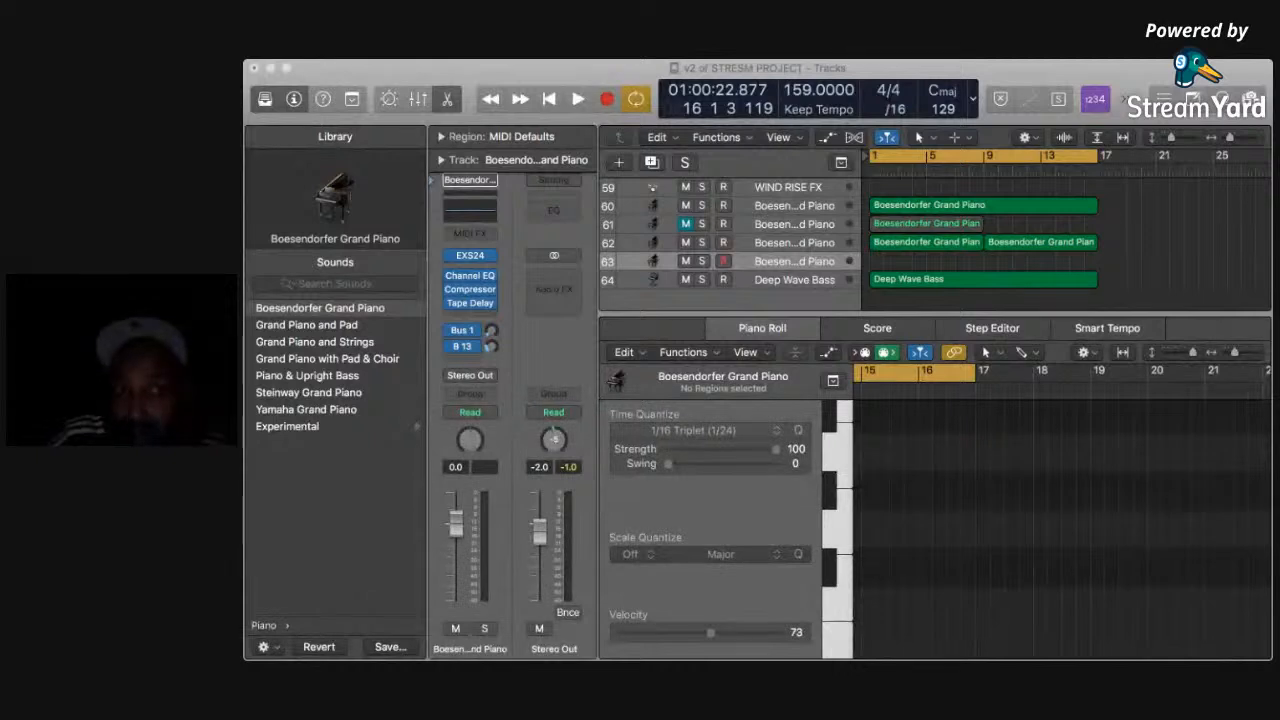